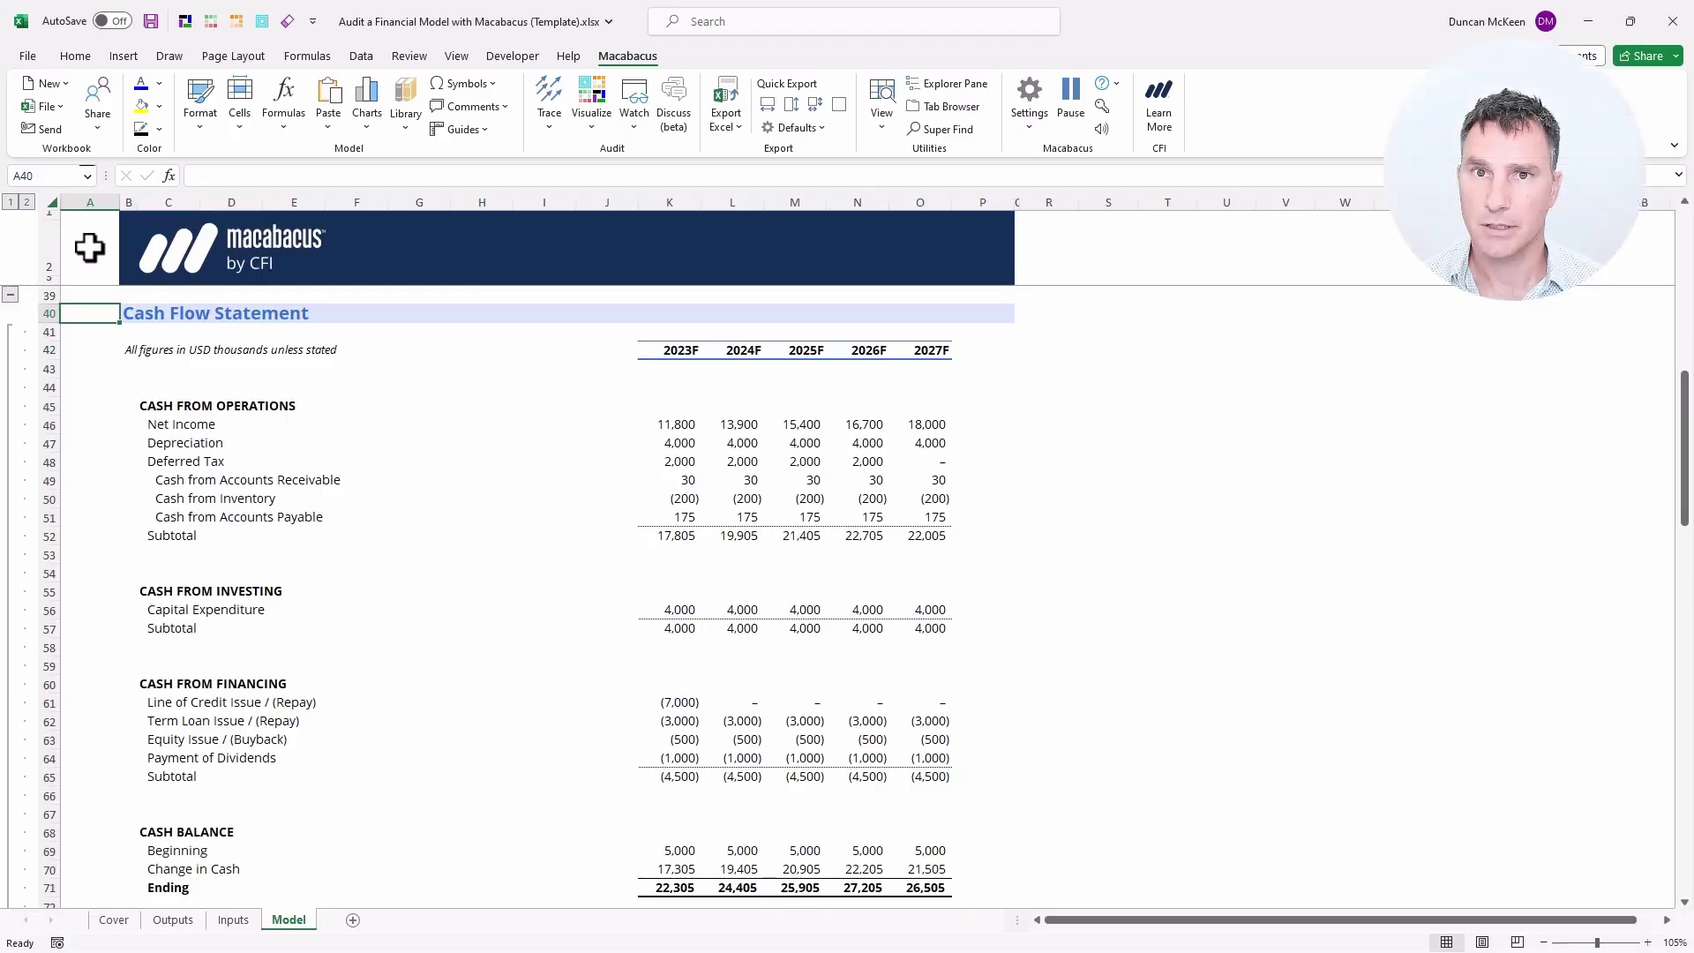
# Step: Apply AutoColor to the Cash Flow Statement figures for 2023F to 2027F, from Net Income through Ending cash (K46:O71)
pyautogui.press('Down')
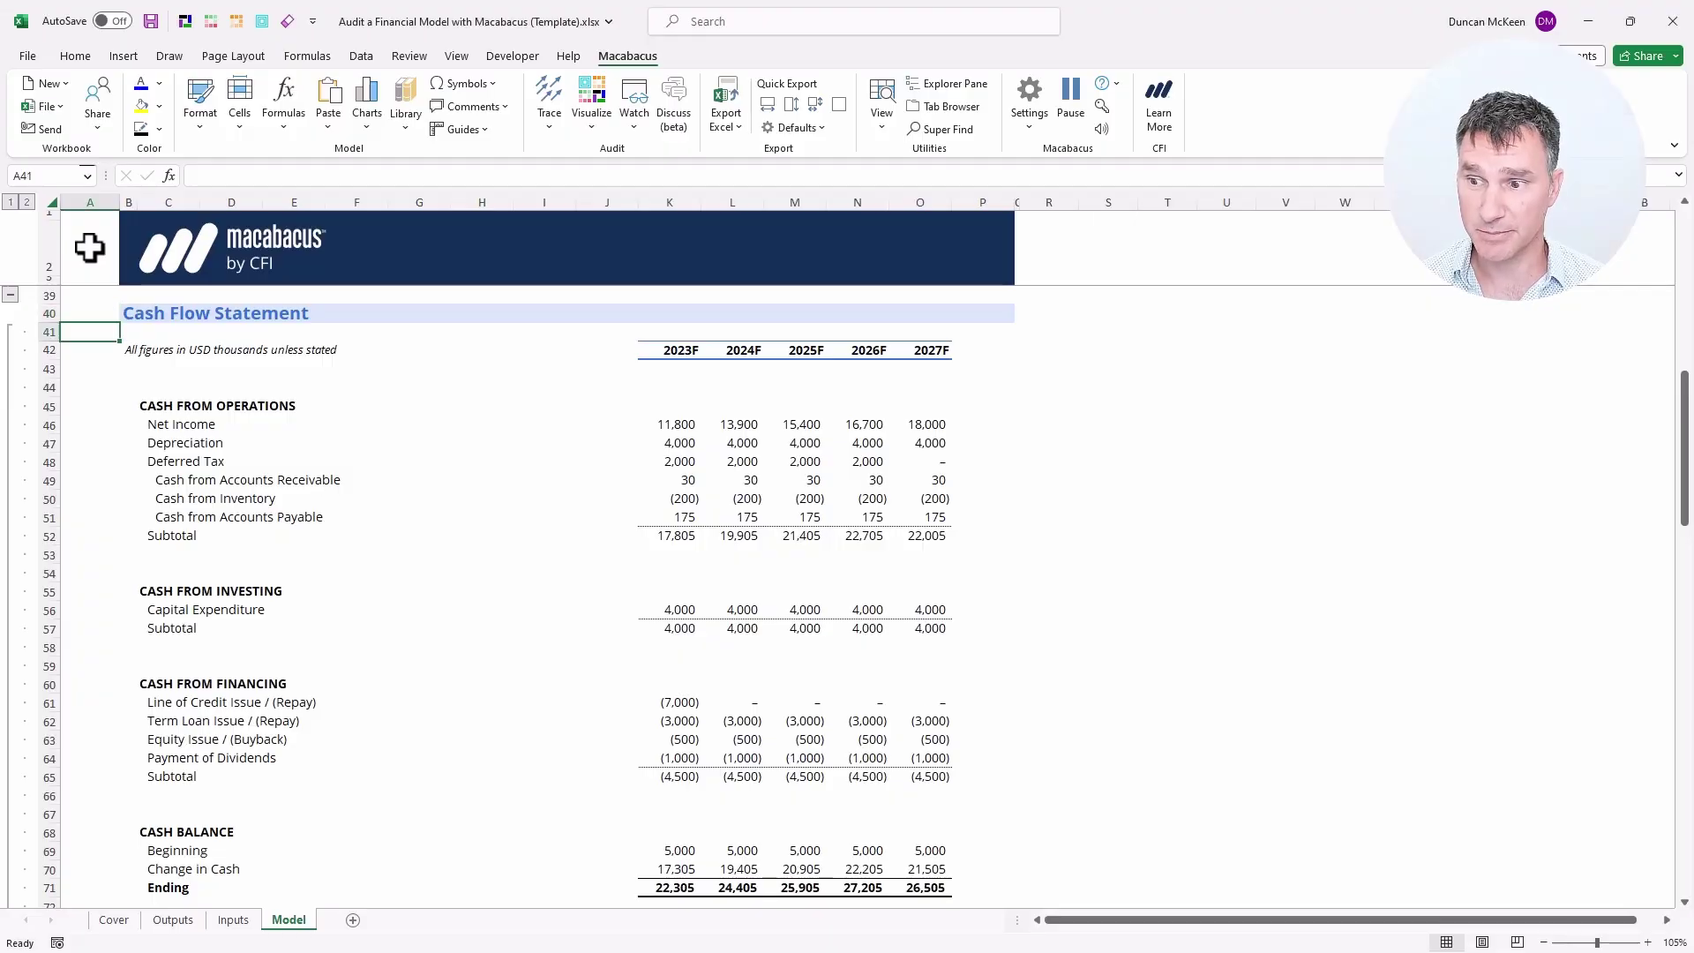
pyautogui.press('Down')
pyautogui.press('Right')
pyautogui.press('Down')
pyautogui.press('Right')
pyautogui.press('Down')
pyautogui.press('Down')
pyautogui.press('Down')
pyautogui.hotkey('ctrl', 'Right')
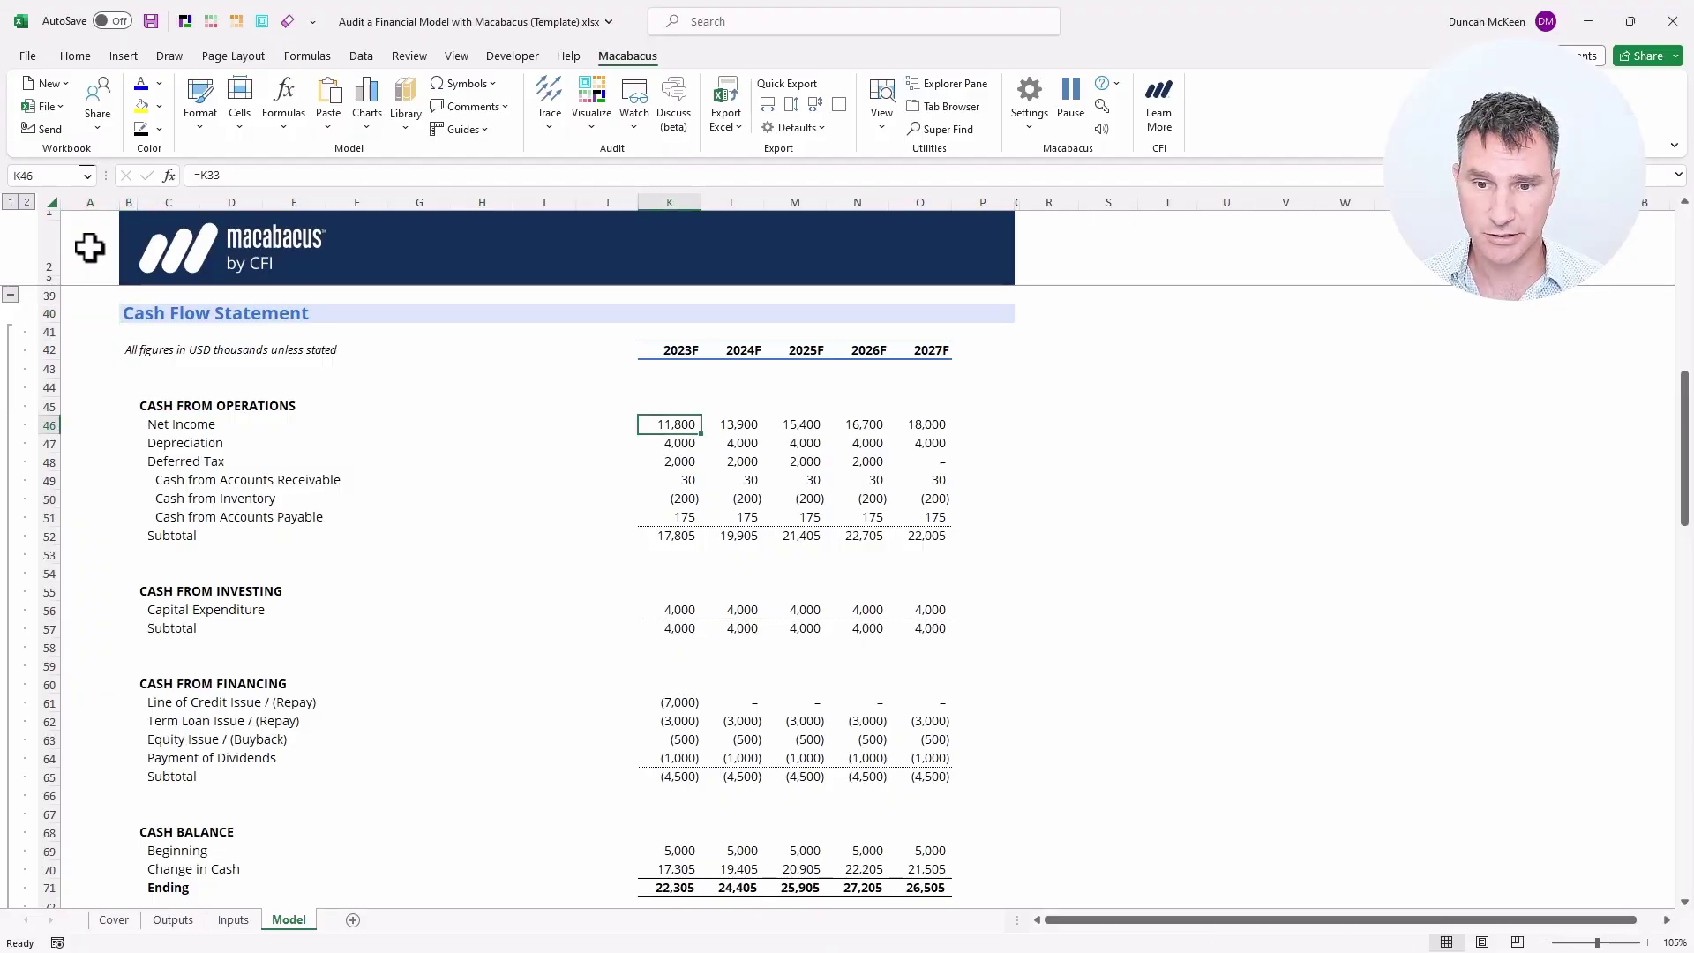
pyautogui.hotkey('ctrl', 'shift', 'Right')
pyautogui.hotkey('ctrl', 'shift', 'Down')
pyautogui.hotkey('ctrl', 'shift', 'Down')
pyautogui.hotkey('ctrl', 'shift', 'Down')
pyautogui.hotkey('ctrl', 'shift', 'Down')
pyautogui.hotkey('ctrl', 'shift', 'Down')
pyautogui.hotkey('ctrl', 'shift', 'Down')
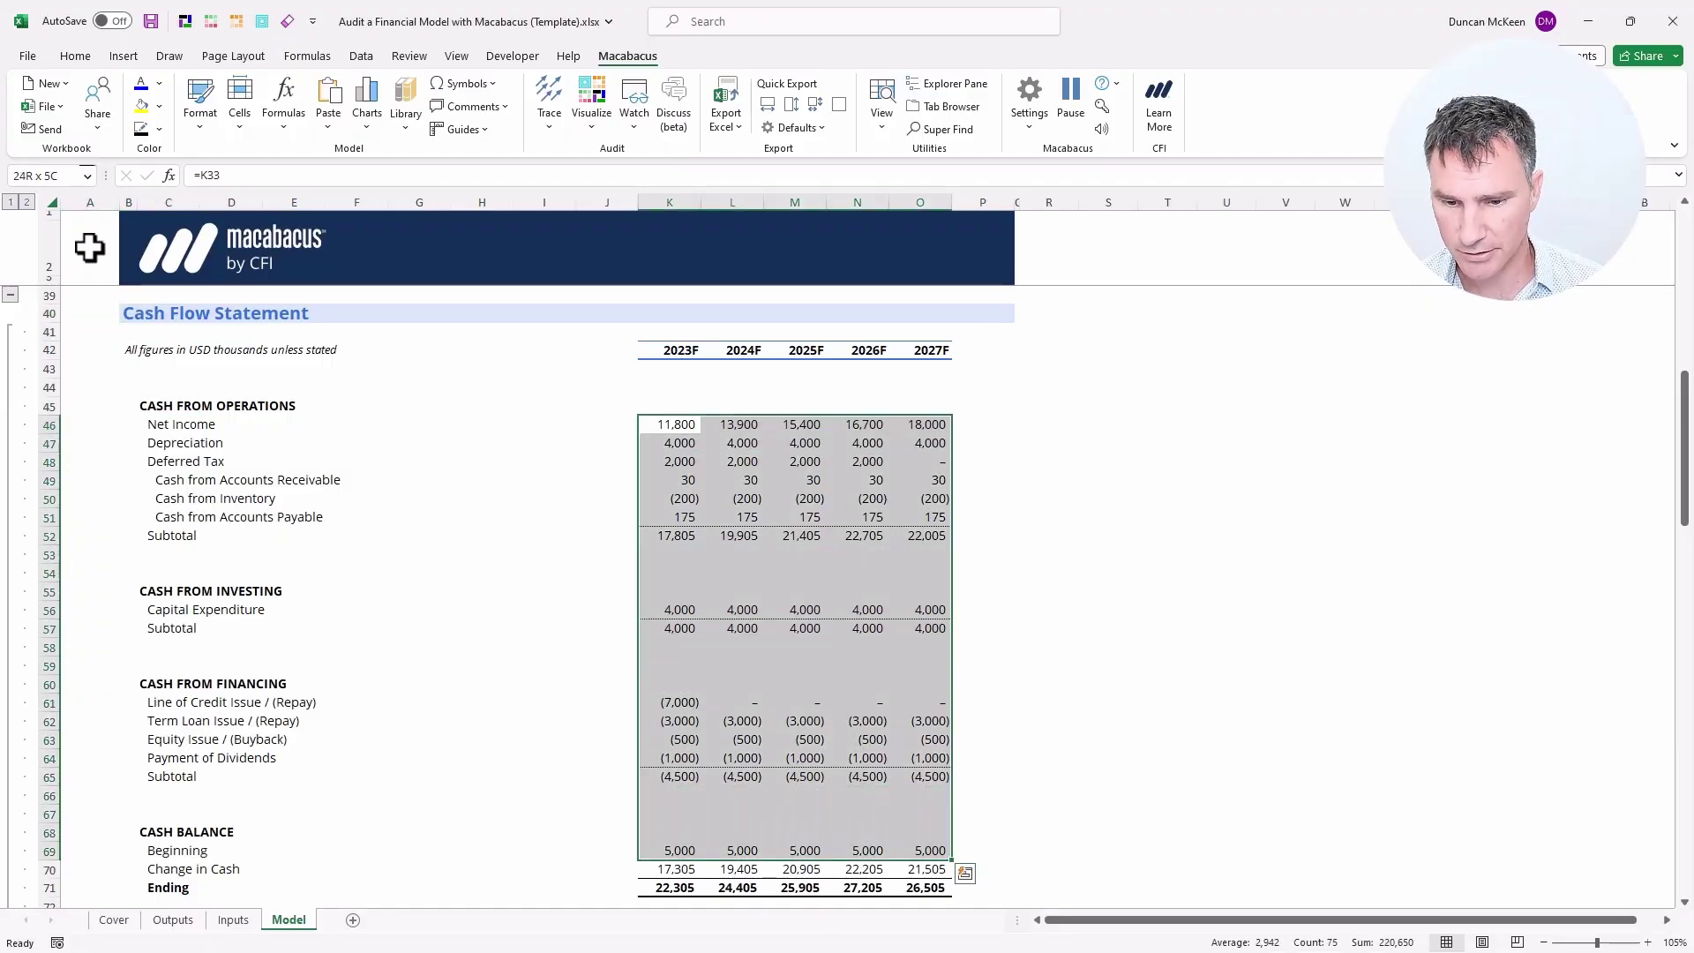
pyautogui.hotkey('ctrl', 'shift', 'Down')
pyautogui.hotkey('ctrl', 'alt', 'a')
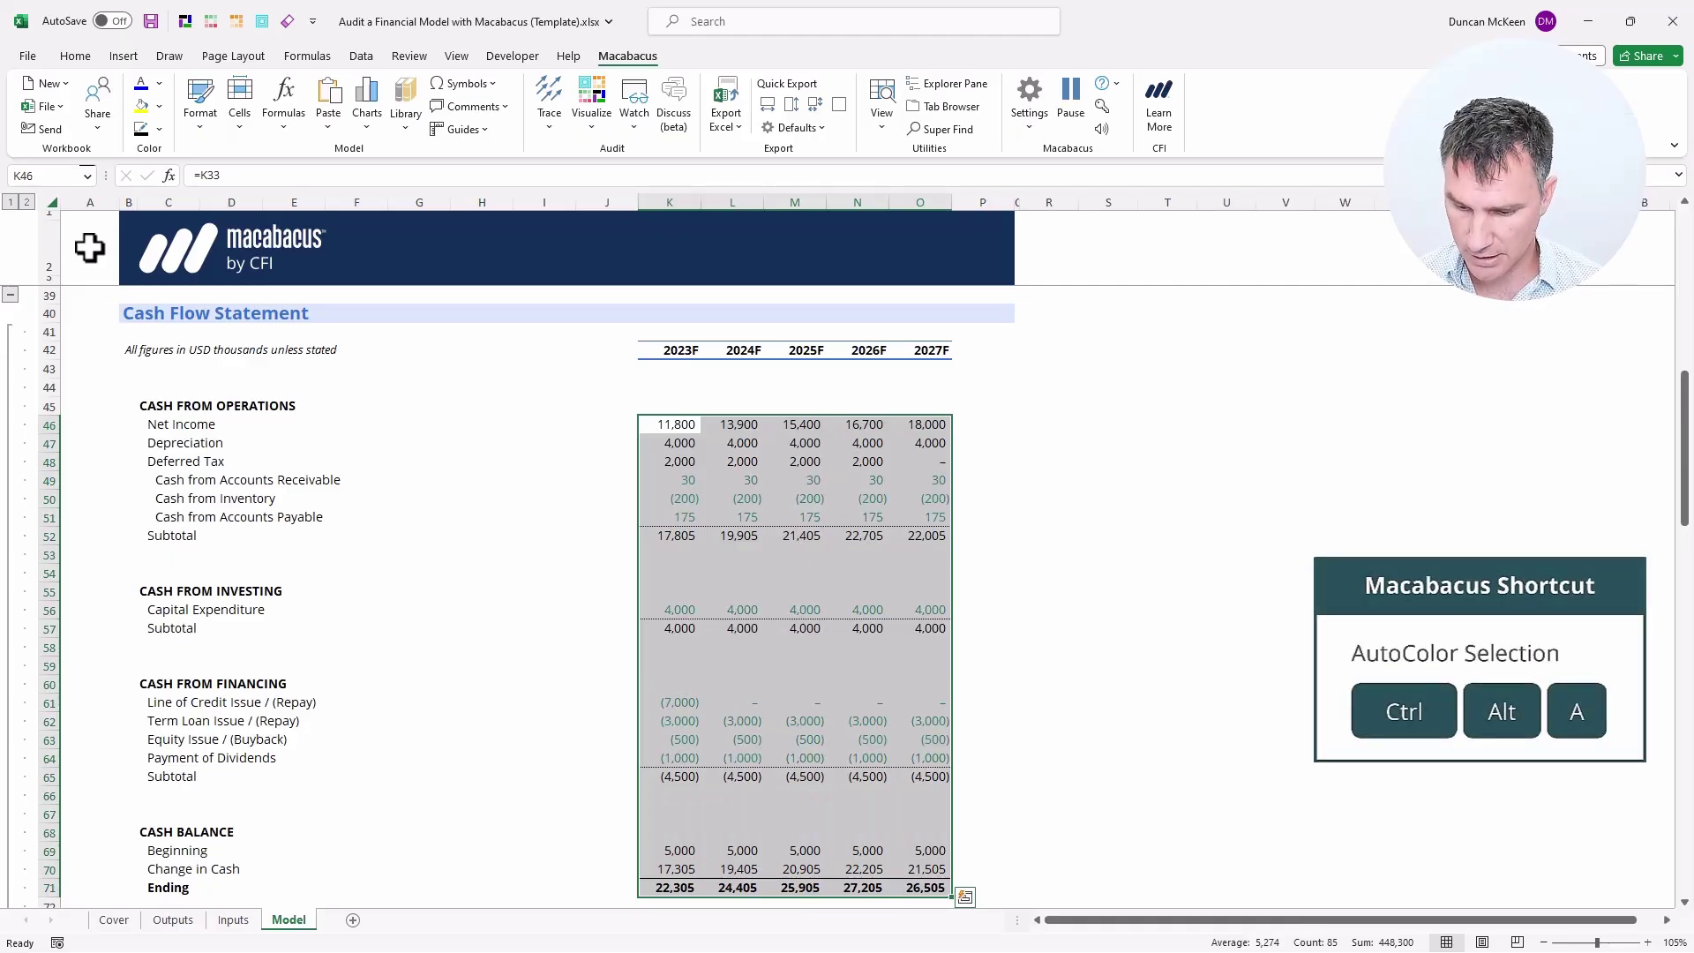
# Step: Shade the selected cash flow figures with the cell-type color visualization to review them, and clear the visualization
pyautogui.hotkey('alt', '1')
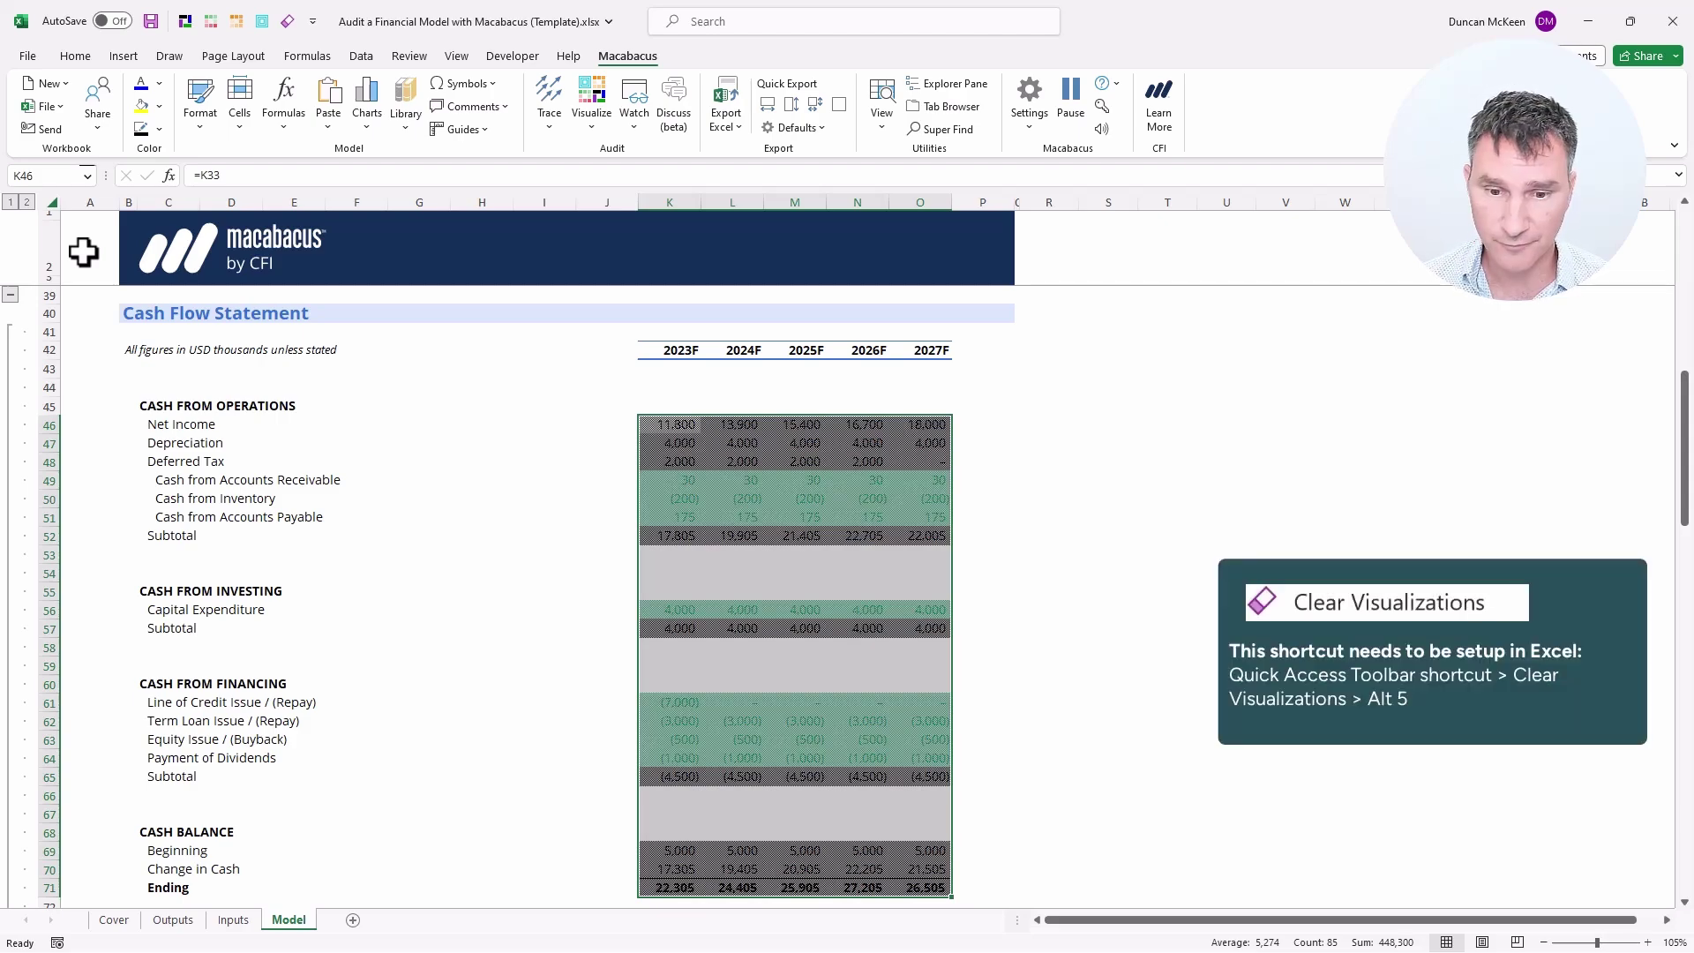
pyautogui.hotkey('alt', '5')
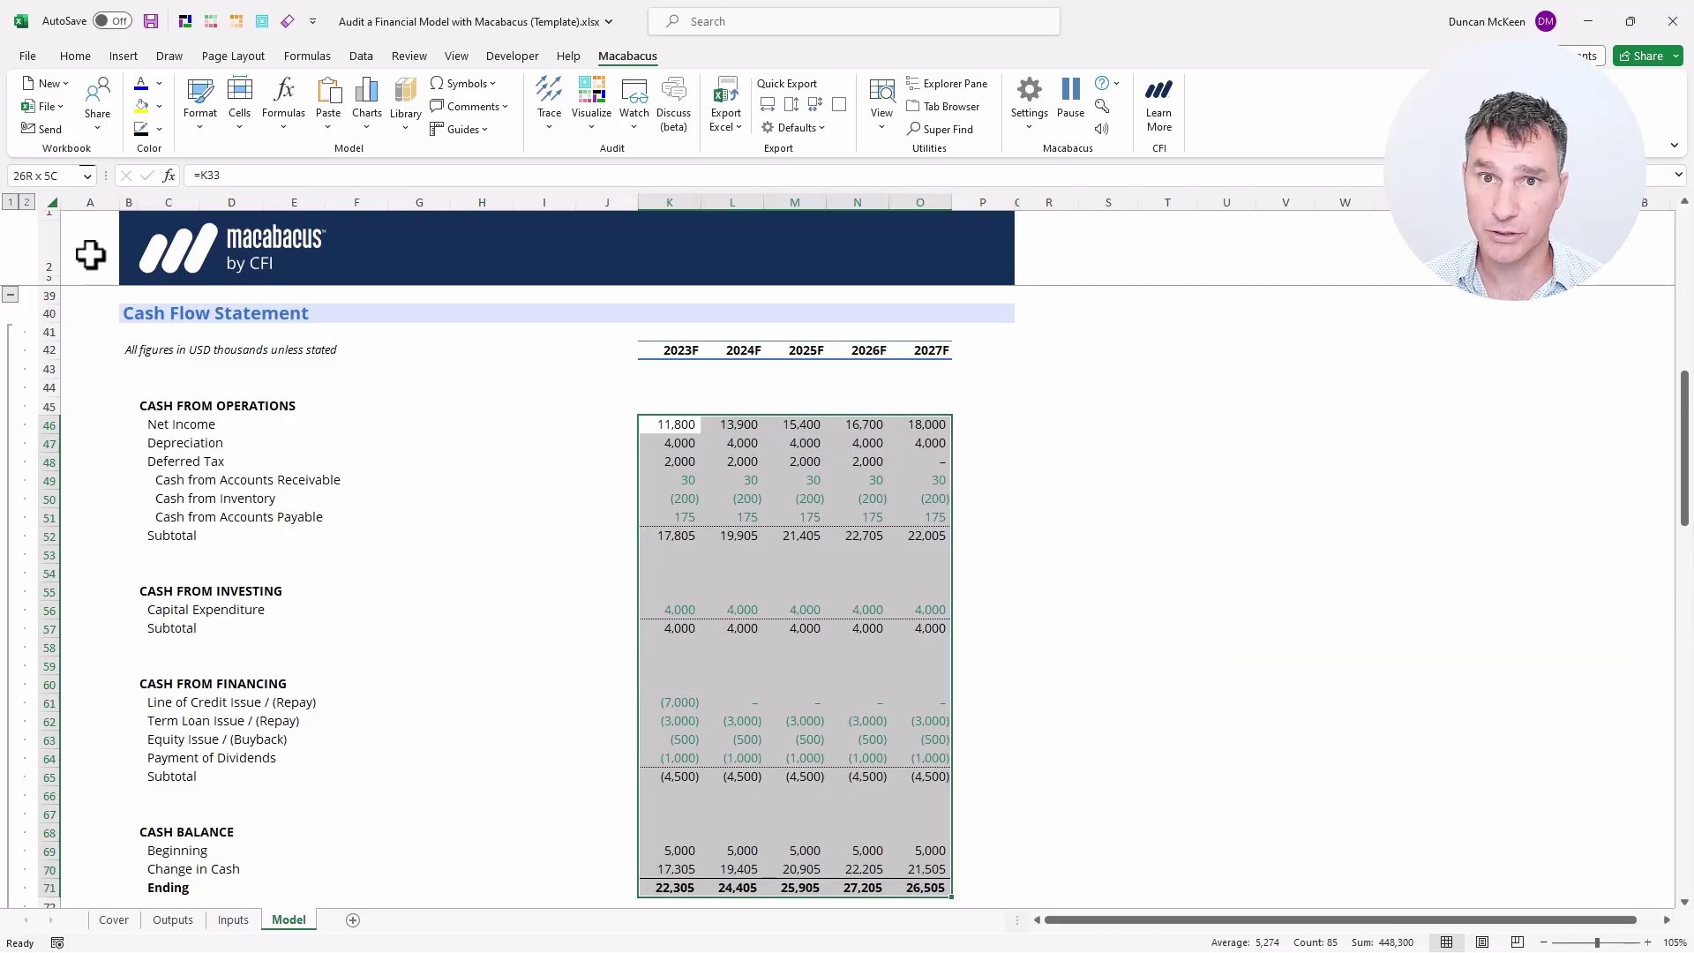
# Step: Apply the Formula Flow visualization to the cash flow figures and examine the pattern down the 2023F column's edge (J46:K71)
pyautogui.hotkey('alt', '4')
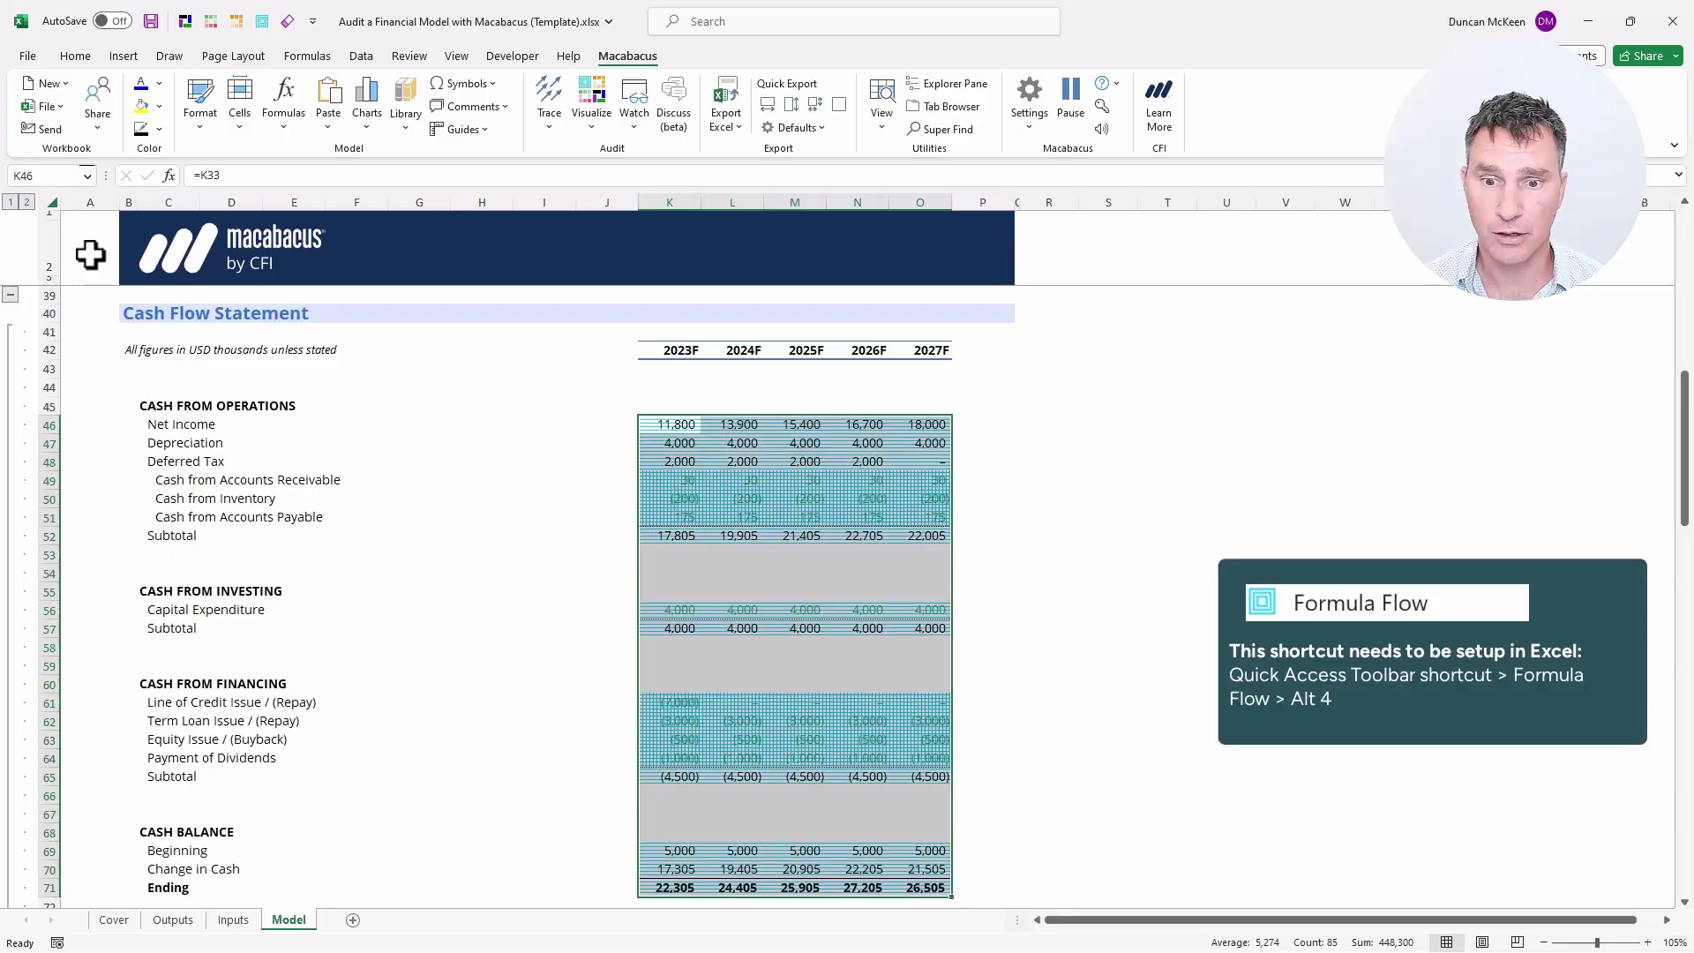
pyautogui.press('Left')
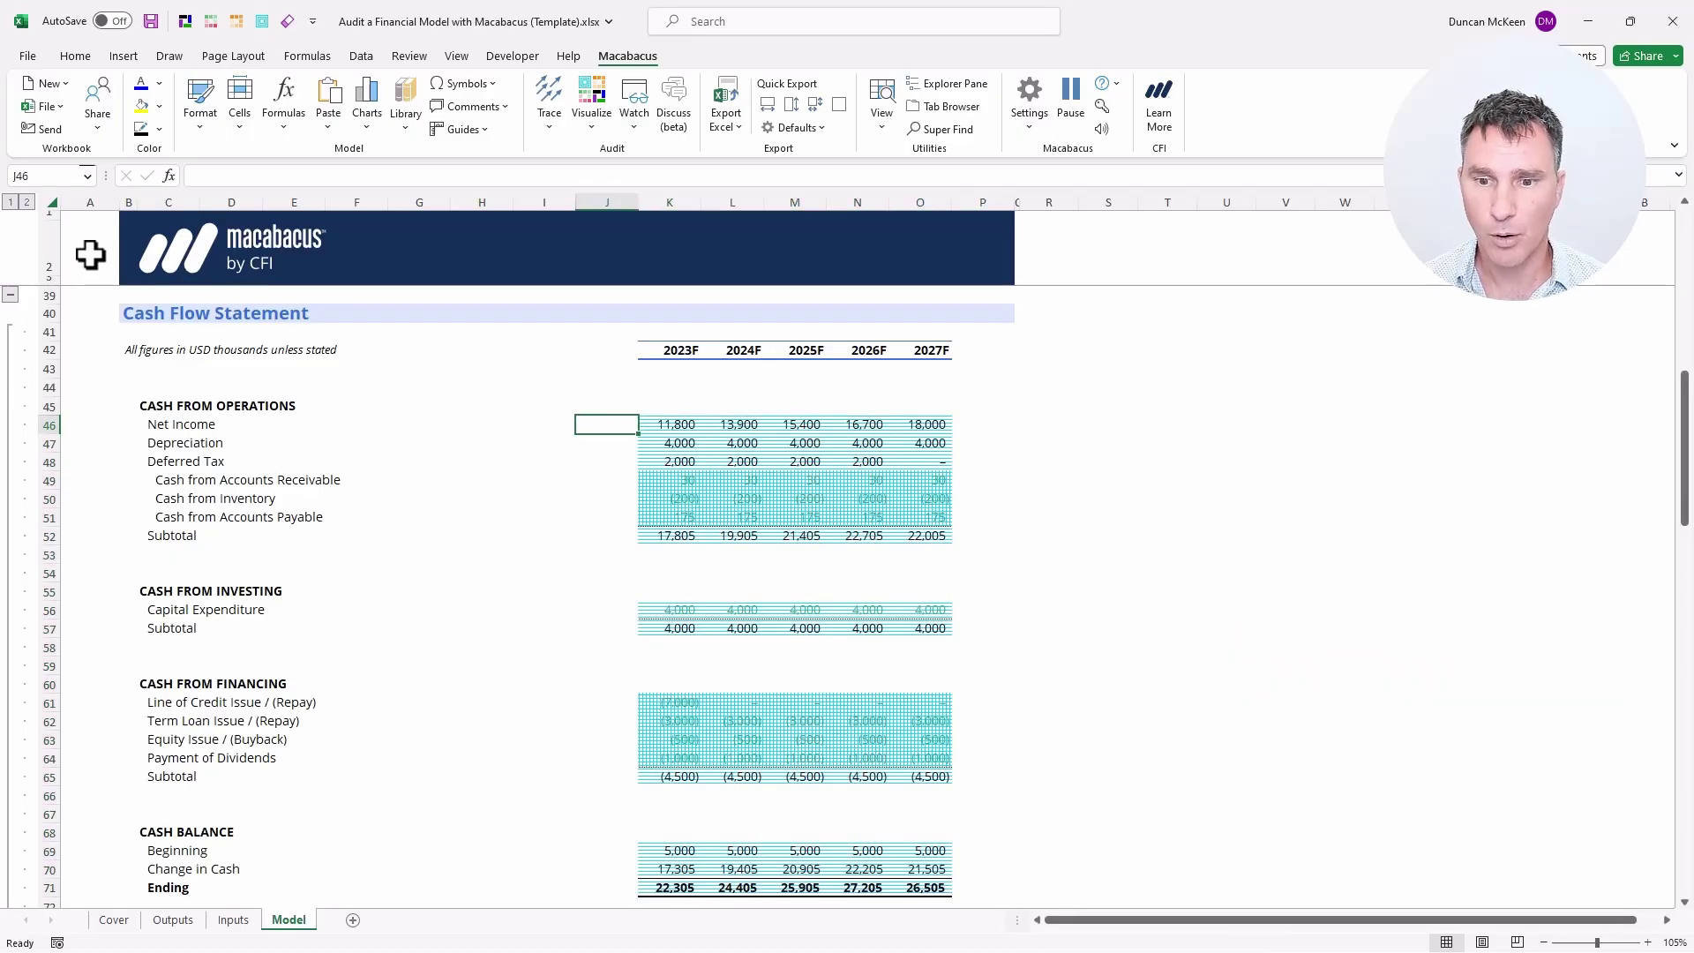
pyautogui.hotkey('shift', 'Down')
pyautogui.hotkey('shift', 'Down')
pyautogui.hotkey('shift', 'Down')
pyautogui.hotkey('shift', 'Down')
pyautogui.hotkey('shift', 'Down')
pyautogui.hotkey('shift', 'Down')
pyautogui.hotkey('shift', 'Down')
pyautogui.hotkey('shift', 'Down')
pyautogui.hotkey('shift', 'Down')
pyautogui.hotkey('shift', 'Down')
pyautogui.hotkey('shift', 'Down')
pyautogui.hotkey('shift', 'Down')
pyautogui.hotkey('shift', 'Down')
pyautogui.hotkey('shift', 'Down')
pyautogui.hotkey('shift', 'Down')
pyautogui.hotkey('shift', 'Down')
pyautogui.hotkey('shift', 'Down')
pyautogui.hotkey('shift', 'Down')
pyautogui.hotkey('shift', 'Down')
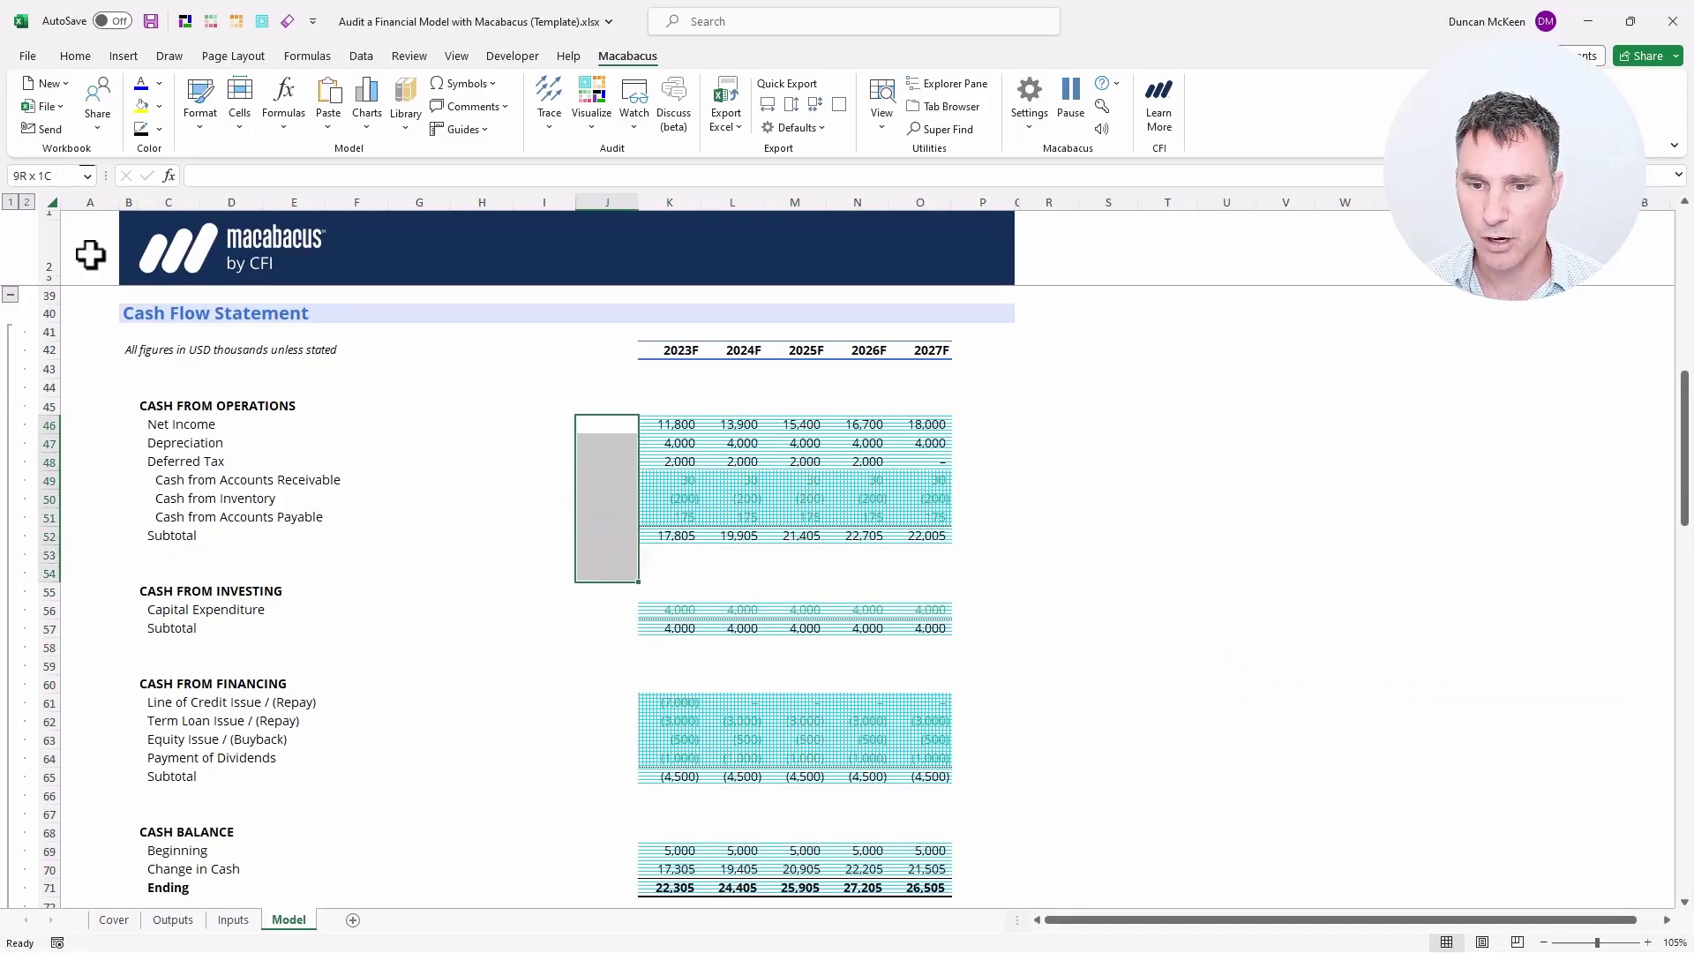
pyautogui.hotkey('shift', 'Down')
pyautogui.hotkey('shift', 'Down')
pyautogui.hotkey('shift', 'Down')
pyautogui.hotkey('shift', 'Down')
pyautogui.hotkey('shift', 'Down')
pyautogui.hotkey('shift', 'Down')
pyautogui.hotkey('shift', 'Right')
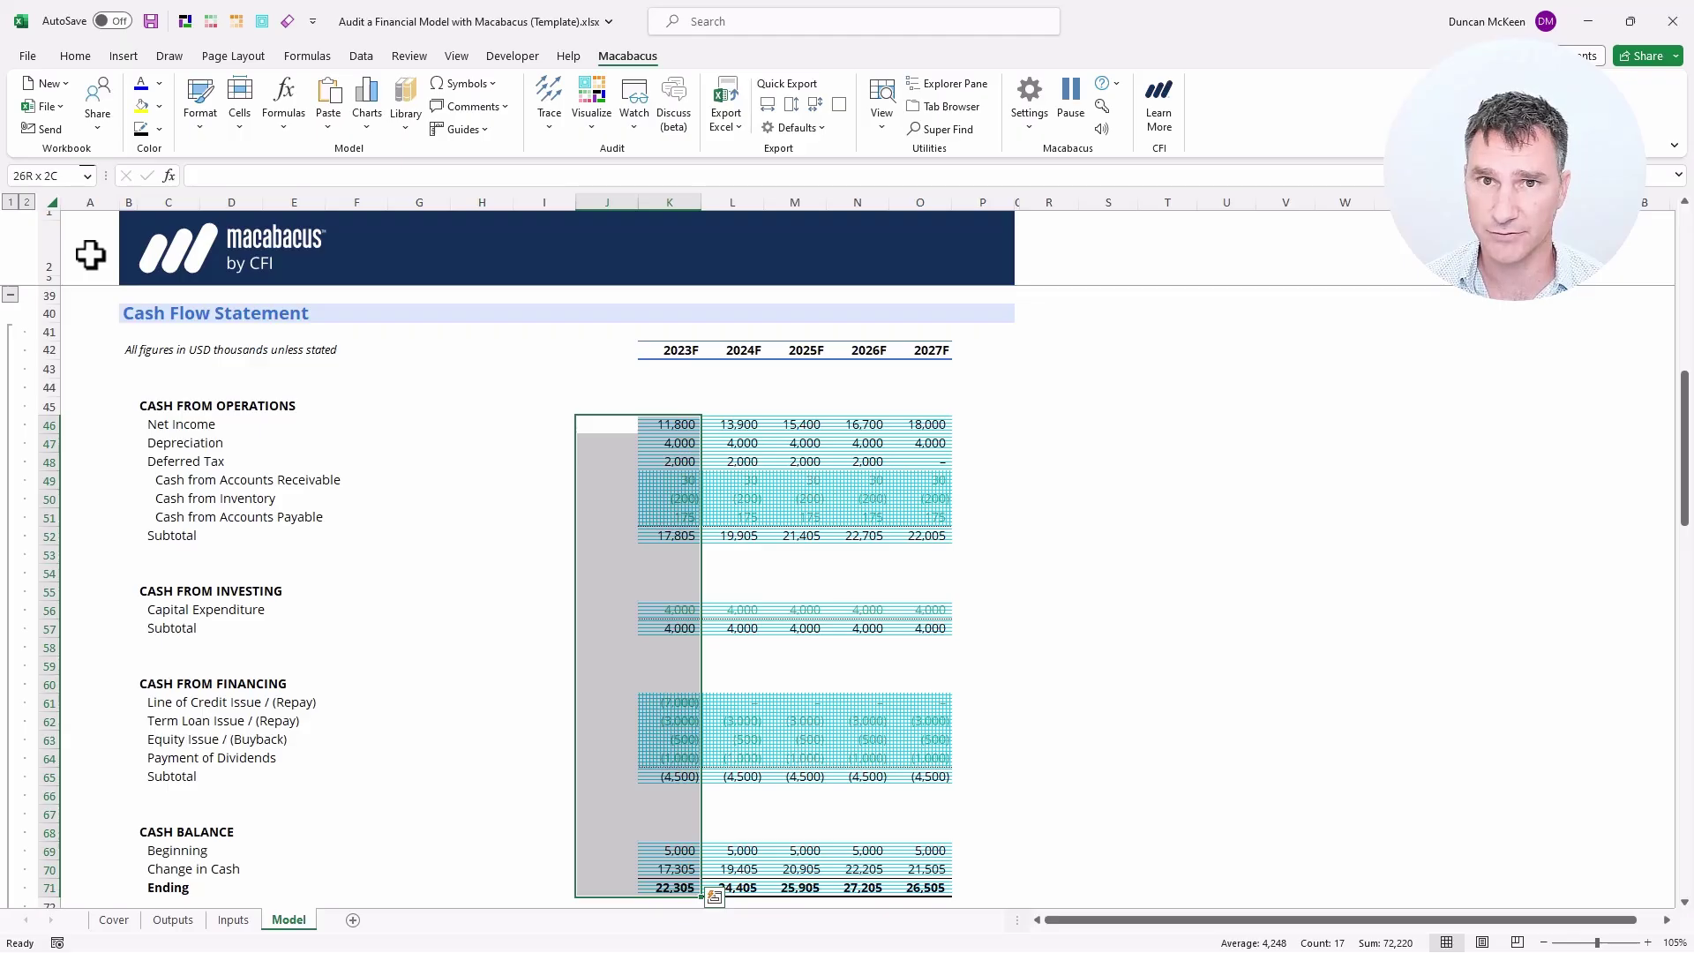
# Step: Examine the Formula Flow pattern on the 2023F receivable, inventory and payable rows (J49:K51)
pyautogui.hotkey('shift', 'BackSpace')
pyautogui.press('Down')
pyautogui.press('Down')
pyautogui.press('Down')
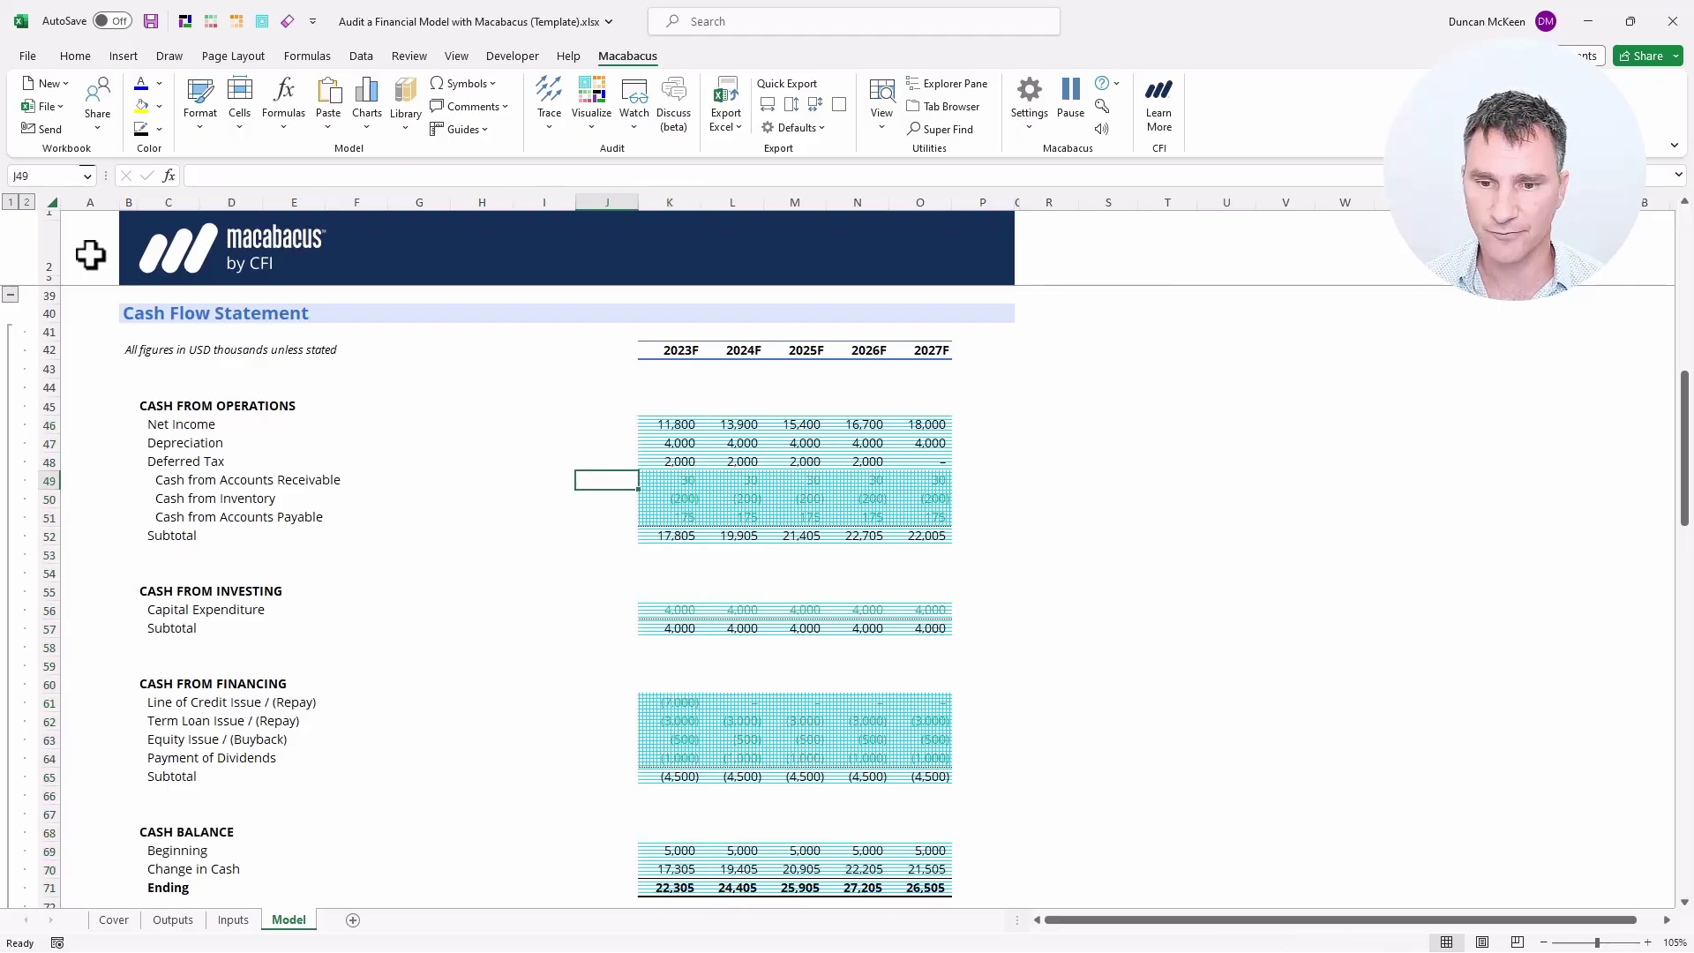
pyautogui.hotkey('shift', 'Right')
pyautogui.hotkey('shift', 'Down')
pyautogui.hotkey('shift', 'Down')
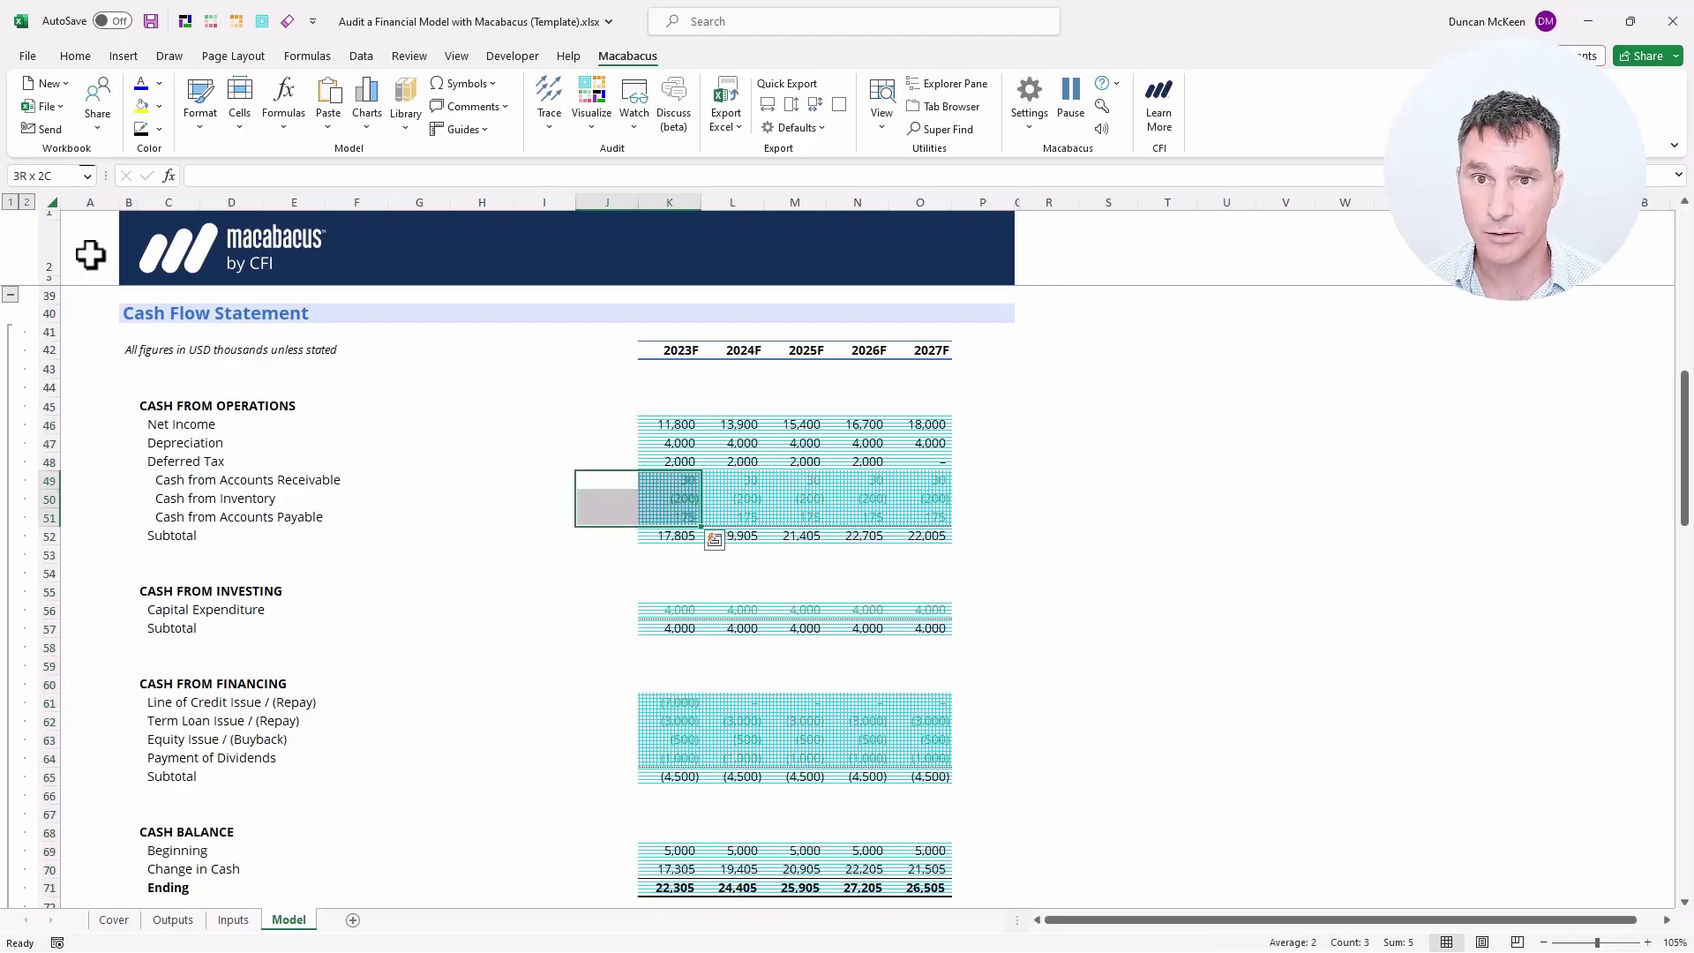
# Step: Examine the Formula Flow pattern on the 2023F Cash from Financing lines (J61:K64) and clear the visualizations
pyautogui.hotkey('shift', 'BackSpace')
pyautogui.press('Down')
pyautogui.press('Down')
pyautogui.press('Down')
pyautogui.press('Down')
pyautogui.press('Down')
pyautogui.press('Down')
pyautogui.press('Down')
pyautogui.press('Down')
pyautogui.press('Down')
pyautogui.press('Down')
pyautogui.press('Down')
pyautogui.press('Down')
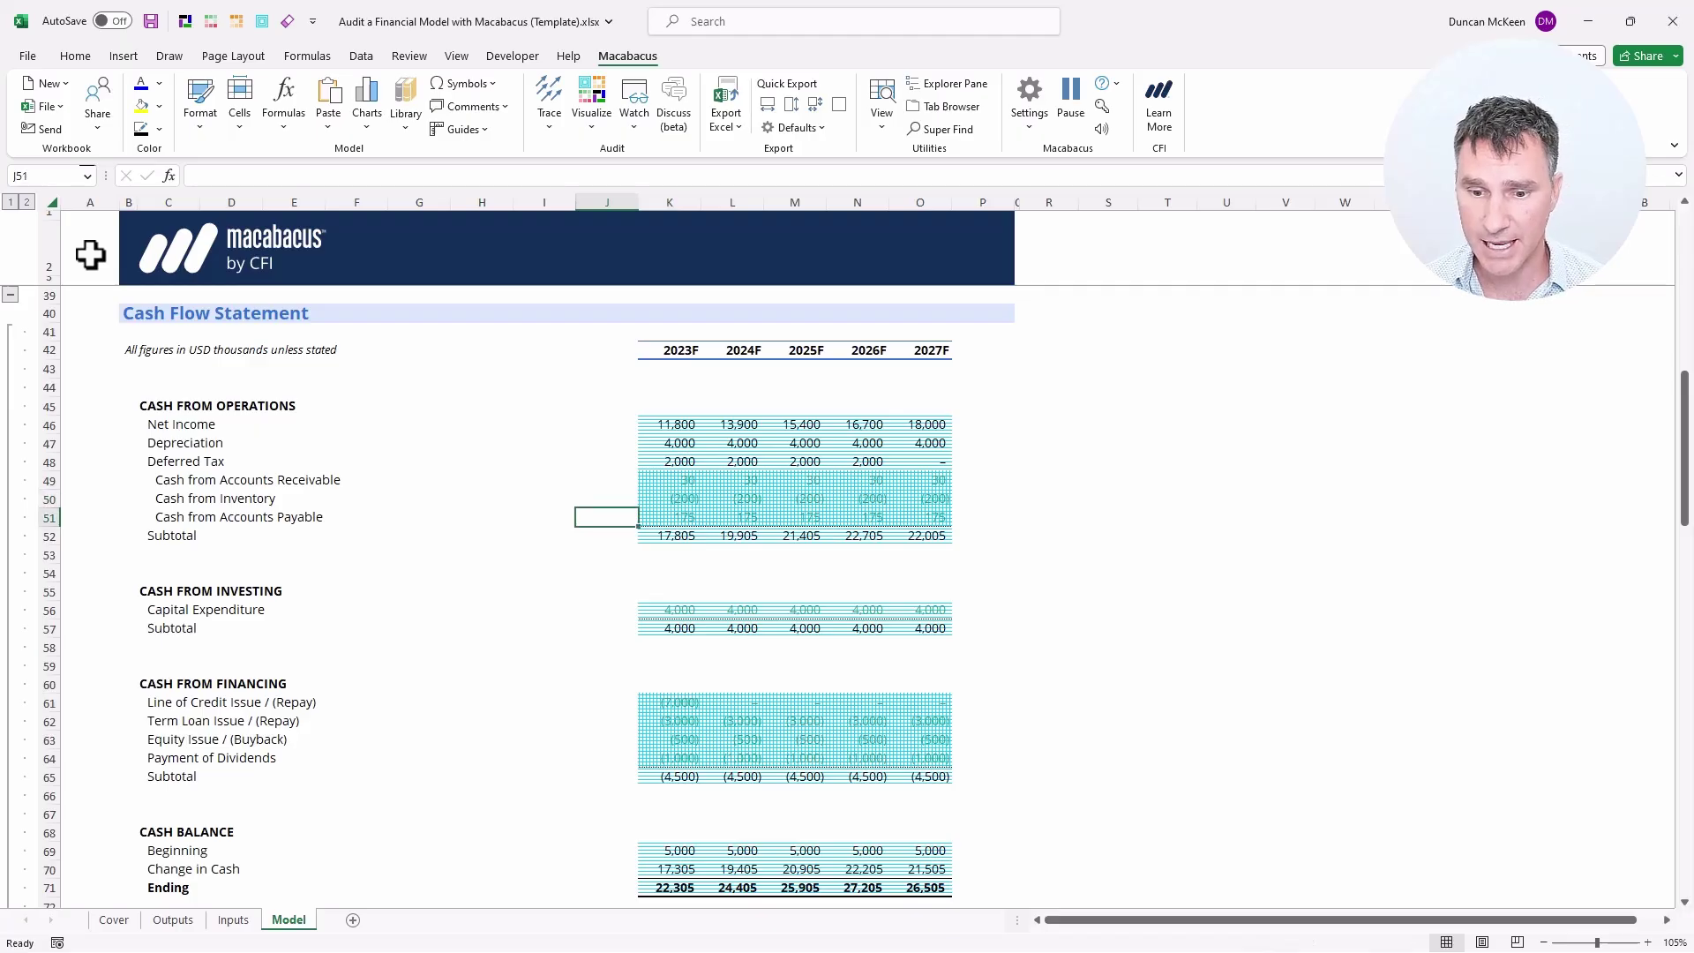
pyautogui.hotkey('shift', 'Right')
pyautogui.hotkey('shift', 'Down')
pyautogui.hotkey('shift', 'Down')
pyautogui.hotkey('shift', 'Down')
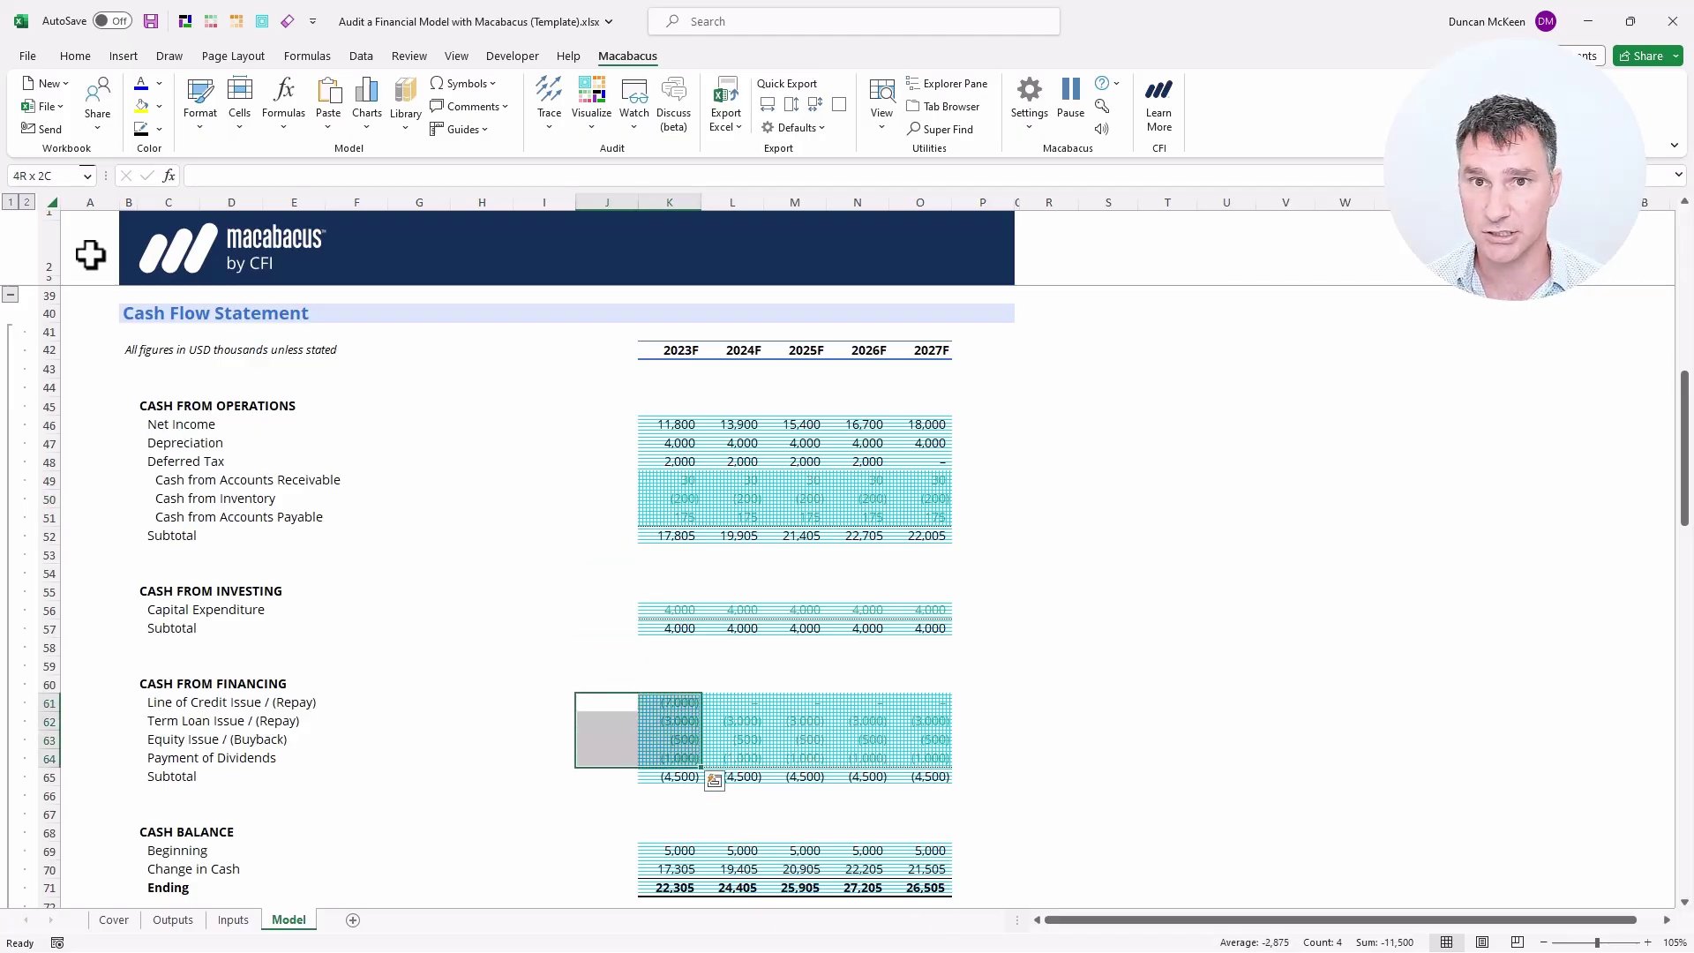
pyautogui.hotkey('shift', 'BackSpace')
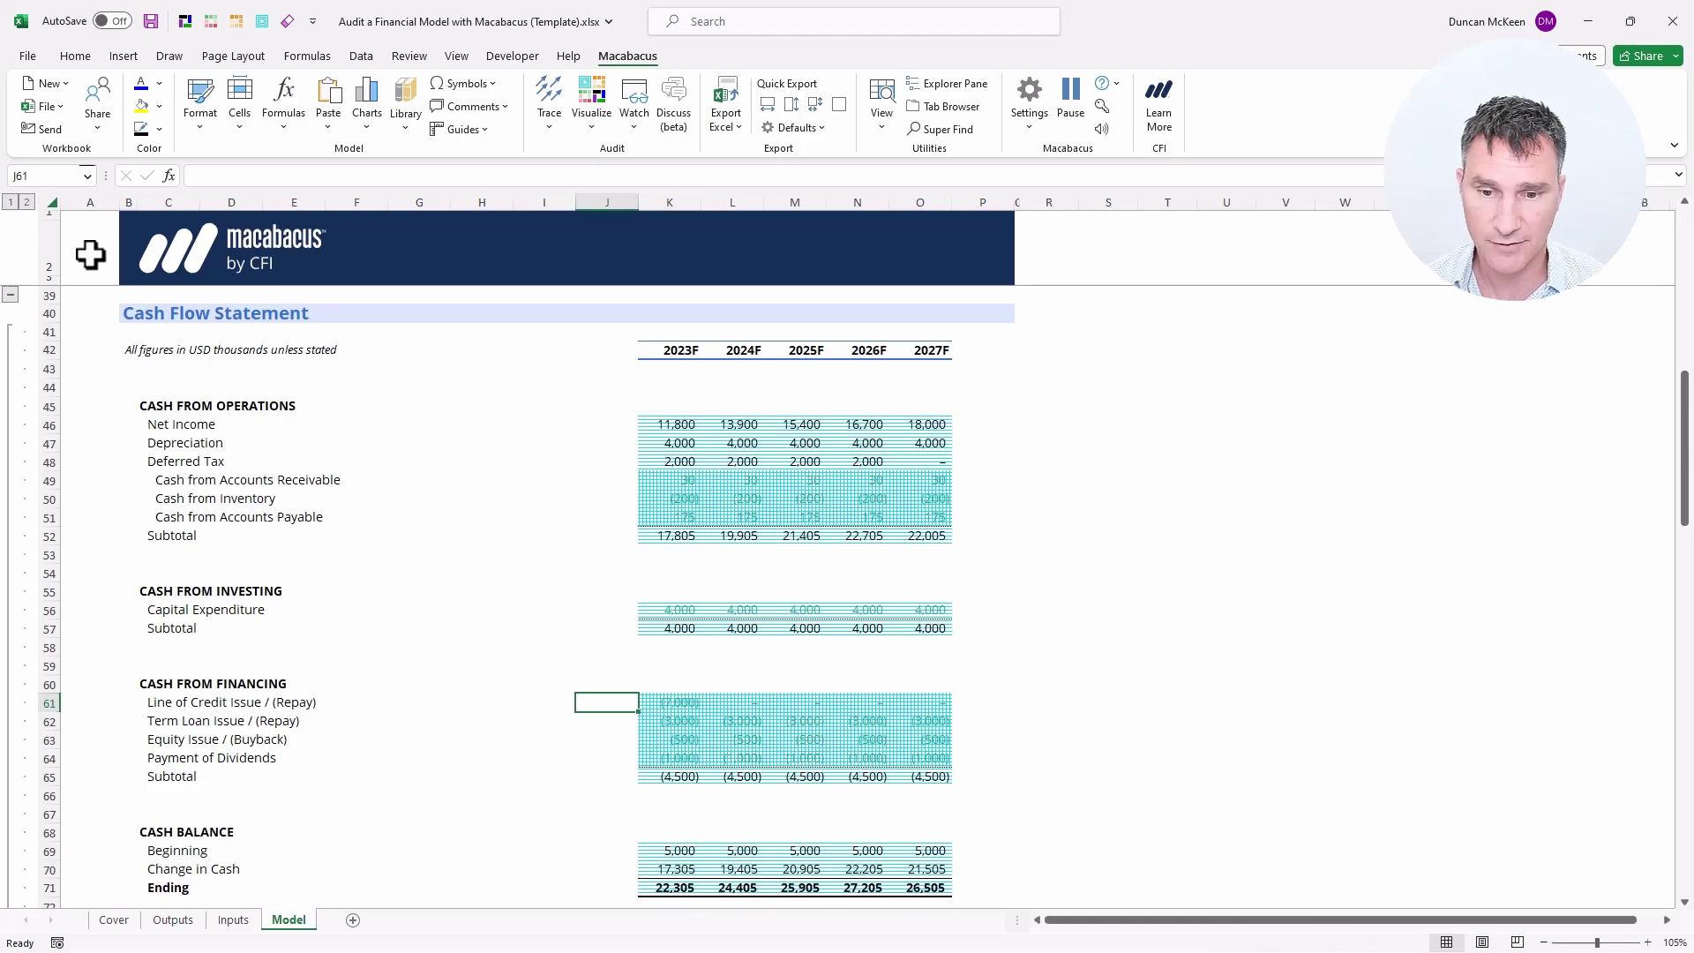
pyautogui.hotkey('alt', '7')
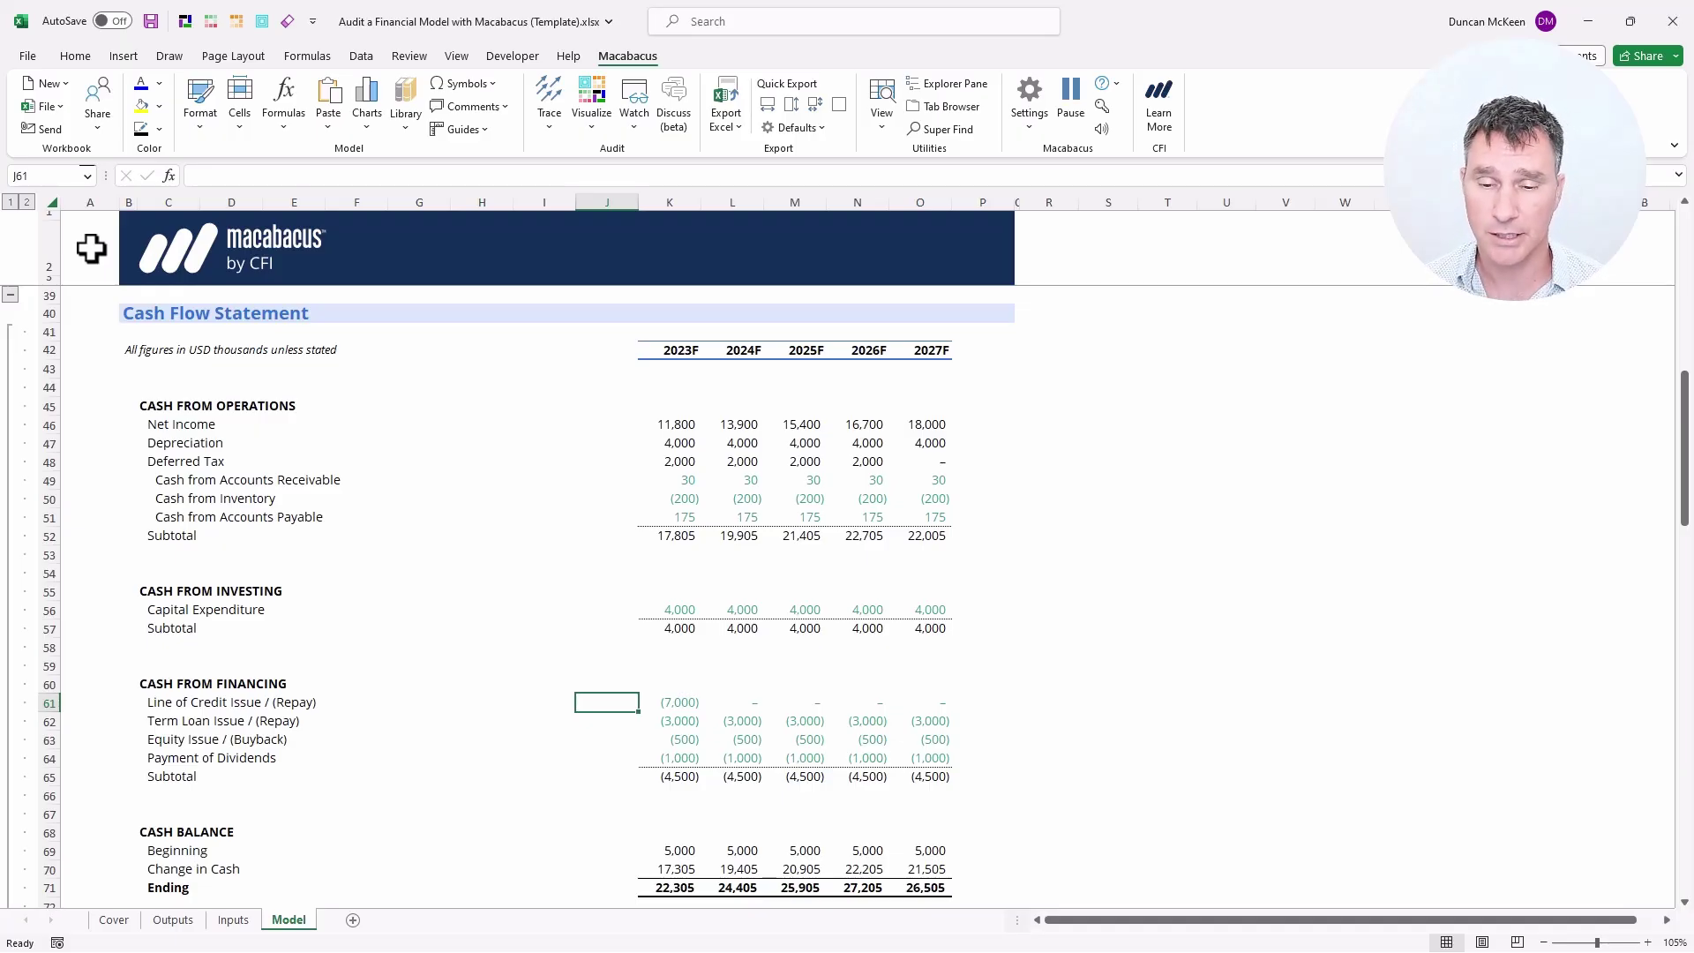
# Step: Select the entire 2023F column (column K) to review it as the first forecast year
pyautogui.press('Right')
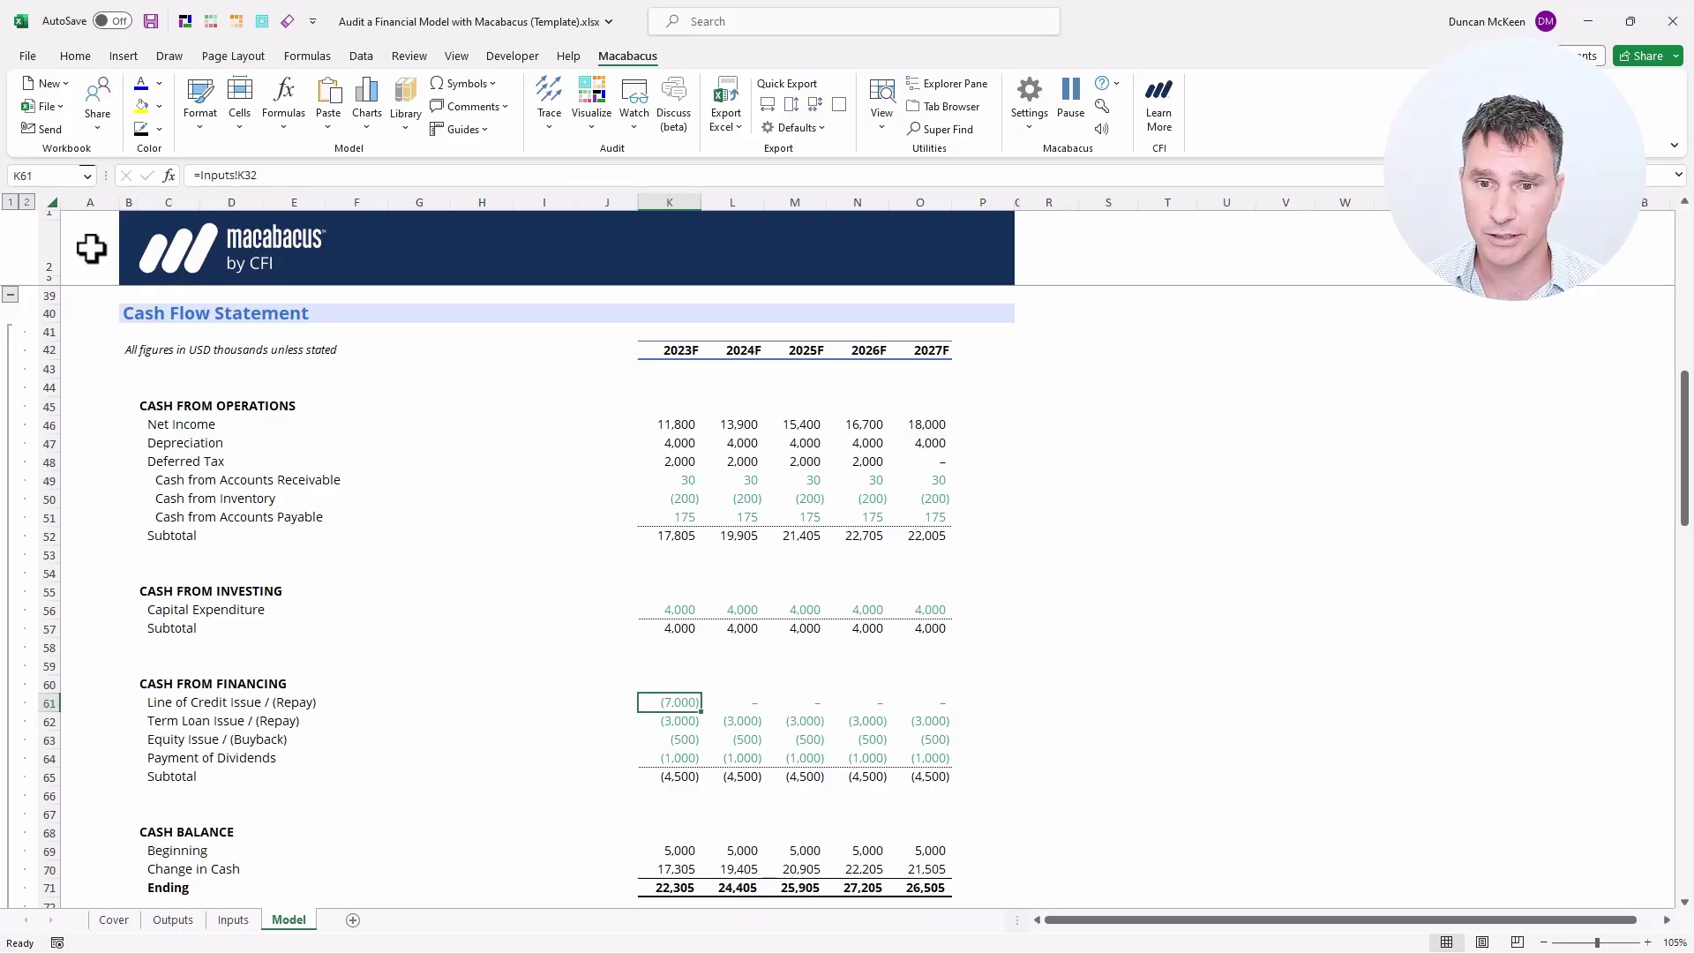
pyautogui.hotkey('ctrl', 'Up')
pyautogui.hotkey('ctrl', 'Up')
pyautogui.hotkey('ctrl', 'Up')
pyautogui.hotkey('ctrl', 'Up')
pyautogui.press('Up')
pyautogui.press('Up')
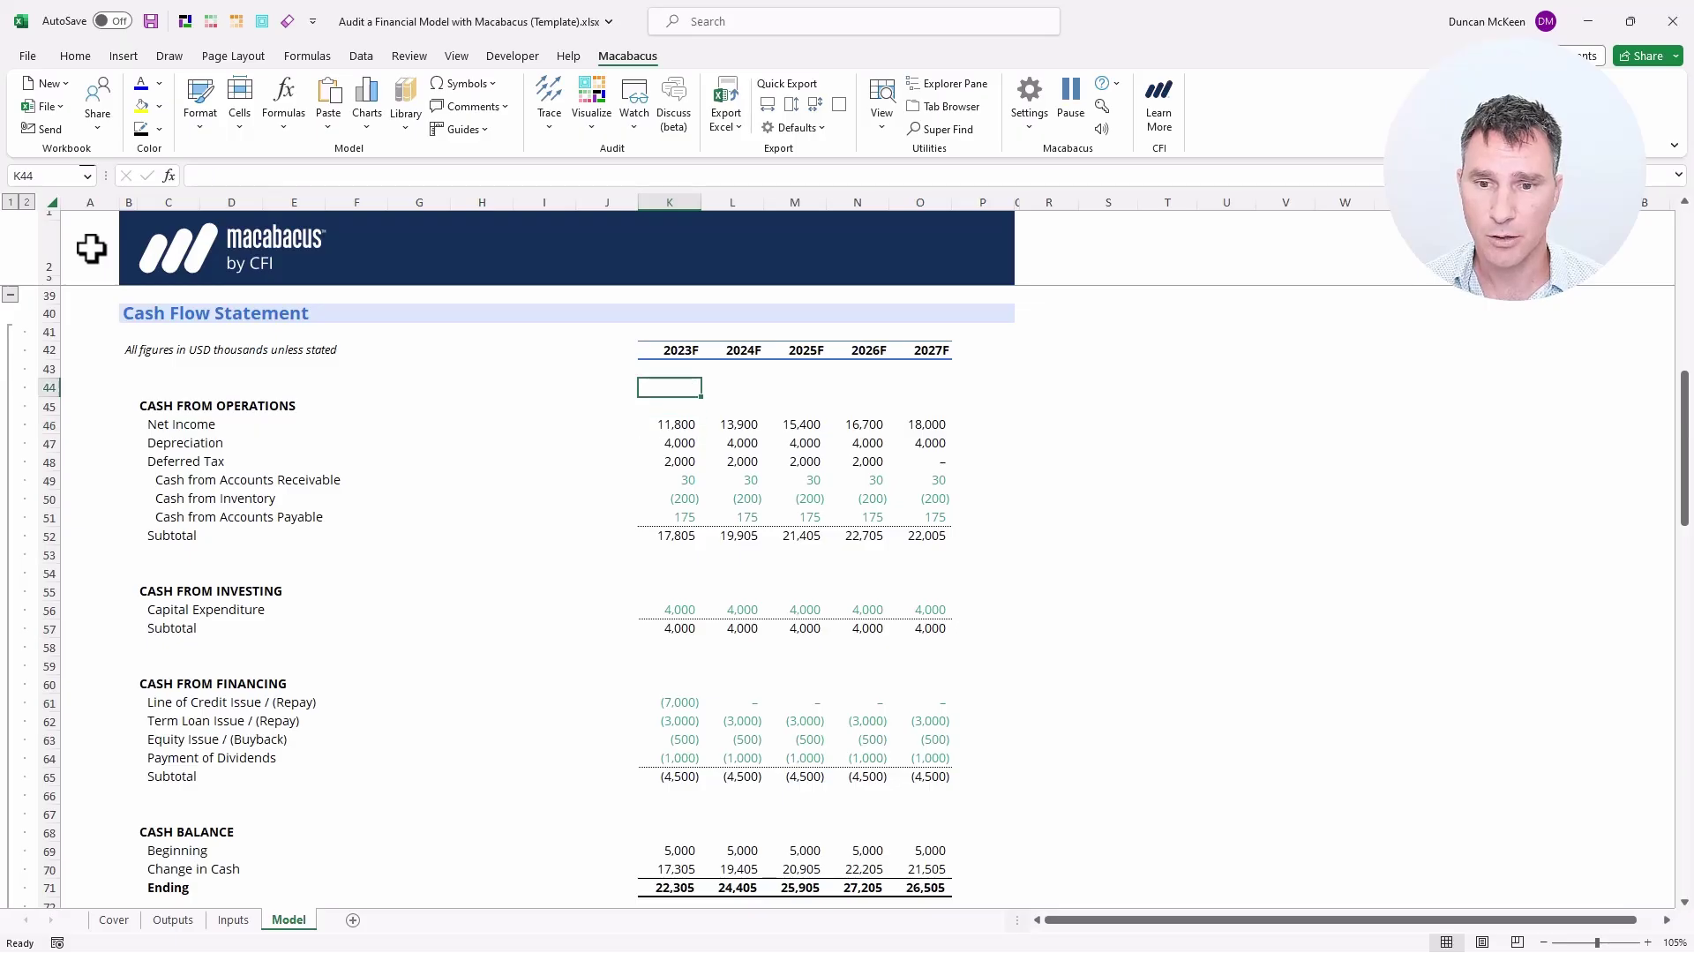
pyautogui.press('Up')
pyautogui.hotkey('shift', 'Up')
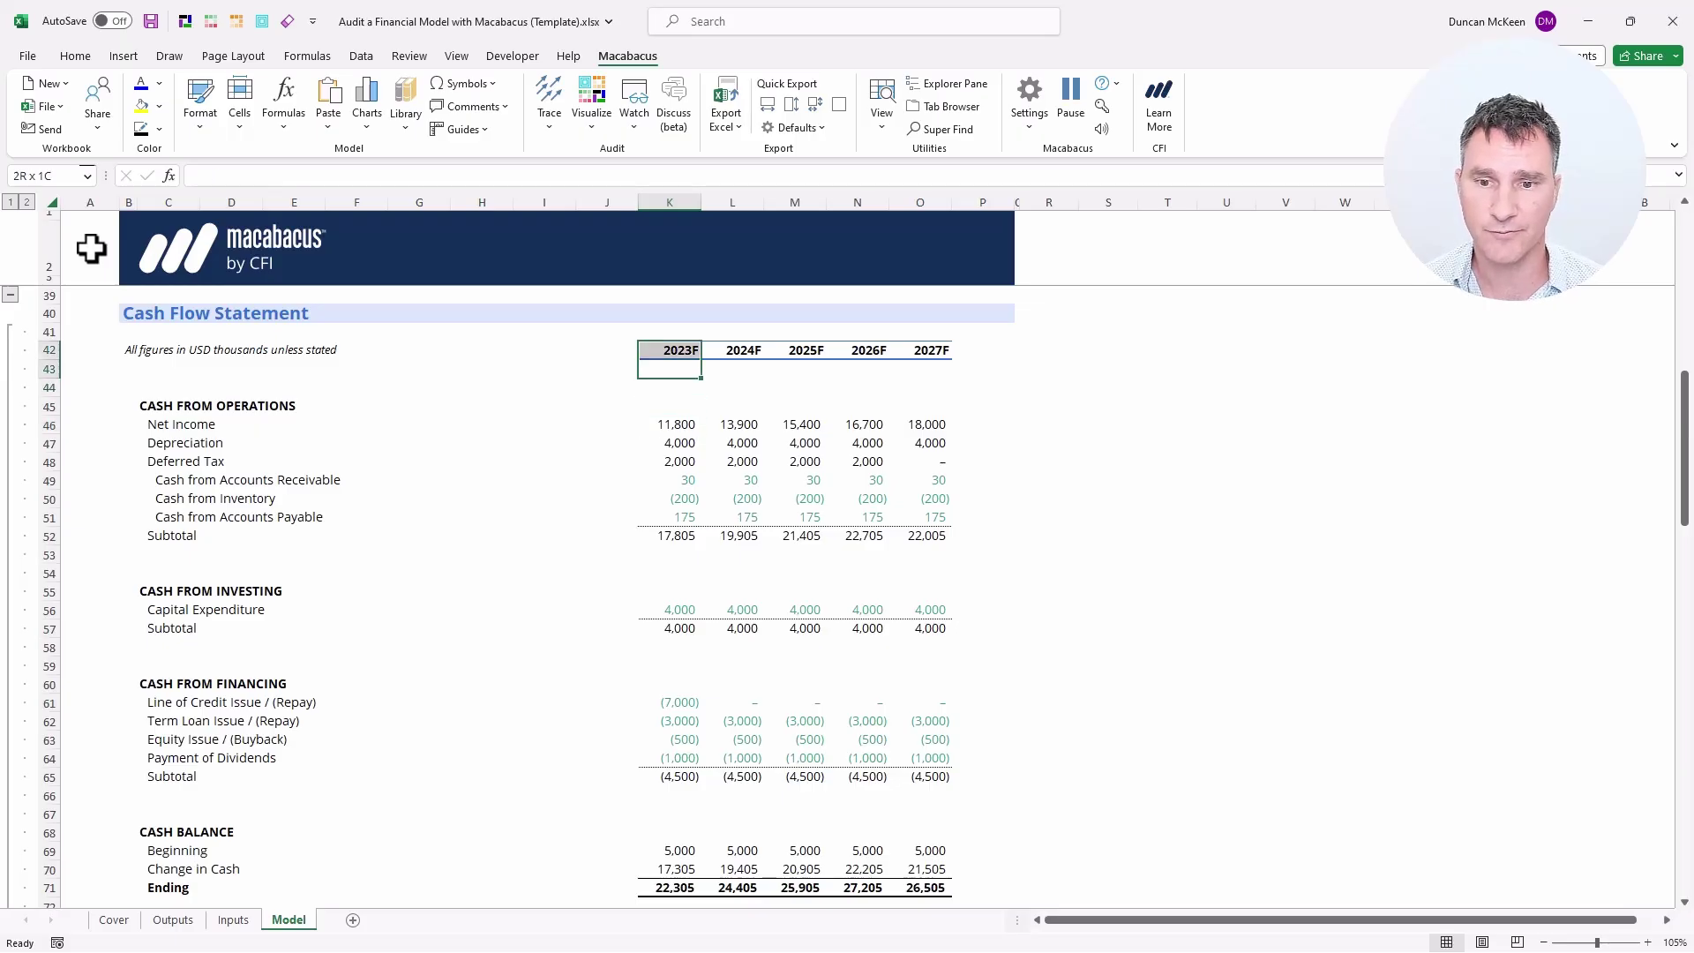
pyautogui.hotkey('shift', 'Down')
pyautogui.hotkey('shift', 'Up')
pyautogui.hotkey('ctrl', 'space')
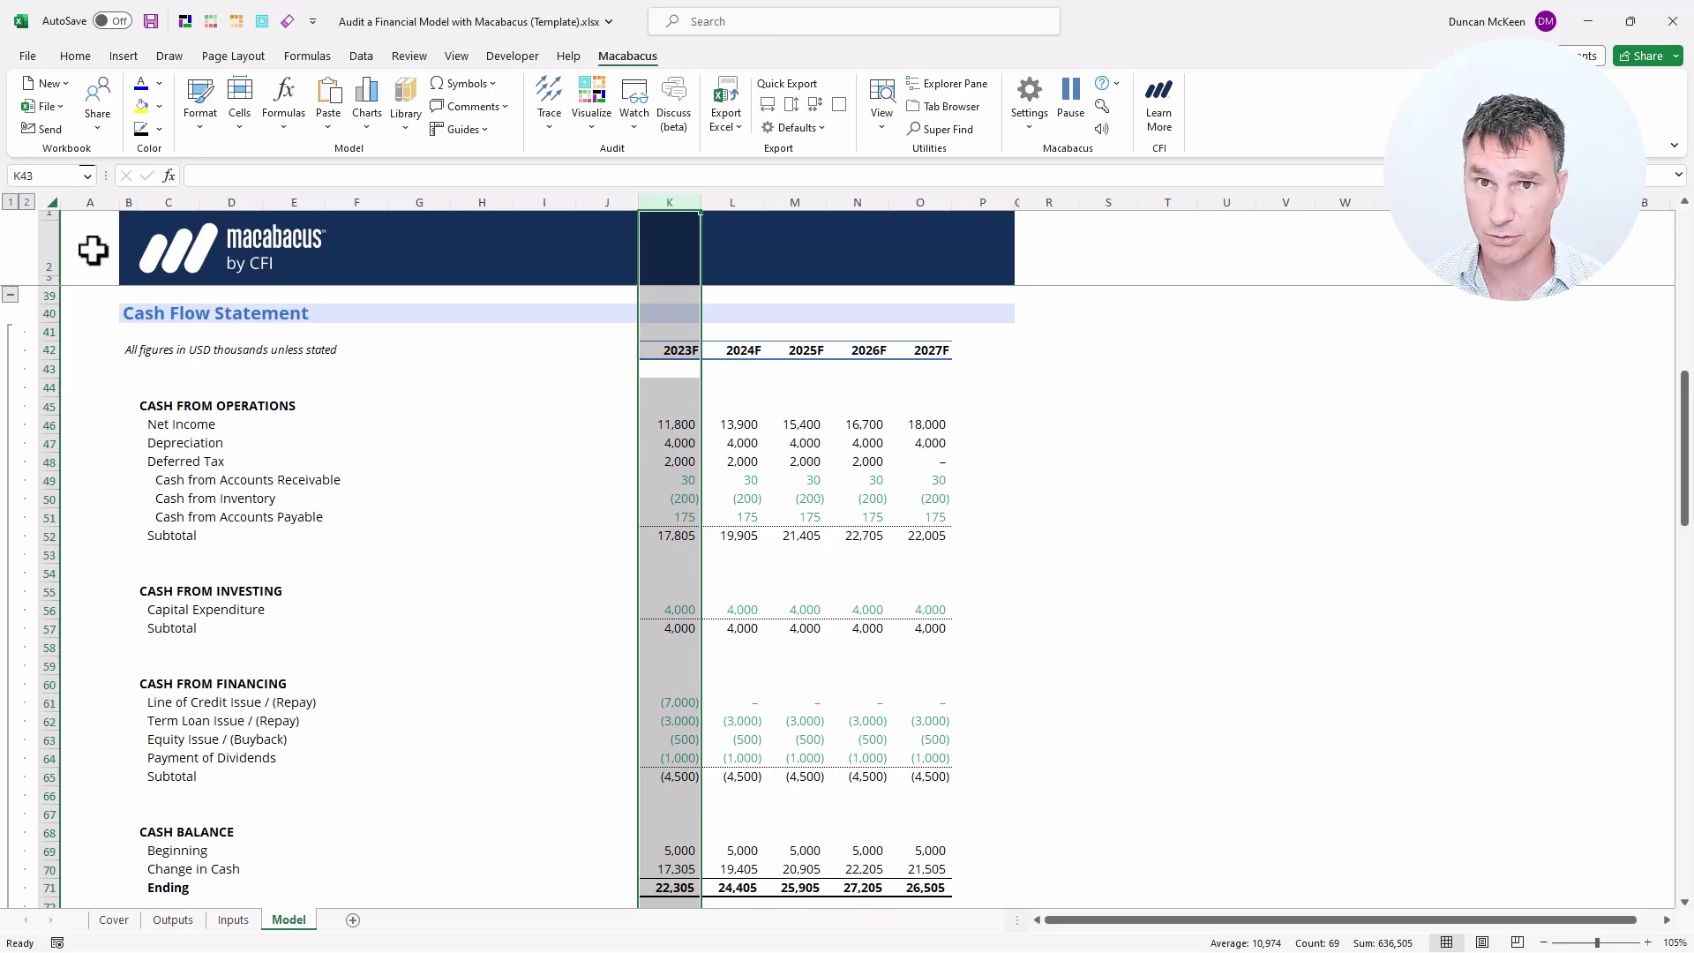
# Step: Show precedent arrows for all 2023F cash flow figures, from Net Income through Ending cash (K46:K71)
pyautogui.press('Down')
pyautogui.press('Down')
pyautogui.press('Down')
pyautogui.hotkey('shift', 'Down')
pyautogui.hotkey('shift', 'Down')
pyautogui.hotkey('shift', 'Down')
pyautogui.hotkey('shift', 'Down')
pyautogui.hotkey('shift', 'Down')
pyautogui.hotkey('shift', 'Down')
pyautogui.hotkey('shift', 'Down')
pyautogui.hotkey('shift', 'Down')
pyautogui.hotkey('shift', 'Down')
pyautogui.hotkey('shift', 'Down')
pyautogui.hotkey('shift', 'Down')
pyautogui.hotkey('shift', 'Down')
pyautogui.hotkey('shift', 'Down')
pyautogui.hotkey('shift', 'Down')
pyautogui.hotkey('shift', 'Down')
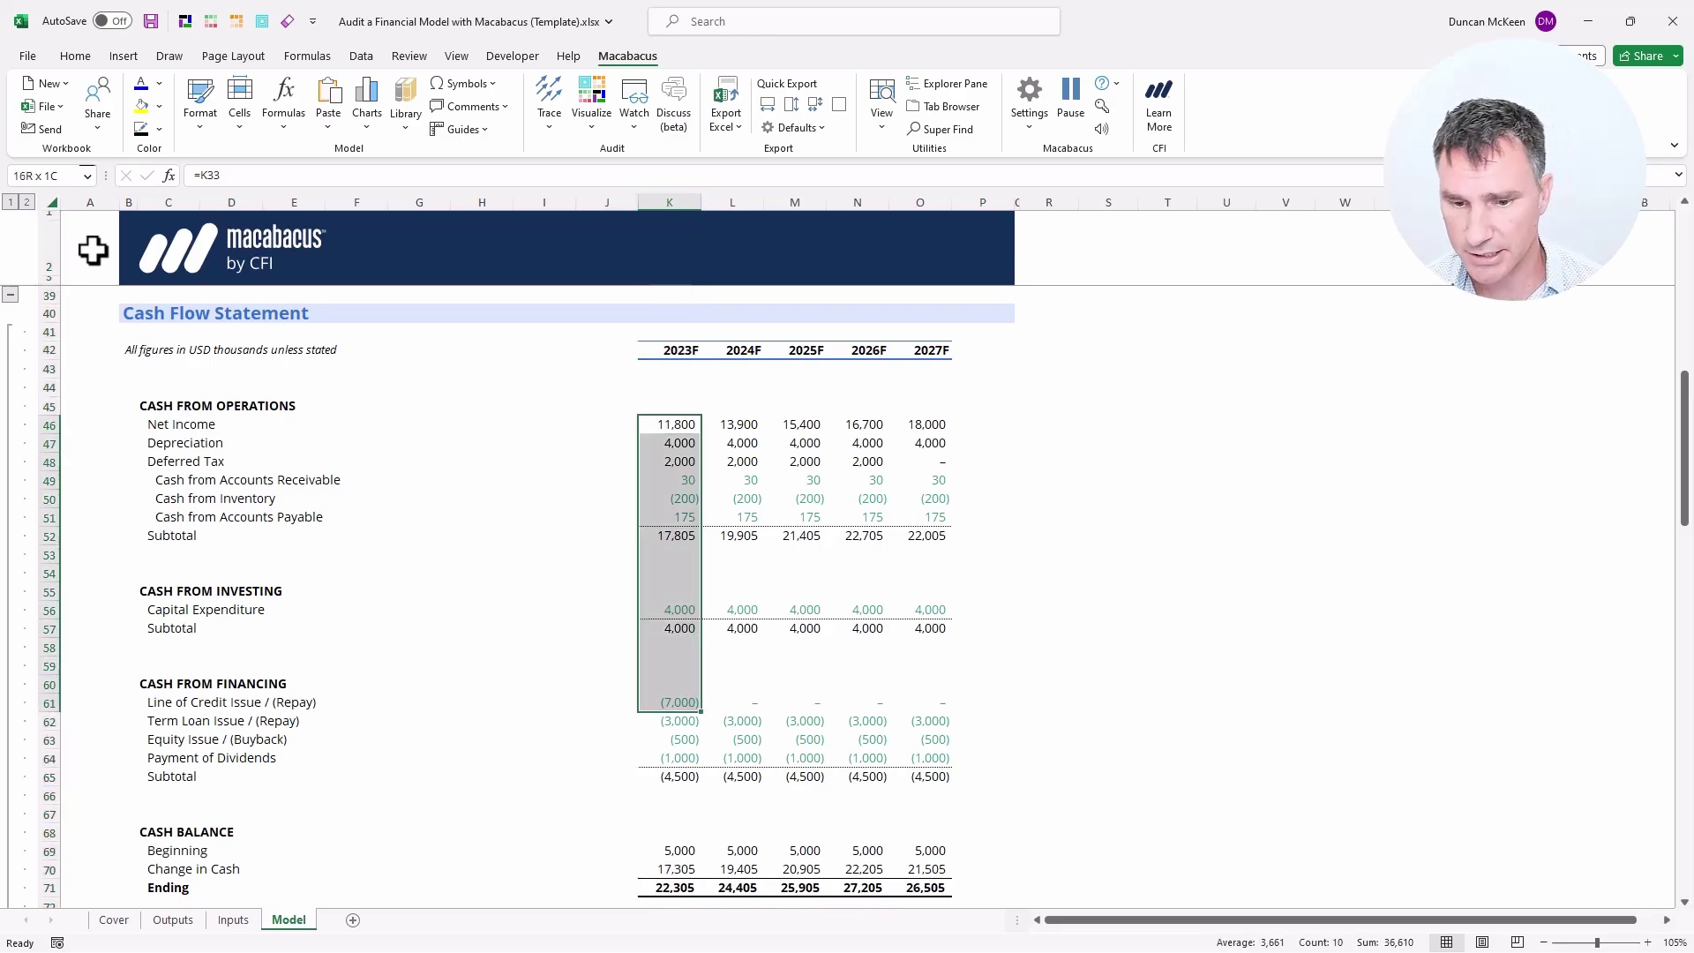
pyautogui.hotkey('shift', 'Down')
pyautogui.hotkey('shift', 'Down')
pyautogui.hotkey('shift', 'Down')
pyautogui.hotkey('shift', 'Down')
pyautogui.hotkey('shift', 'Down')
pyautogui.hotkey('shift', 'Down')
pyautogui.hotkey('shift', 'Down')
pyautogui.hotkey('shift', 'Down')
pyautogui.hotkey('shift', 'Down')
pyautogui.hotkey('shift', 'Down')
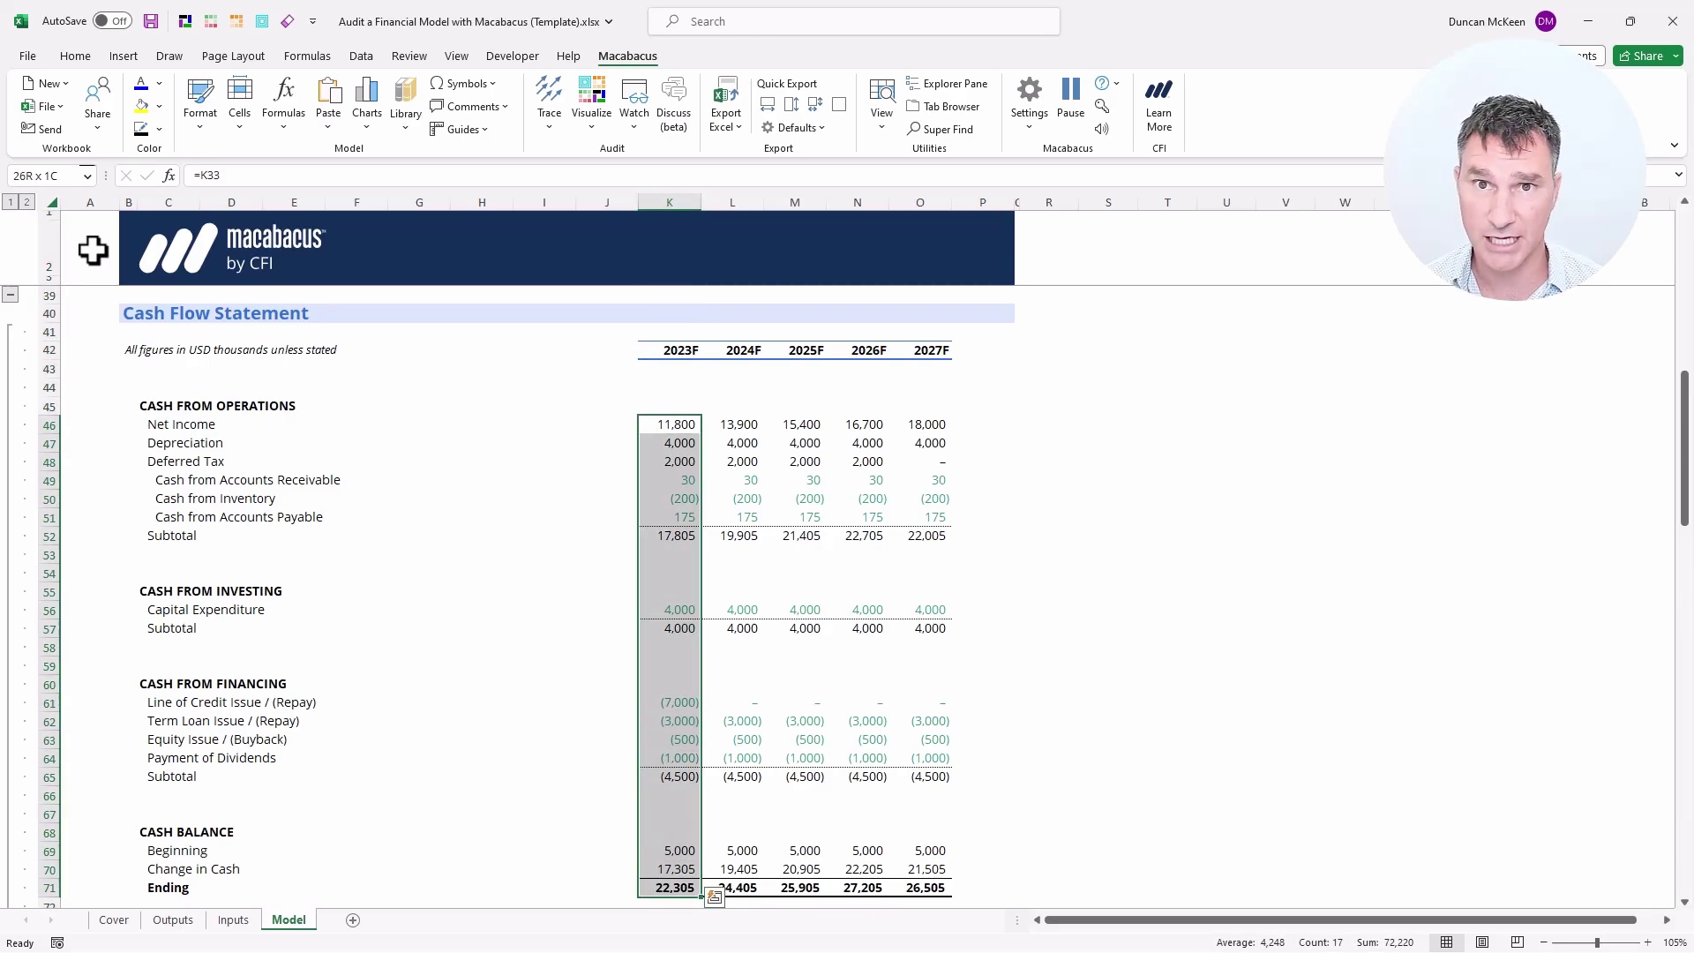
pyautogui.hotkey('ctrl', 'alt', '[')
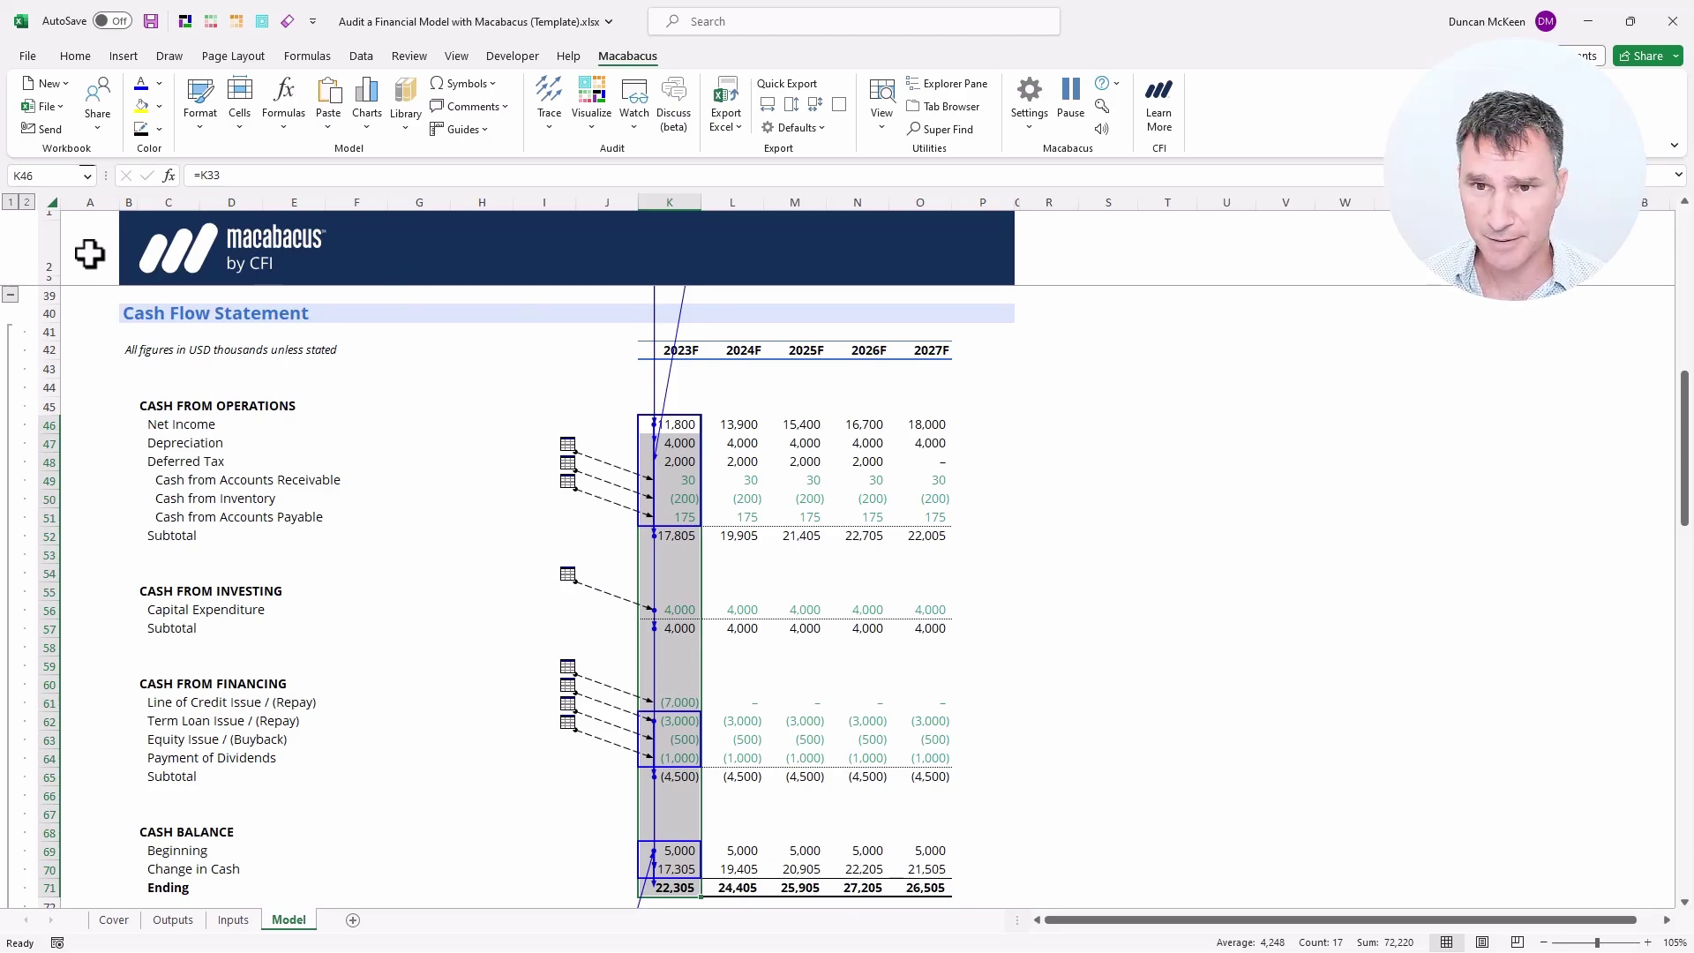
# Step: Follow the precedent arrows from the 2023F Net Income and Deferred Tax cash flow rows up to their income statement sources
pyautogui.press('Scroll_Lock')
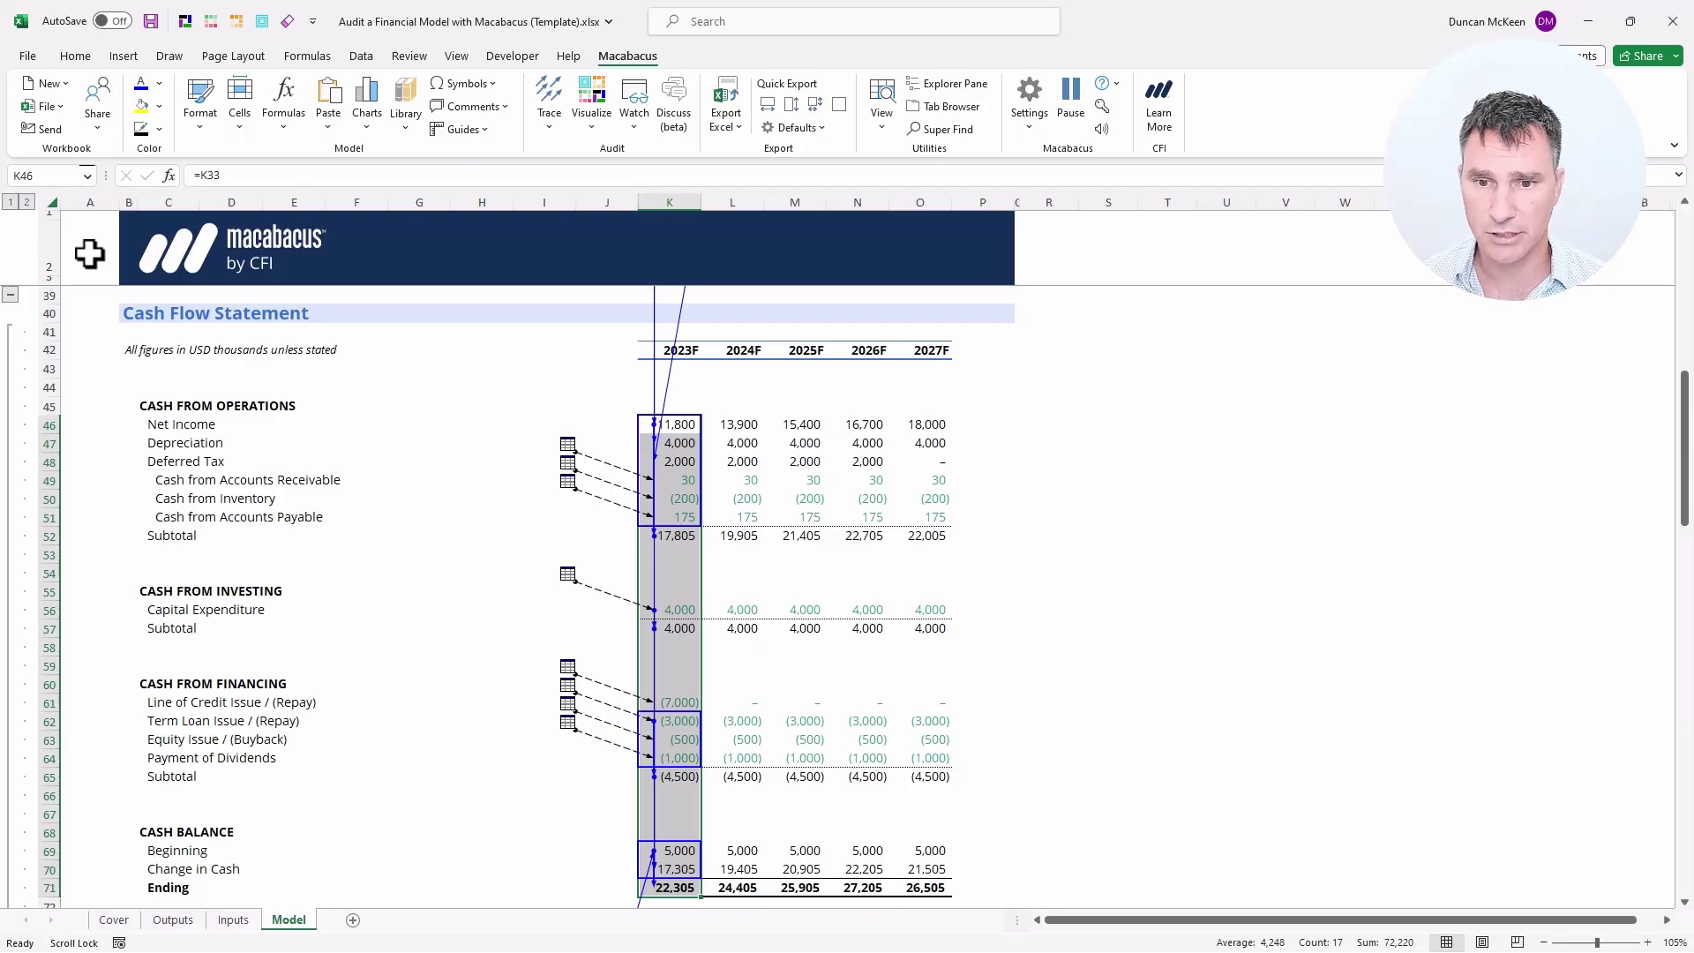
pyautogui.press('Up')
pyautogui.press('Up')
pyautogui.press('Up')
pyautogui.press('Up')
pyautogui.press('Up')
pyautogui.press('Up')
pyautogui.press('Up')
pyautogui.press('Up')
pyautogui.press('Up')
pyautogui.press('Up')
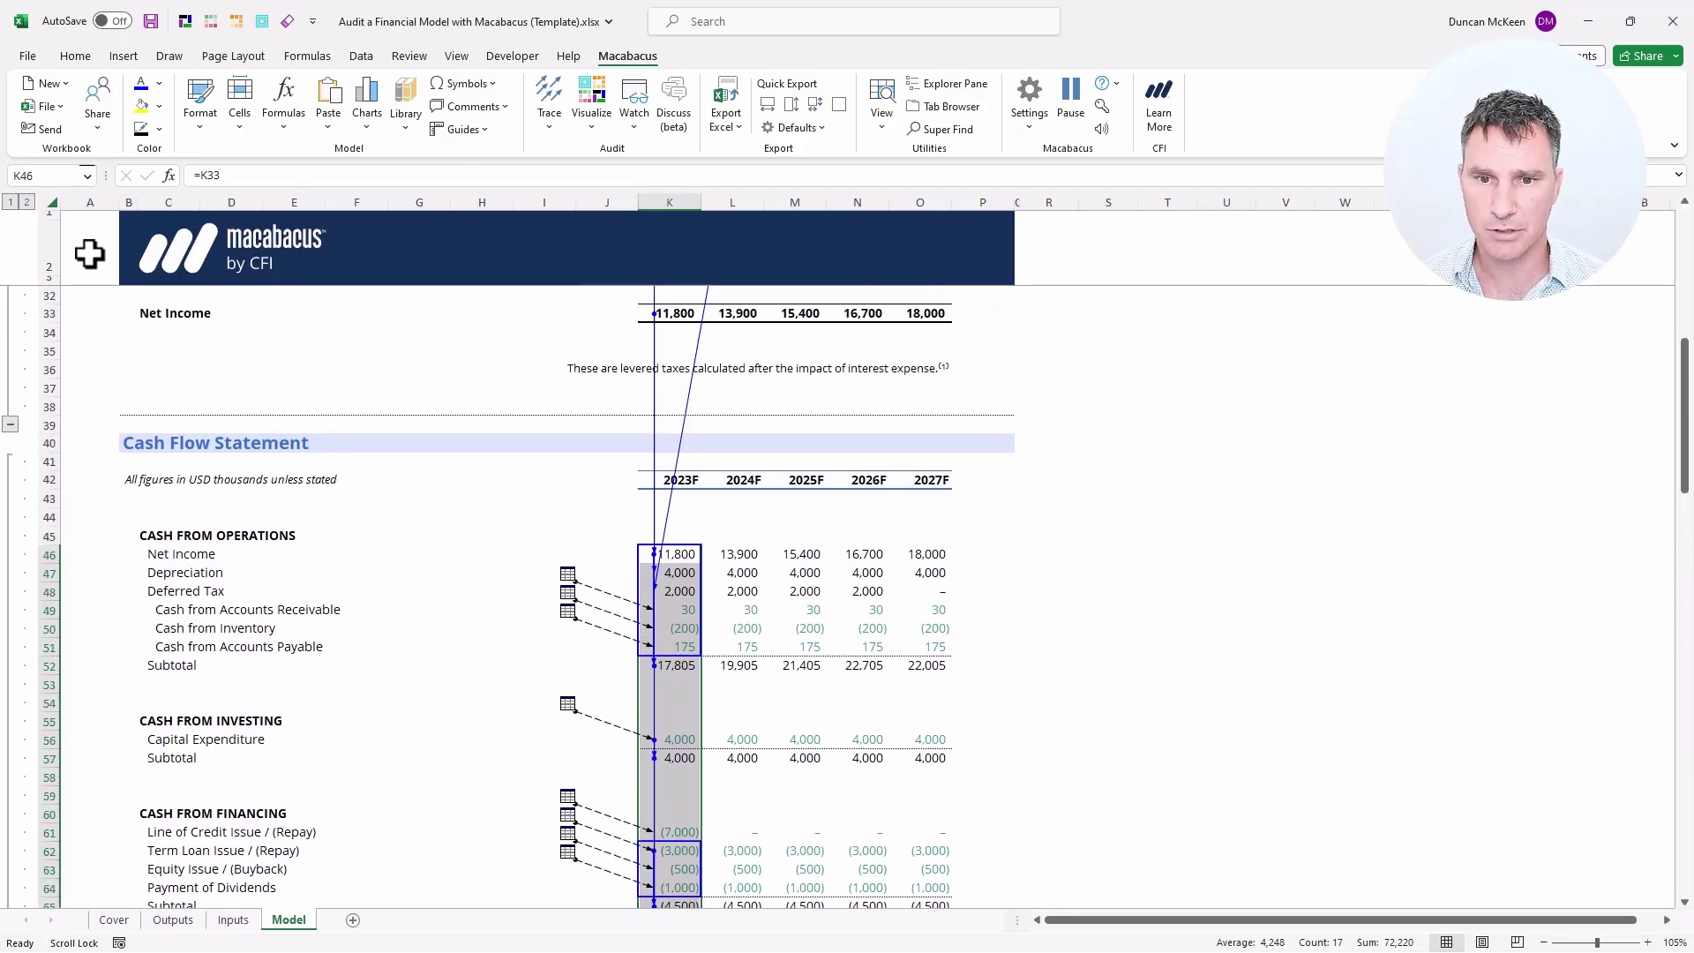
pyautogui.press('Up')
pyautogui.press('Up')
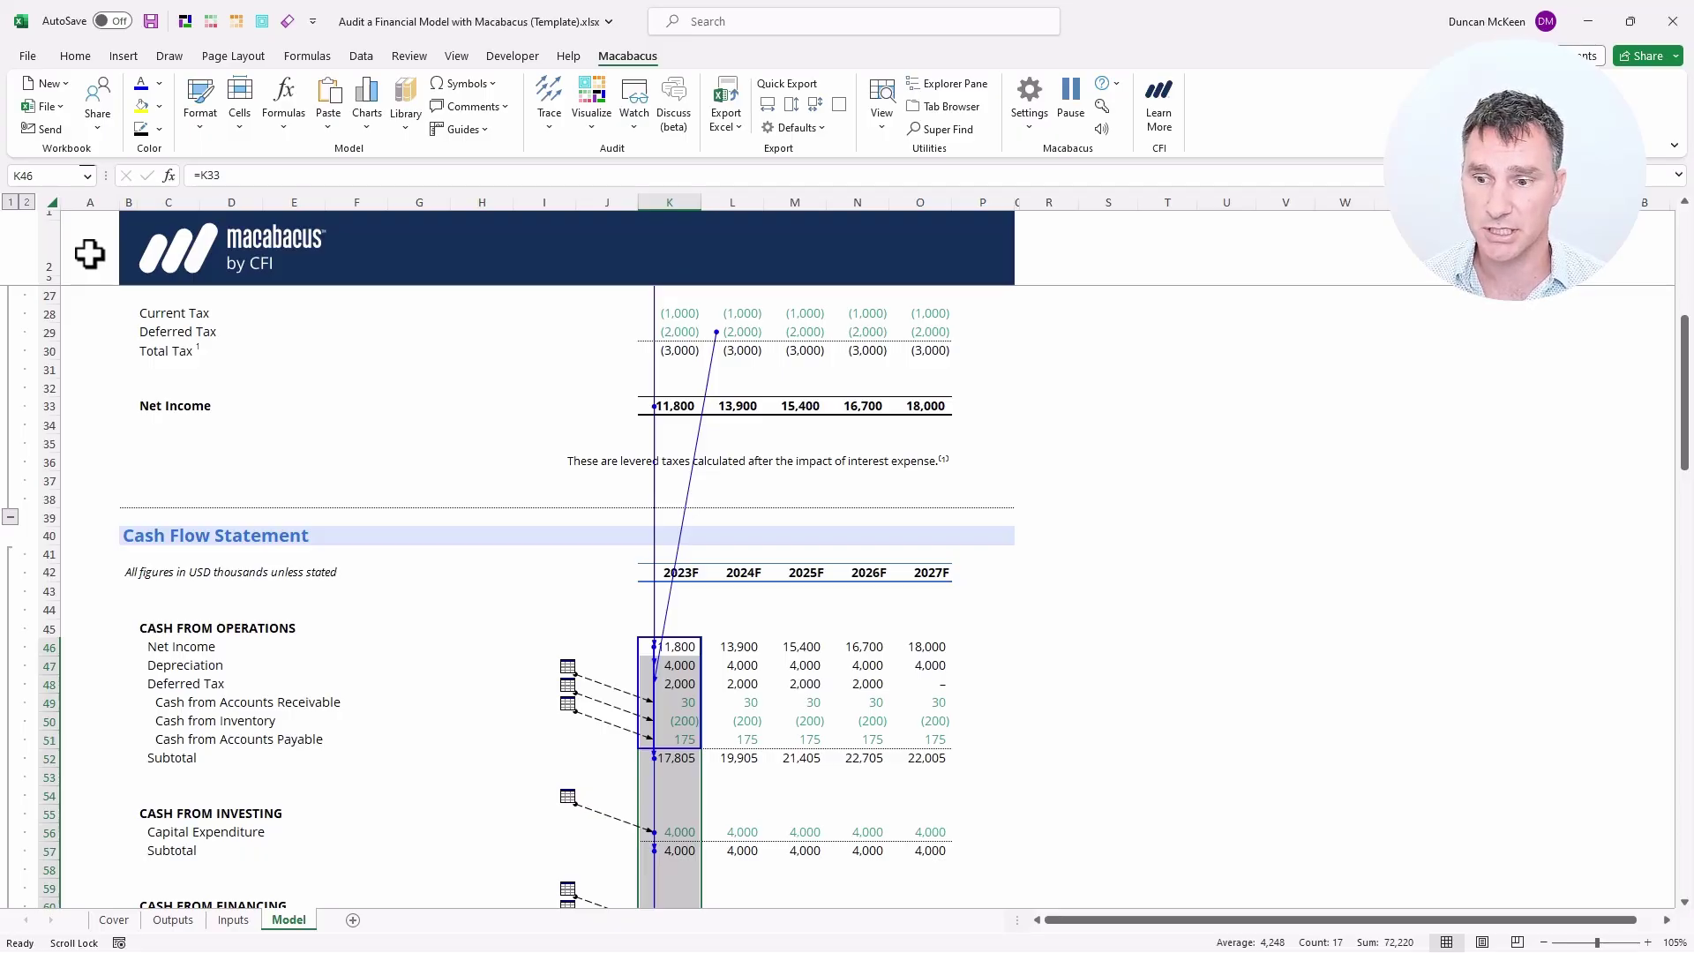
pyautogui.press('Down')
pyautogui.press('Down')
pyautogui.press('Down')
pyautogui.press('Down')
pyautogui.press('Down')
pyautogui.press('Down')
pyautogui.press('Down')
pyautogui.press('Down')
pyautogui.press('Down')
pyautogui.press('Down')
pyautogui.press('Down')
pyautogui.press('Down')
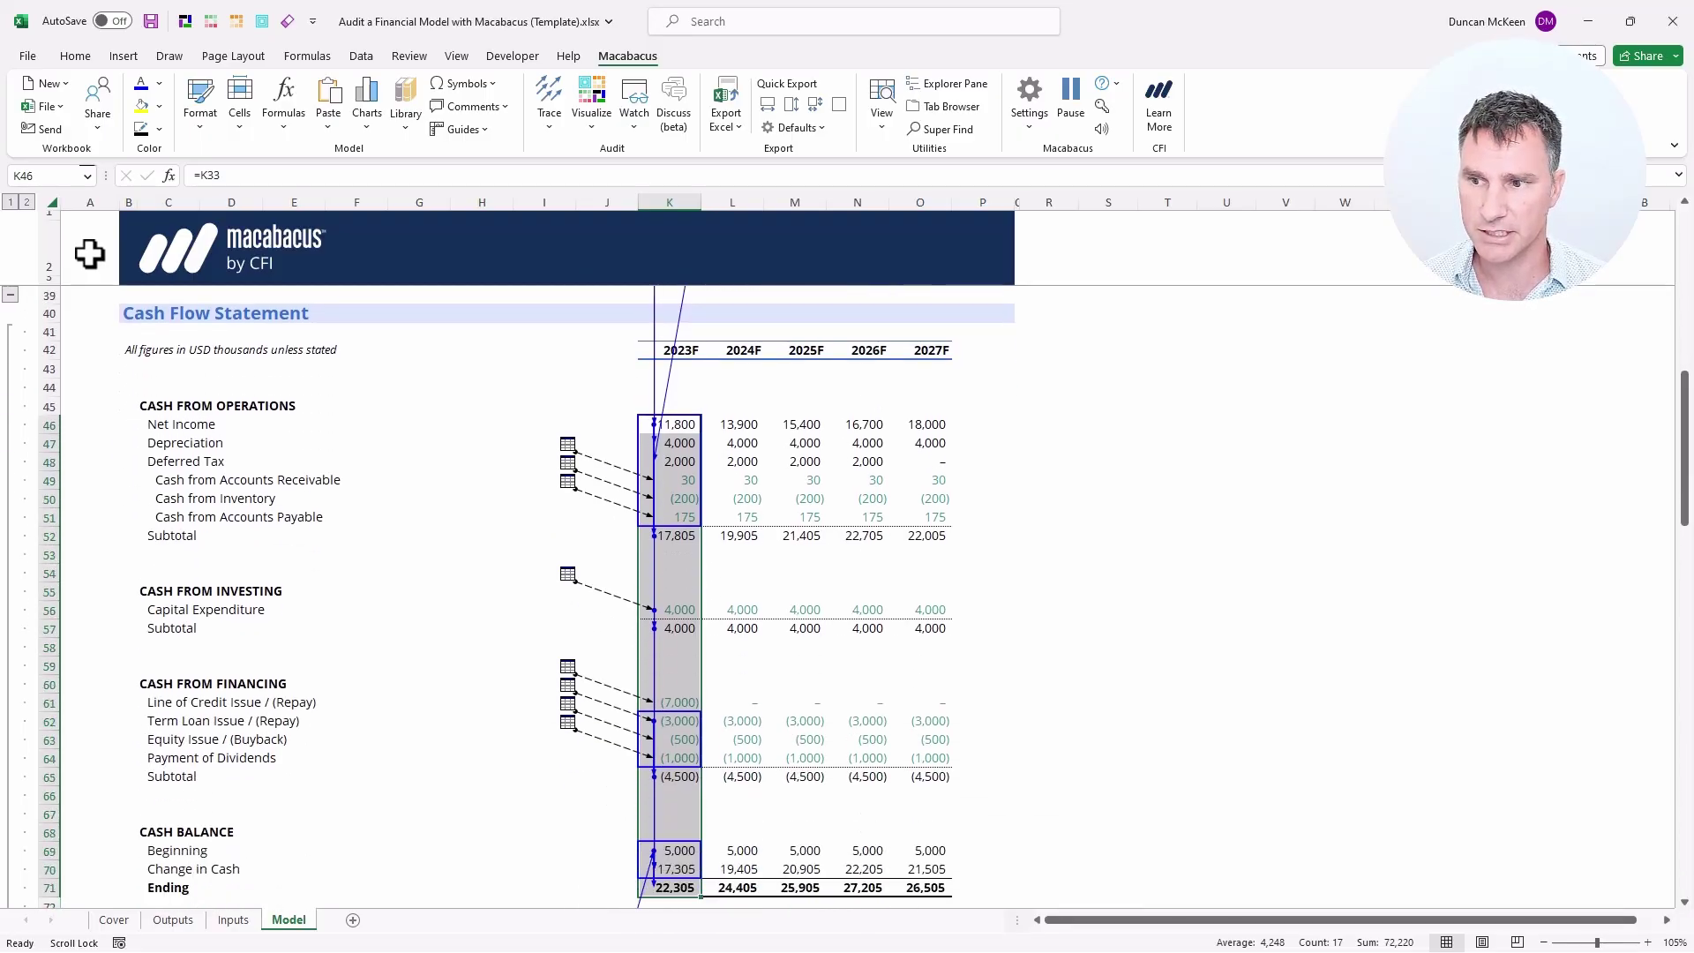
pyautogui.press('Scroll_Lock')
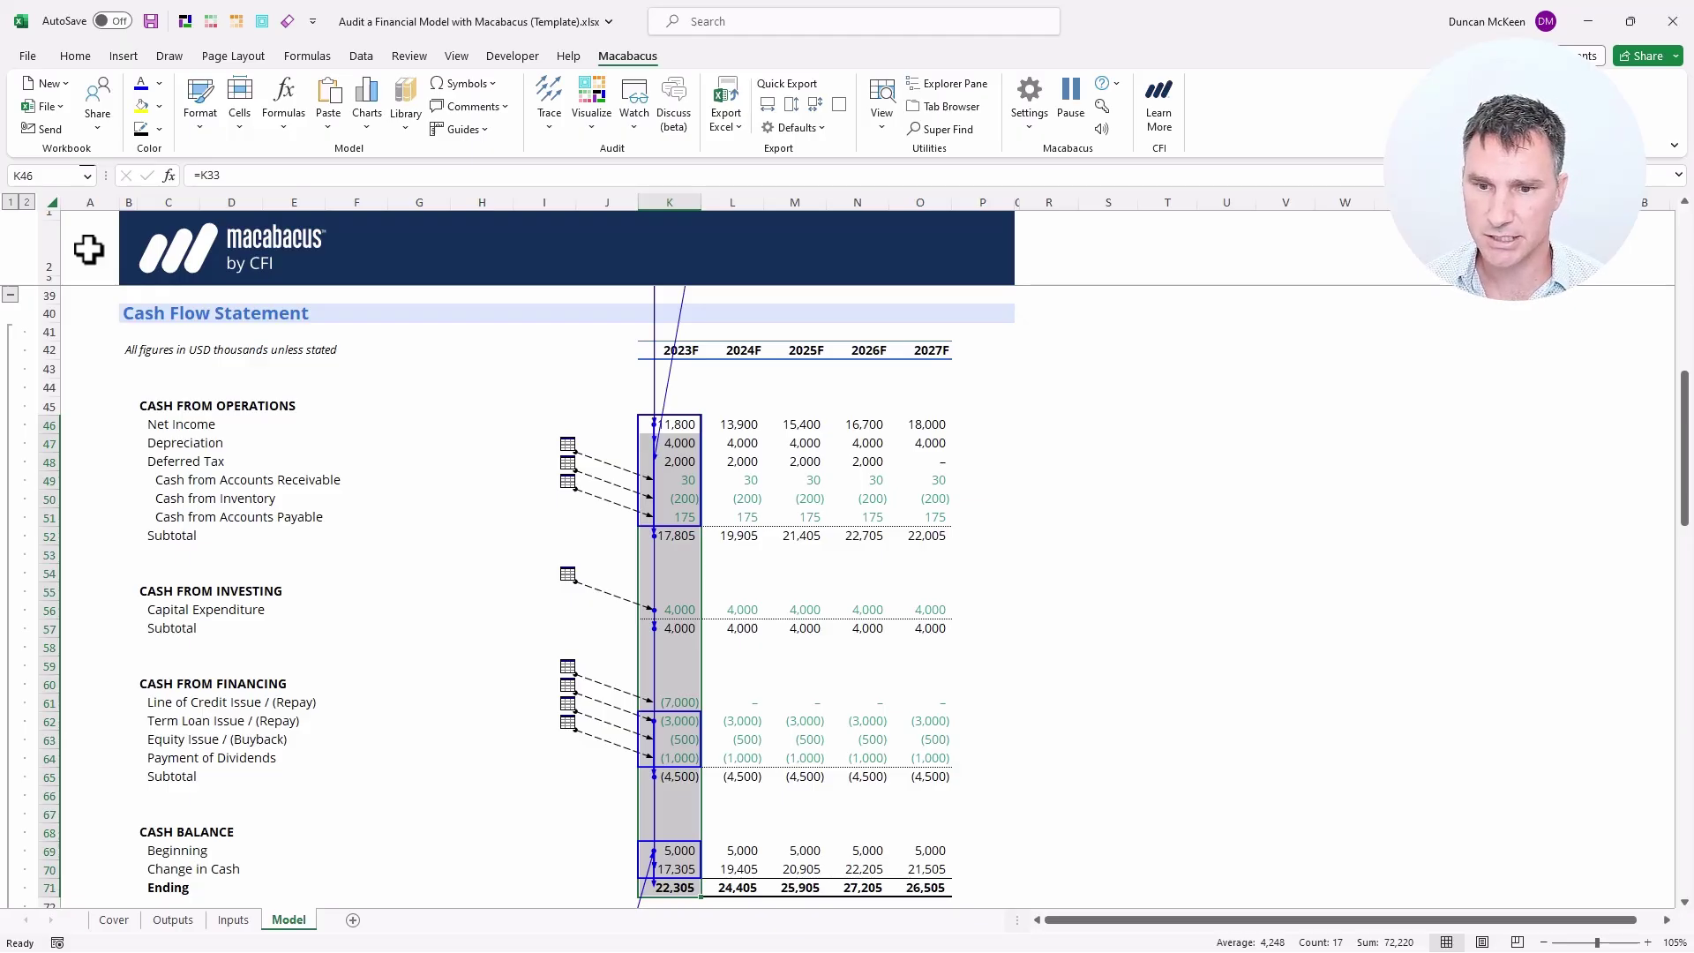
# Step: Flag the 2023F Deferred Tax cell (K48) in the Cash Flow Statement with a light red fill
pyautogui.press('Down')
pyautogui.press('Down')
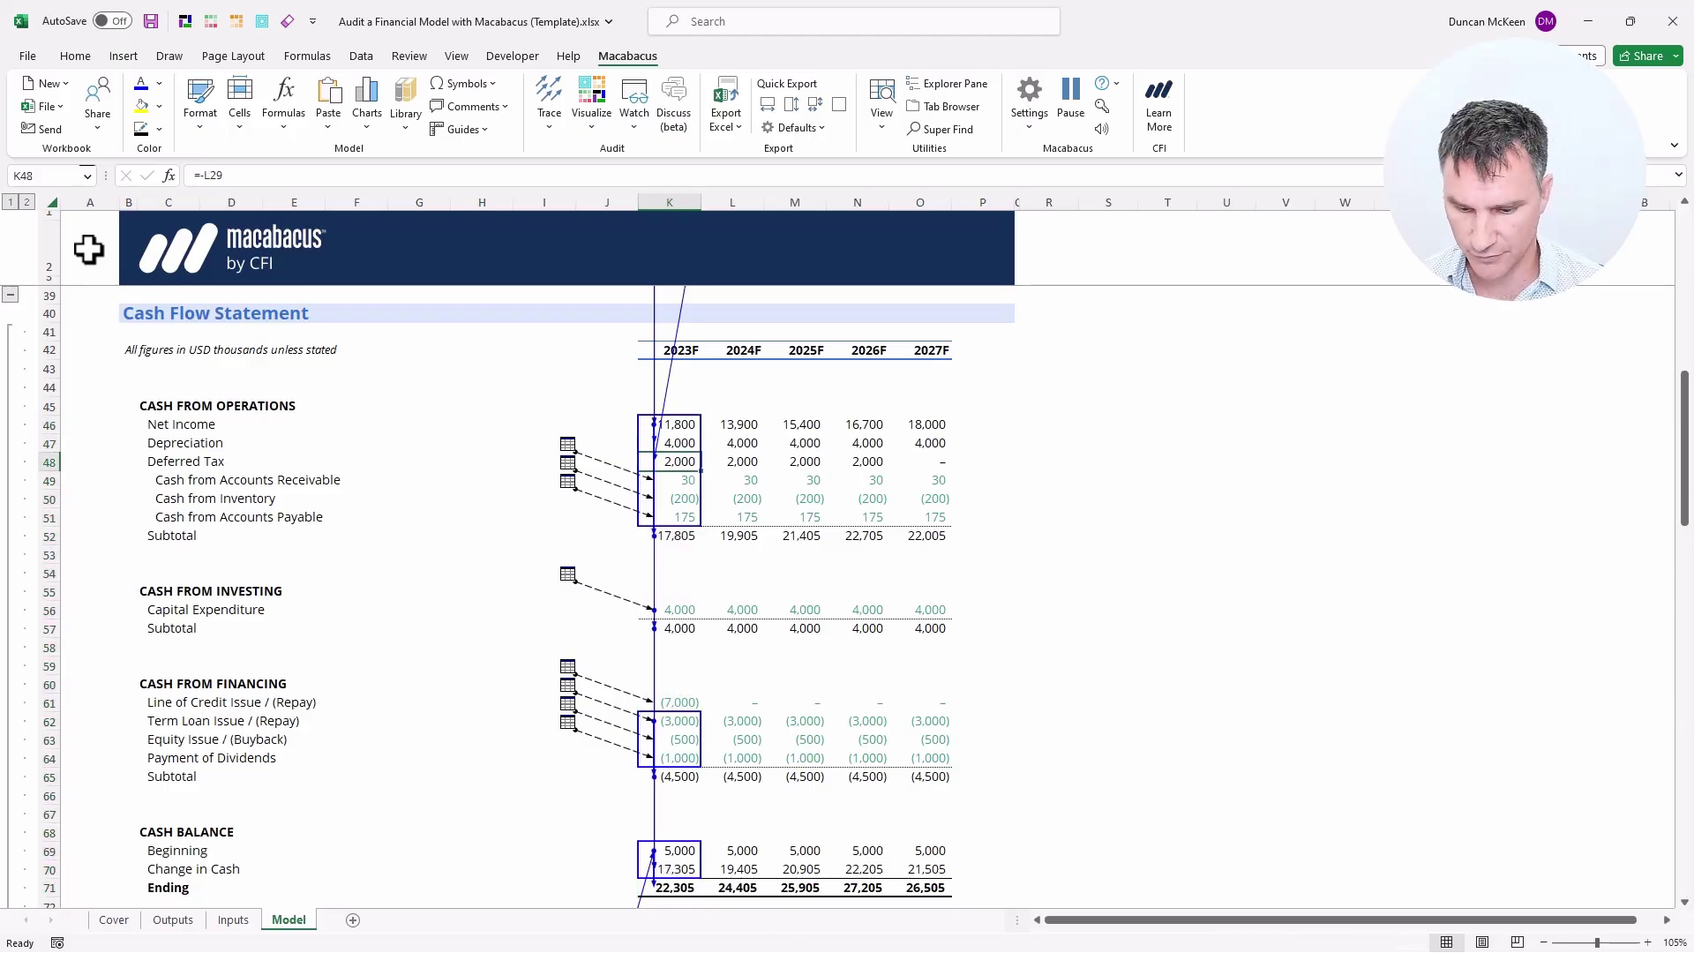
pyautogui.hotkey('ctrl', 'shift', 'k')
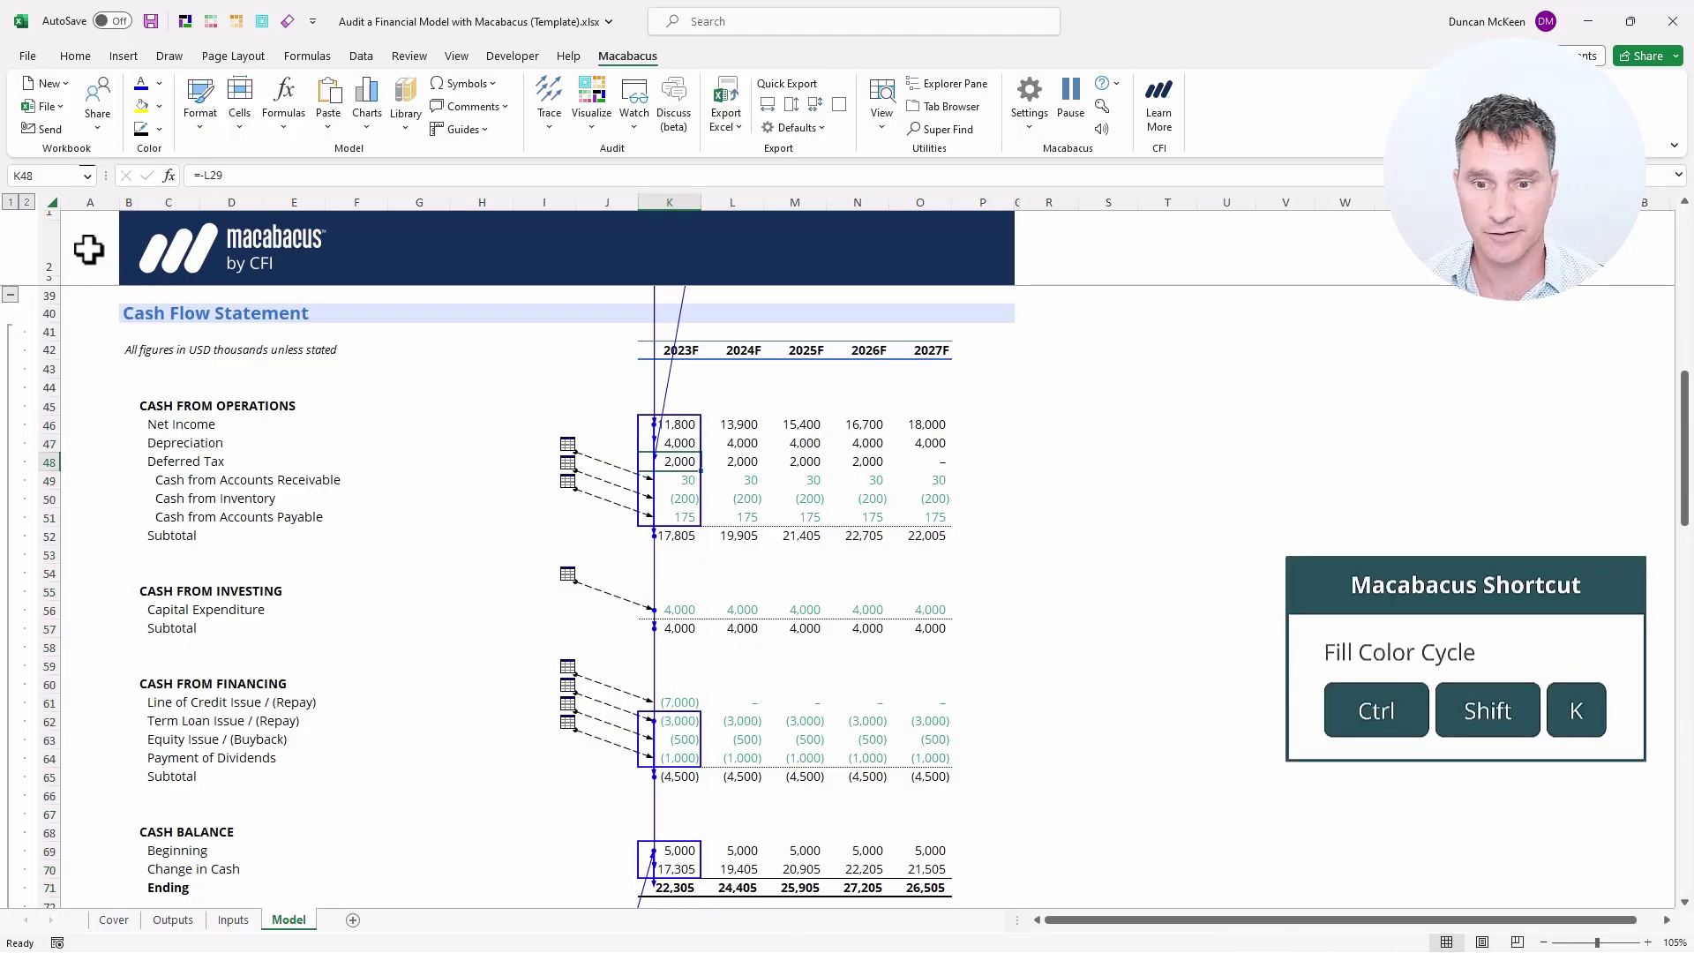
pyautogui.hotkey('ctrl', 'shift', 'k')
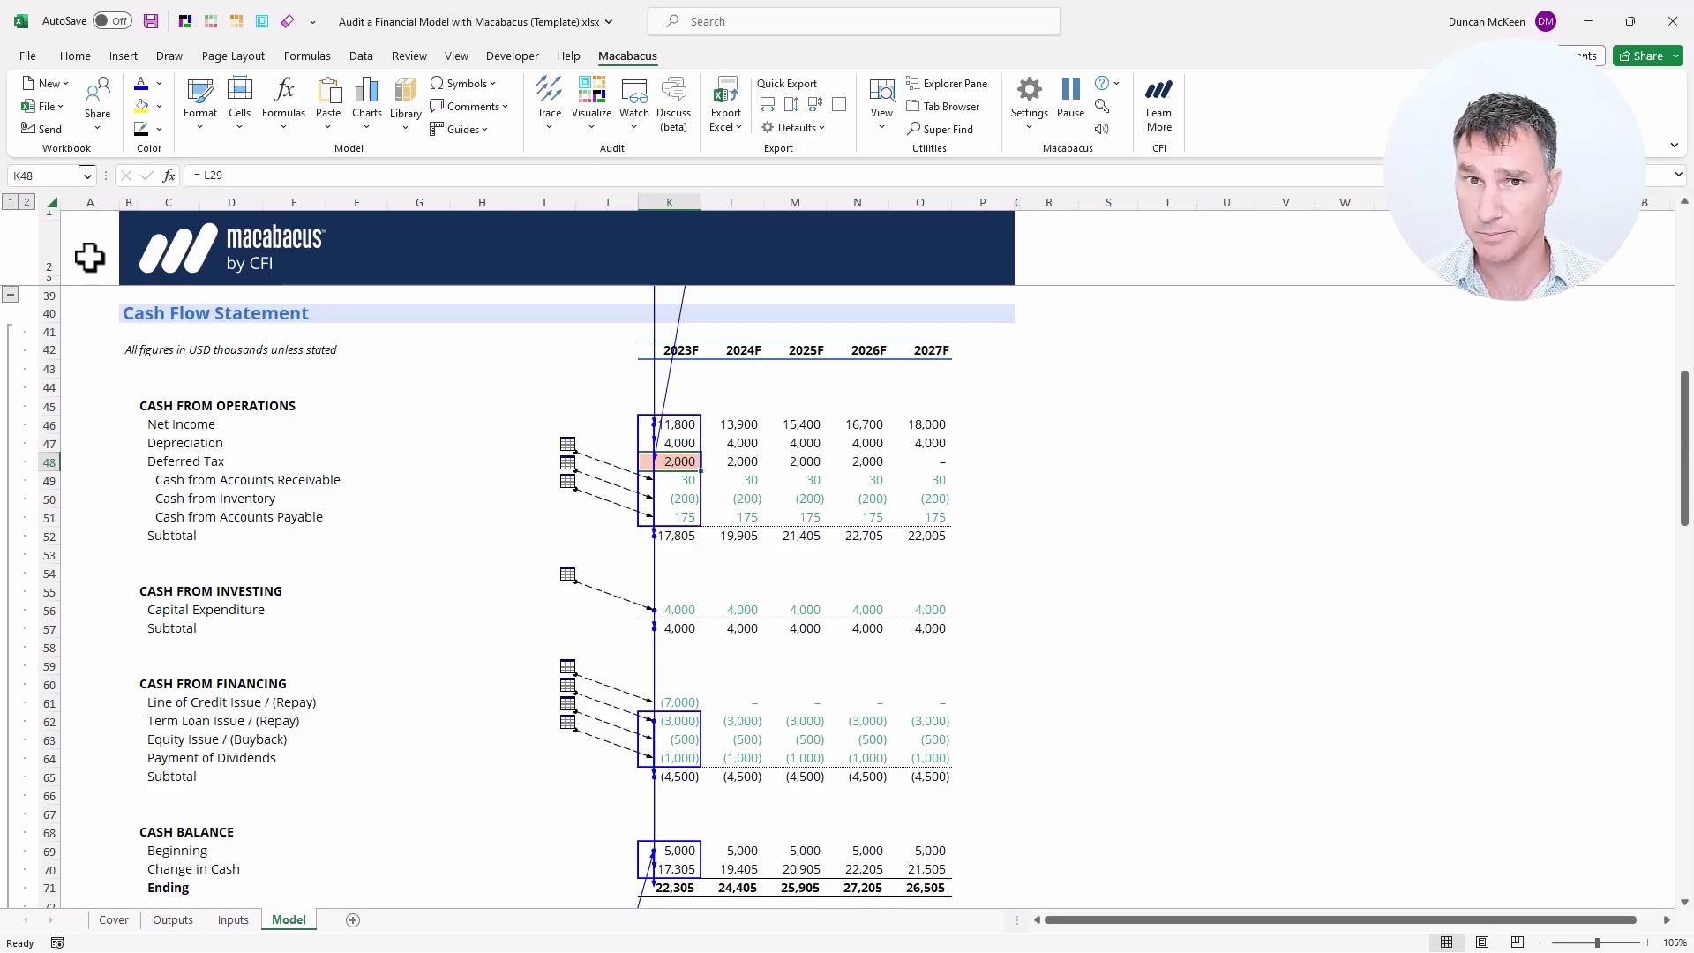
# Step: Follow the precedent arrows from the financing and cash balance rows down to the Balance Sheet
pyautogui.press('Scroll_Lock')
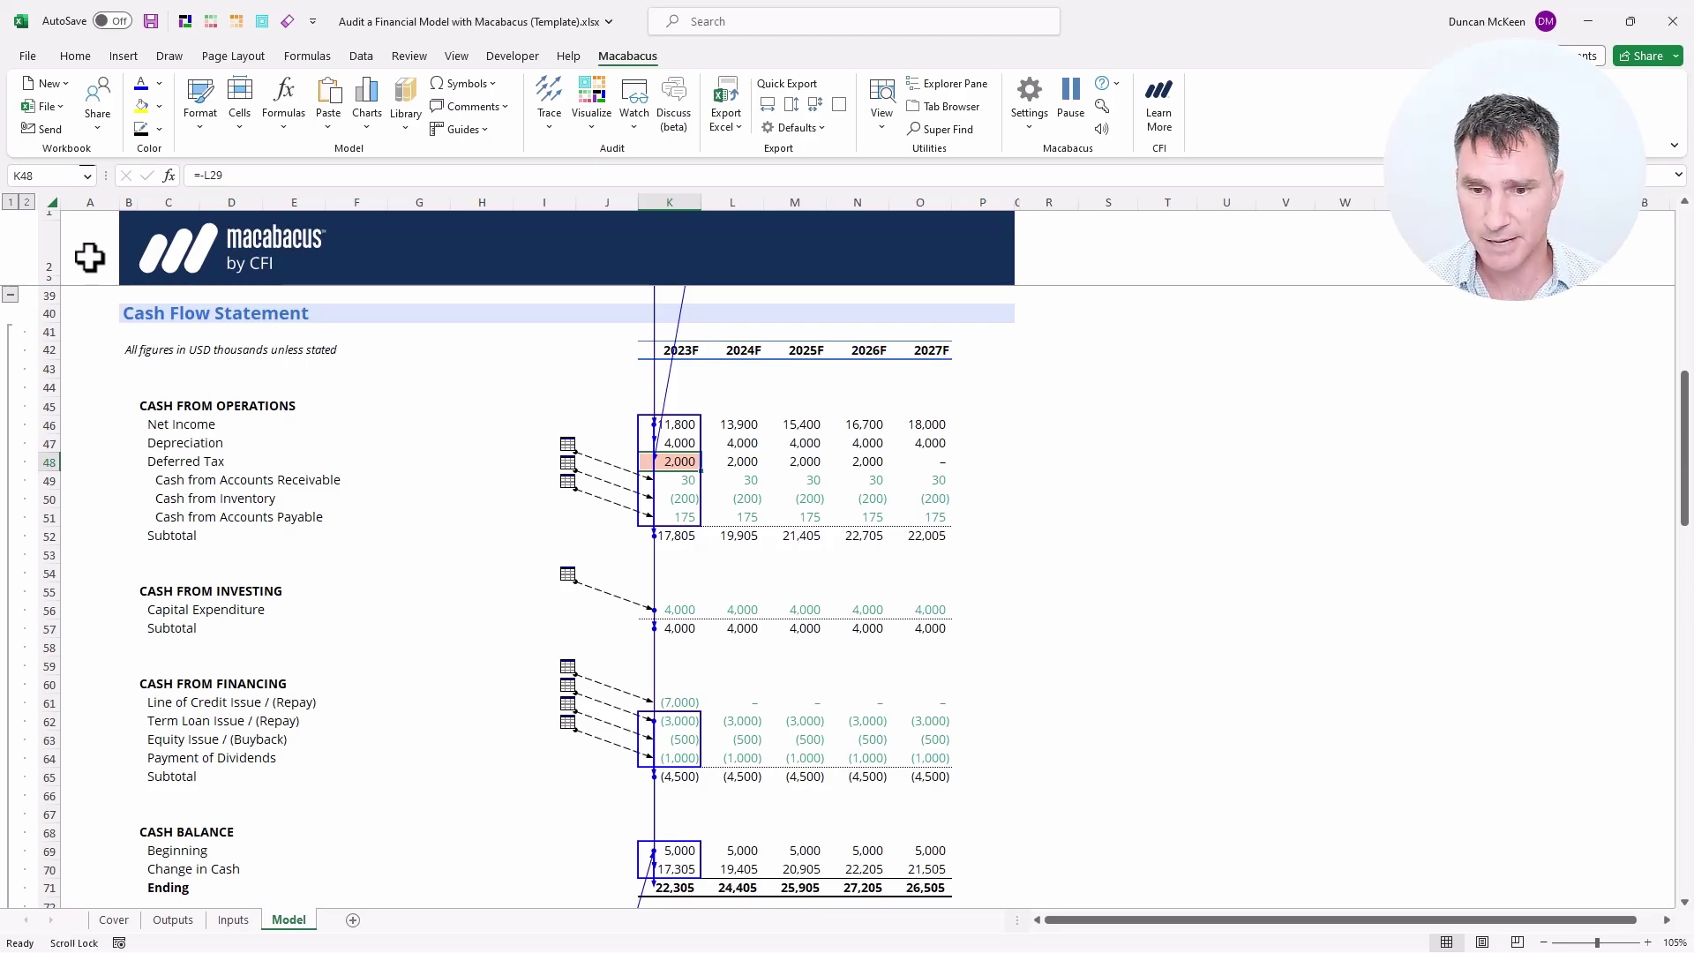
pyautogui.press('Down')
pyautogui.press('Down')
pyautogui.press('Down')
pyautogui.press('Down')
pyautogui.press('Down')
pyautogui.press('Down')
pyautogui.press('Down')
pyautogui.press('Down')
pyautogui.press('Down')
pyautogui.press('Down')
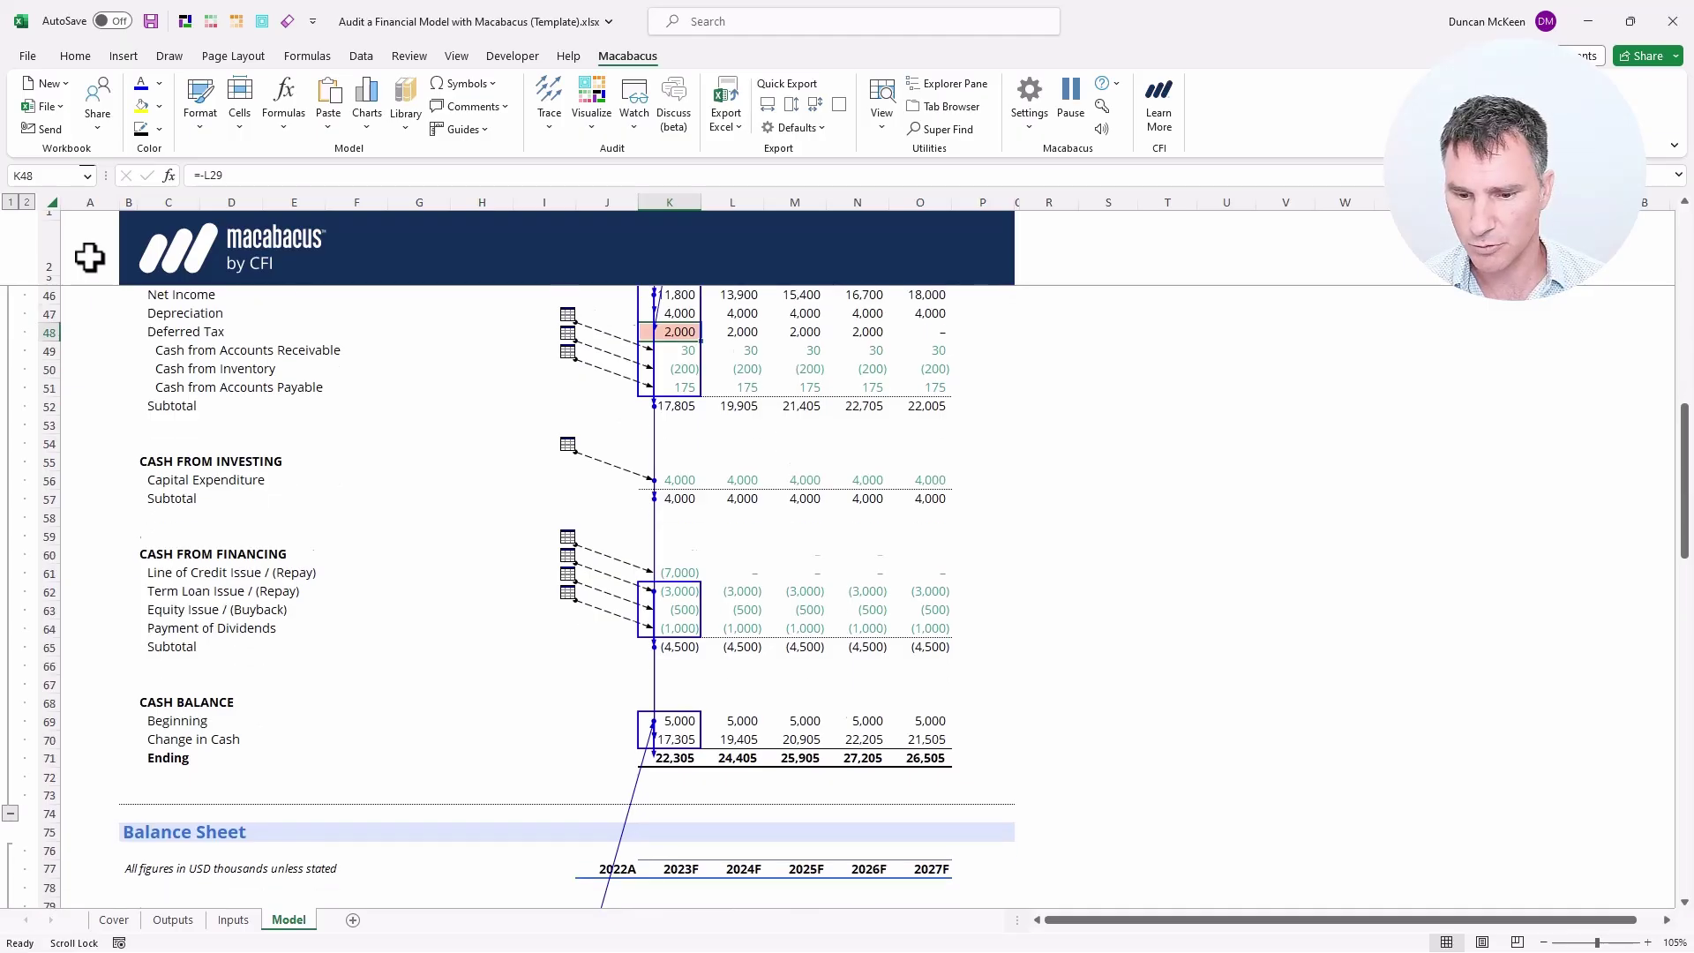
pyautogui.press('Down')
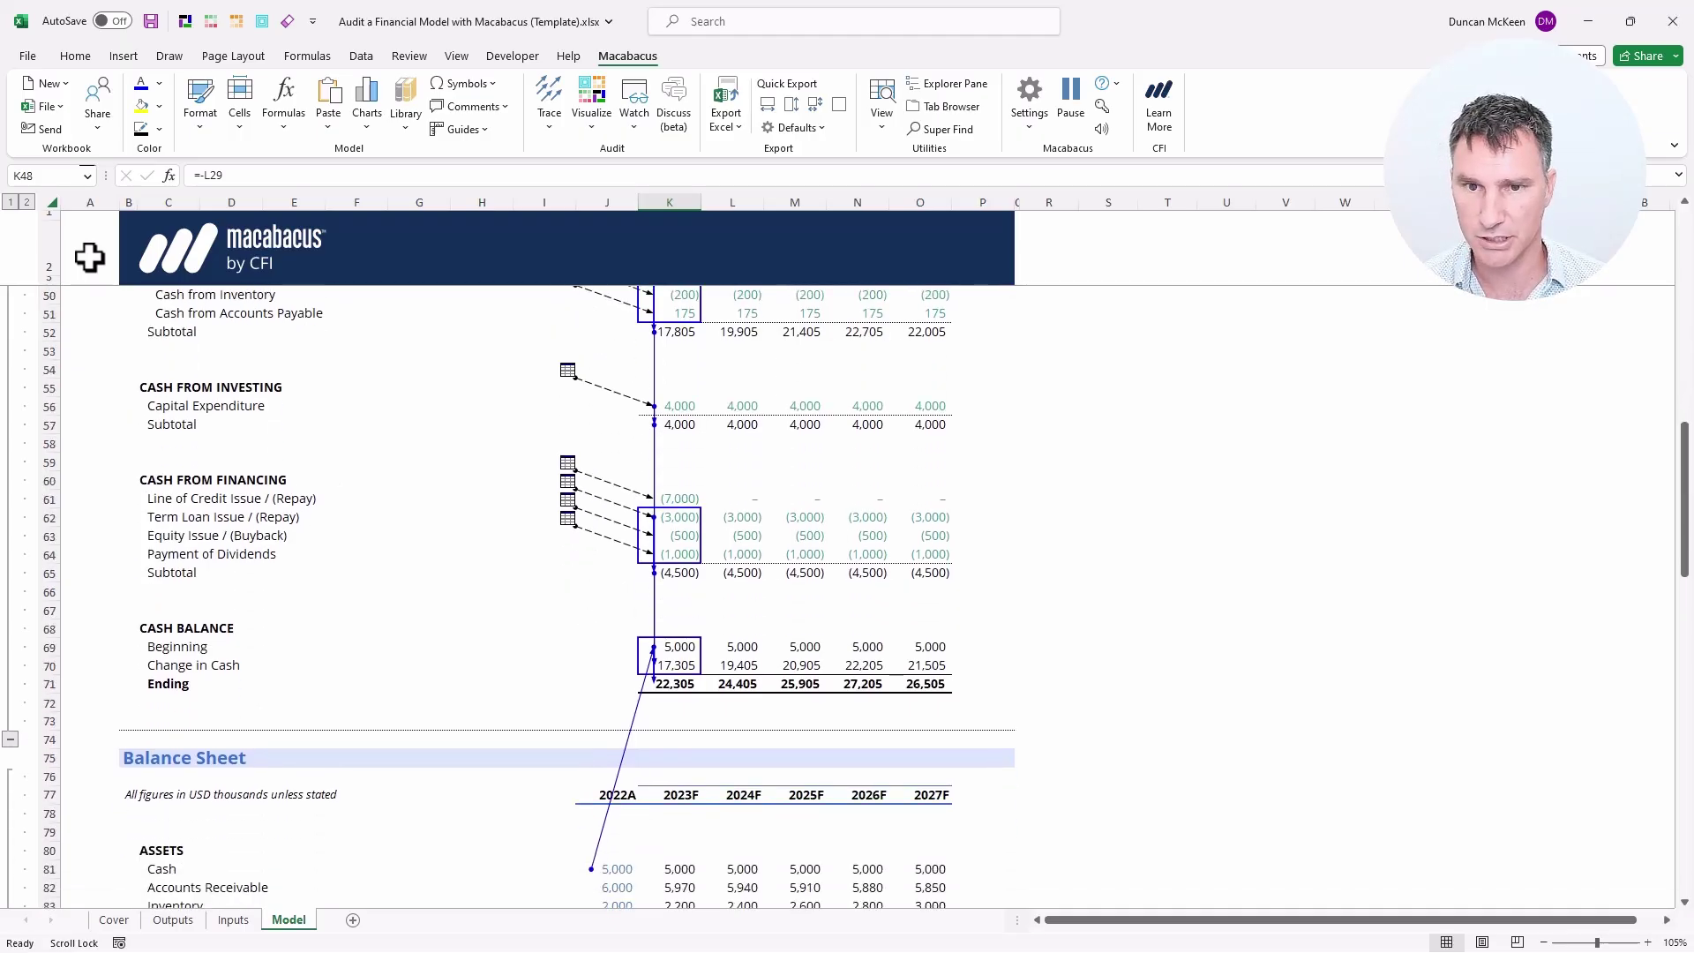
# Step: Flag the 2023F Beginning cash balance cell (K69) in the Cash Flow Statement with a light red fill
pyautogui.press('Up')
pyautogui.press('Up')
pyautogui.press('Up')
pyautogui.press('Up')
pyautogui.press('Up')
pyautogui.press('Up')
pyautogui.press('Up')
pyautogui.press('Up')
pyautogui.press('Up')
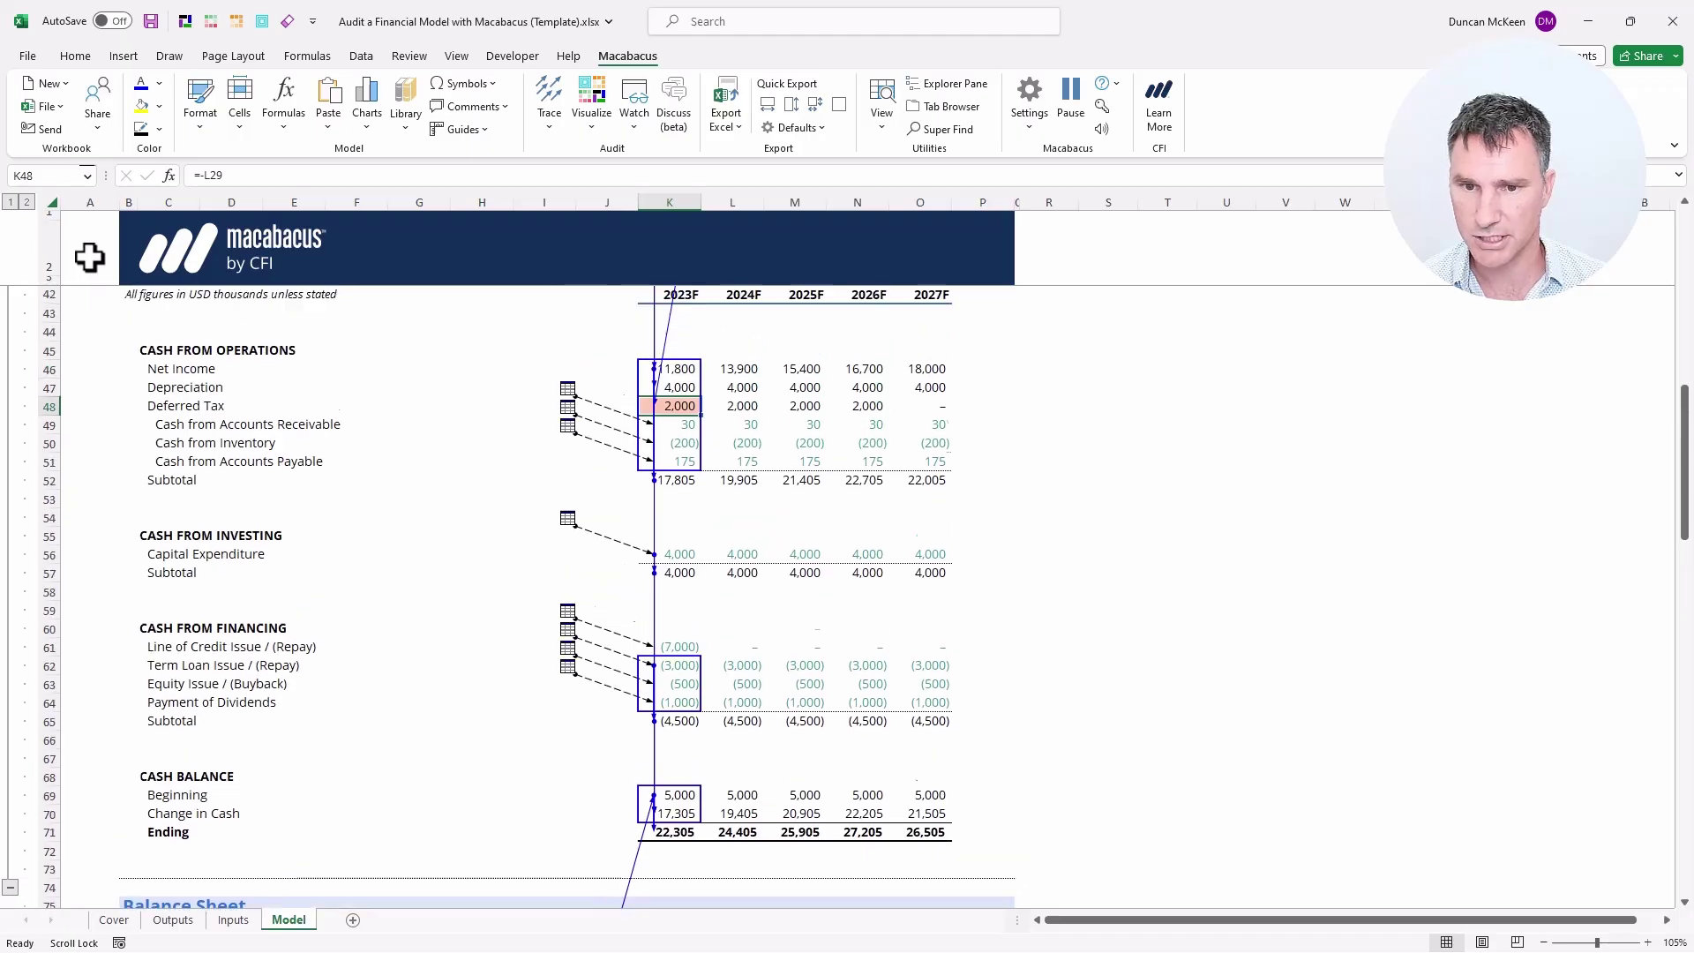
pyautogui.press('Up')
pyautogui.press('Up')
pyautogui.press('Scroll_Lock')
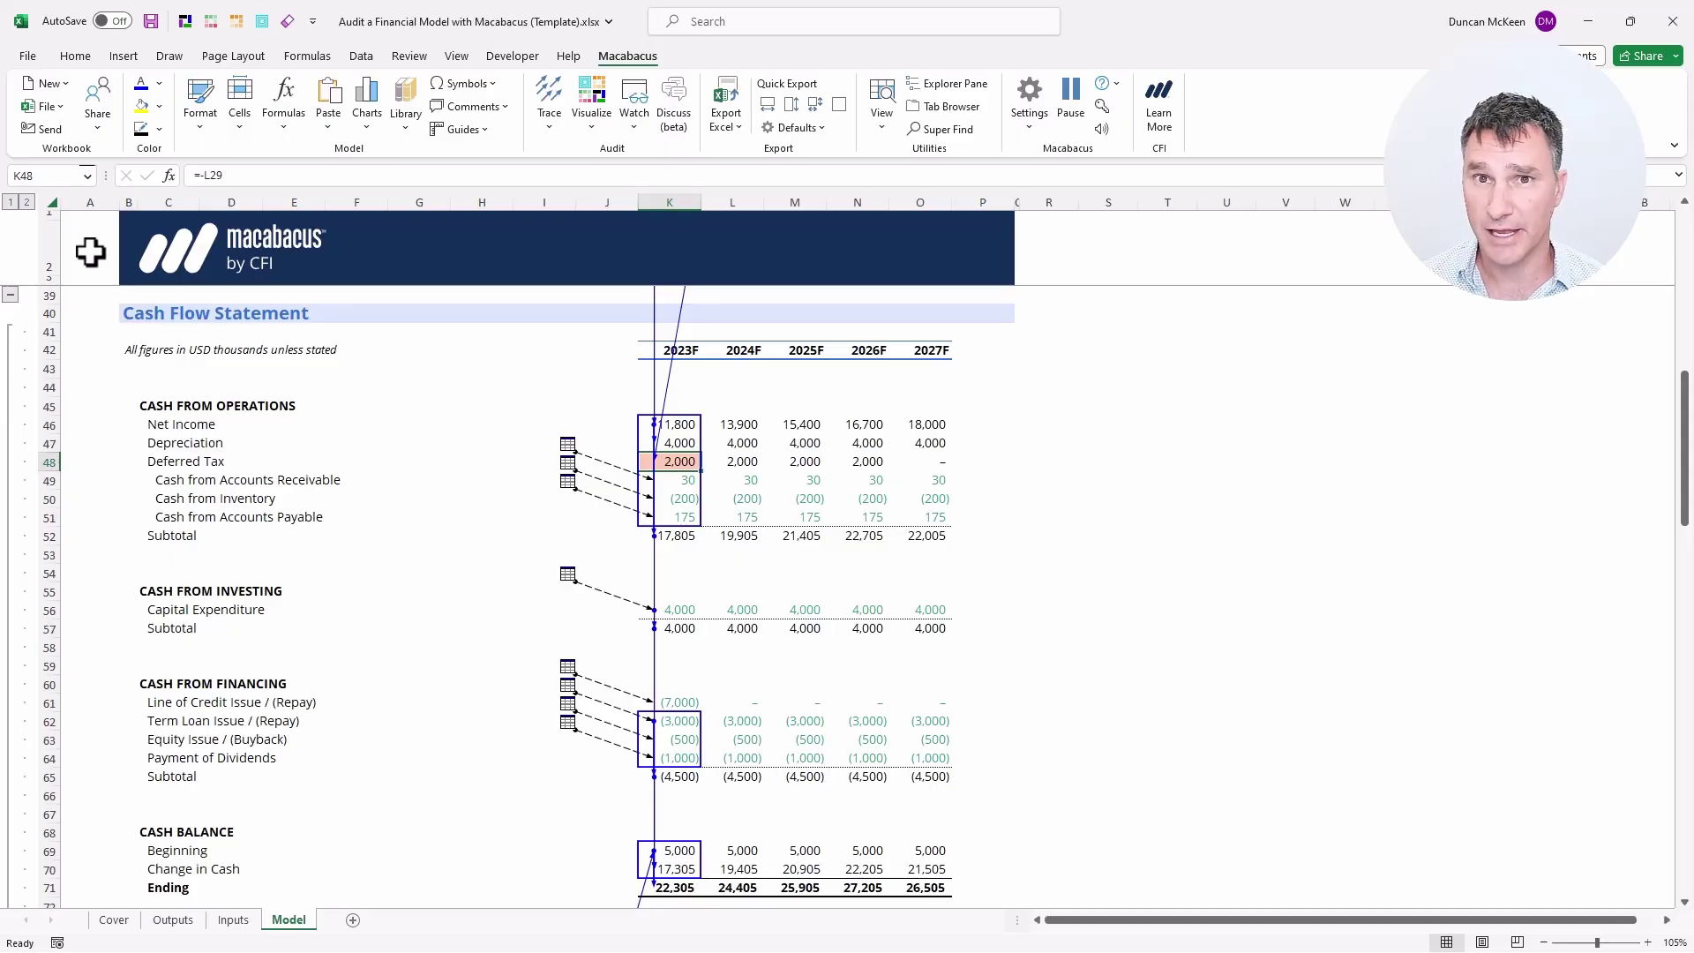
pyautogui.press('Down')
pyautogui.press('Down')
pyautogui.press('Down')
pyautogui.press('Down')
pyautogui.press('Down')
pyautogui.press('Down')
pyautogui.press('Down')
pyautogui.press('Down')
pyautogui.press('Down')
pyautogui.press('Down')
pyautogui.press('Down')
pyautogui.press('Down')
pyautogui.press('Down')
pyautogui.press('Down')
pyautogui.press('Down')
pyautogui.press('Down')
pyautogui.press('Down')
pyautogui.press('Down')
pyautogui.press('Down')
pyautogui.press('Down')
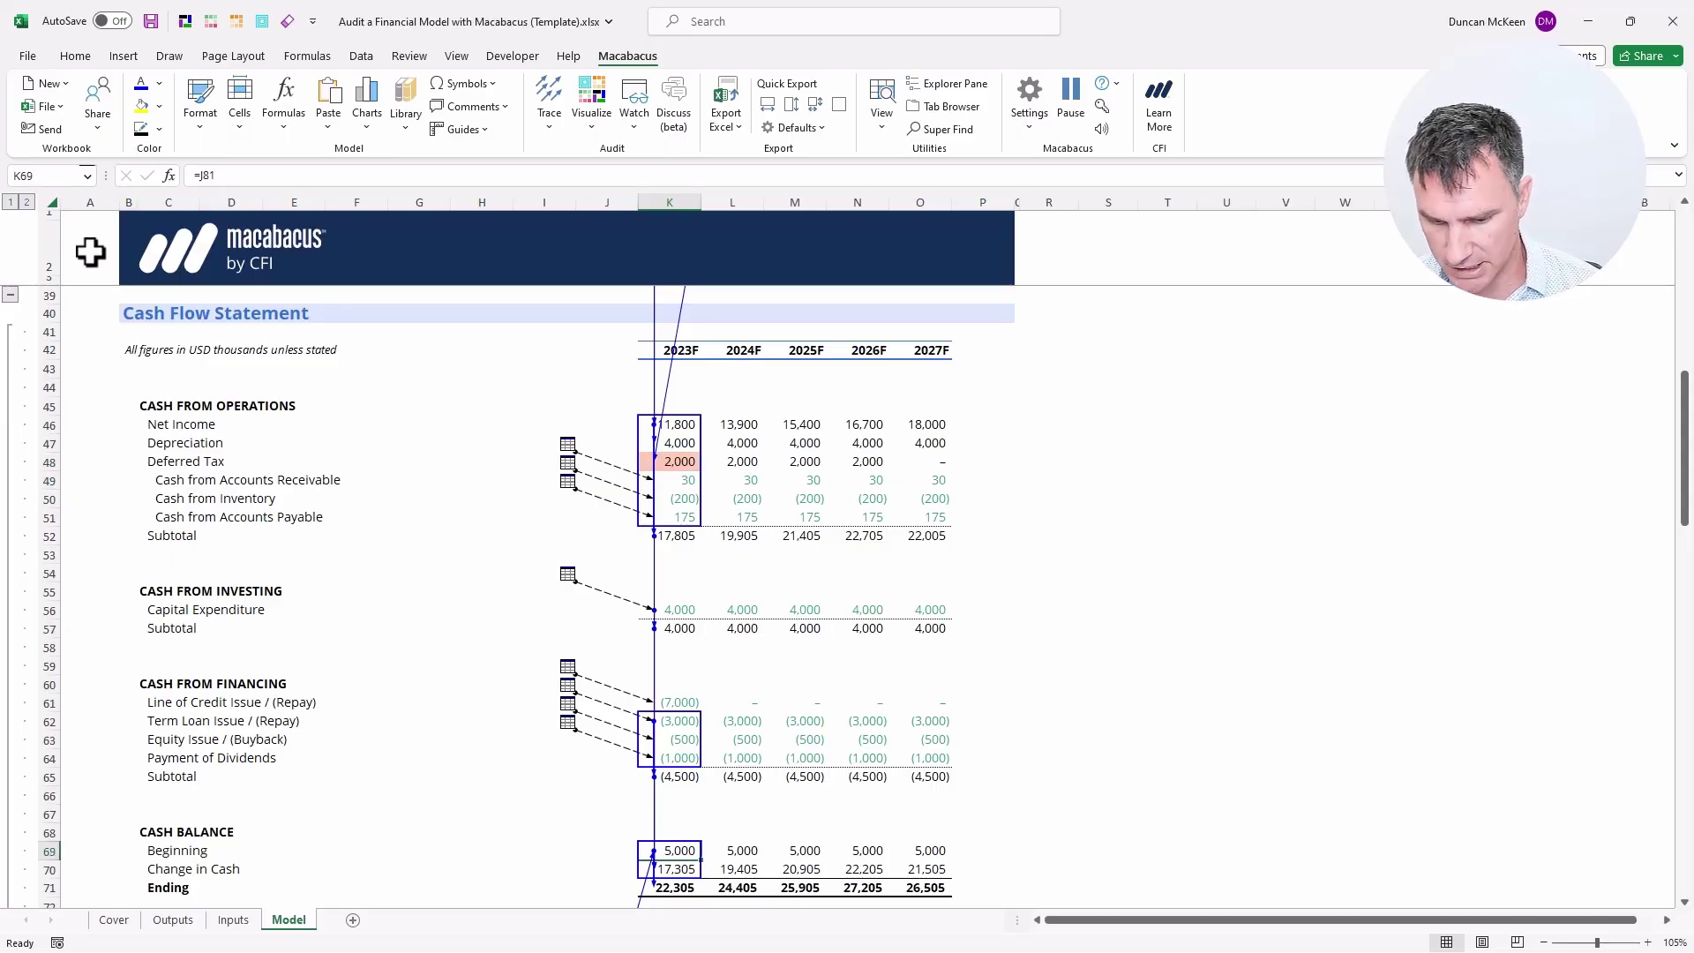
pyautogui.hotkey('ctrl', 'shift', 'k')
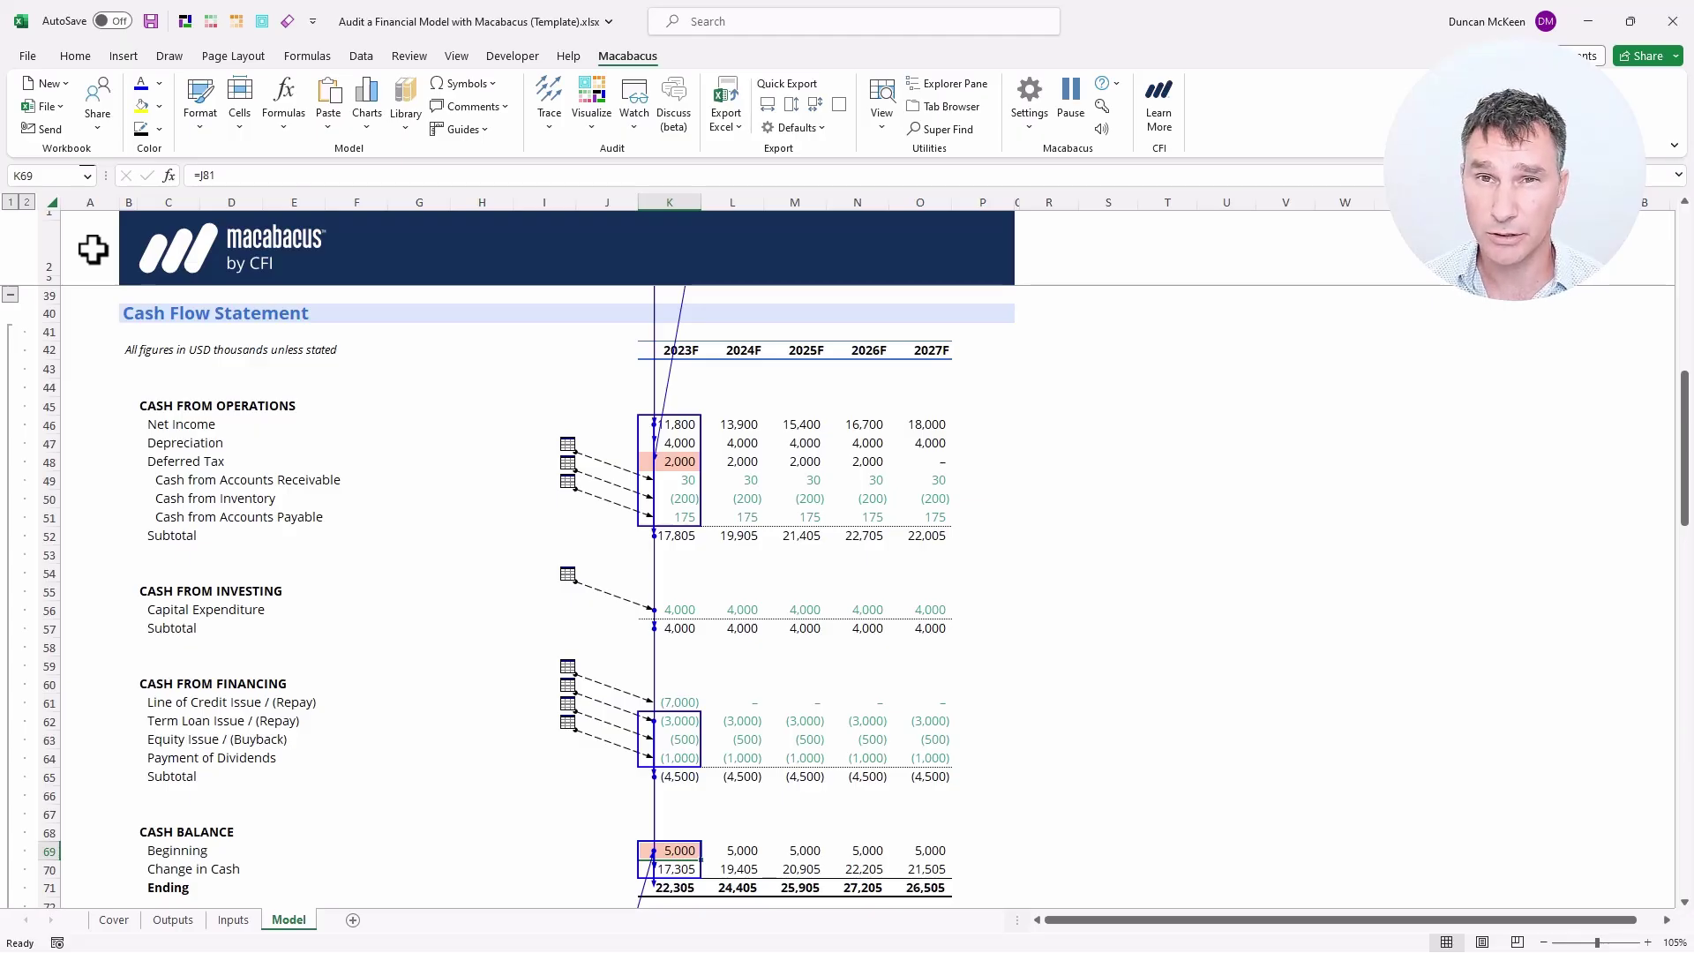
# Step: Check which rows the precedent range of the 2023F Cash from Operations Subtotal covers
pyautogui.press('Up')
pyautogui.press('Up')
pyautogui.press('Up')
pyautogui.press('Up')
pyautogui.press('Up')
pyautogui.press('Up')
pyautogui.press('Up')
pyautogui.press('Up')
pyautogui.press('Up')
pyautogui.press('Up')
pyautogui.press('Up')
pyautogui.press('Up')
pyautogui.press('Up')
pyautogui.press('Up')
pyautogui.press('Up')
pyautogui.press('Up')
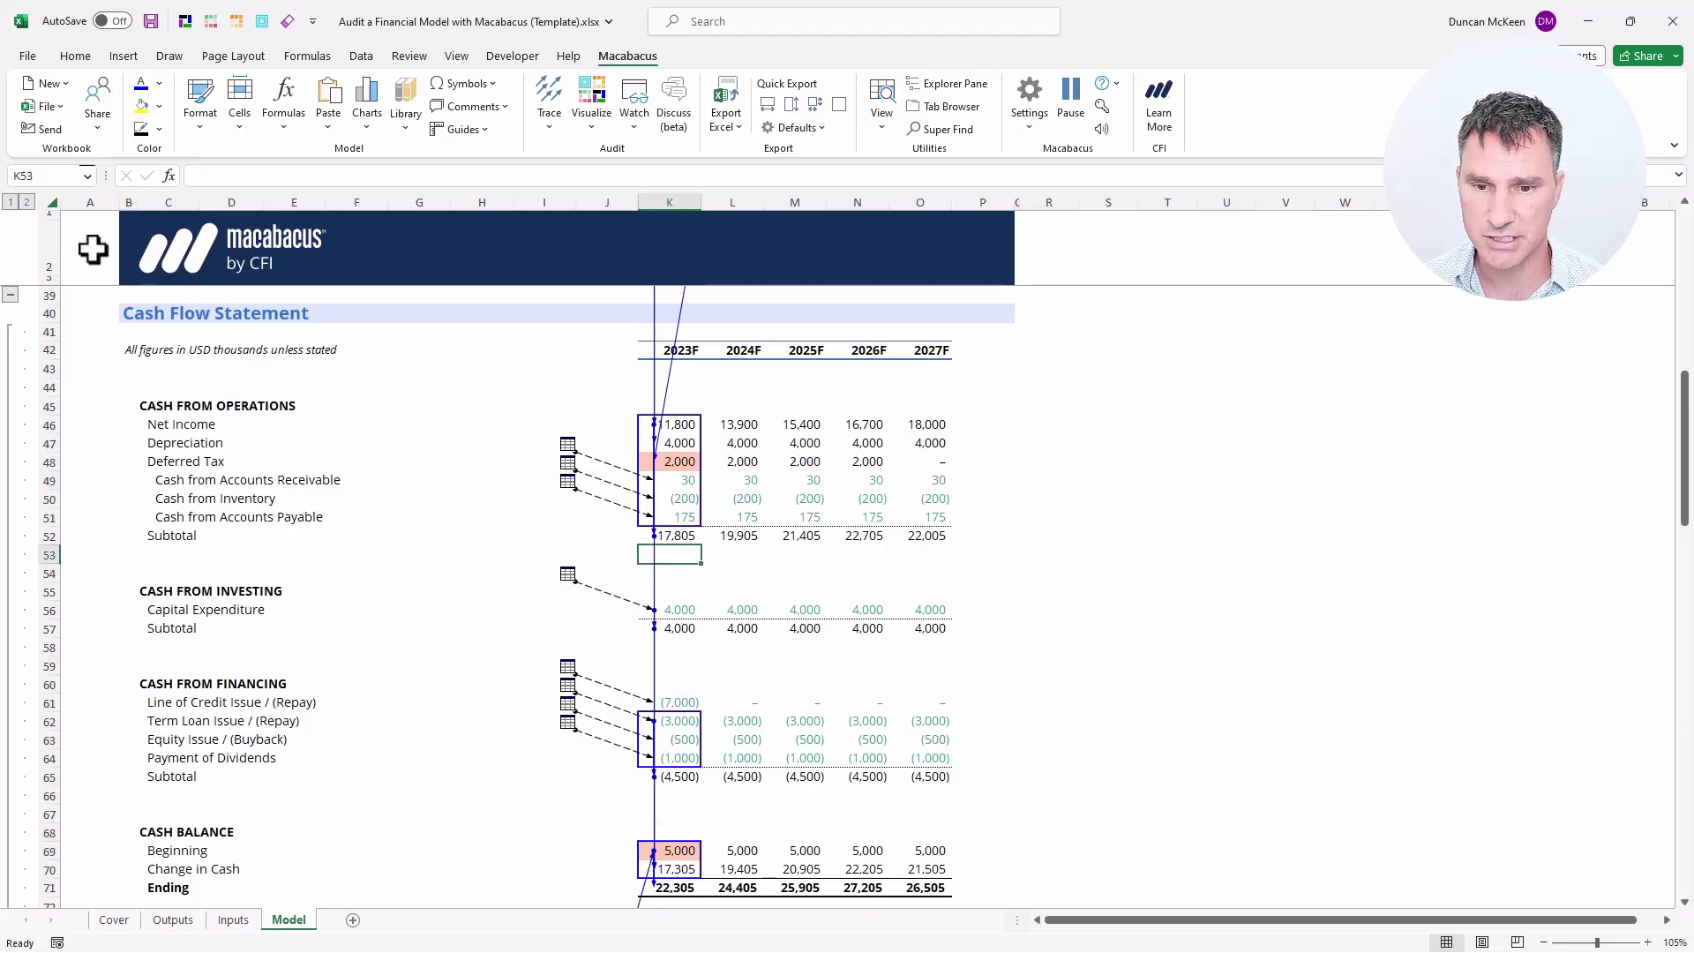
pyautogui.hotkey('shift', 'Up')
pyautogui.hotkey('shift', 'Up')
pyautogui.hotkey('shift', 'Up')
pyautogui.hotkey('shift', 'Up')
pyautogui.hotkey('shift', 'Up')
pyautogui.hotkey('shift', 'Up')
pyautogui.hotkey('shift', 'Up')
# Step: Flag the 2023F Cash from Financing Subtotal (K65) with a light red fill and clear the precedent arrows
pyautogui.press('Down')
pyautogui.press('Down')
pyautogui.press('Down')
pyautogui.press('Down')
pyautogui.press('Down')
pyautogui.press('Down')
pyautogui.press('Down')
pyautogui.press('Down')
pyautogui.press('Down')
pyautogui.press('Down')
pyautogui.press('Down')
pyautogui.press('Down')
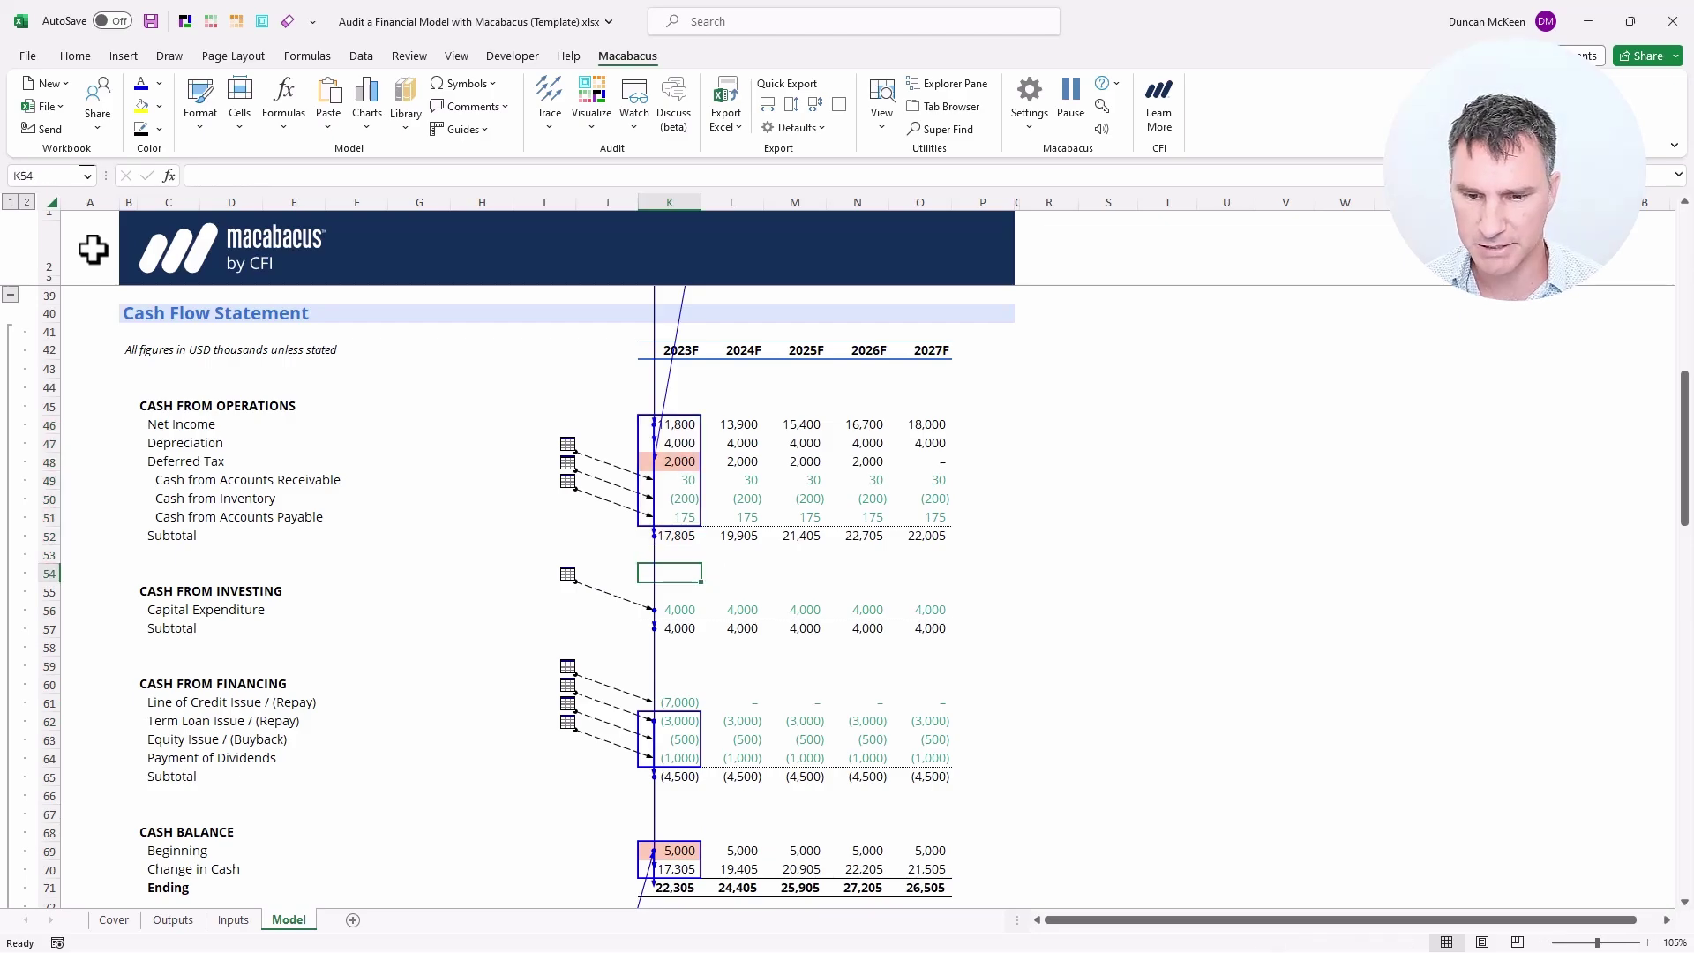
pyautogui.press('Left')
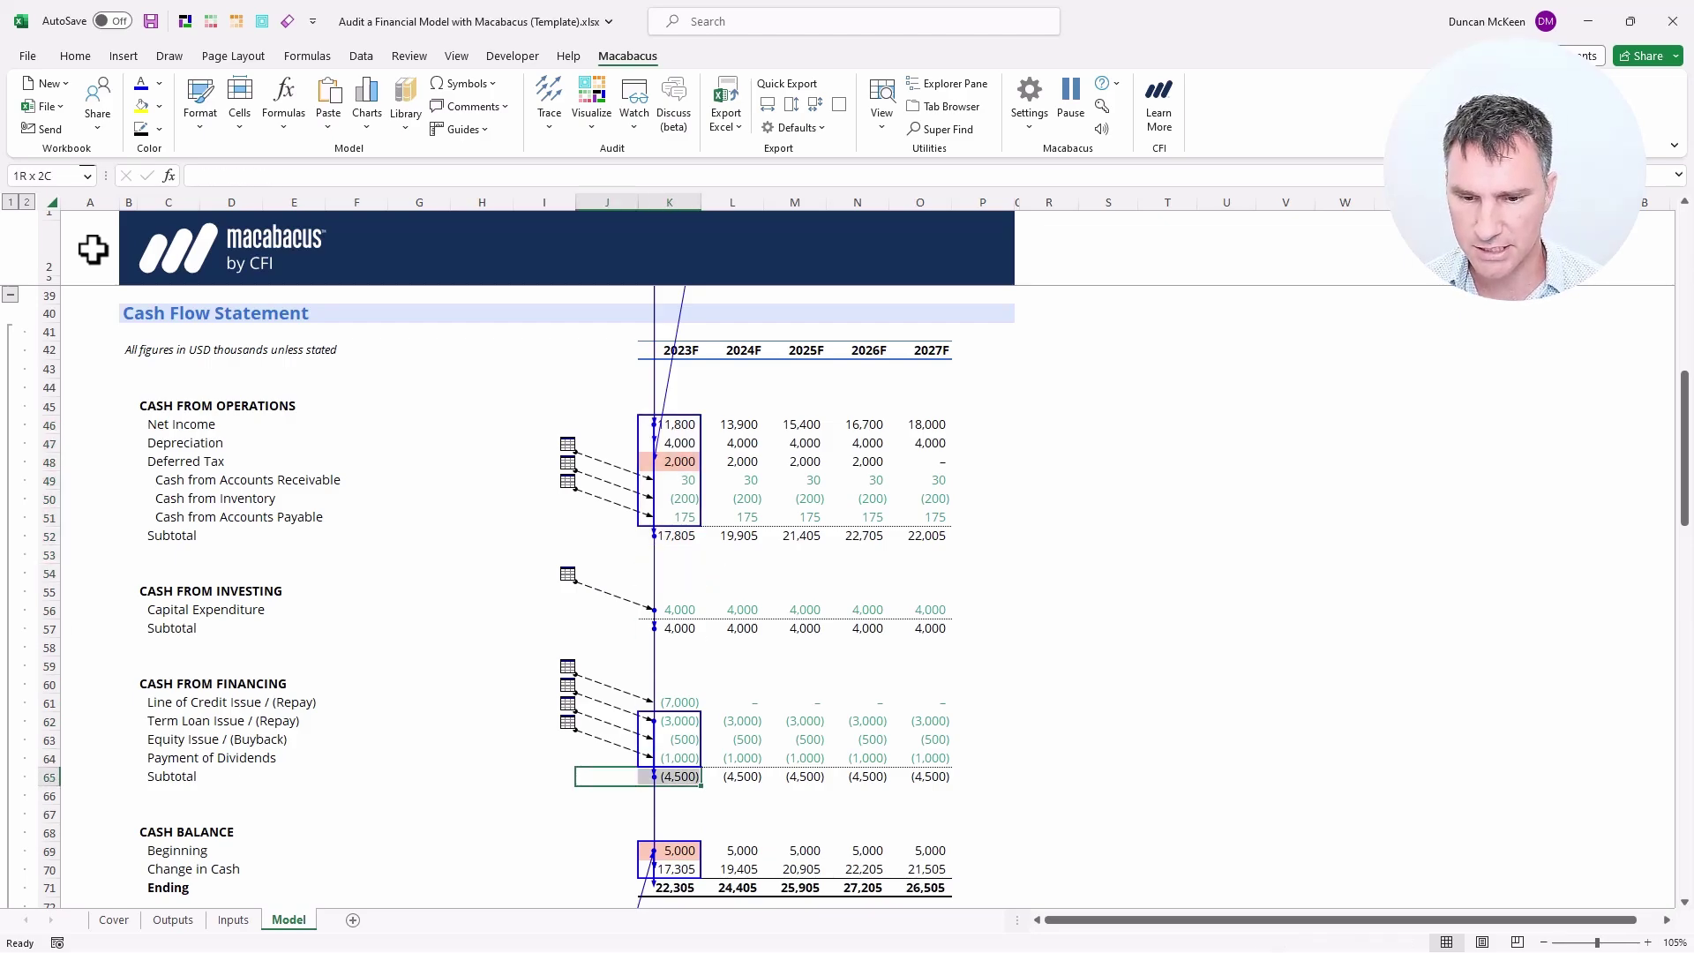
pyautogui.press('Up')
pyautogui.press('Up')
pyautogui.press('Up')
pyautogui.press('Up')
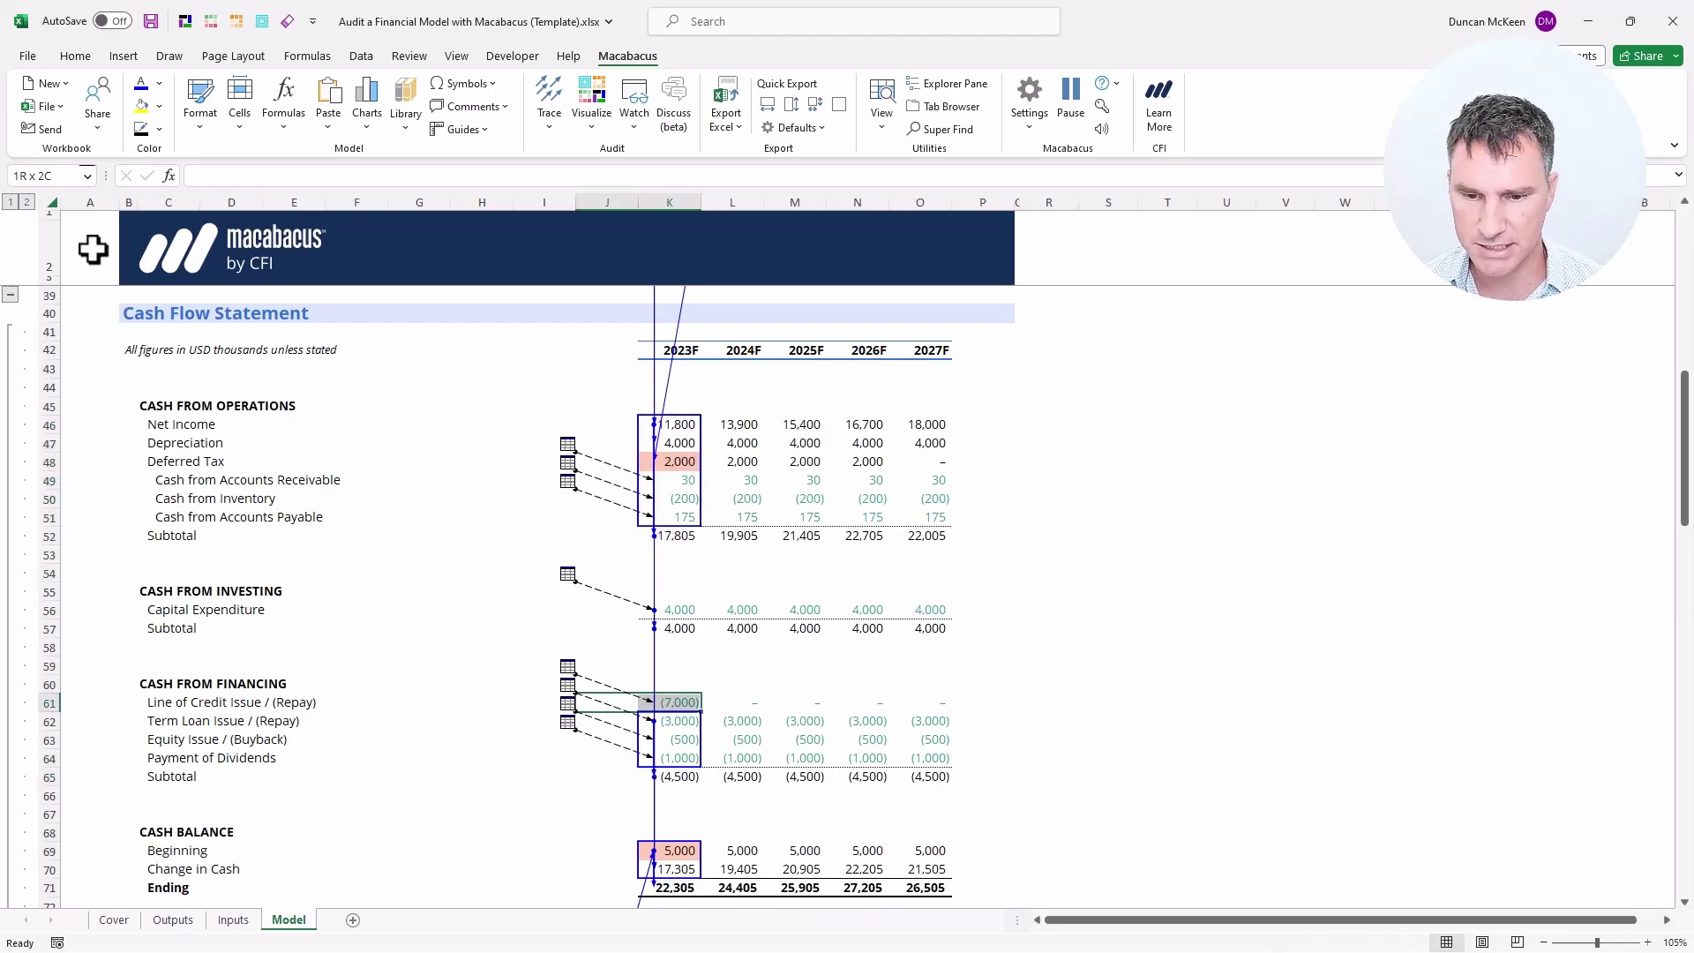
pyautogui.press('Down')
pyautogui.press('Down')
pyautogui.press('Down')
pyautogui.press('Down')
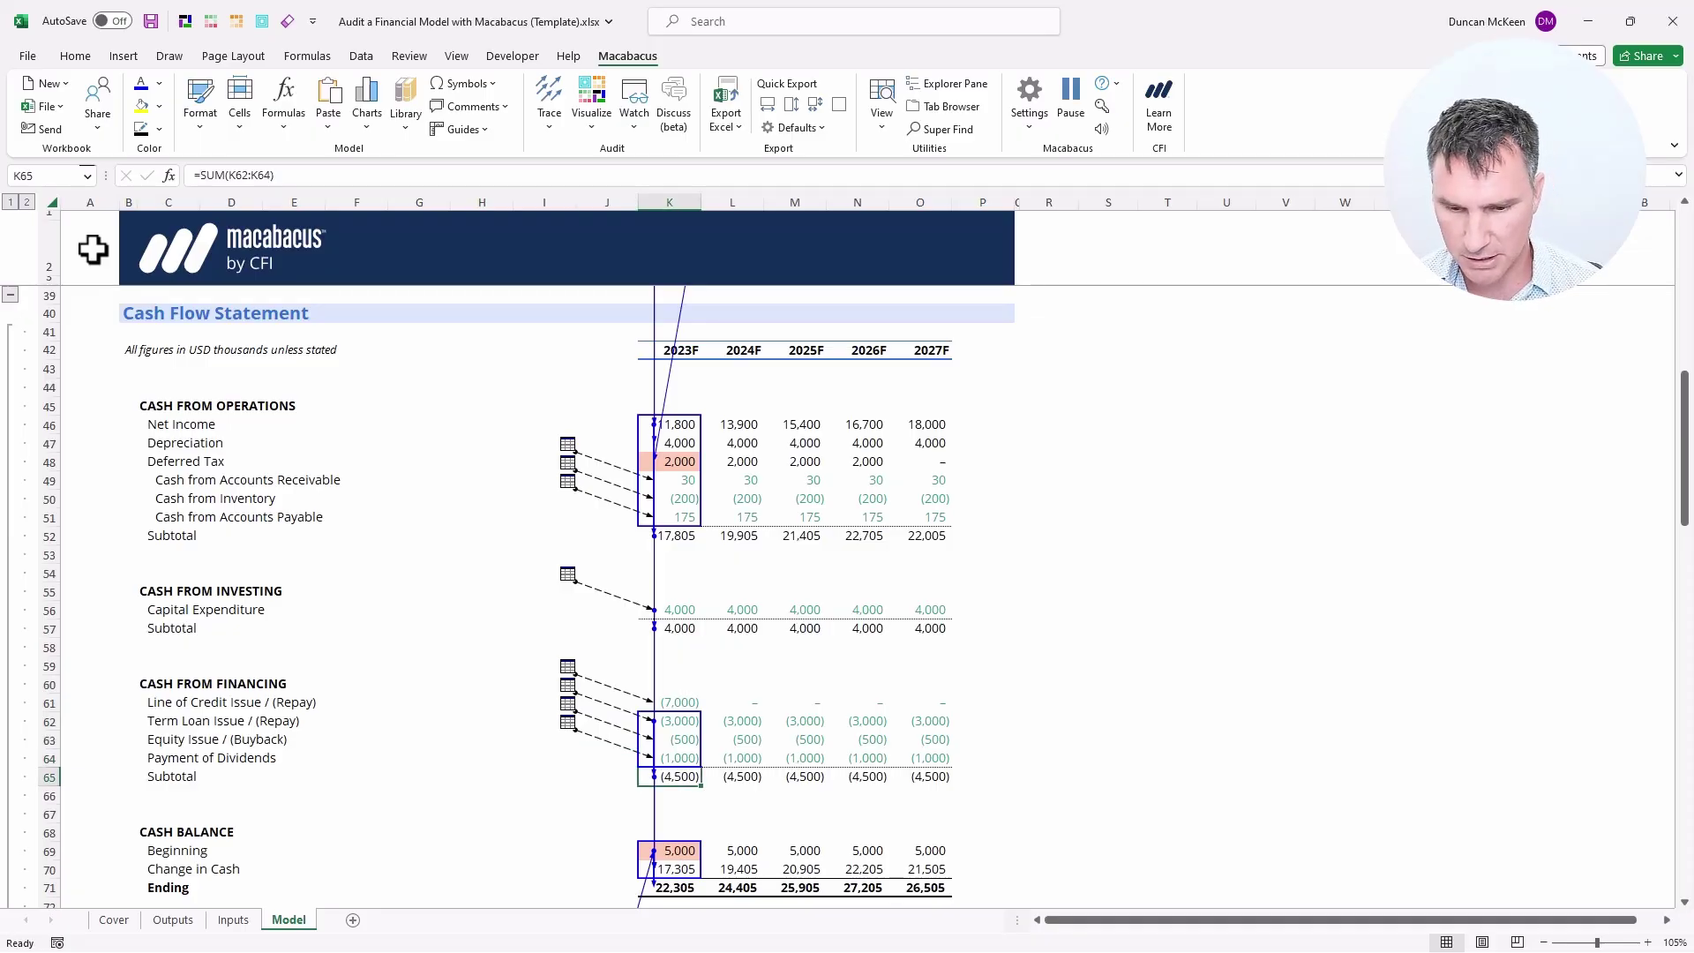
pyautogui.hotkey('ctrl', 'shift', 'k')
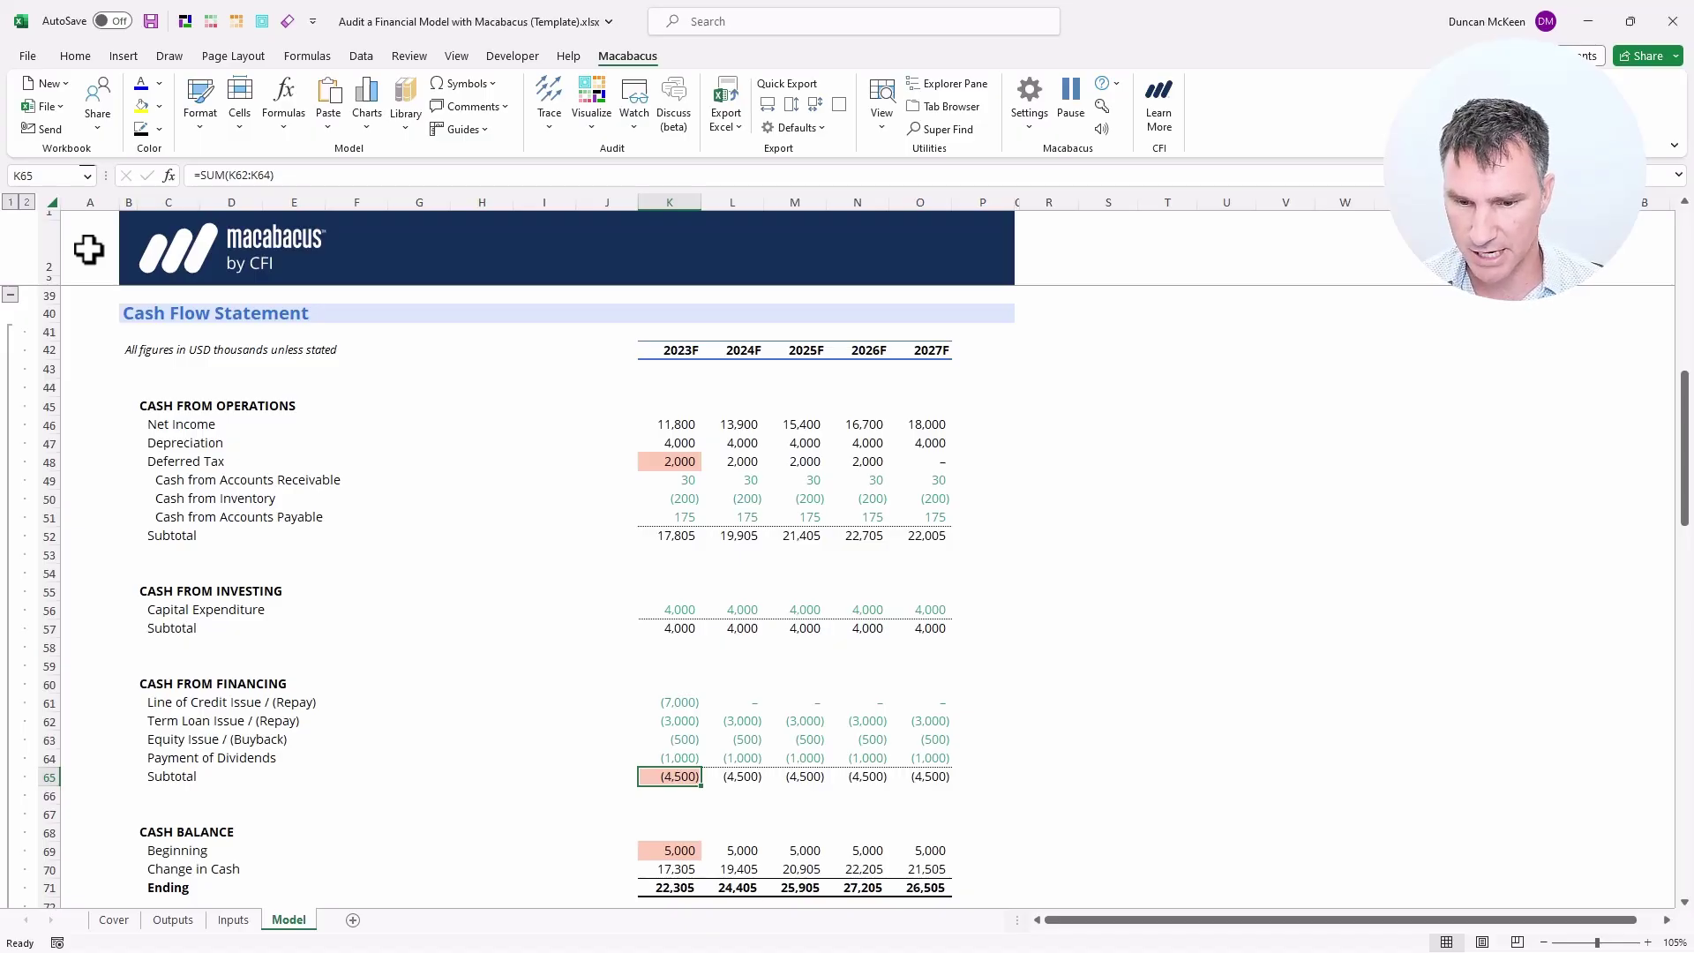
# Step: Correct the 2023F Cash from Financing Subtotal to =SUM(K61:K64) and fill it across through 2027F
pyautogui.press('F2')
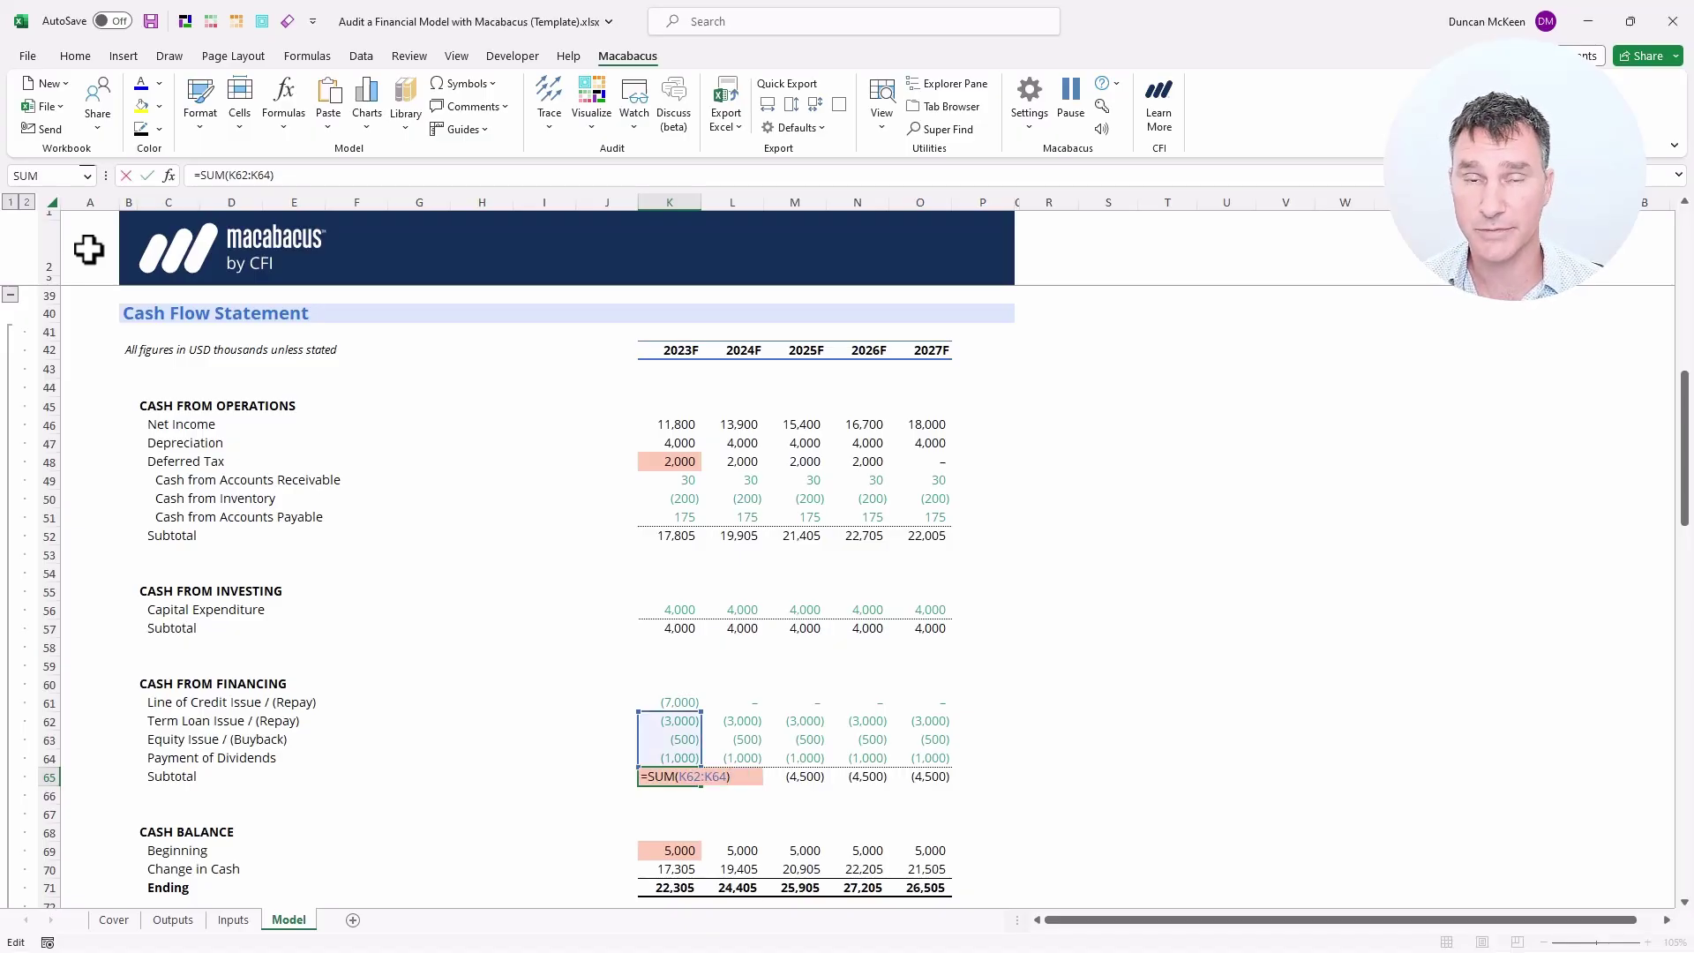
pyautogui.press('Escape')
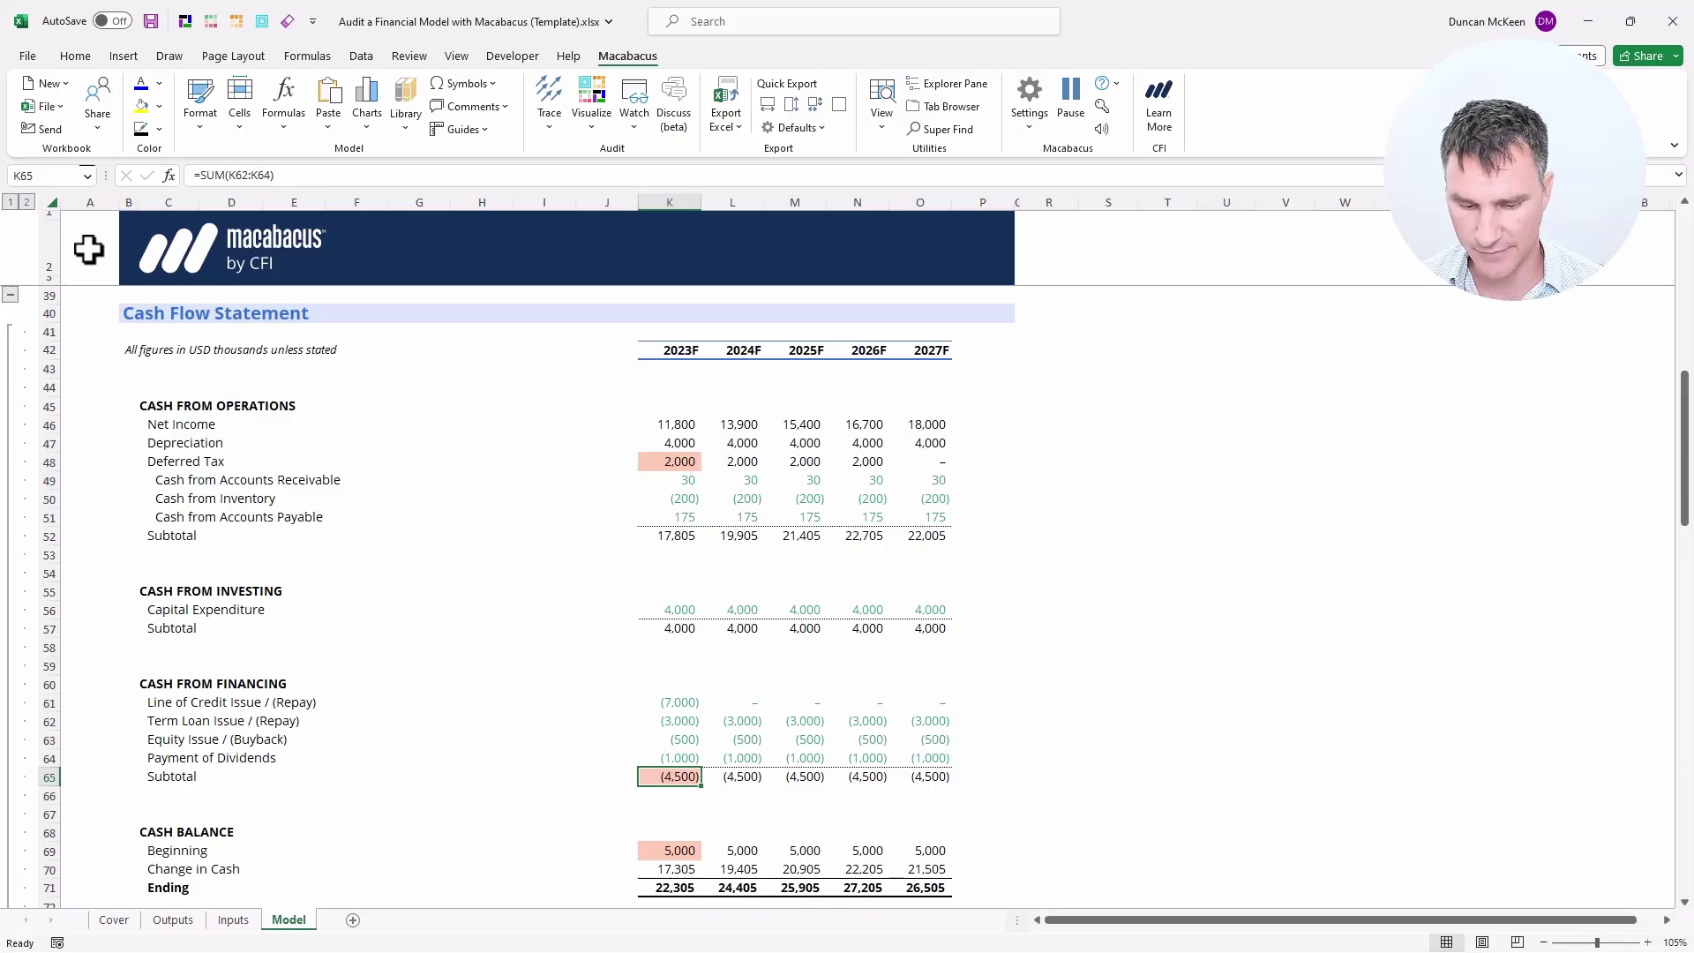
pyautogui.hotkey('alt', '=')
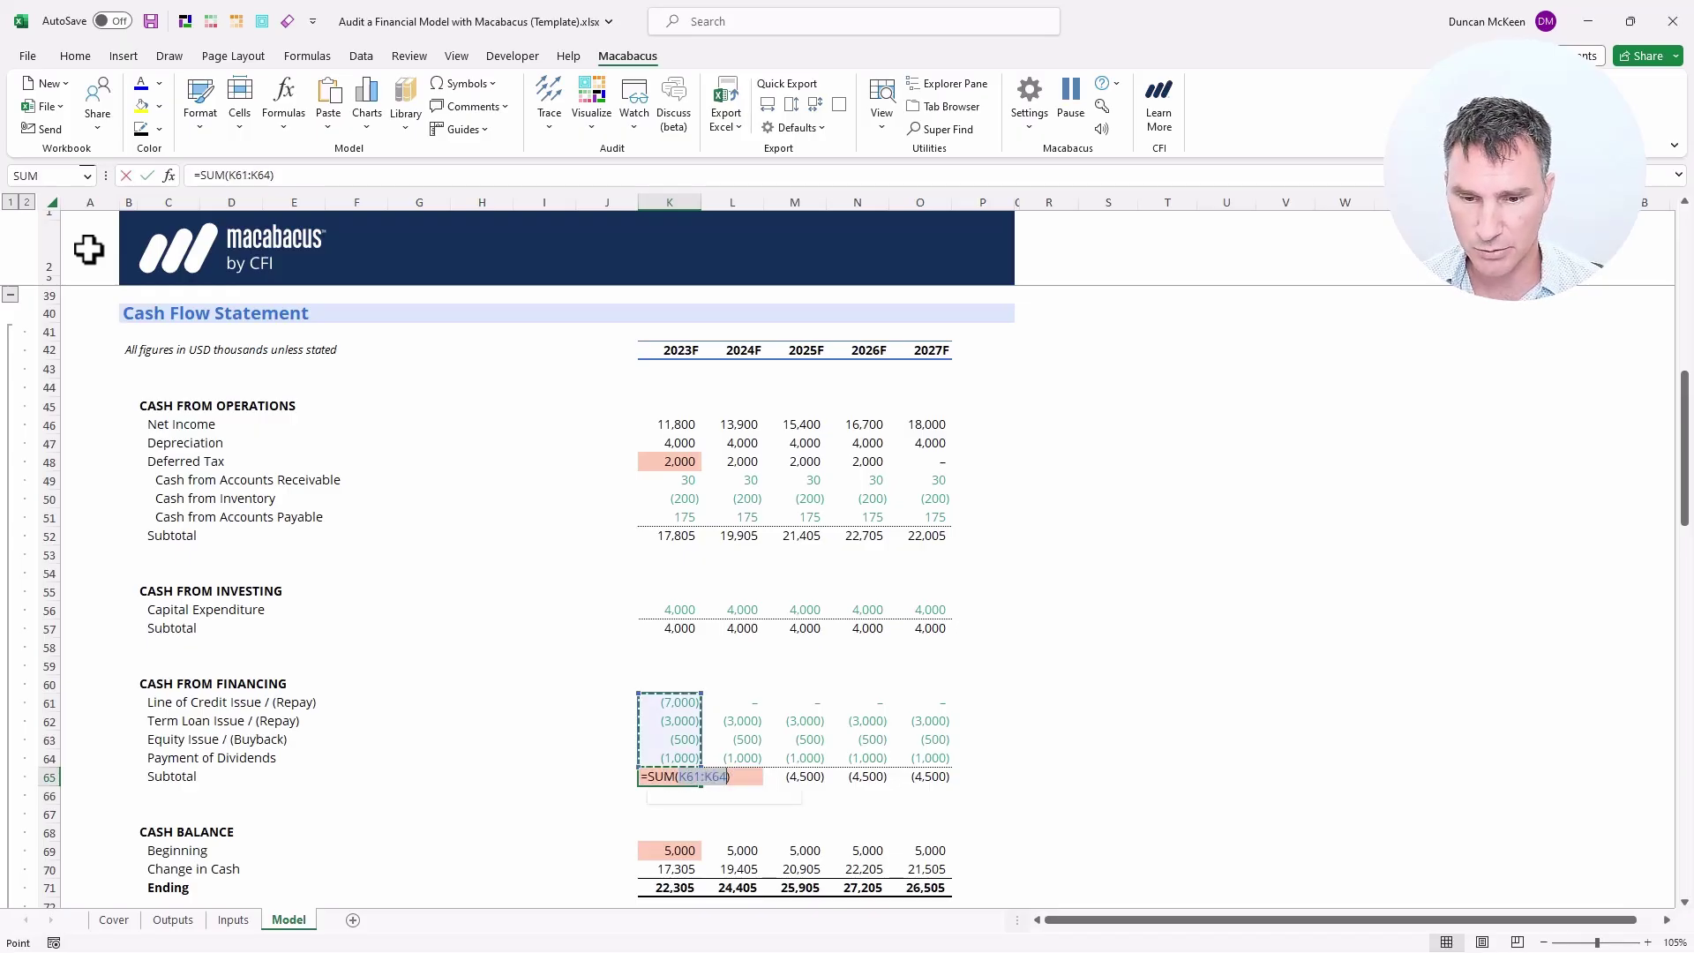
pyautogui.press('Return')
pyautogui.press('Up')
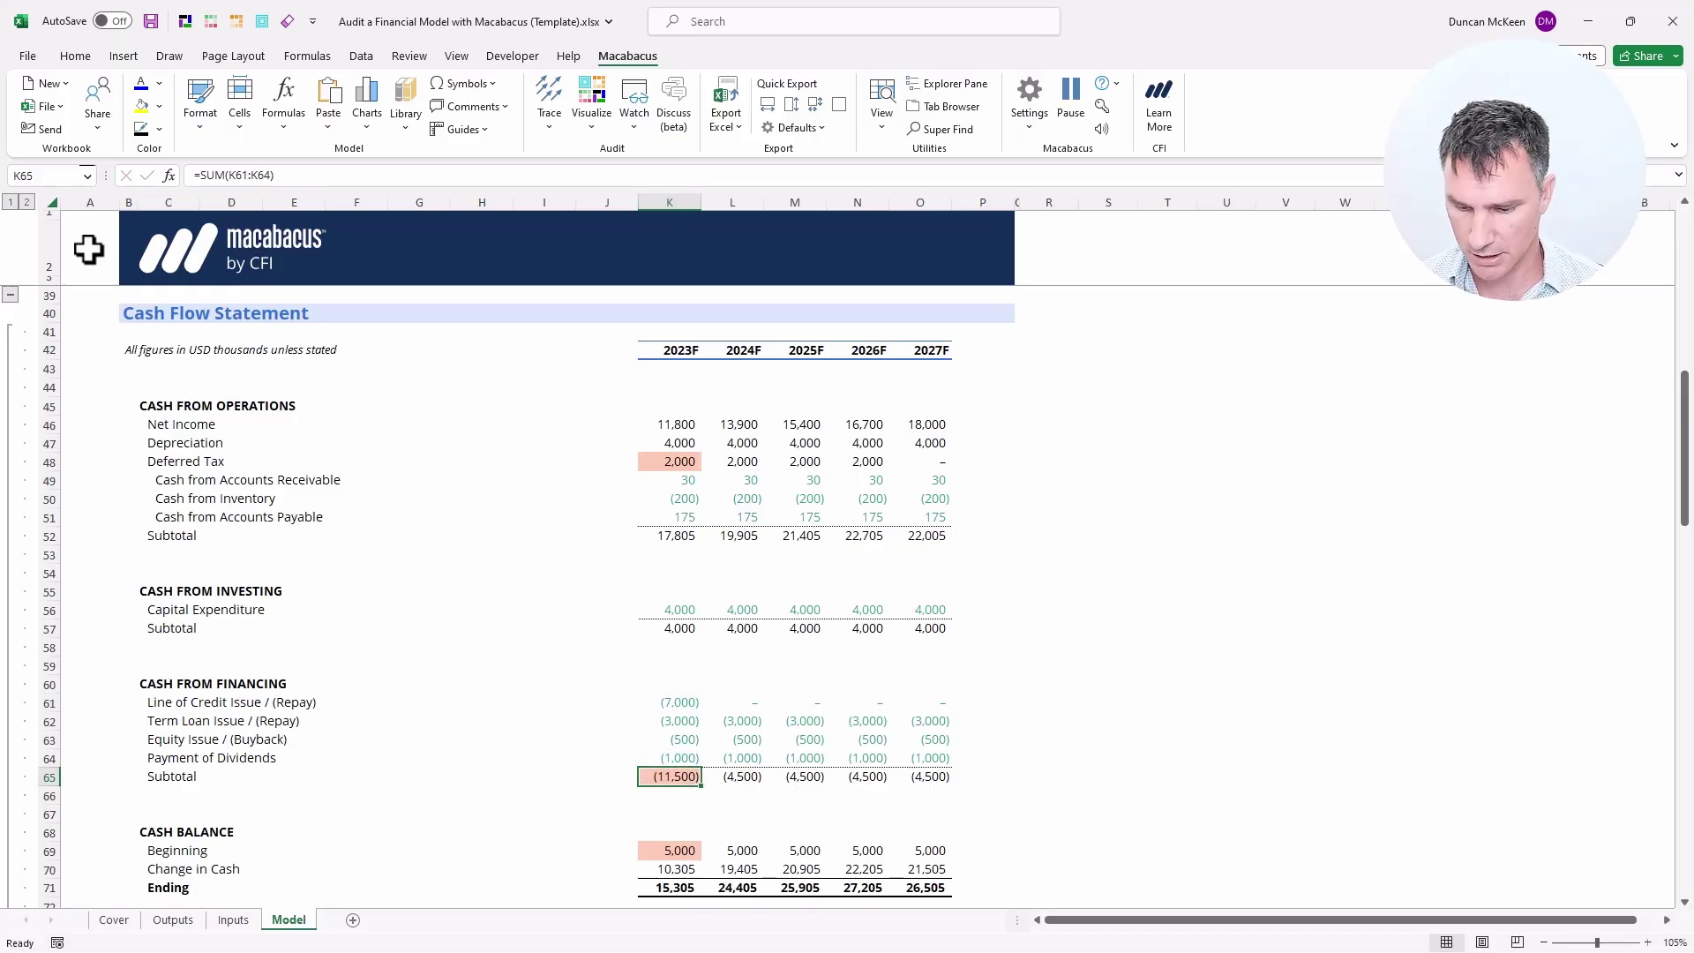
pyautogui.hotkey('ctrl', 'shift', 'Right')
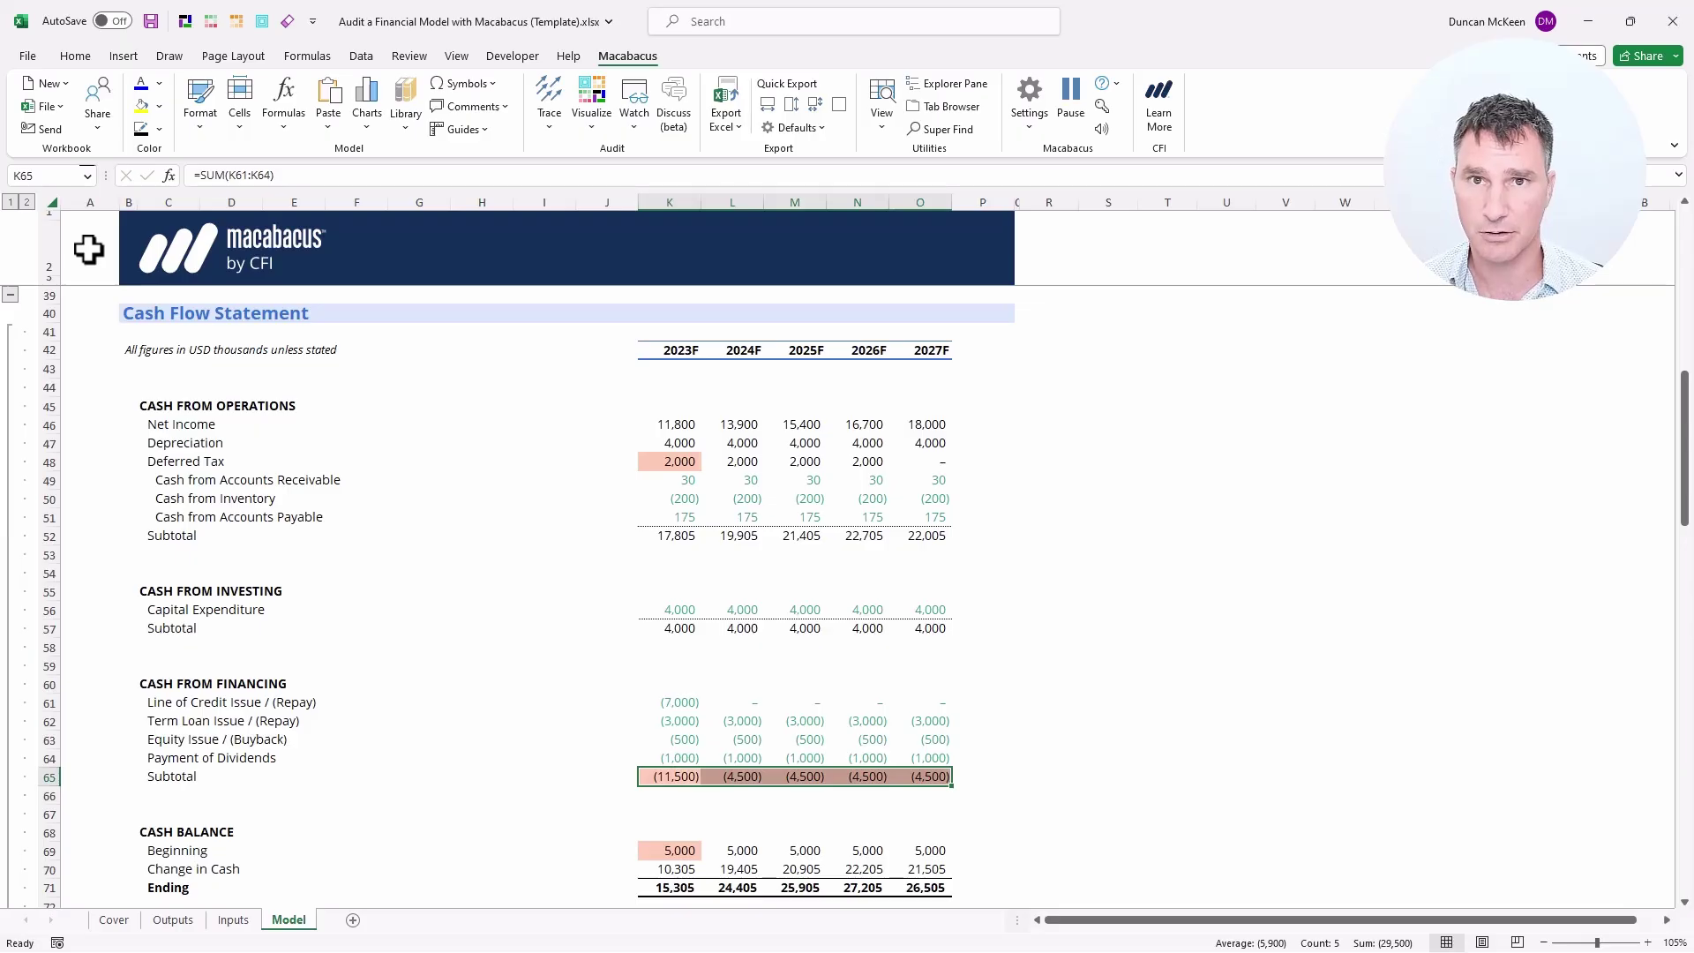
# Step: Trace the precedents of 2023F Deferred Tax (K48), correct its formula to =-K29 and fill it across through 2027F
pyautogui.press('Up')
pyautogui.press('Up')
pyautogui.press('Up')
pyautogui.press('Up')
pyautogui.press('Up')
pyautogui.press('Up')
pyautogui.press('Up')
pyautogui.press('Up')
pyautogui.press('Up')
pyautogui.press('Up')
pyautogui.press('Up')
pyautogui.press('Up')
pyautogui.press('Up')
pyautogui.press('Up')
pyautogui.press('Up')
pyautogui.press('Up')
pyautogui.press('Up')
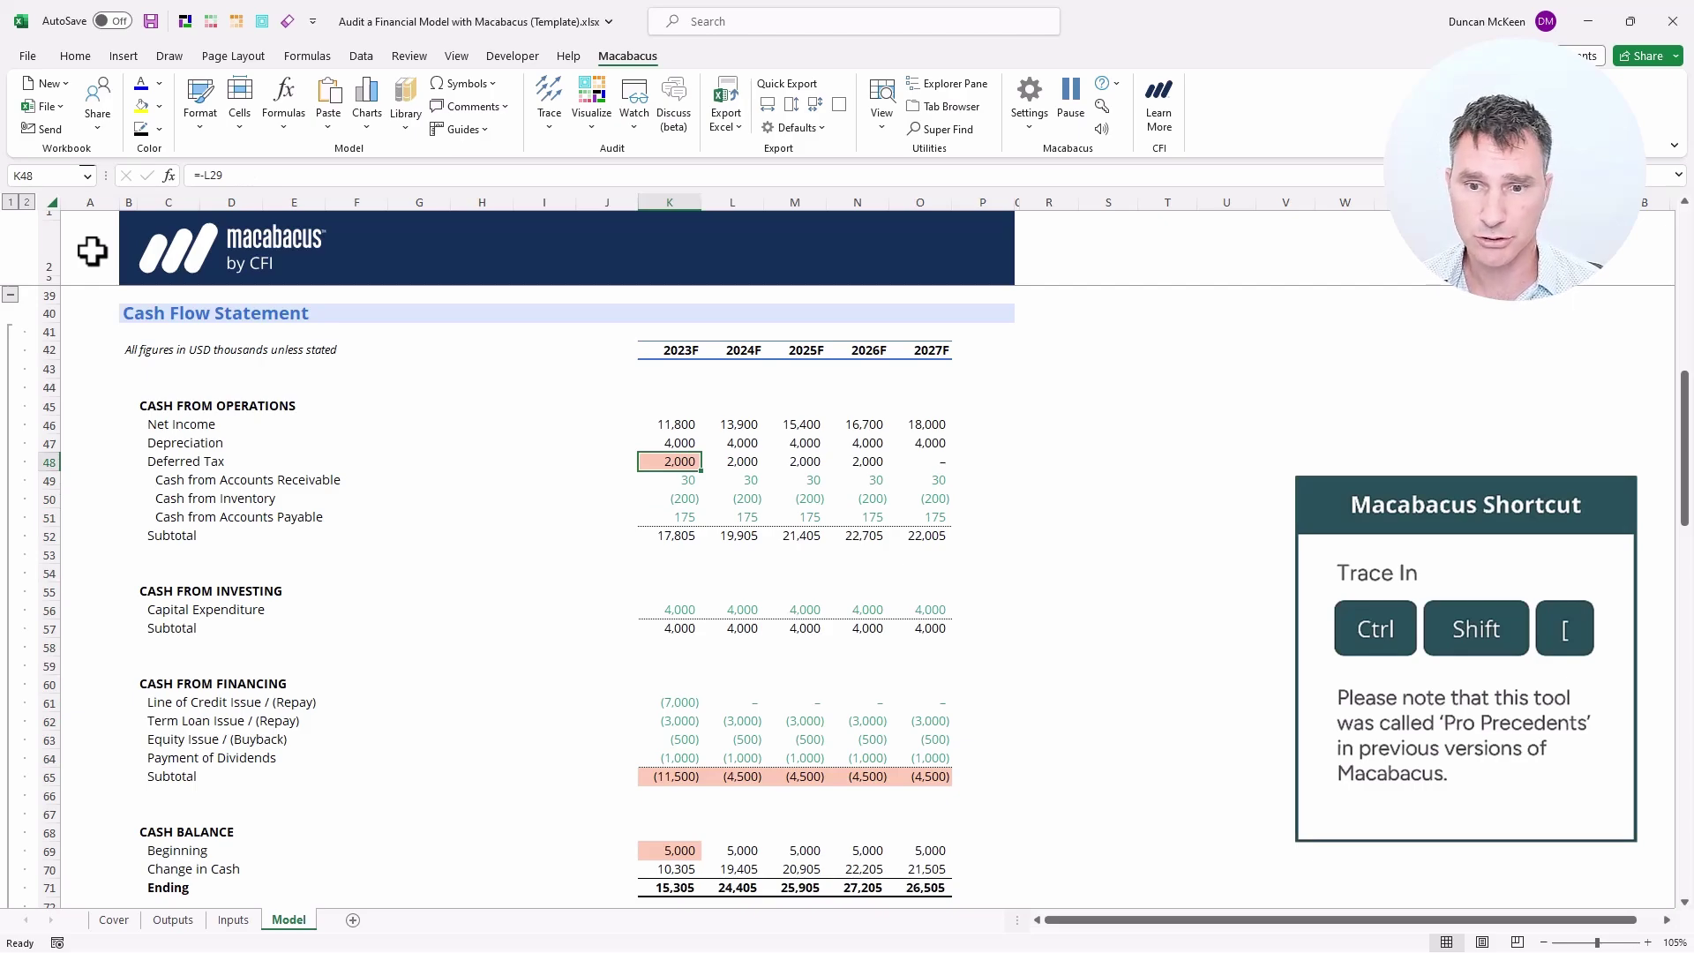
pyautogui.hotkey('ctrl', 'shift', '[')
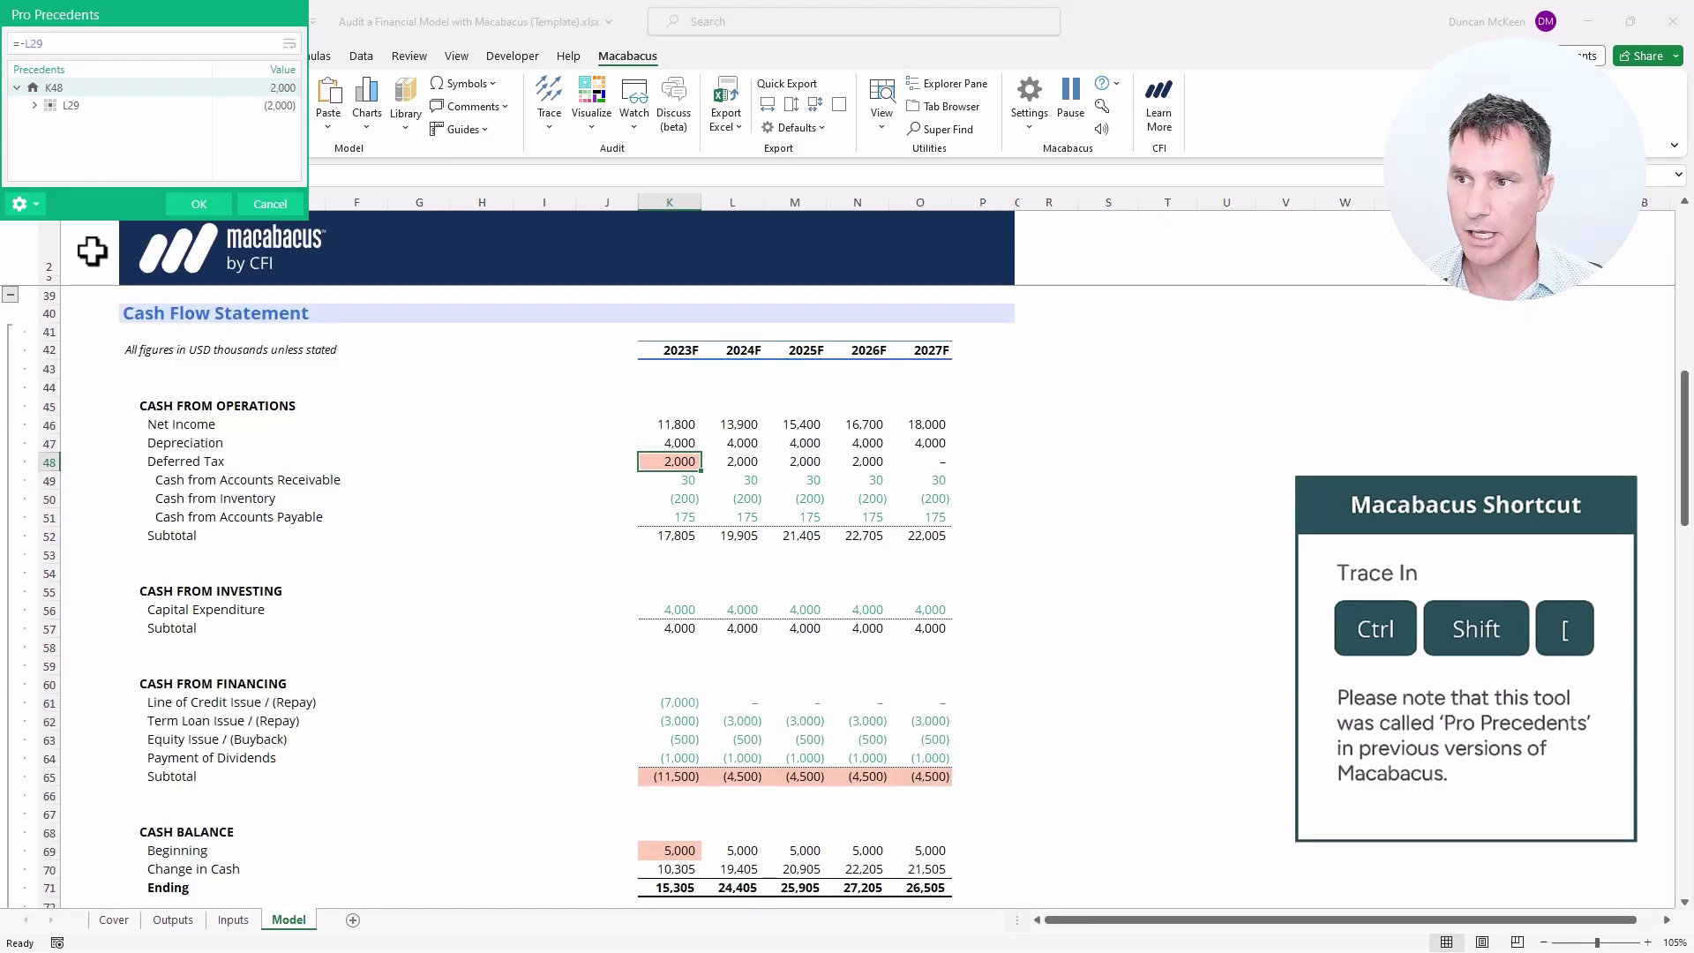
pyautogui.press('Down')
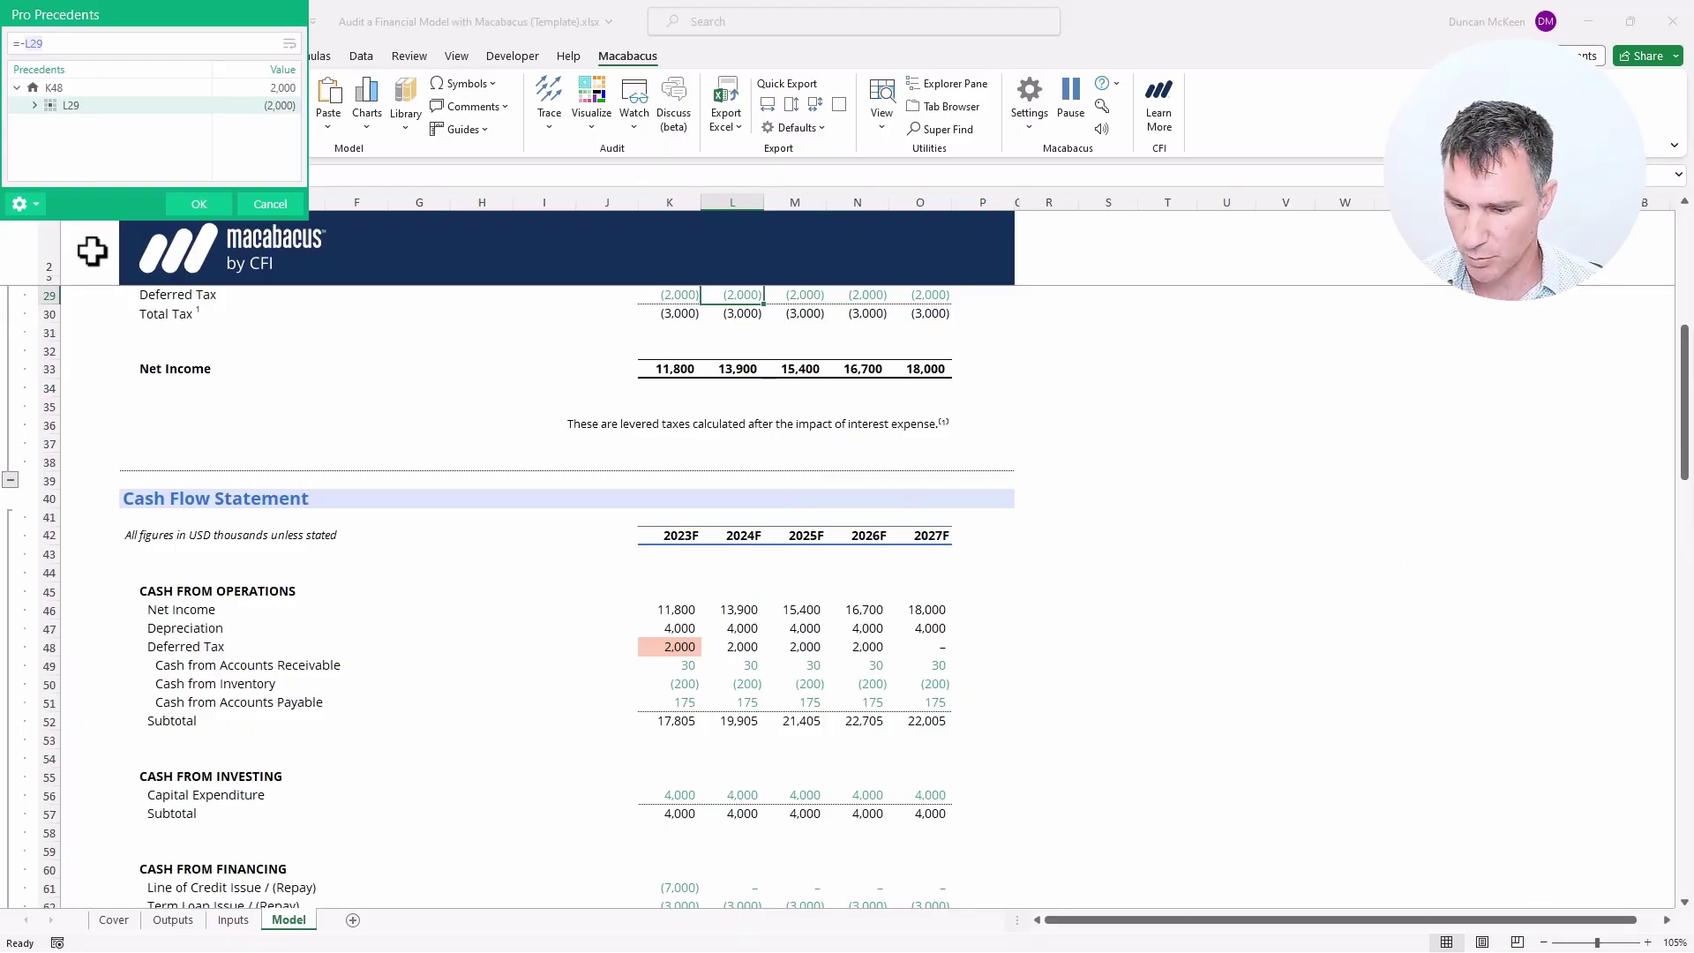
pyautogui.press('Escape')
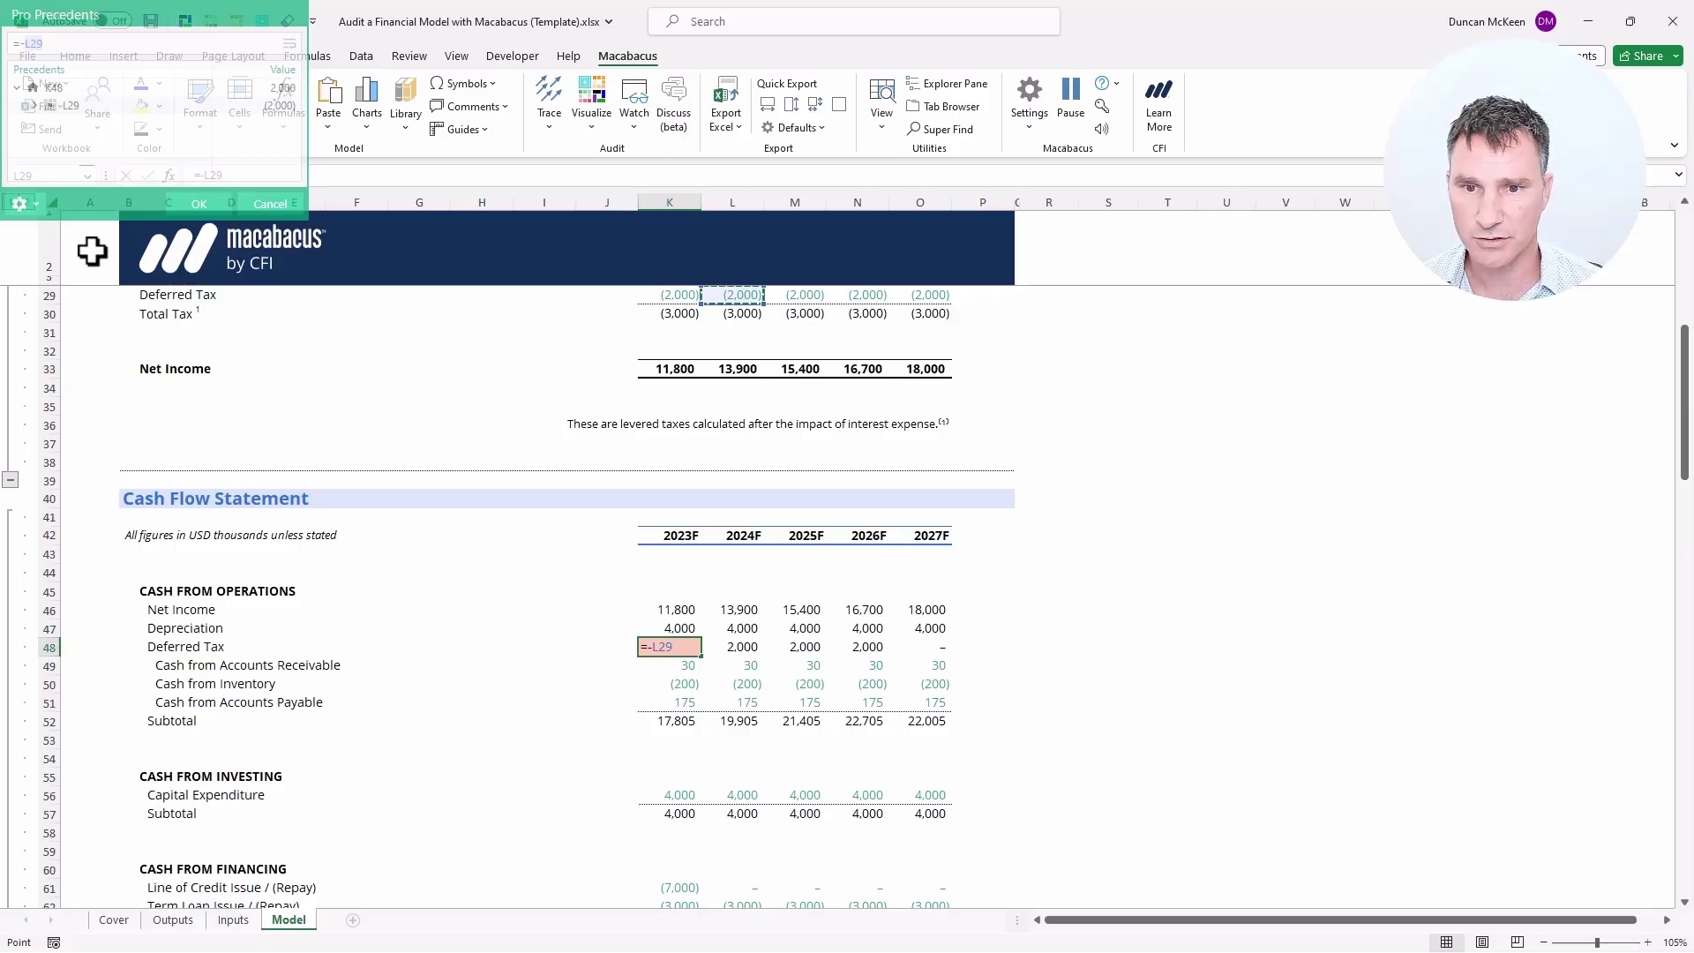
pyautogui.press('Left')
pyautogui.press('Return')
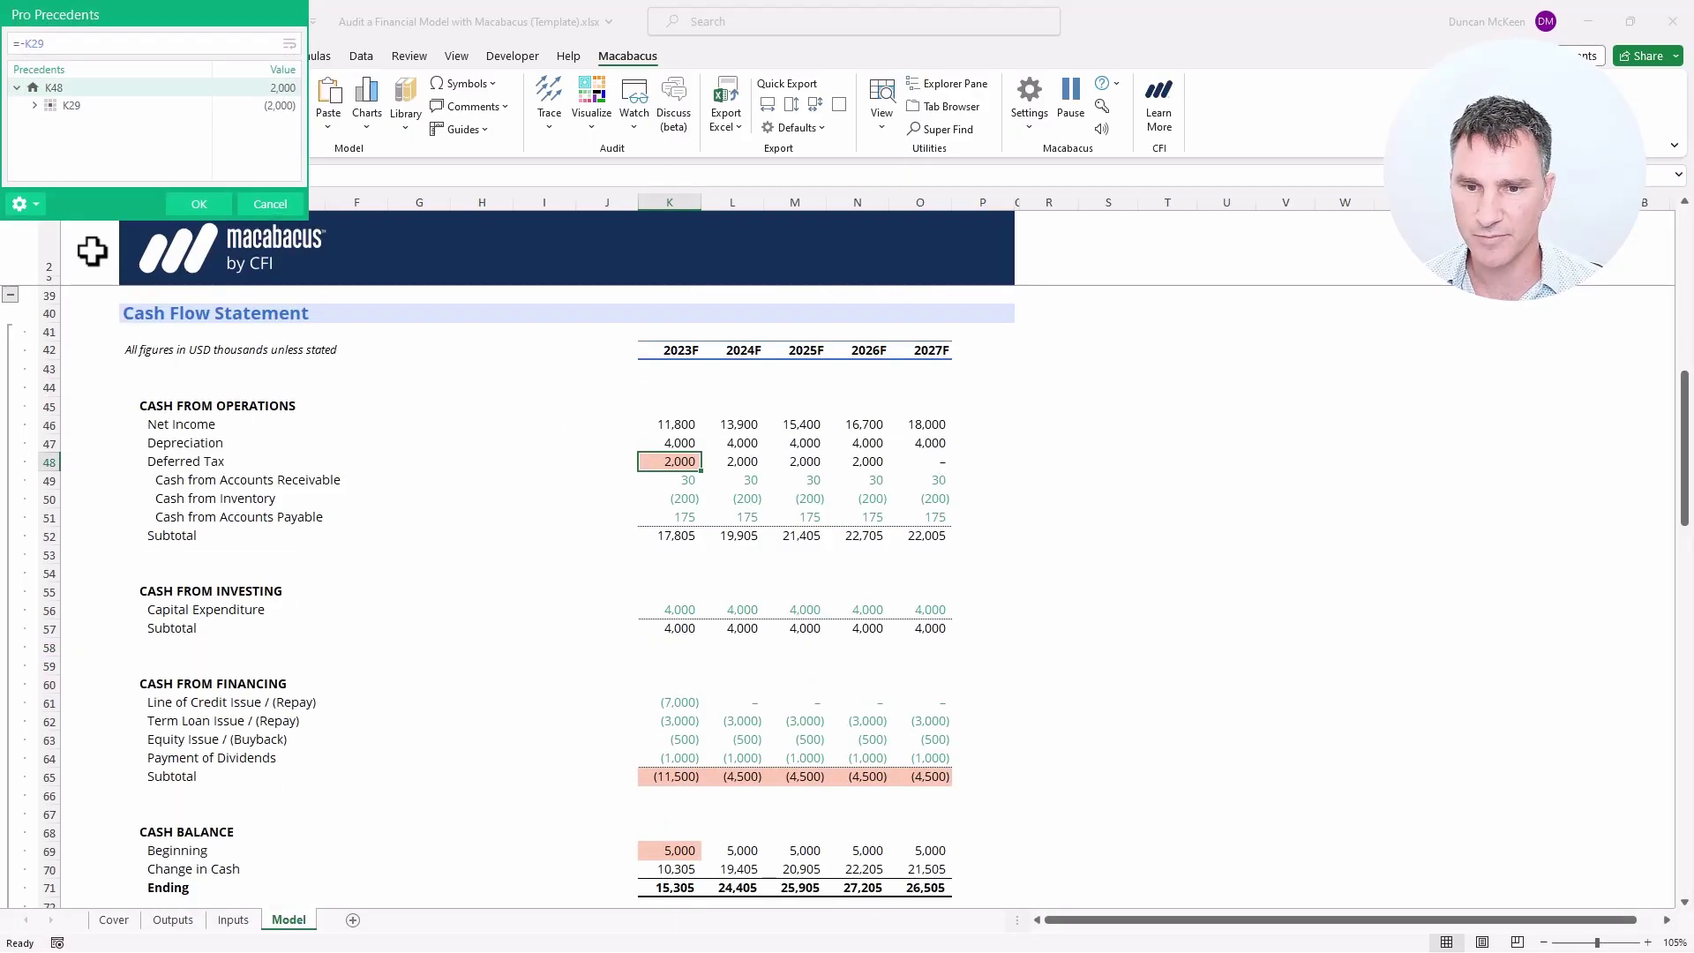
pyautogui.press('Escape')
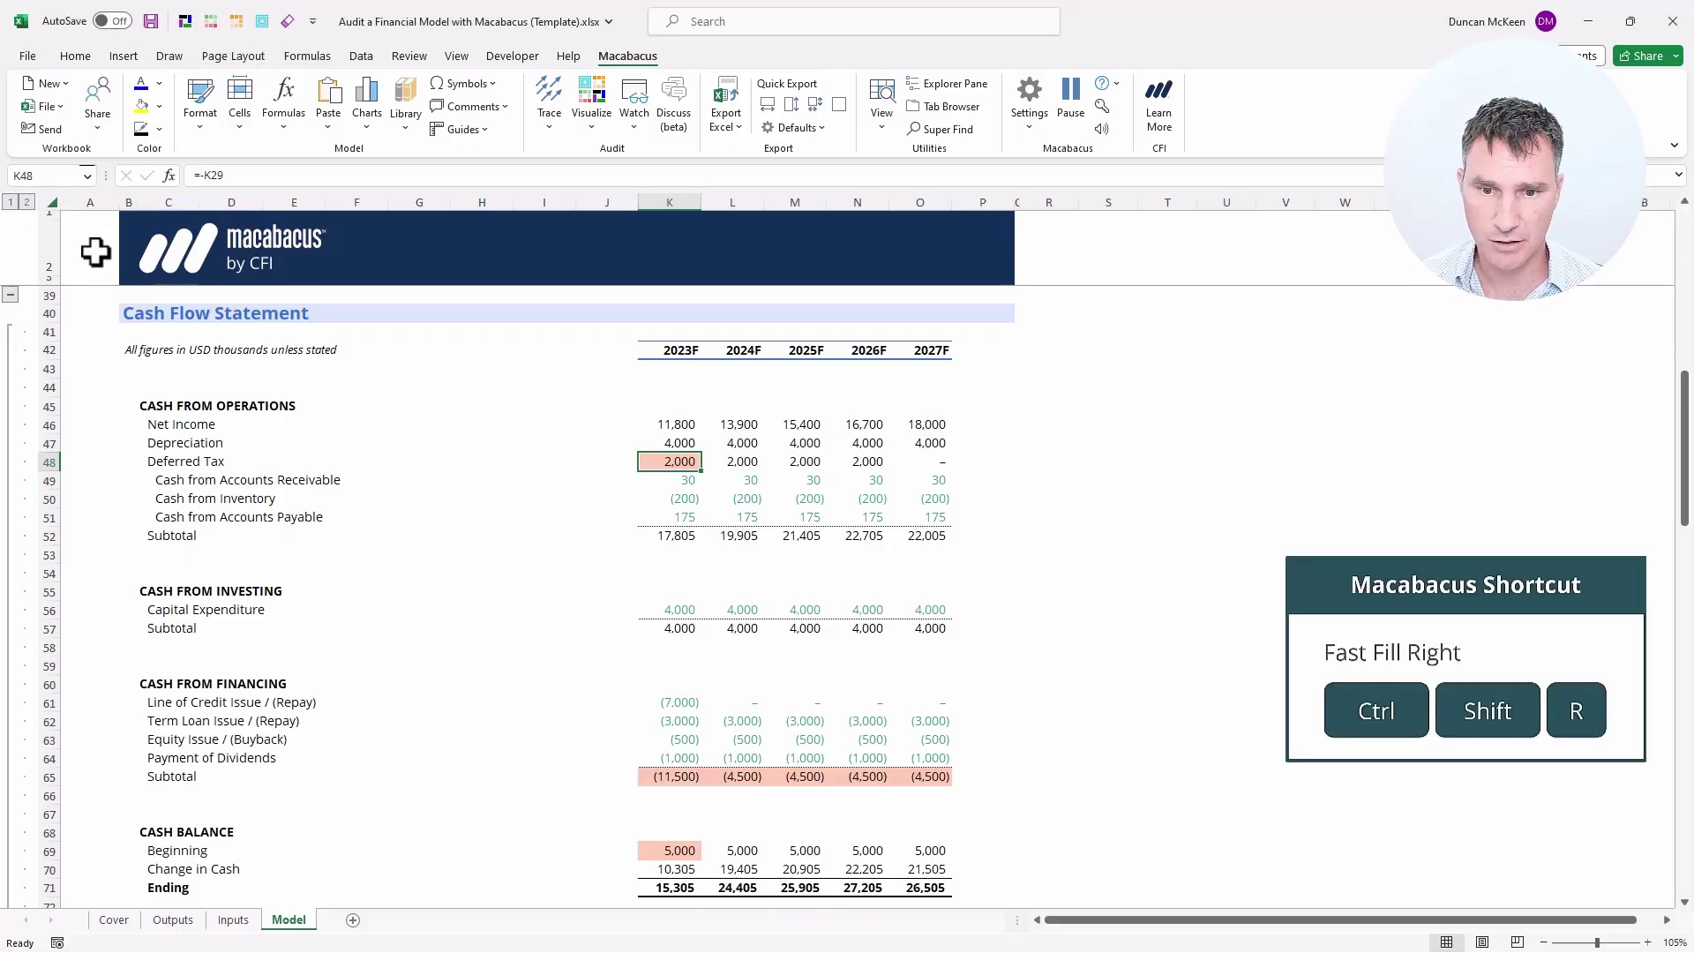
pyautogui.hotkey('ctrl', 'shift', 'r')
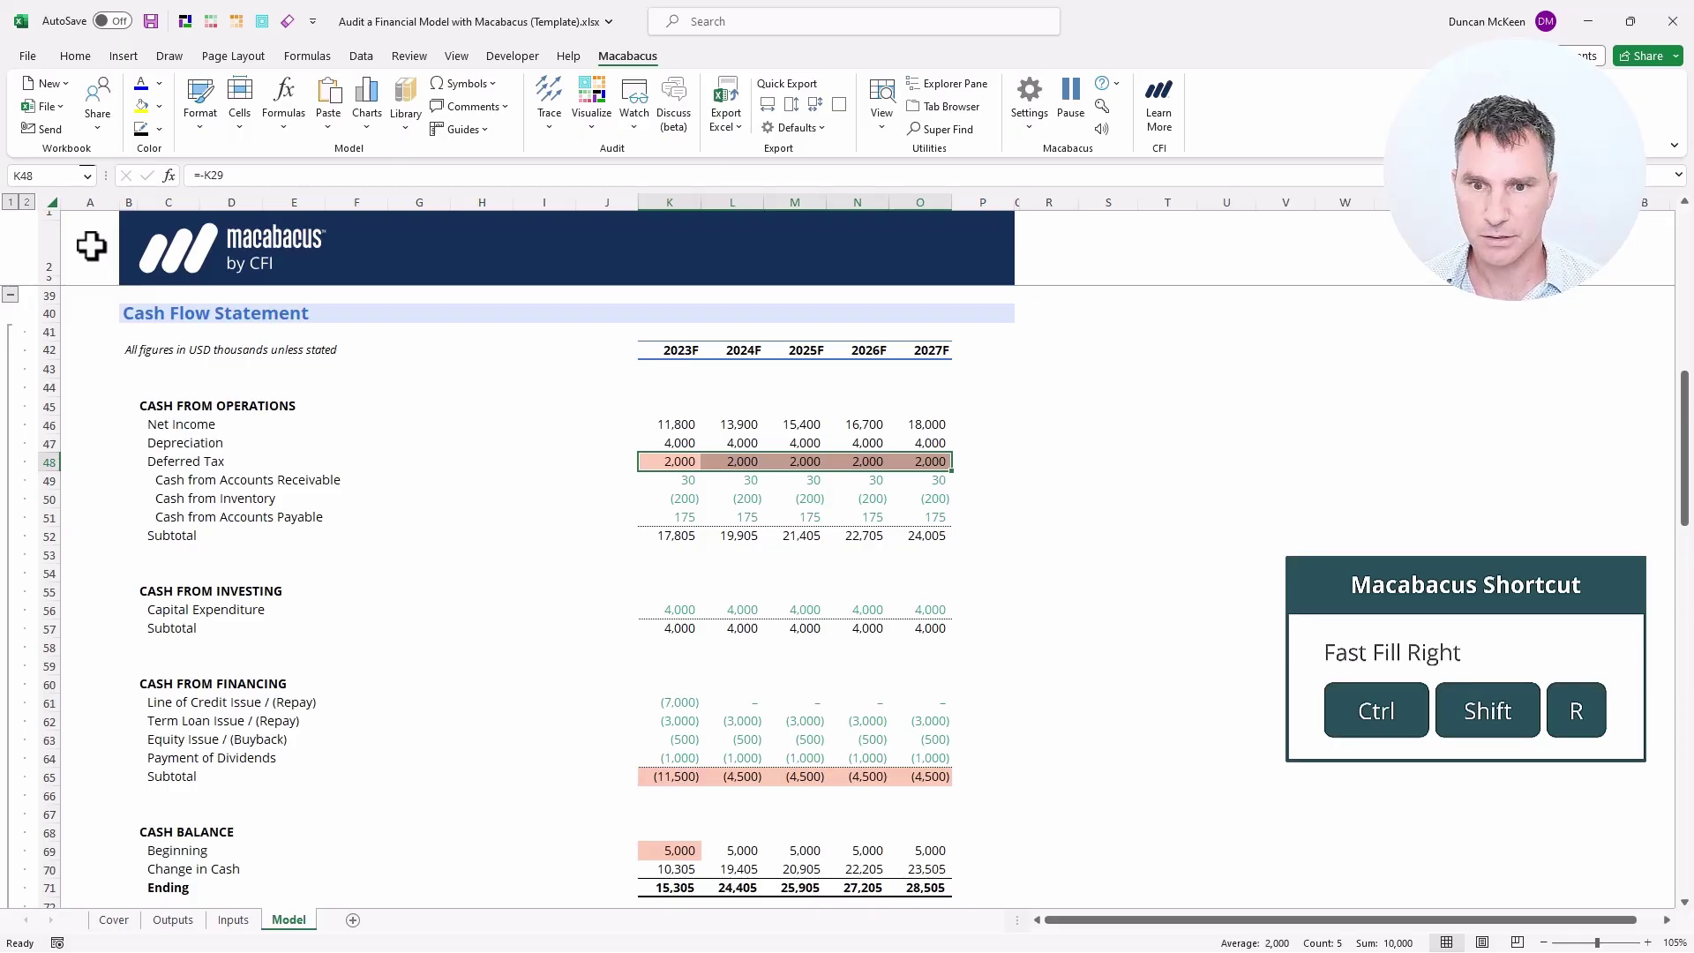
# Step: Trace the 2023F Beginning cash balance (K69) to its precedent in the Balance Sheet Cash row
pyautogui.press('Down')
pyautogui.press('Down')
pyautogui.press('Down')
pyautogui.press('Down')
pyautogui.press('Down')
pyautogui.press('Down')
pyautogui.press('Down')
pyautogui.press('Down')
pyautogui.press('Down')
pyautogui.press('Down')
pyautogui.press('Down')
pyautogui.press('Down')
pyautogui.press('Down')
pyautogui.press('Down')
pyautogui.press('Down')
pyautogui.press('Down')
pyautogui.press('Down')
pyautogui.press('Down')
pyautogui.press('Down')
pyautogui.press('Down')
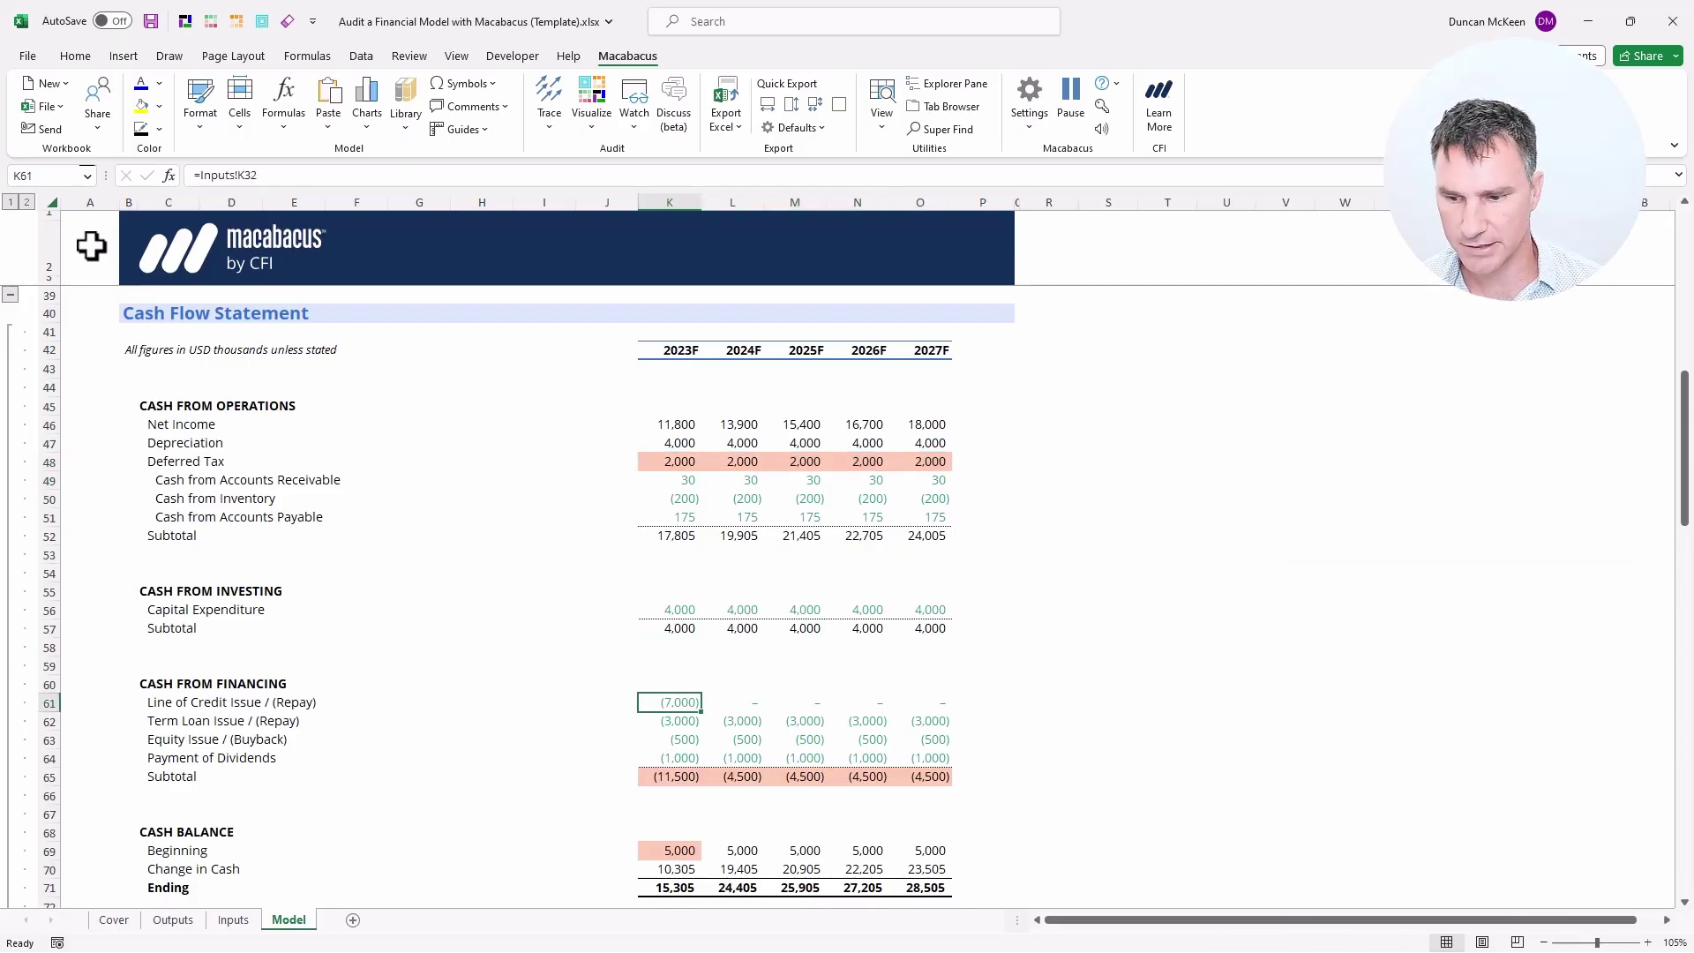
pyautogui.press('Down')
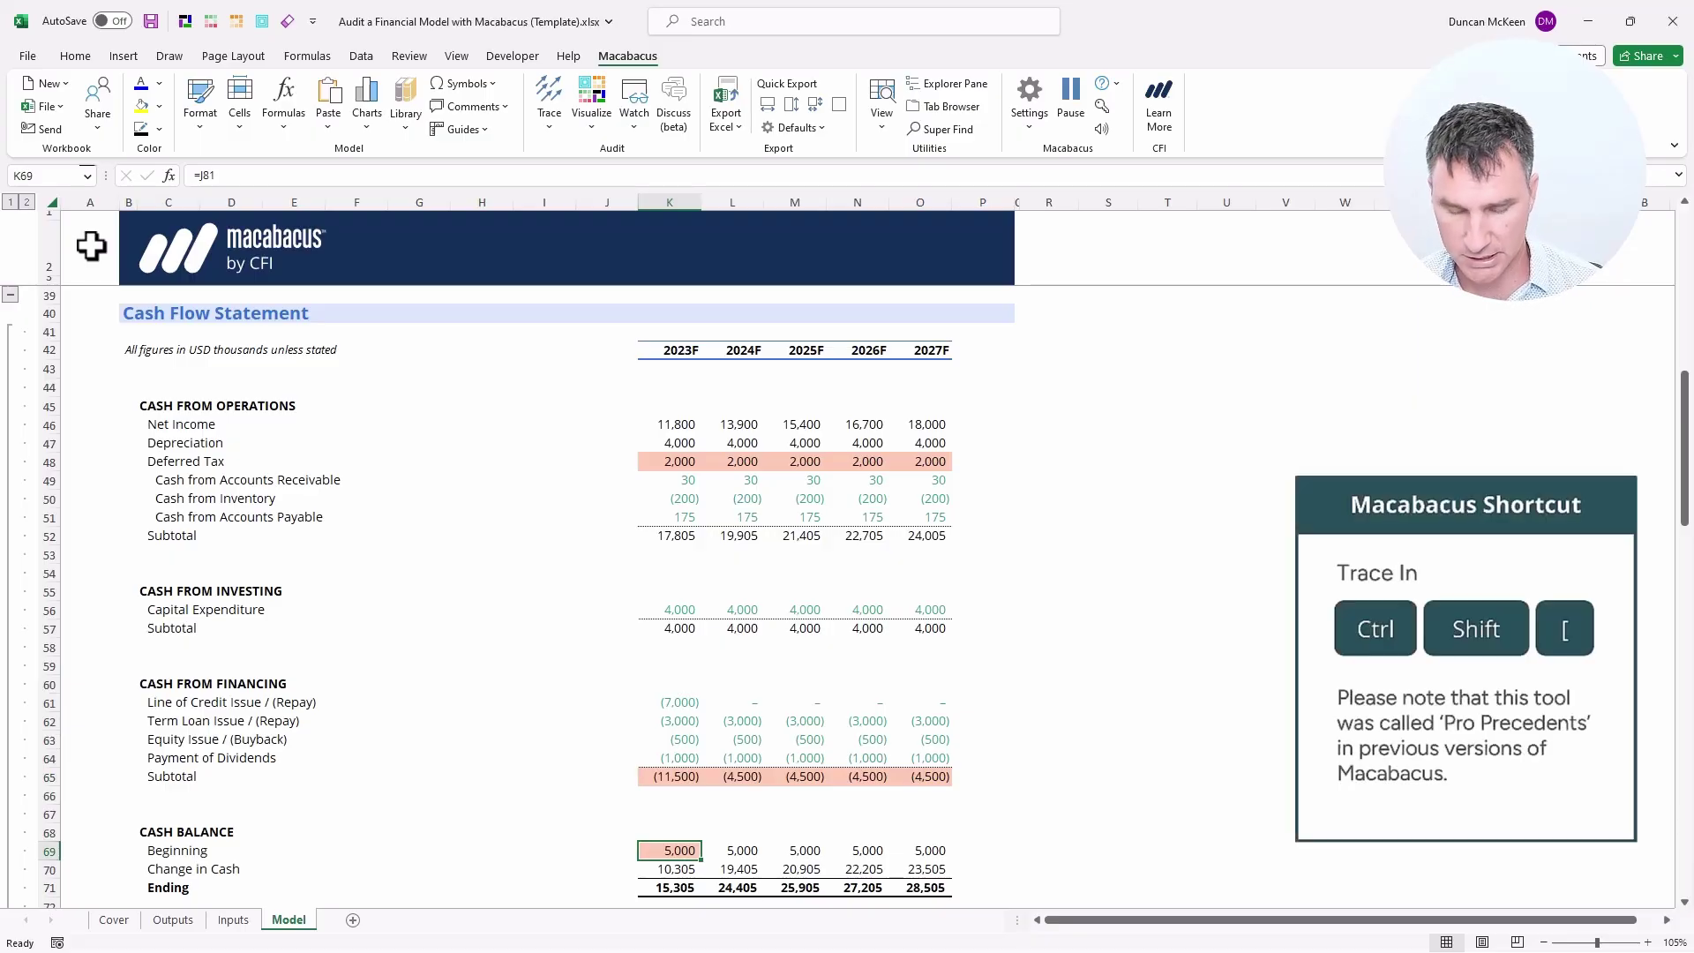
pyautogui.hotkey('ctrl', 'shift', '[')
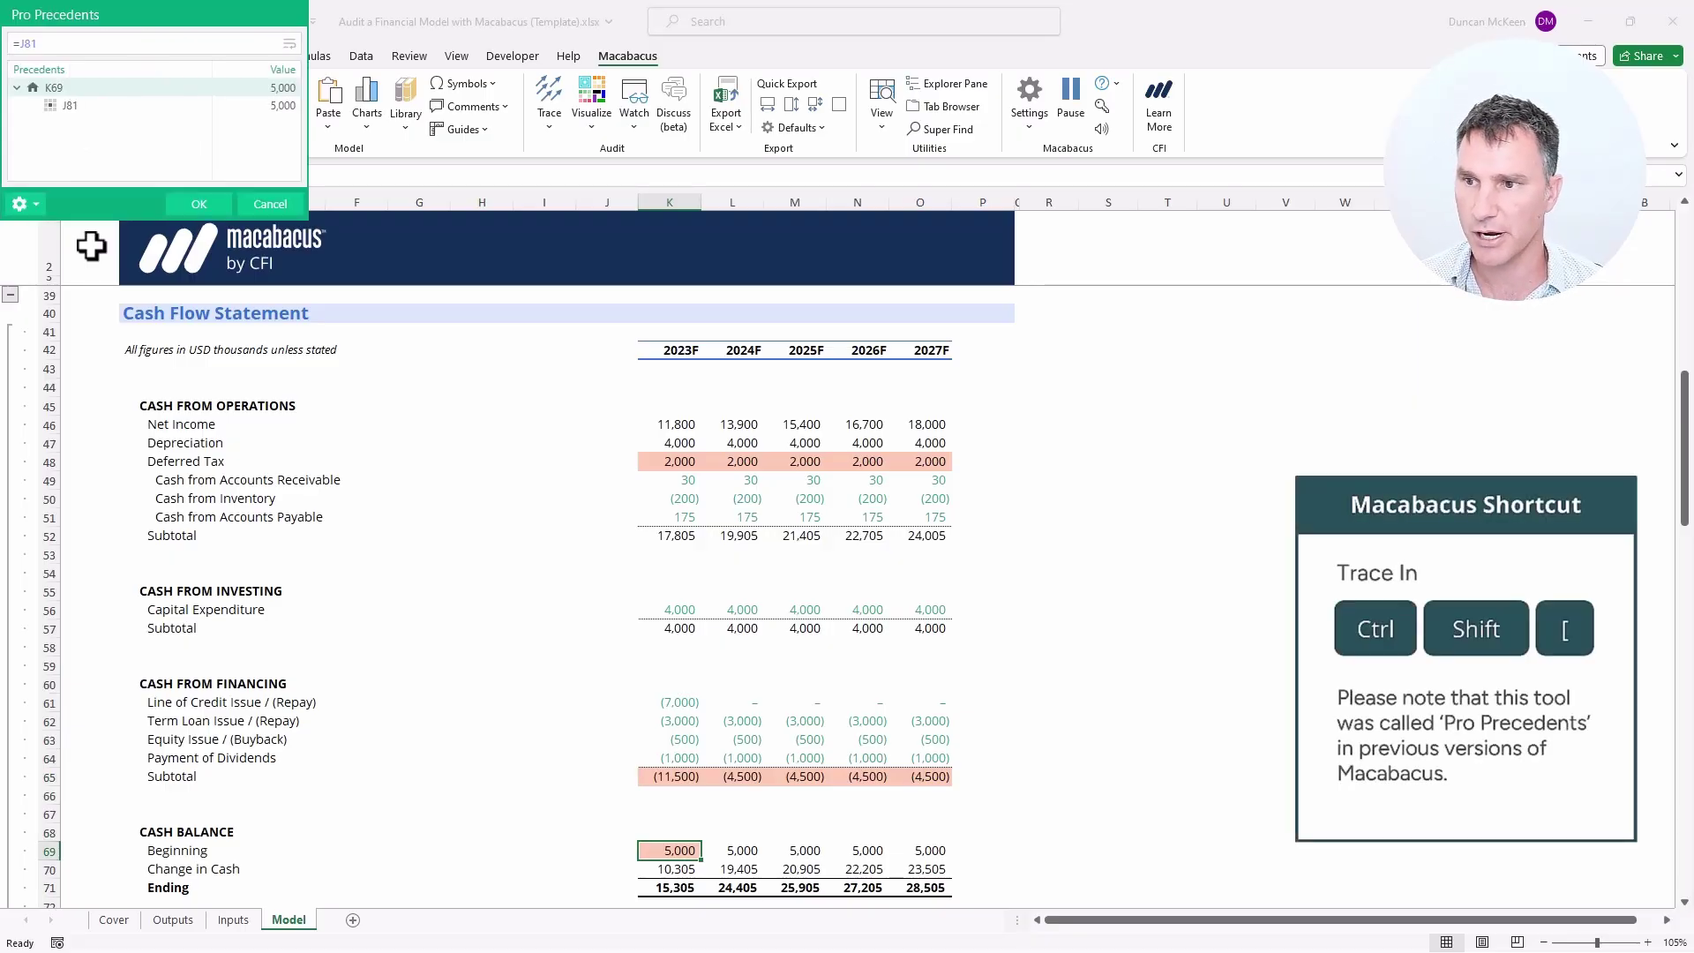
pyautogui.press('Down')
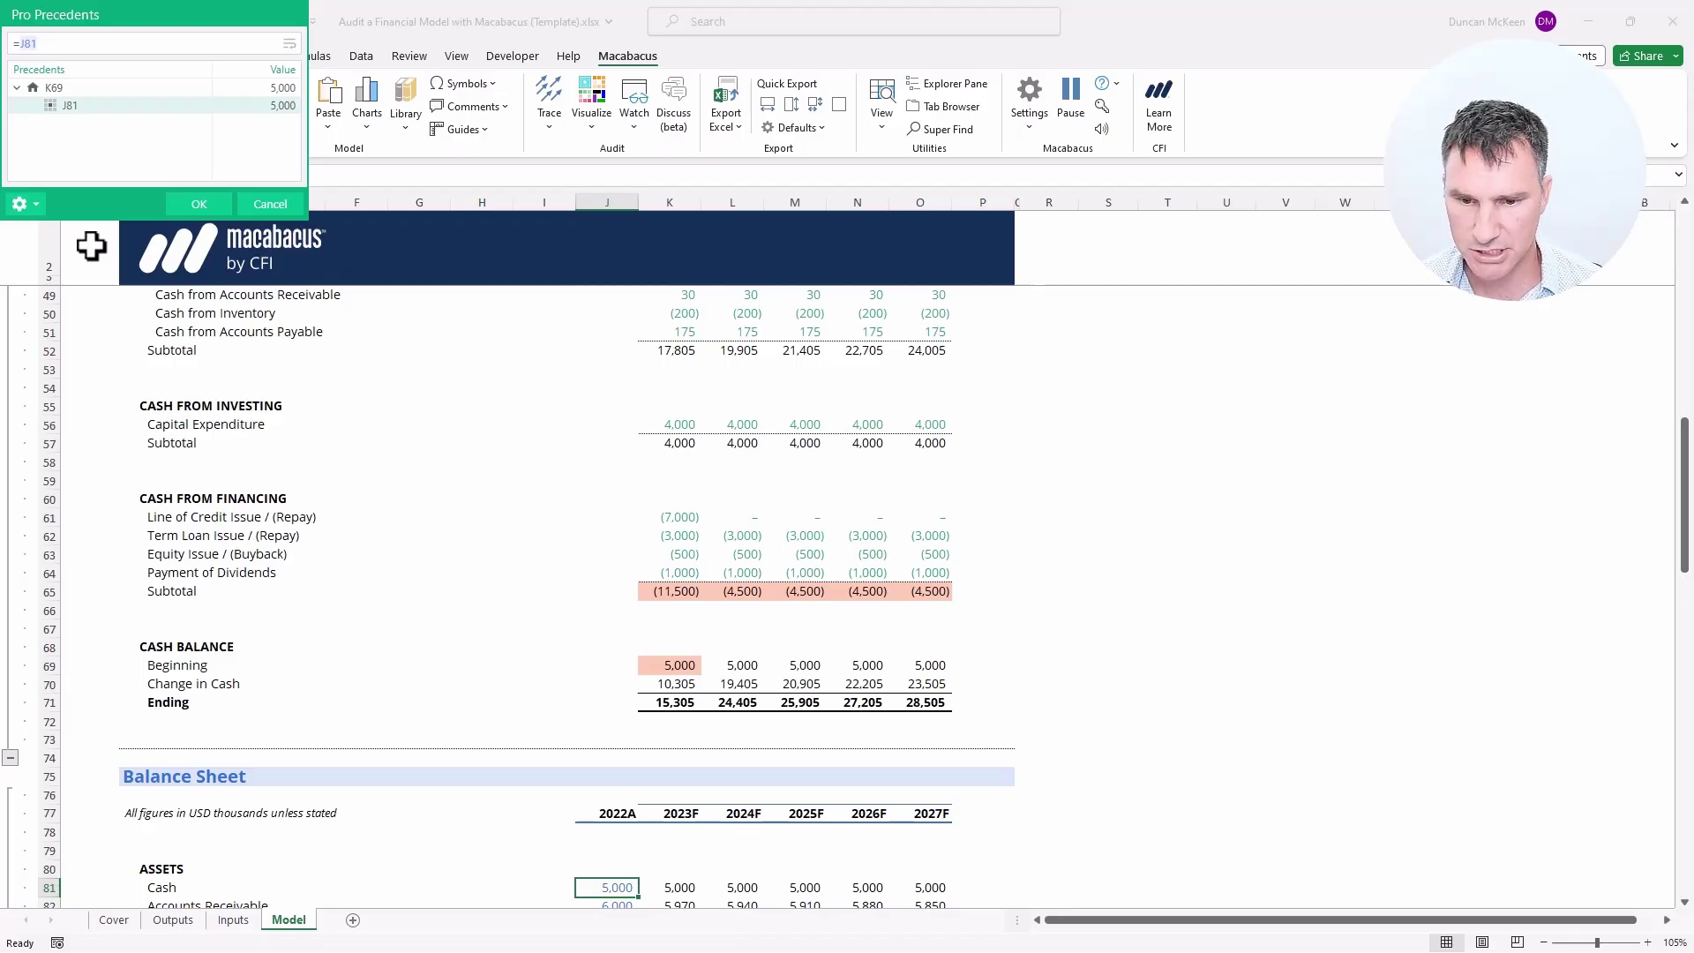
pyautogui.press('Escape')
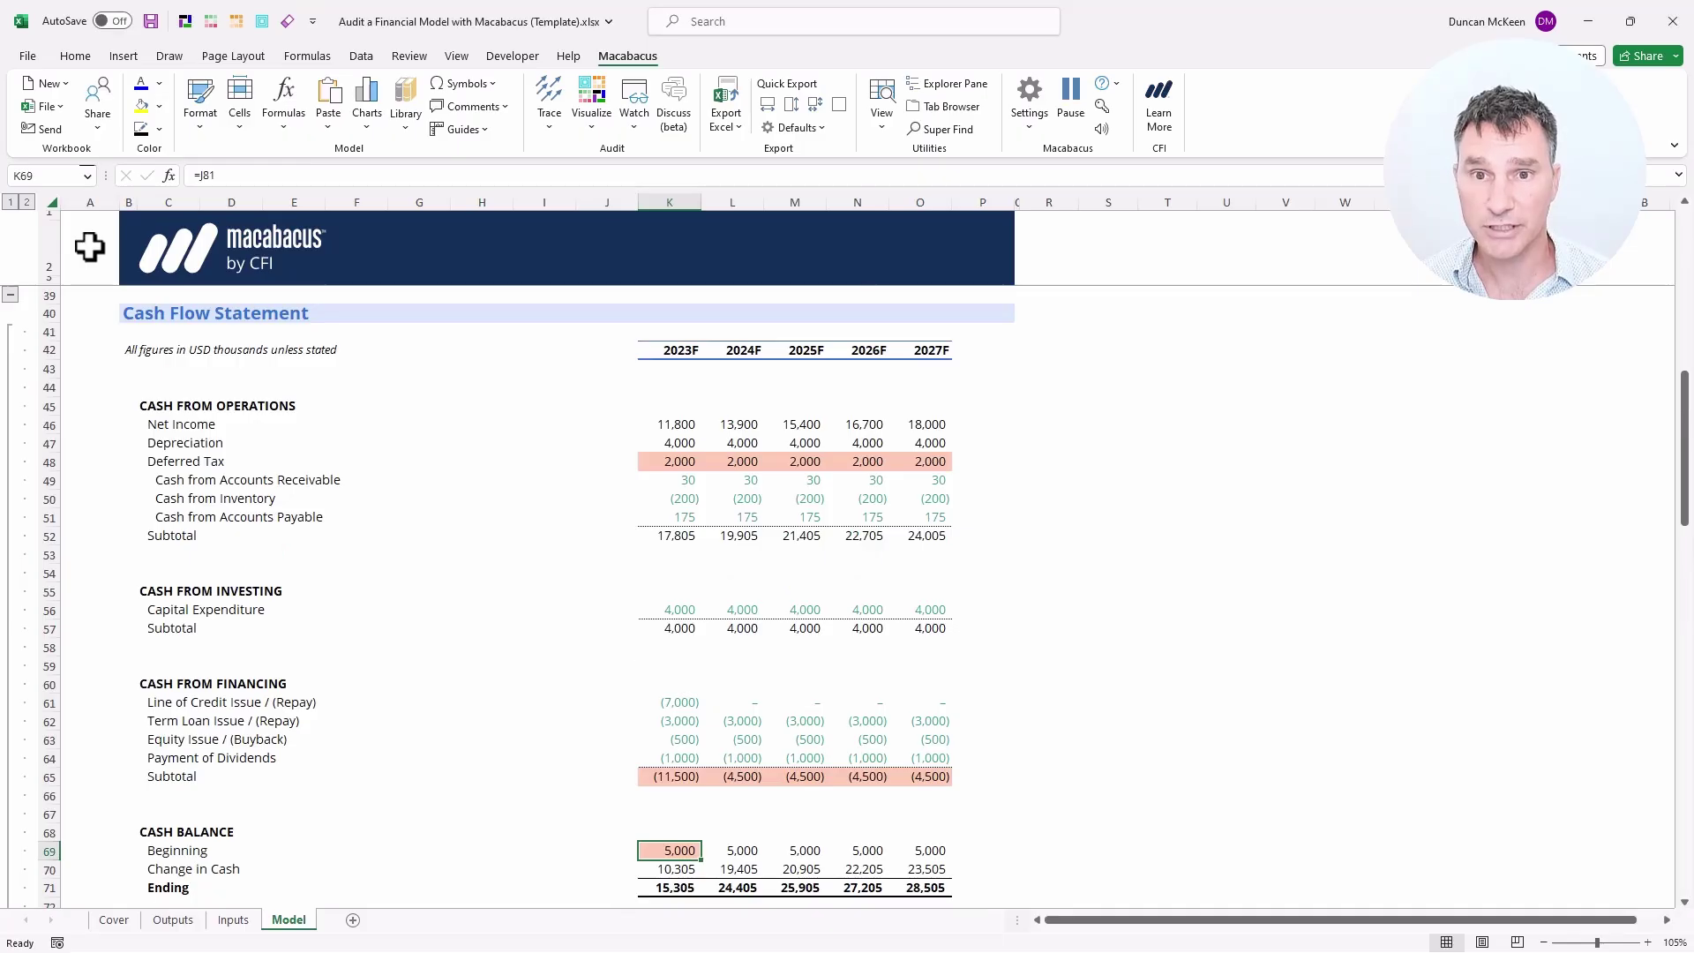
# Step: Remove the fill color from the Cash Flow Statement figures in K46:O69
pyautogui.hotkey('shift', 'Up')
pyautogui.hotkey('shift', 'Up')
pyautogui.hotkey('shift', 'Up')
pyautogui.hotkey('shift', 'Up')
pyautogui.hotkey('shift', 'Up')
pyautogui.hotkey('shift', 'Up')
pyautogui.hotkey('shift', 'Up')
pyautogui.hotkey('shift', 'Up')
pyautogui.hotkey('shift', 'Up')
pyautogui.hotkey('shift', 'Up')
pyautogui.hotkey('shift', 'Up')
pyautogui.hotkey('shift', 'Up')
pyautogui.hotkey('shift', 'Up')
pyautogui.hotkey('shift', 'Up')
pyautogui.hotkey('shift', 'Up')
pyautogui.hotkey('shift', 'Up')
pyautogui.hotkey('shift', 'Up')
pyautogui.hotkey('shift', 'Up')
pyautogui.hotkey('shift', 'Up')
pyautogui.hotkey('shift', 'Up')
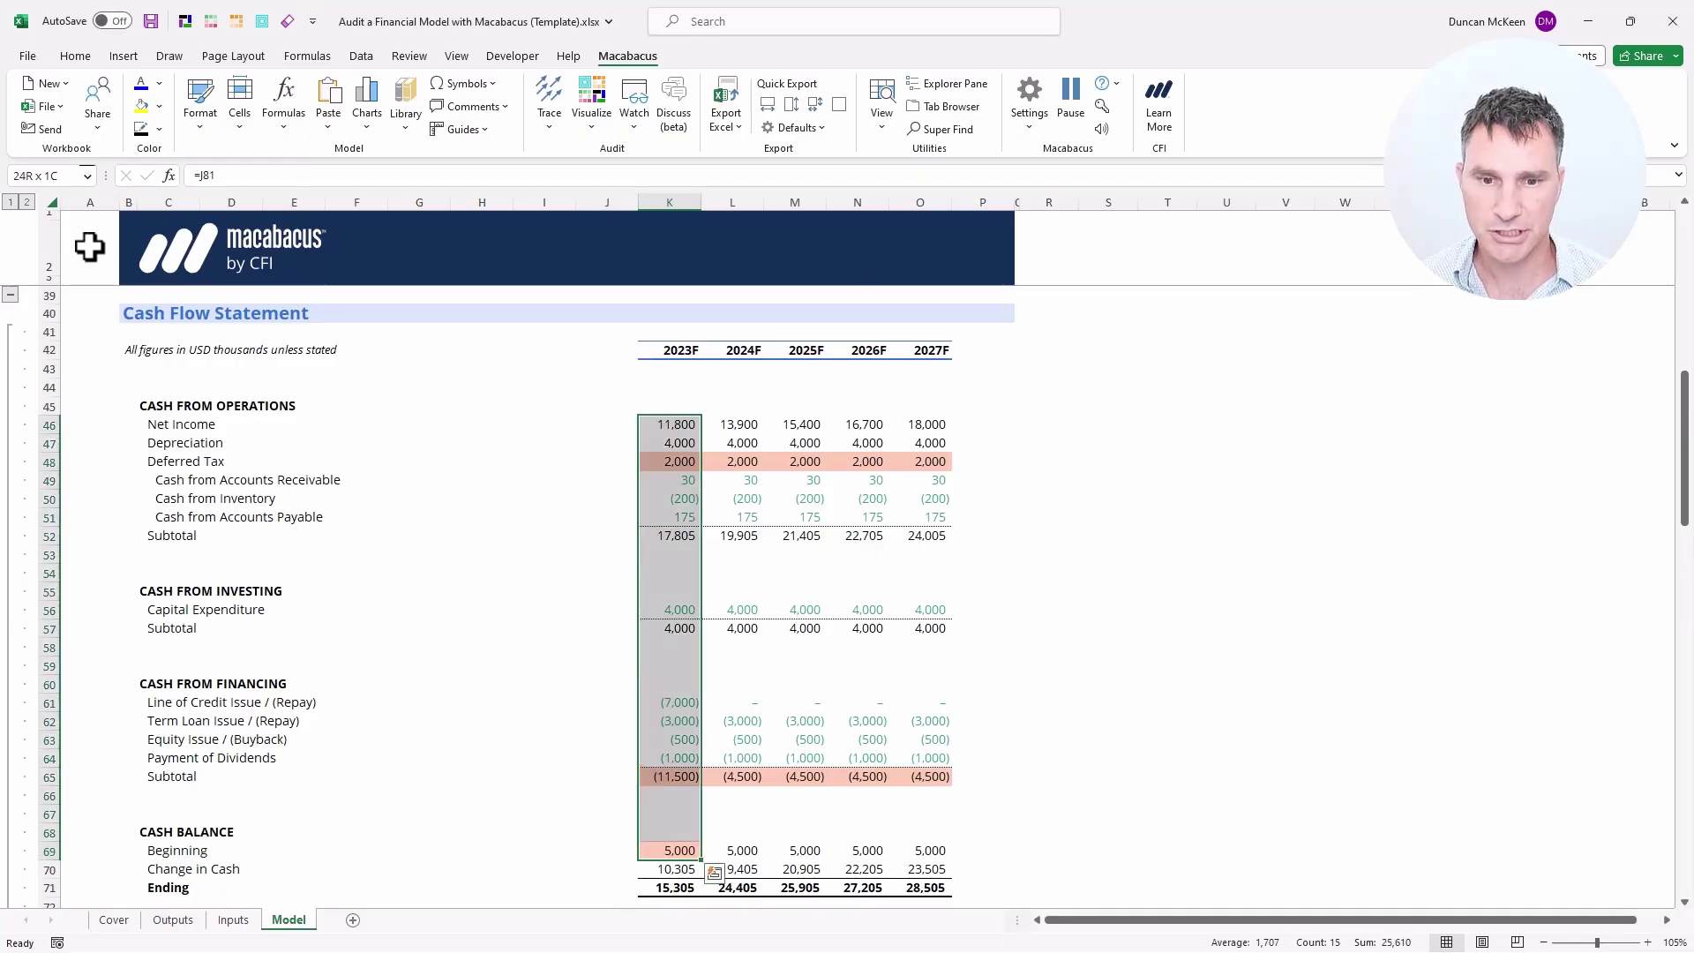
pyautogui.hotkey('shift', 'Right')
pyautogui.hotkey('shift', 'Right')
pyautogui.hotkey('shift', 'Right')
pyautogui.hotkey('shift', 'Right')
pyautogui.press('alt')
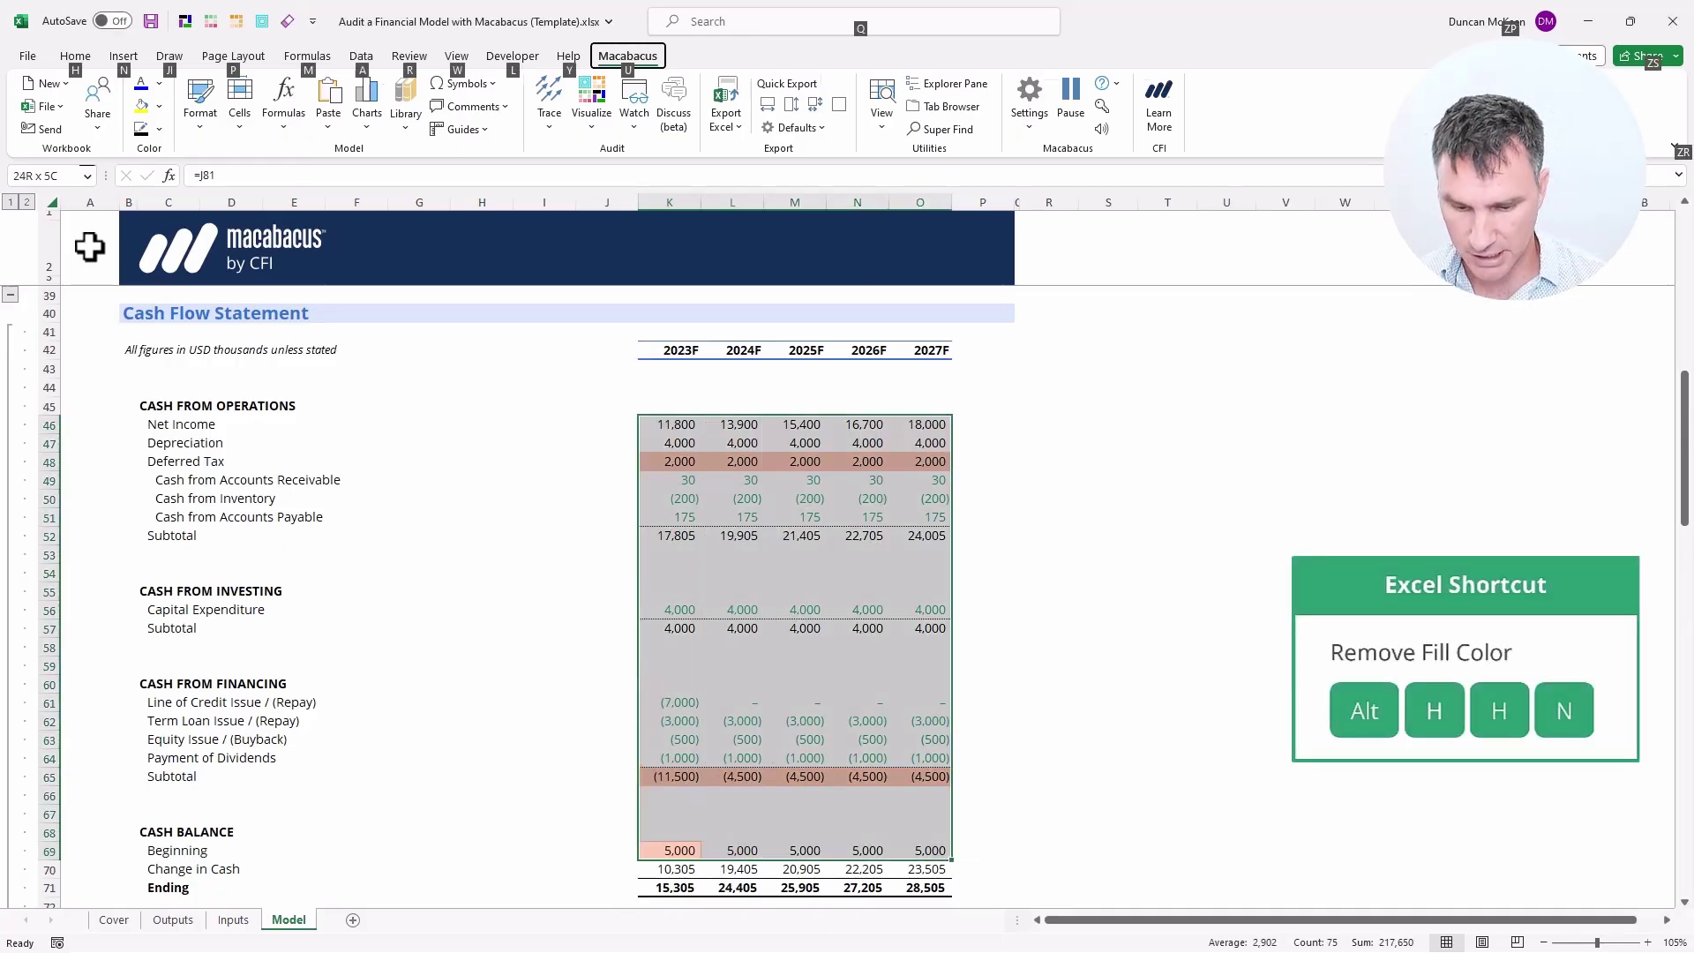
pyautogui.press('h')
pyautogui.press('h')
pyautogui.press('n')
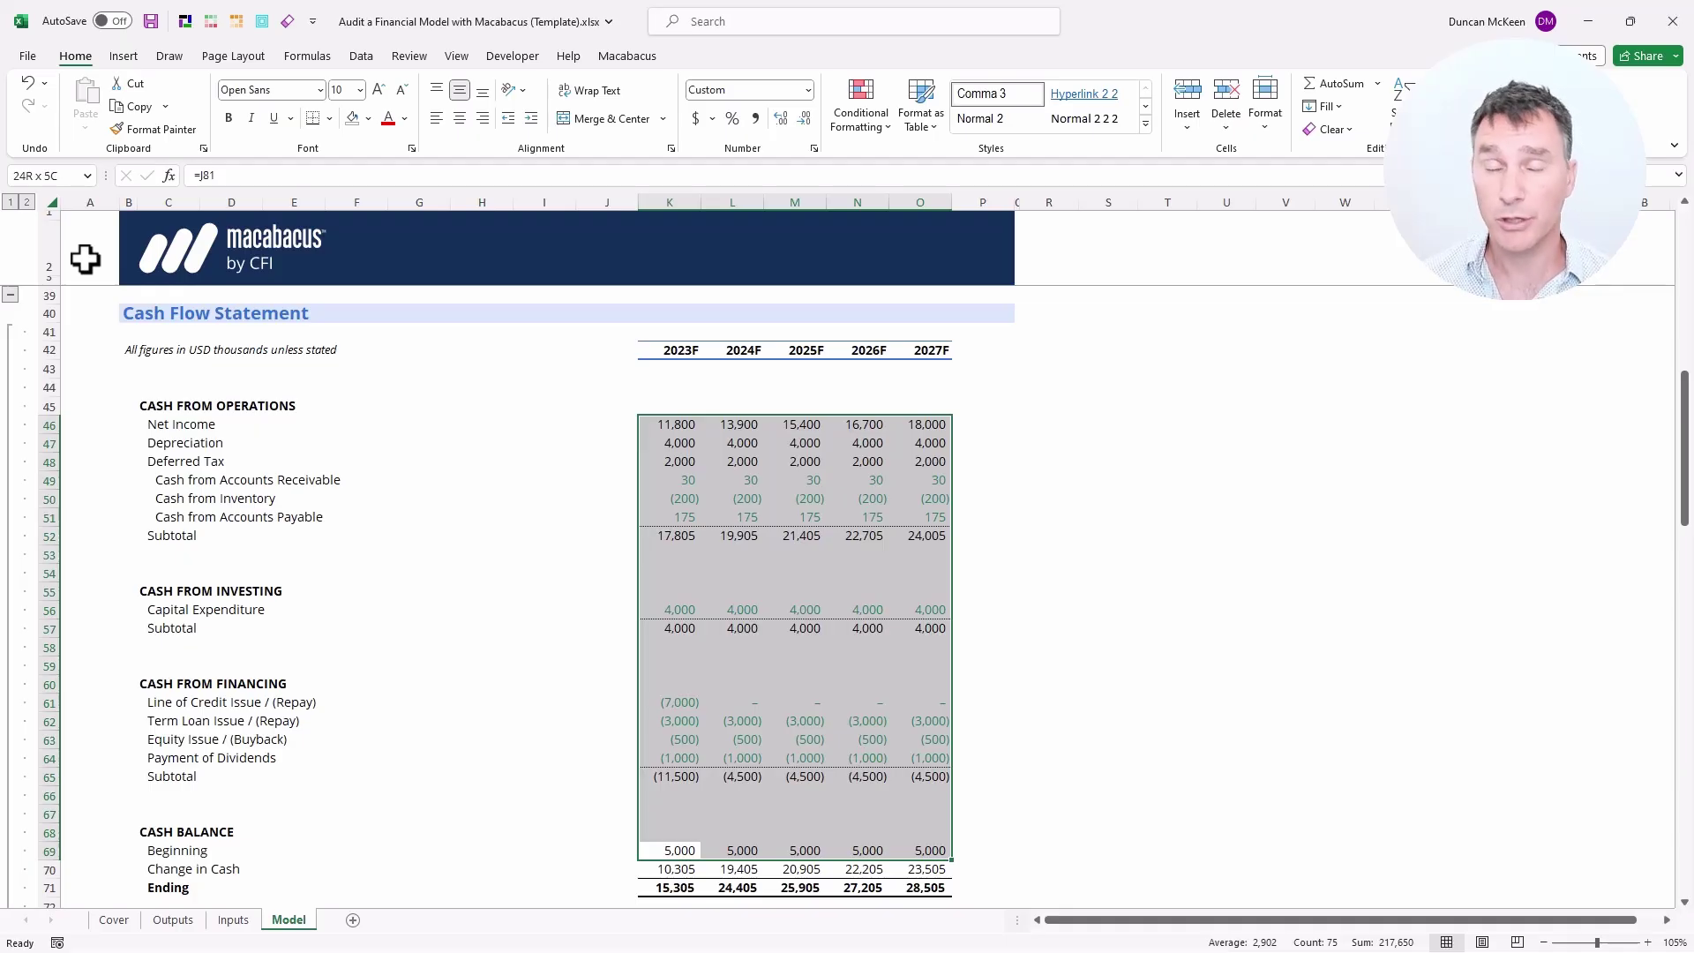
pyautogui.press('Up')
pyautogui.press('Down')
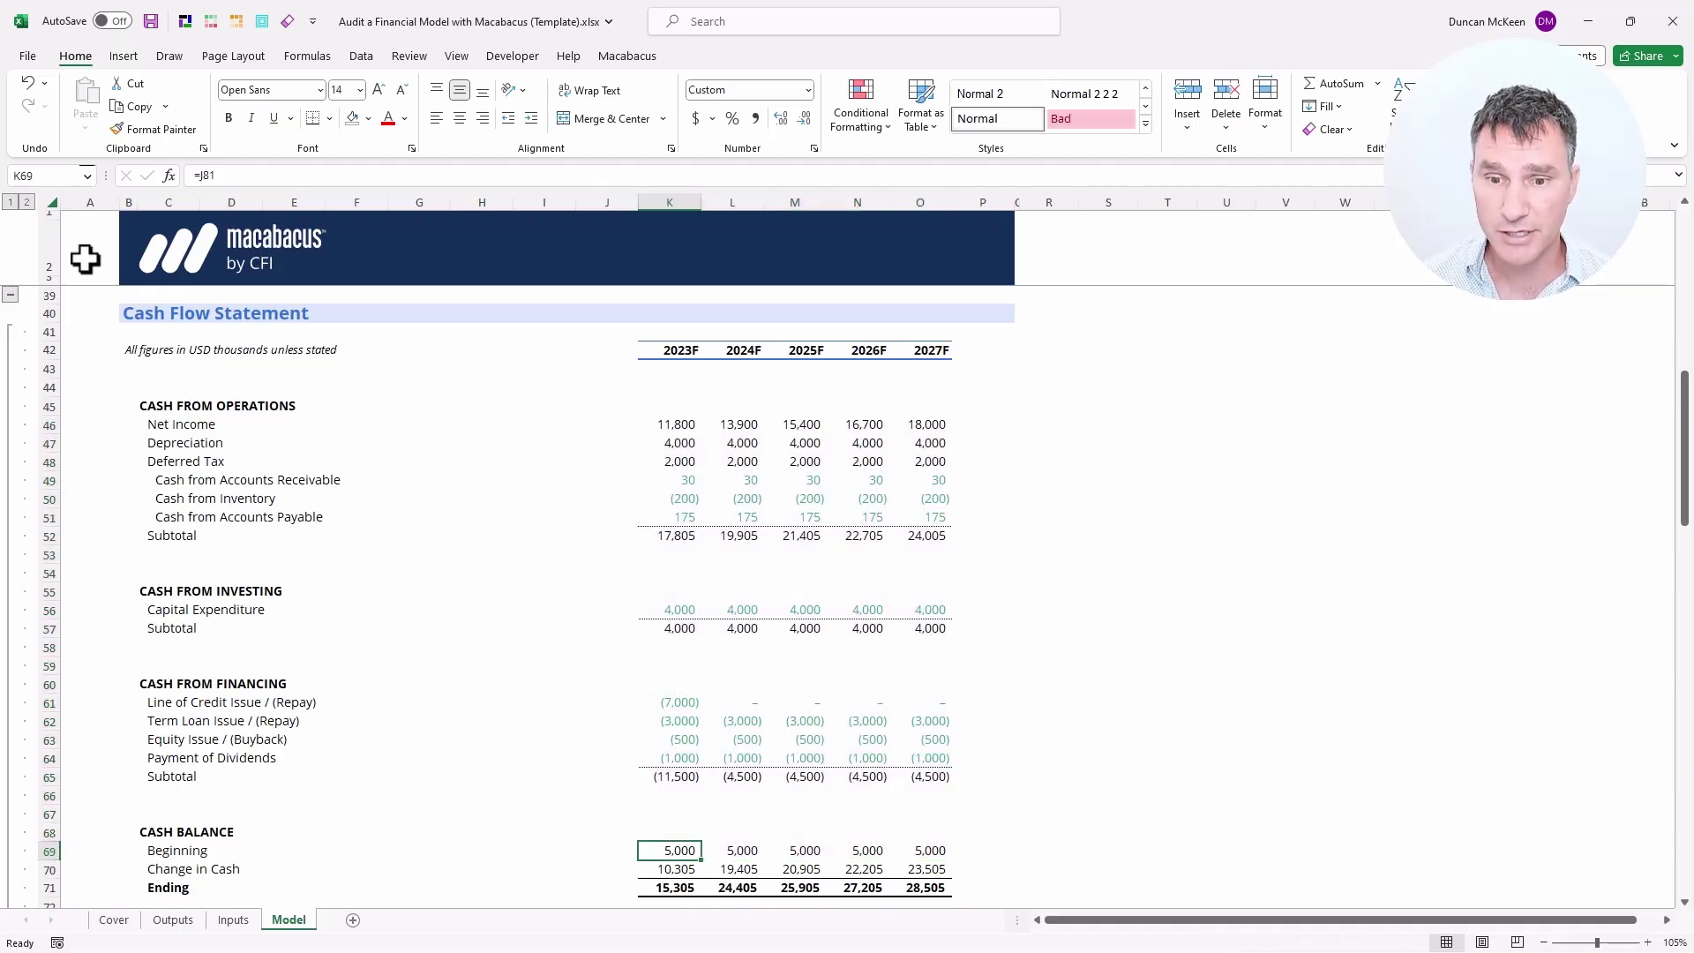
pyautogui.hotkey('ctrl', 'Down')
pyautogui.hotkey('ctrl', 'shift', 'Up')
pyautogui.hotkey('ctrl', 'shift', 'Up')
pyautogui.hotkey('ctrl', 'shift', 'Up')
pyautogui.hotkey('ctrl', 'shift', 'Up')
pyautogui.hotkey('ctrl', 'shift', 'Up')
pyautogui.hotkey('ctrl', 'shift', 'Up')
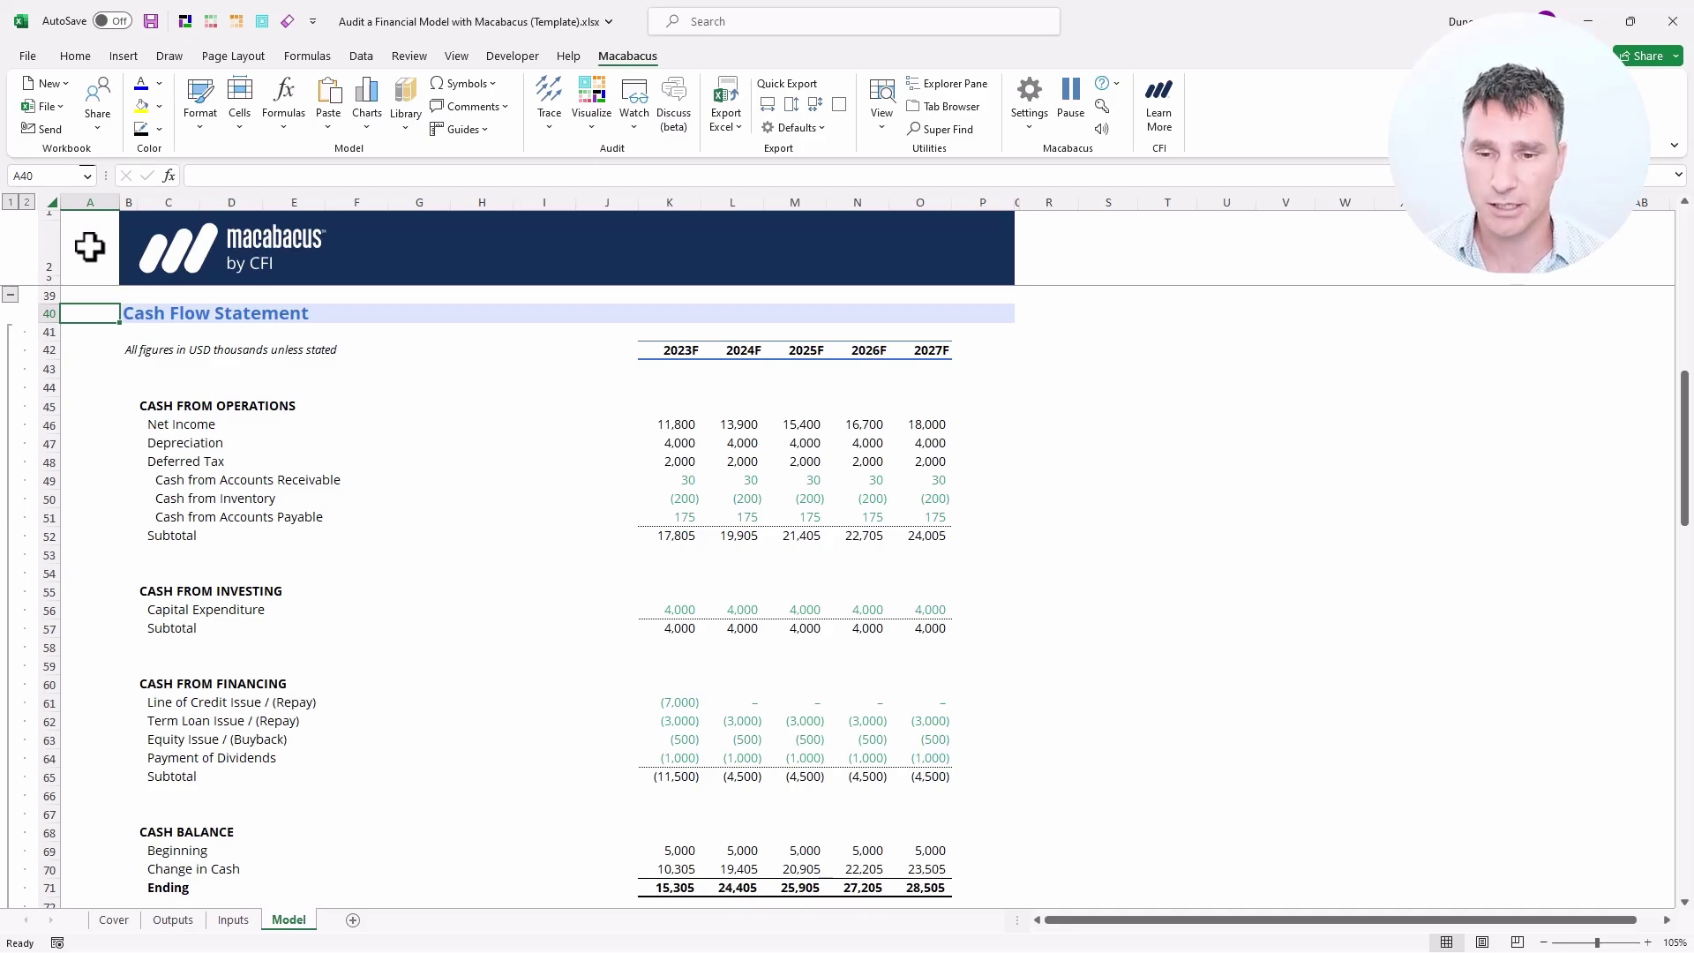
# Step: Examine the signs of the 2023F Net Income, Depreciation and Deferred Tax figures under Cash from Operations
pyautogui.press('Right')
pyautogui.press('Right')
pyautogui.press('Right')
pyautogui.press('Right')
pyautogui.press('Right')
pyautogui.press('Right')
pyautogui.press('Right')
pyautogui.press('Right')
pyautogui.press('Right')
pyautogui.press('Right')
pyautogui.press('Down')
pyautogui.press('Down')
pyautogui.press('Down')
pyautogui.press('Down')
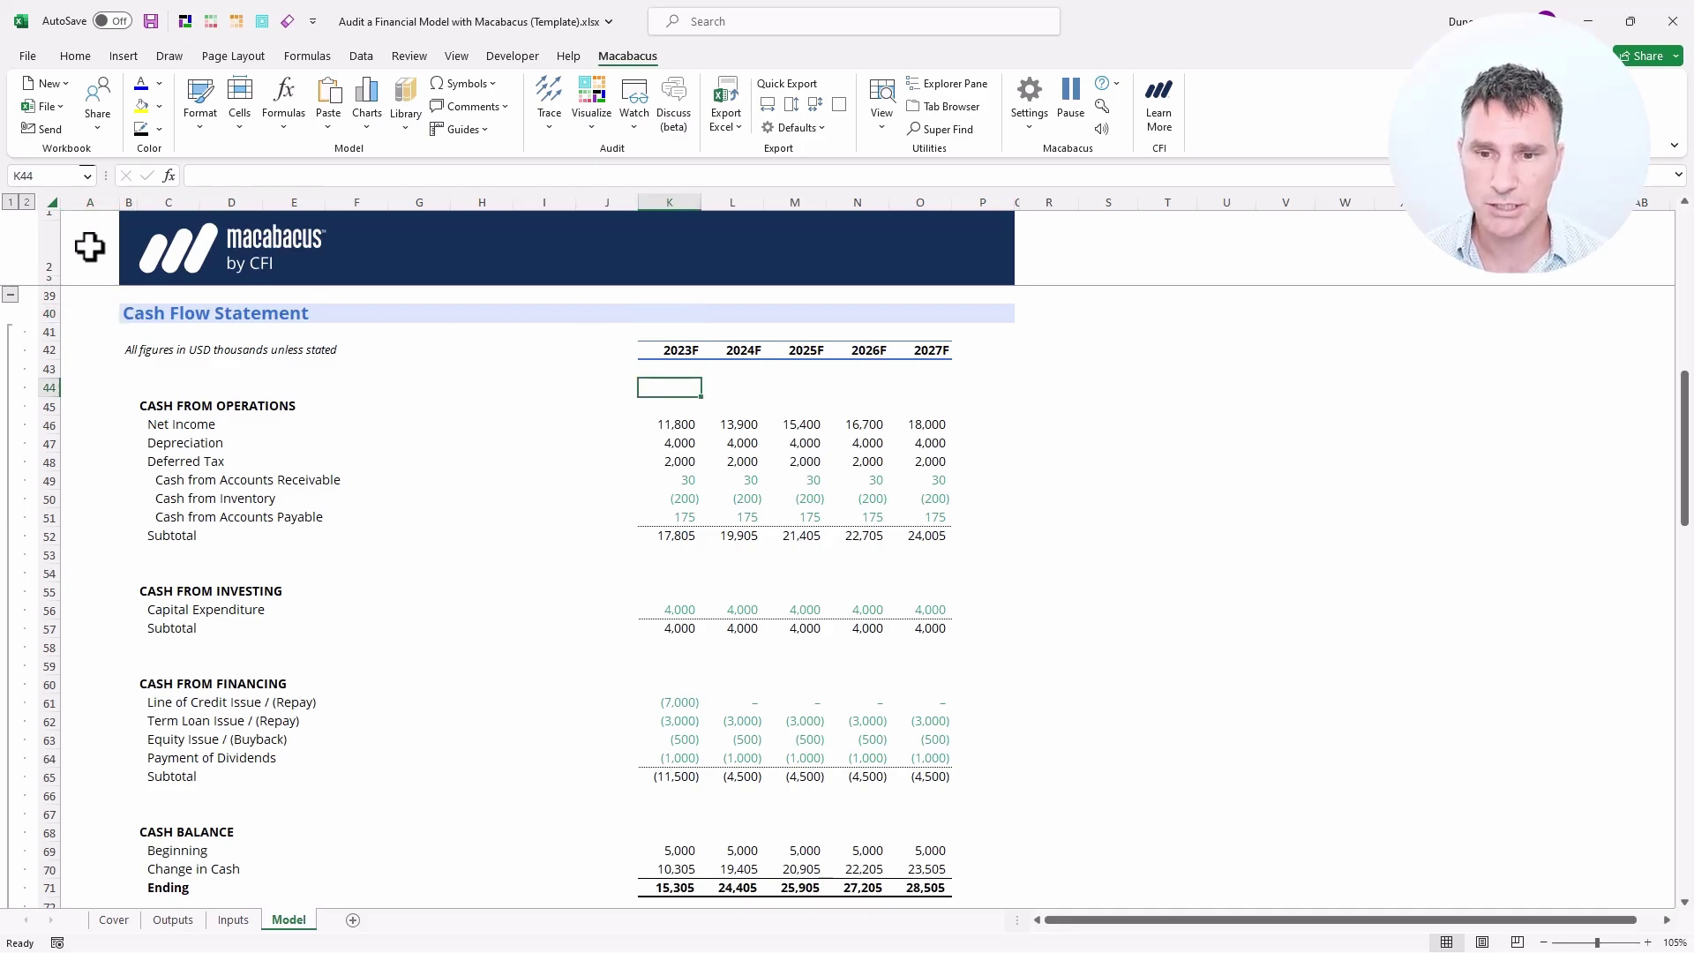
pyautogui.press('Down')
pyautogui.press('Down')
pyautogui.press('Left')
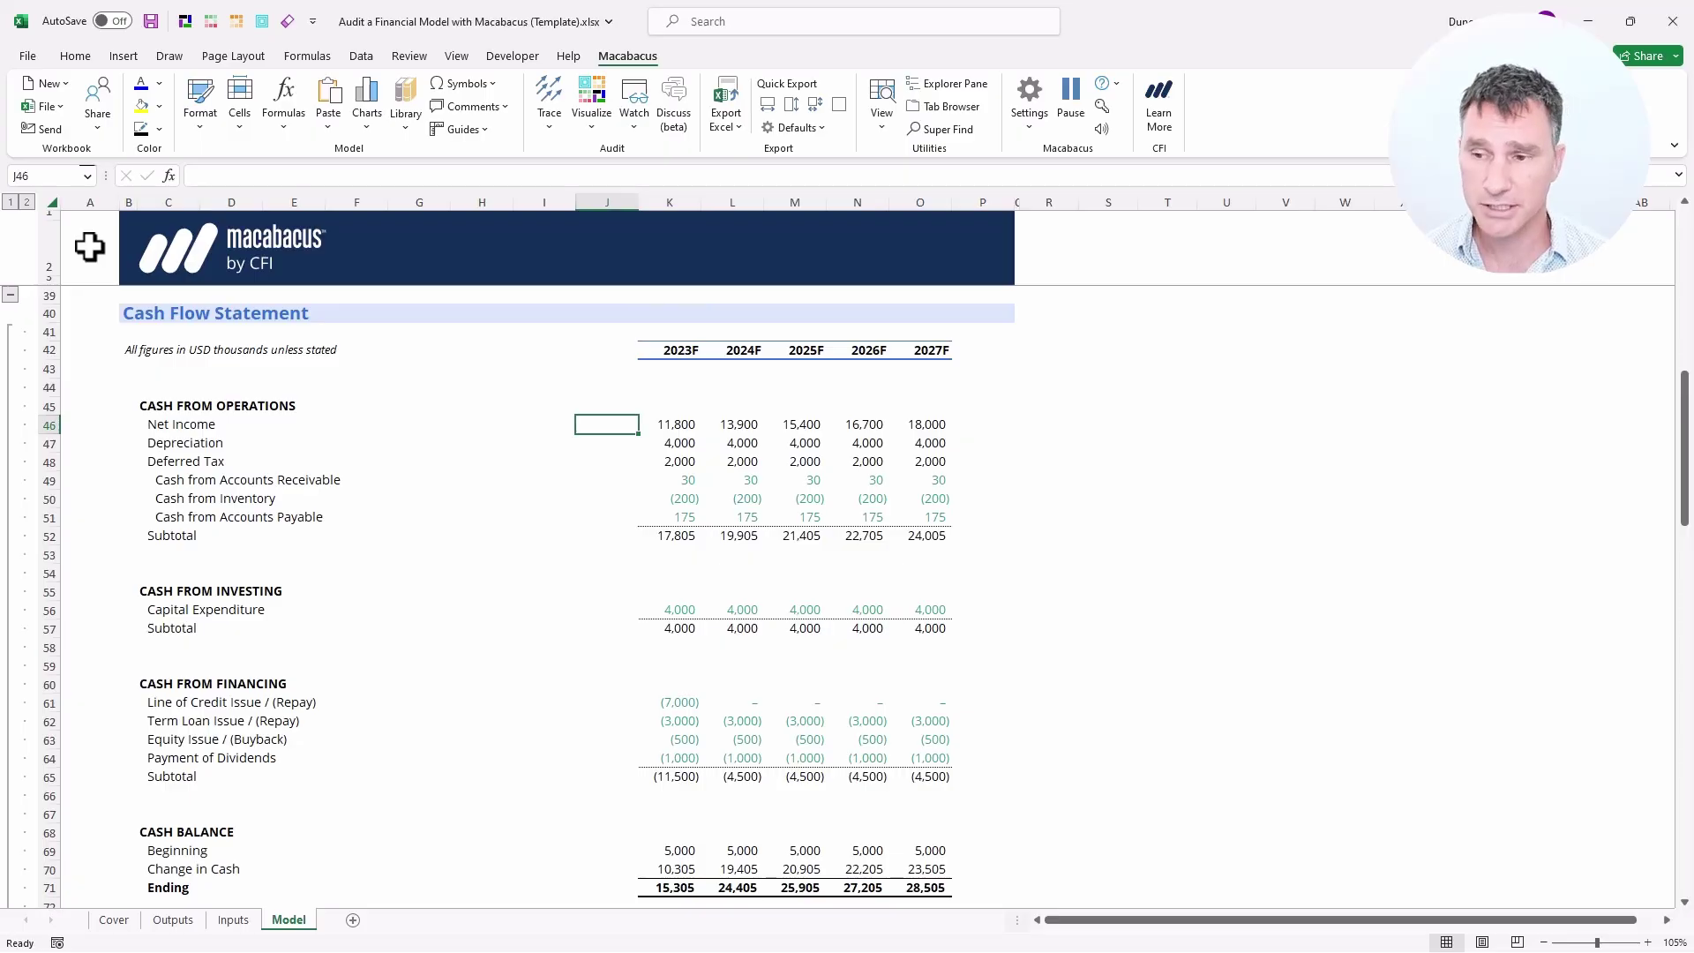
pyautogui.hotkey('shift', 'Right')
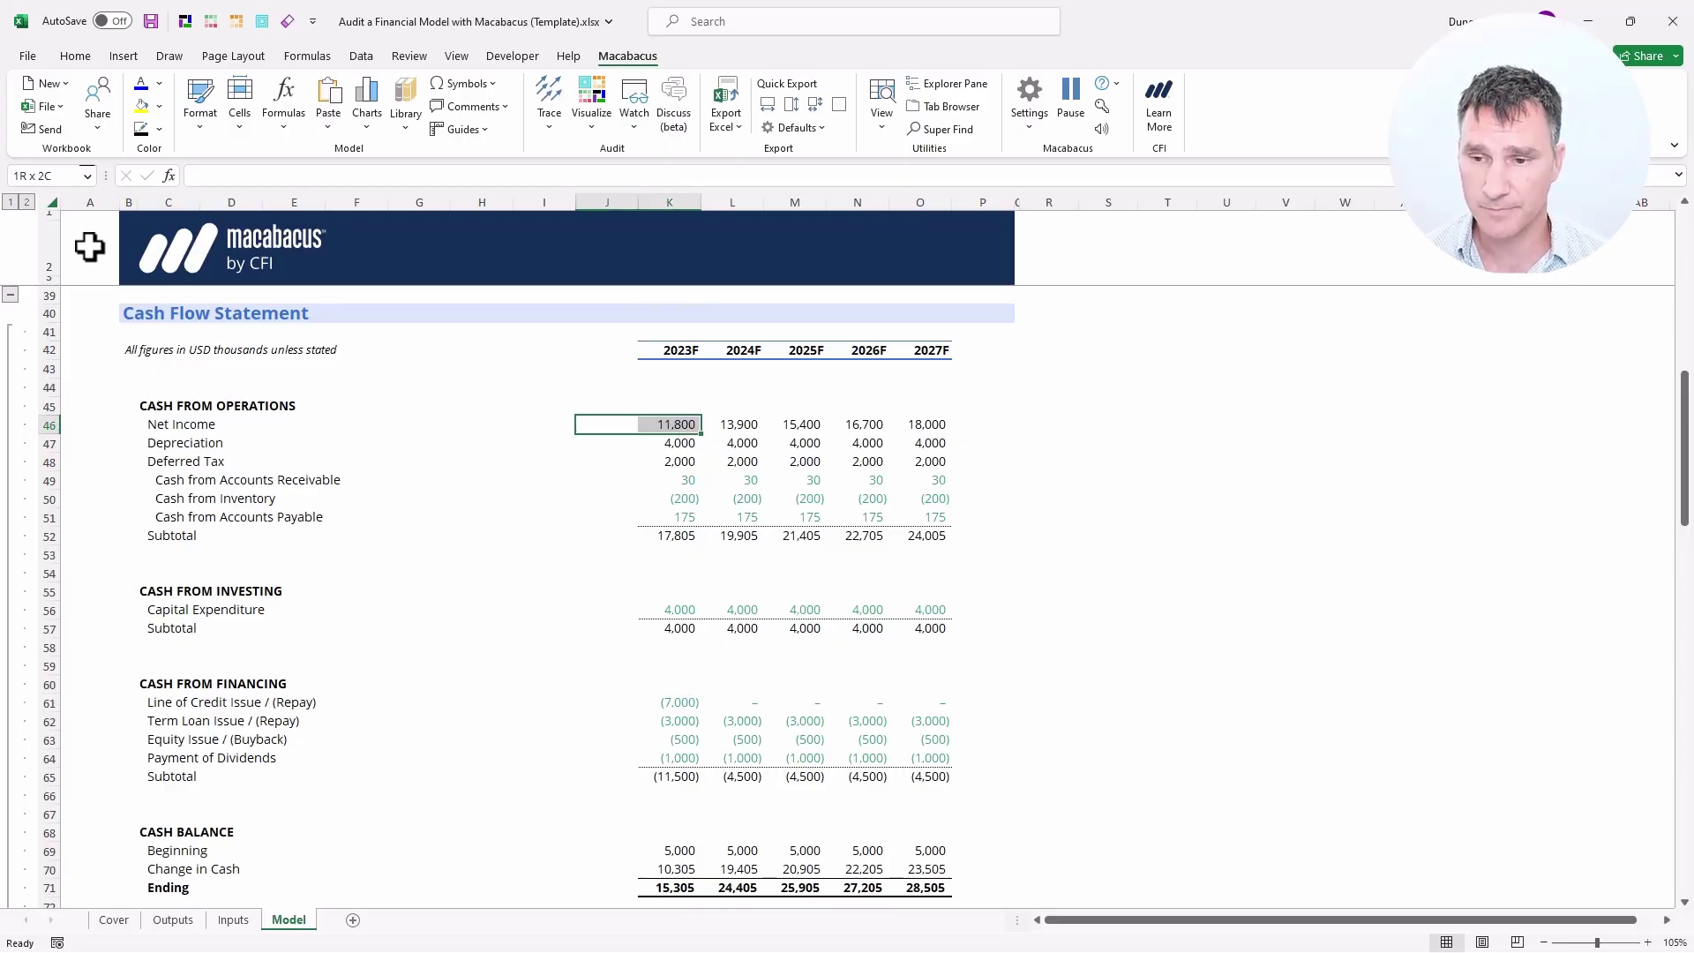
pyautogui.hotkey('shift', 'Down')
pyautogui.hotkey('shift', 'Down')
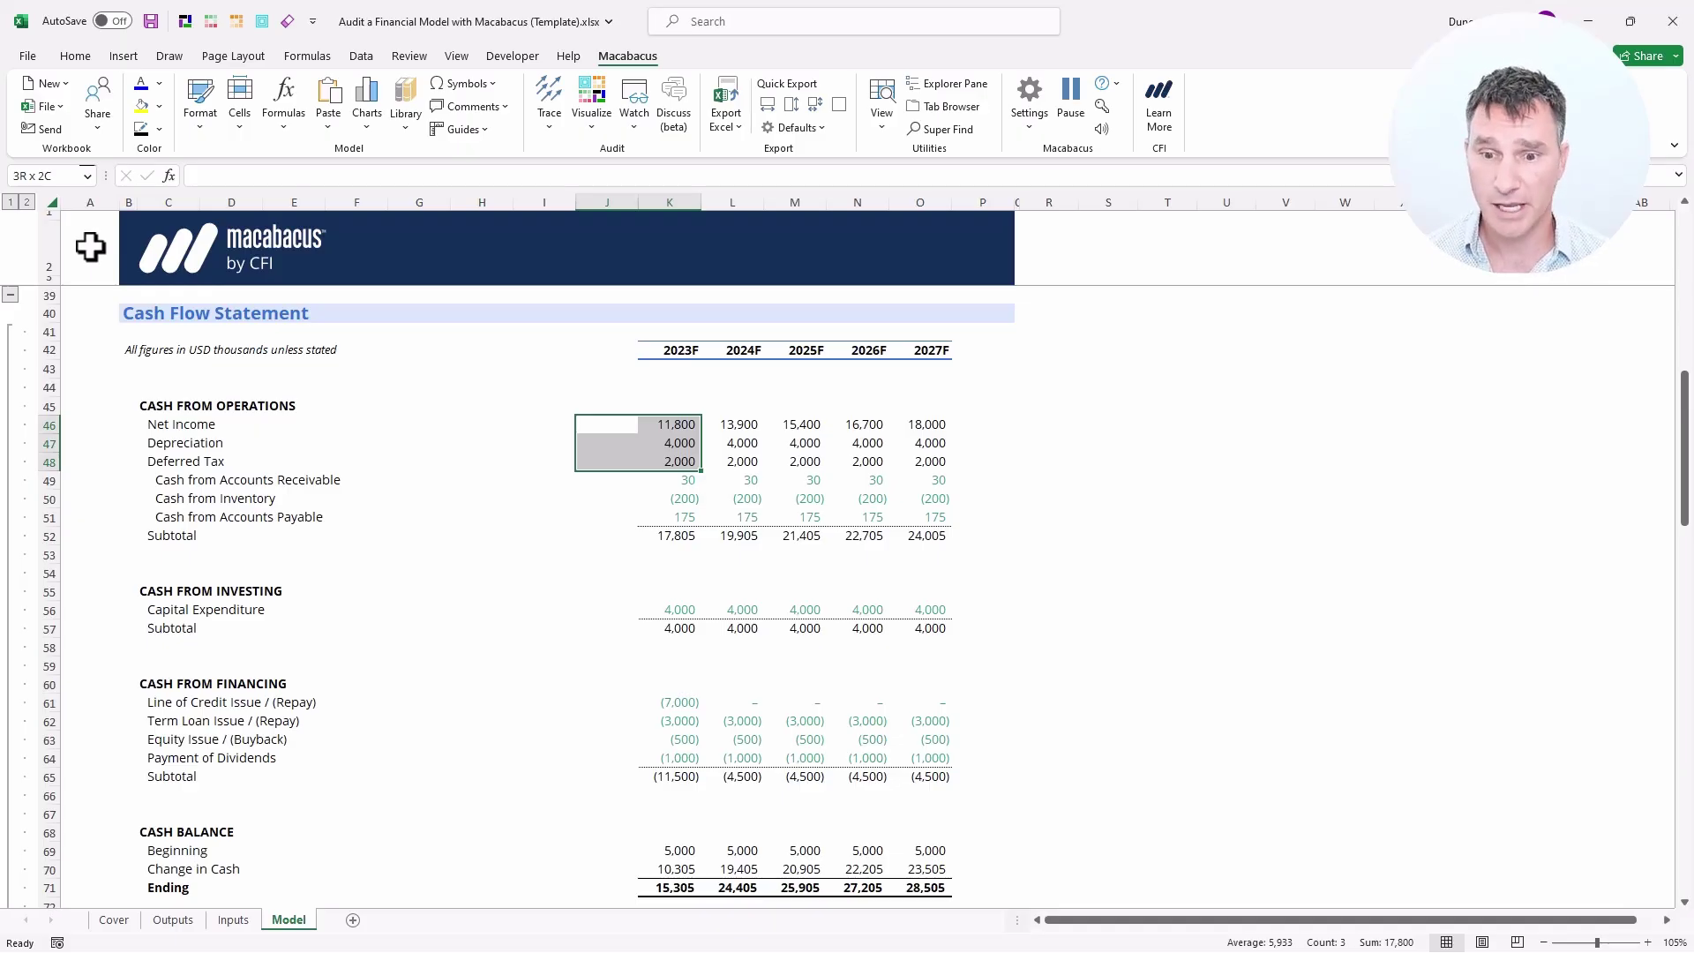
# Step: Examine the signs of the 2023F Accounts Receivable, Inventory and Accounts Payable cash flows
pyautogui.press('Down')
pyautogui.press('Down')
pyautogui.press('Down')
pyautogui.hotkey('shift', 'Right')
pyautogui.hotkey('shift', 'Down')
pyautogui.hotkey('shift', 'Down')
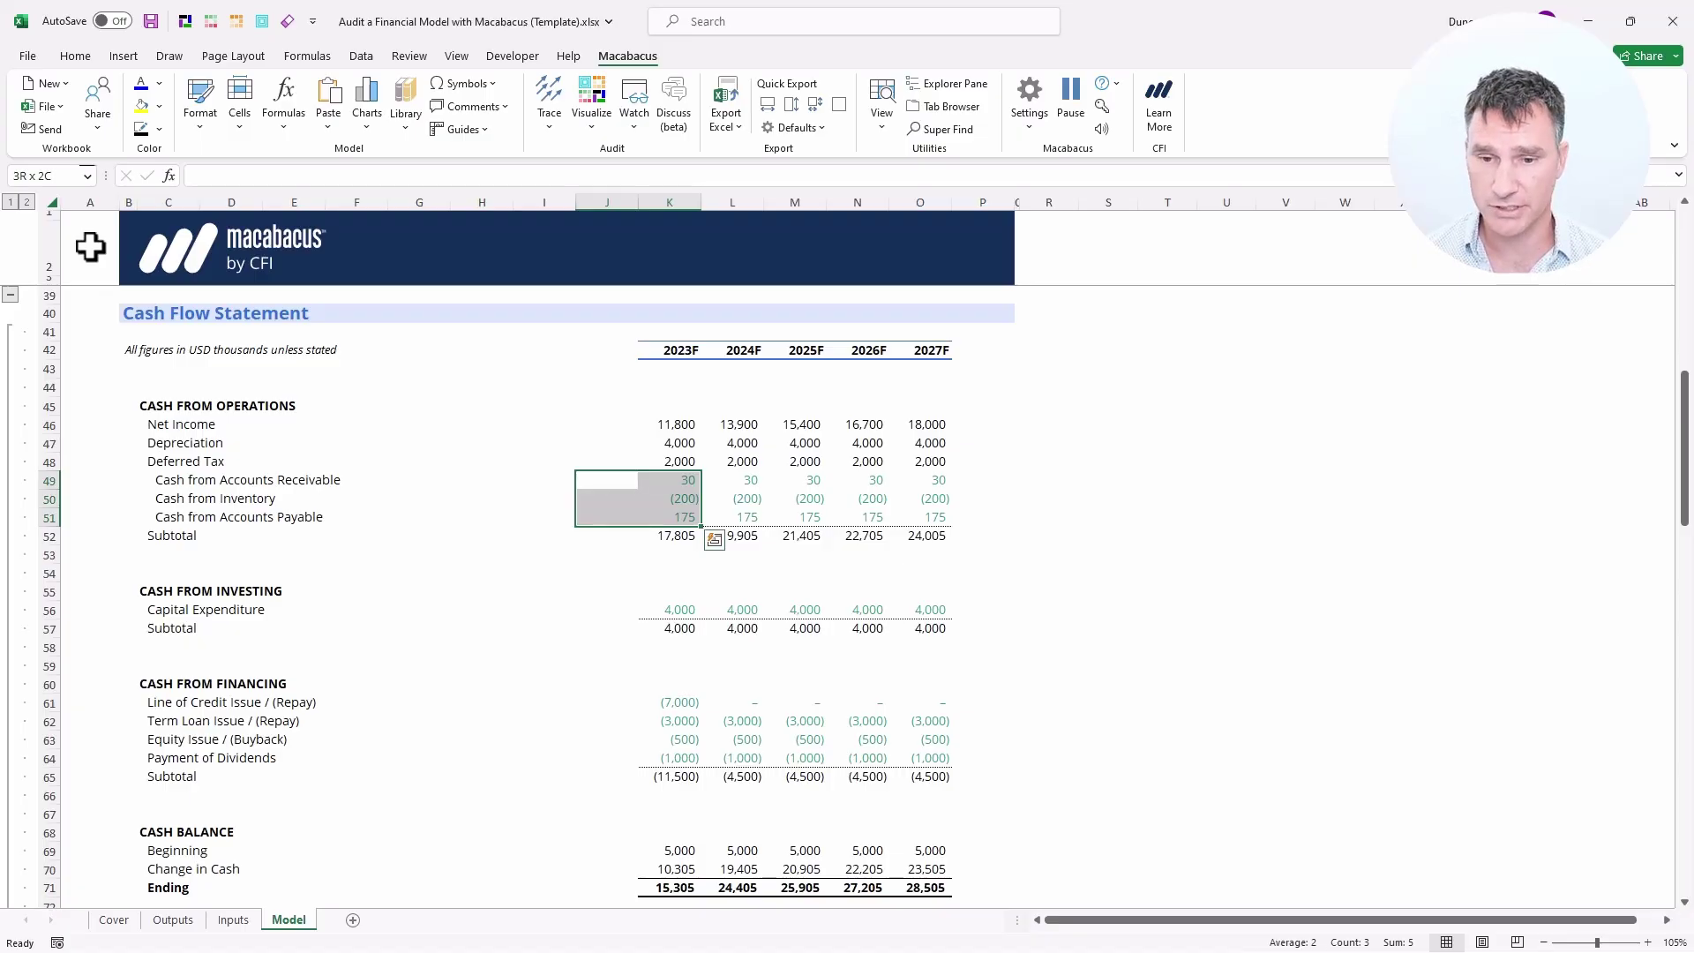
# Step: Check the range summed by the 2023F Cash from Operations Subtotal formula in K52
pyautogui.press('Down')
pyautogui.press('Down')
pyautogui.press('Down')
pyautogui.press('Right')
pyautogui.press('F2')
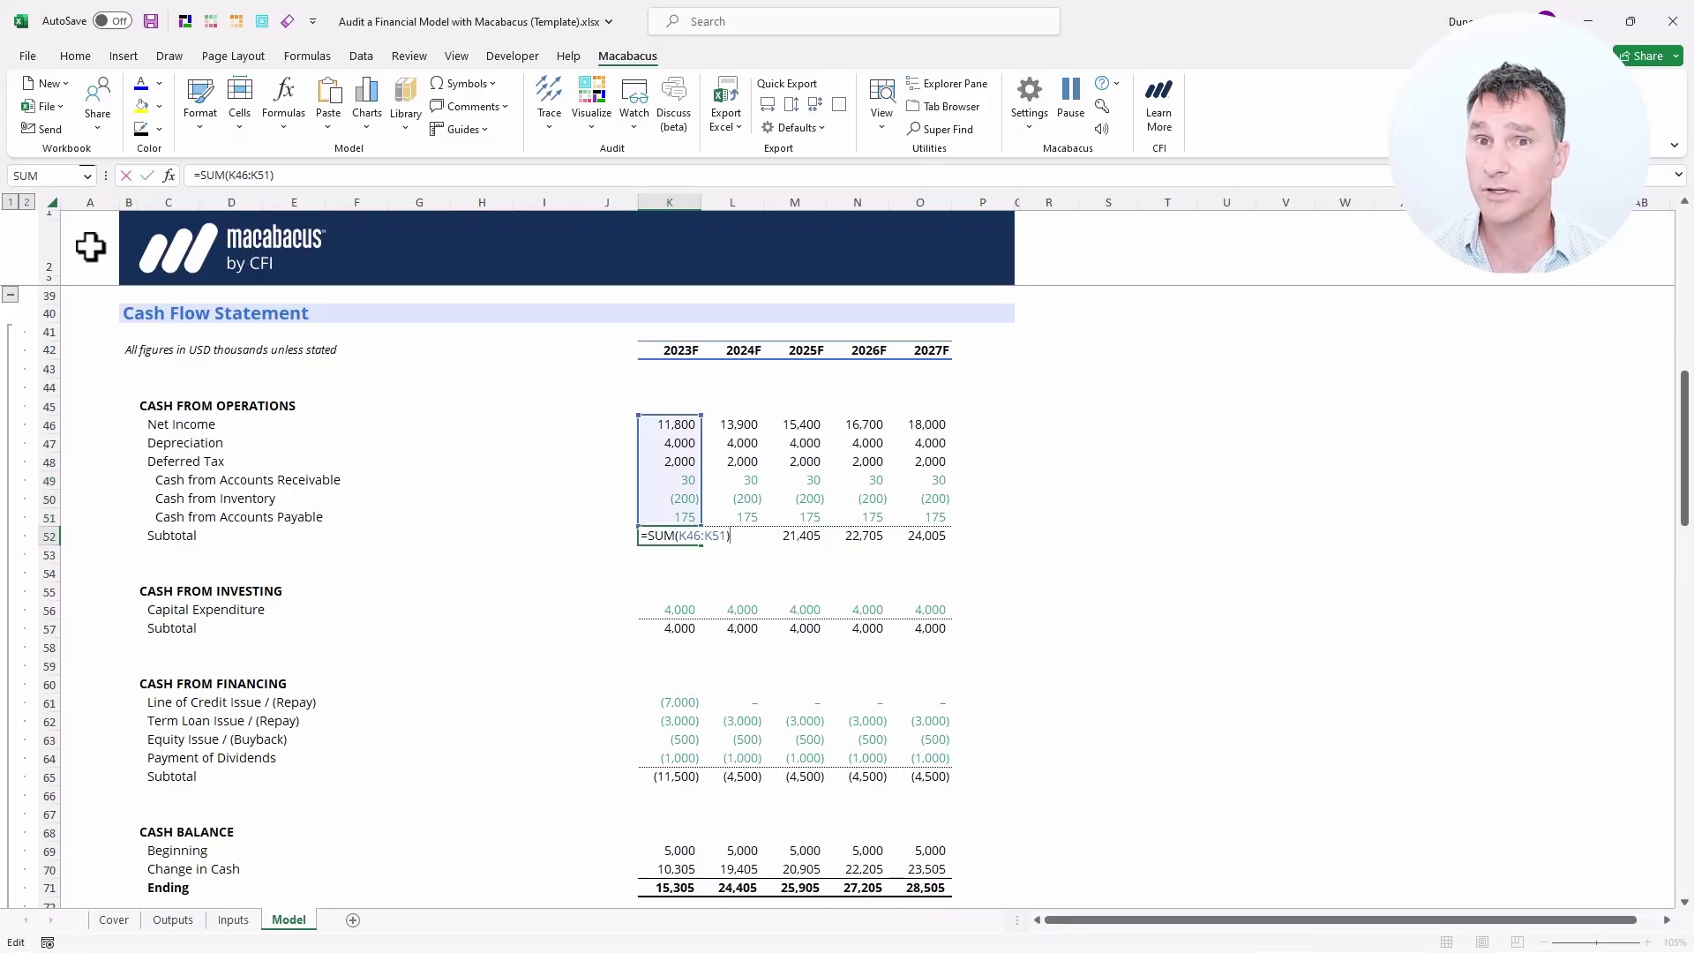
pyautogui.press('Return')
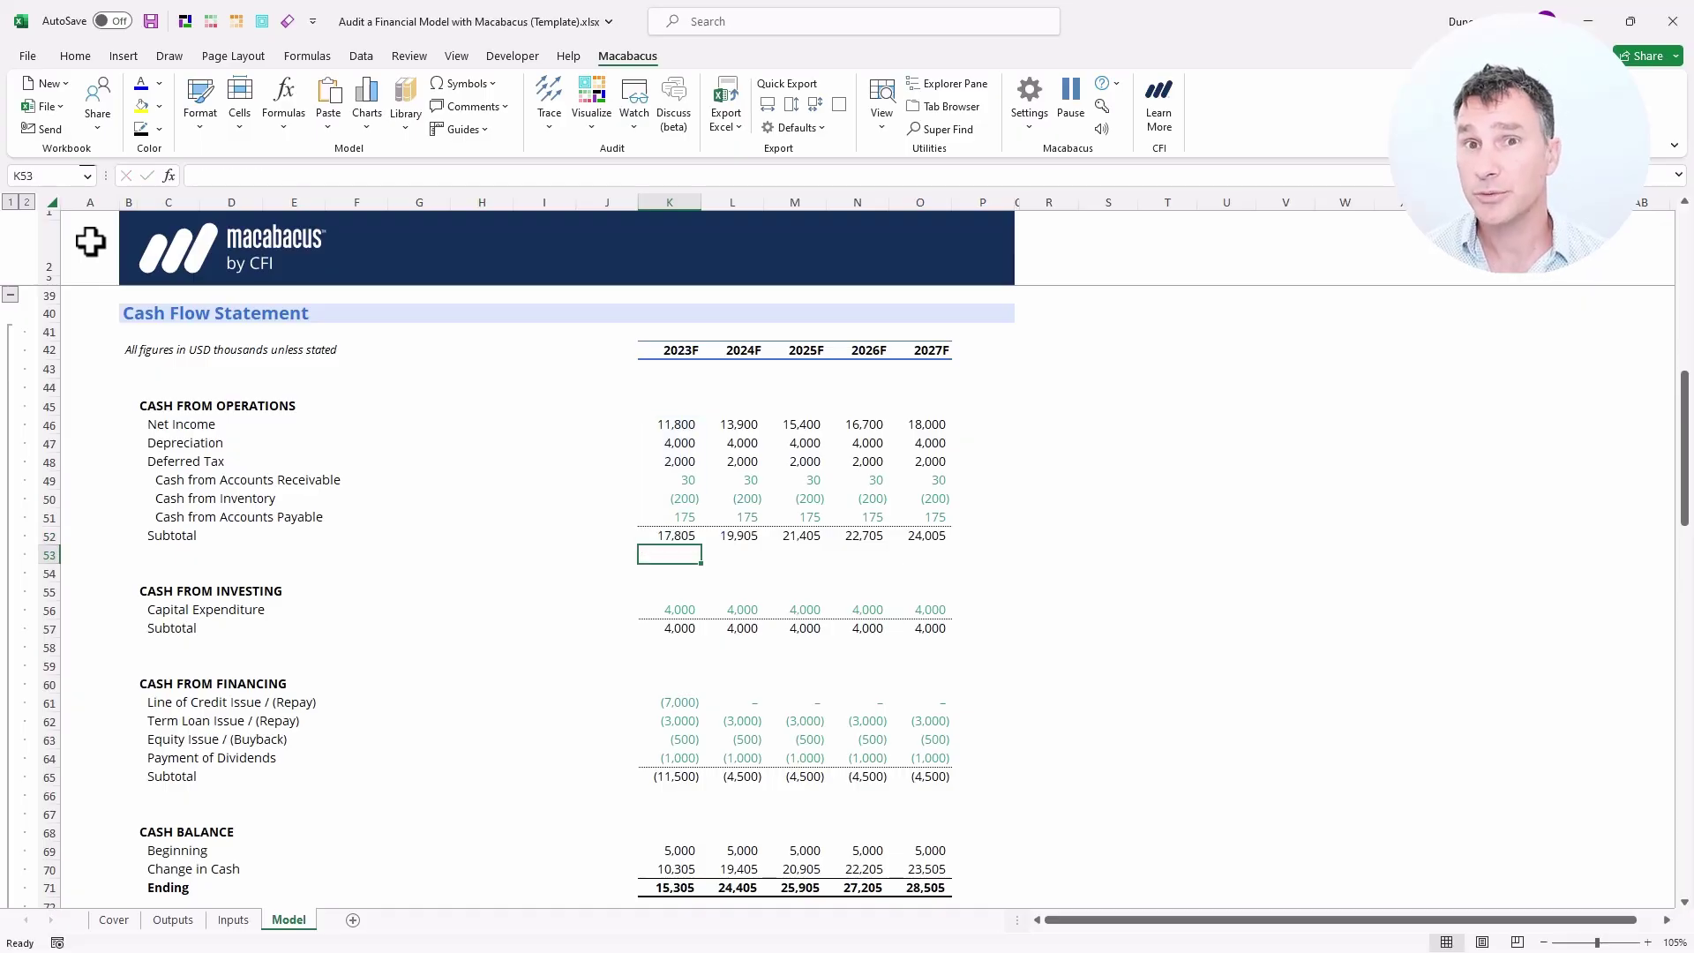
# Step: Try Macabacus Flip Sign on the Capital Expenditure formulas in K56:O56, and reverse the sign flip
pyautogui.press('Down')
pyautogui.press('Down')
pyautogui.press('Down')
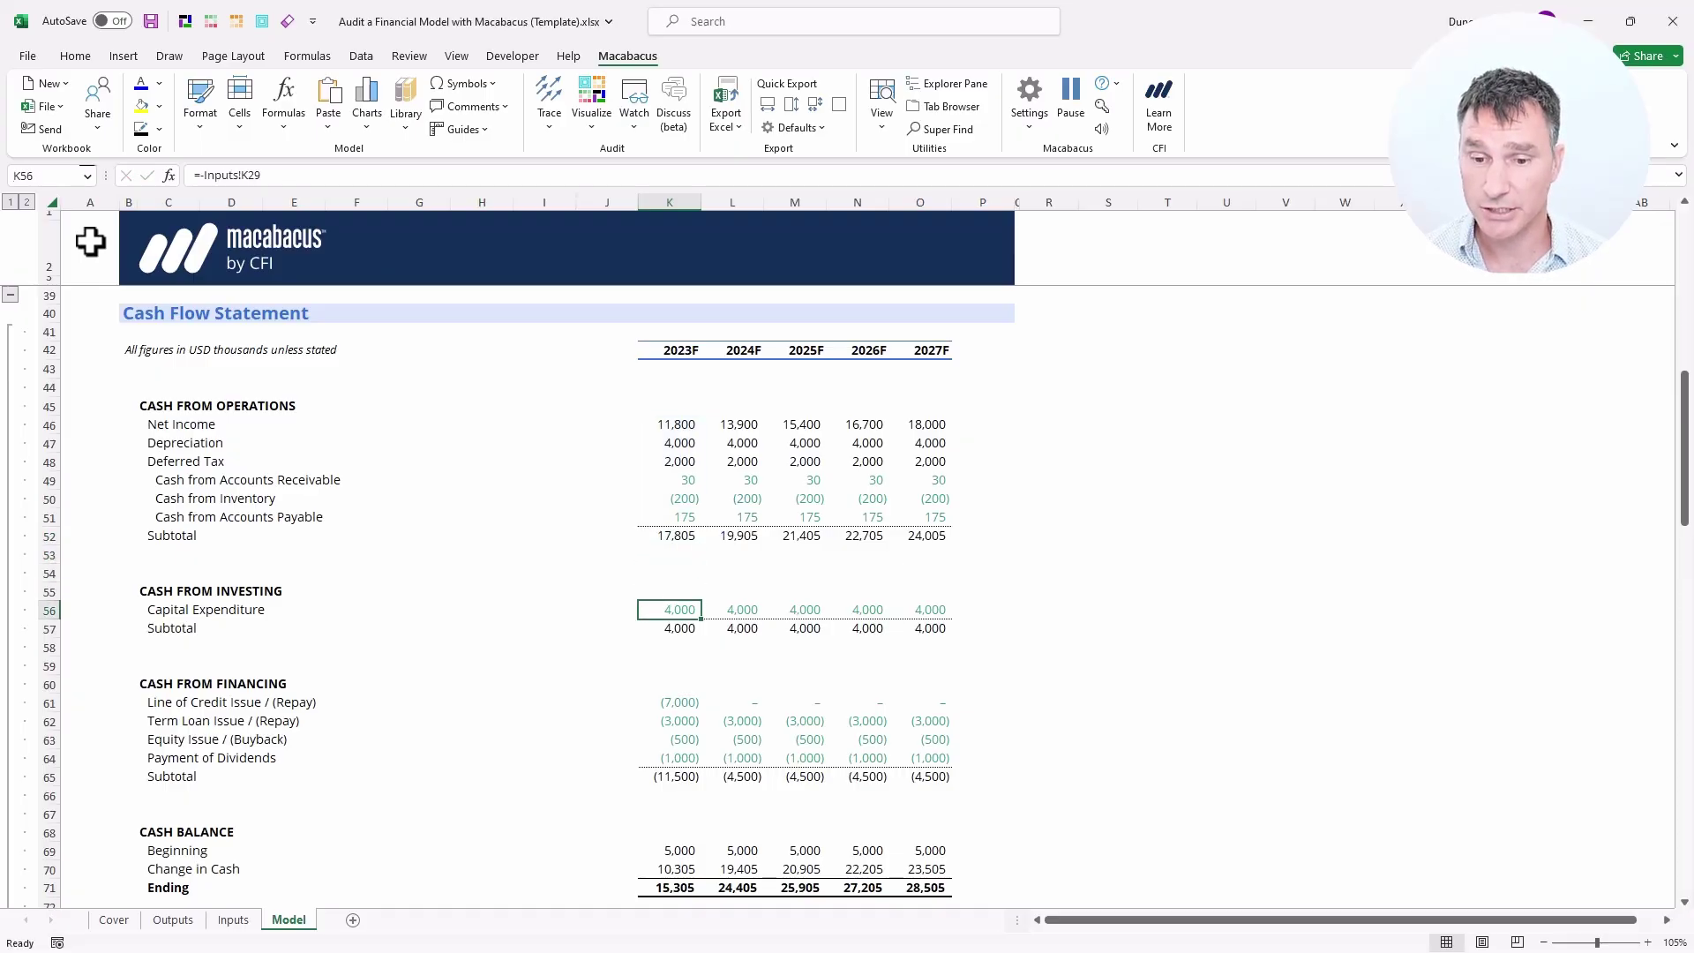
pyautogui.press('Left')
pyautogui.hotkey('shift', 'Right')
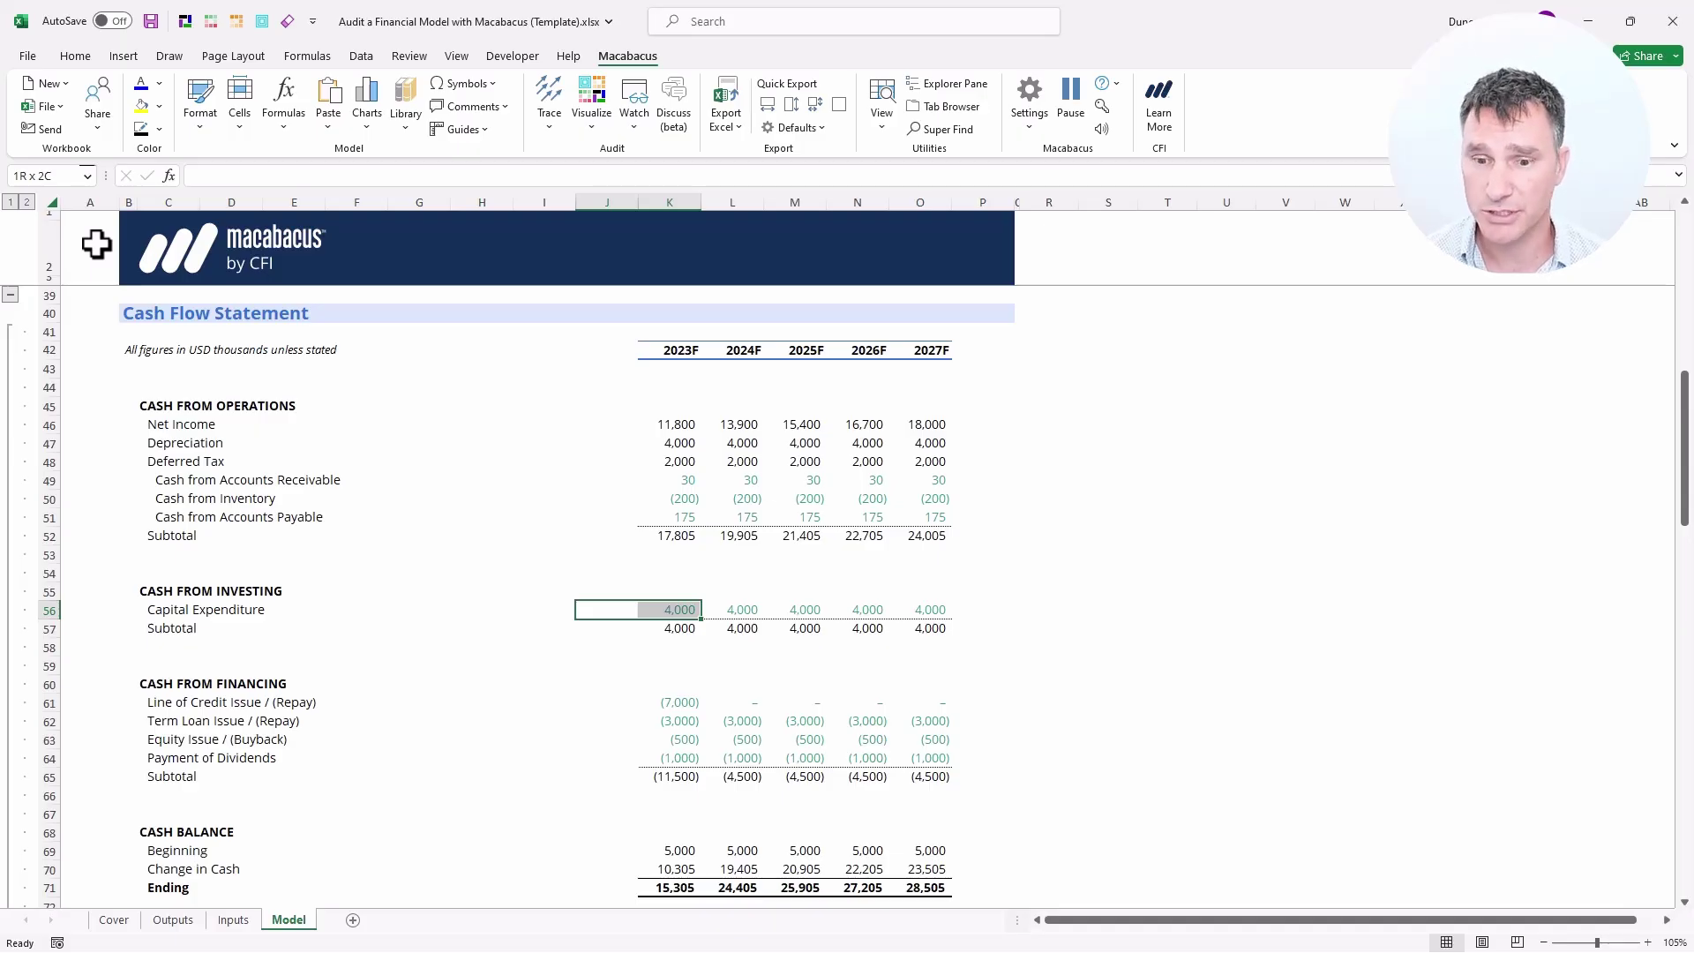
pyautogui.hotkey('shift', 'Left')
pyautogui.press('Right')
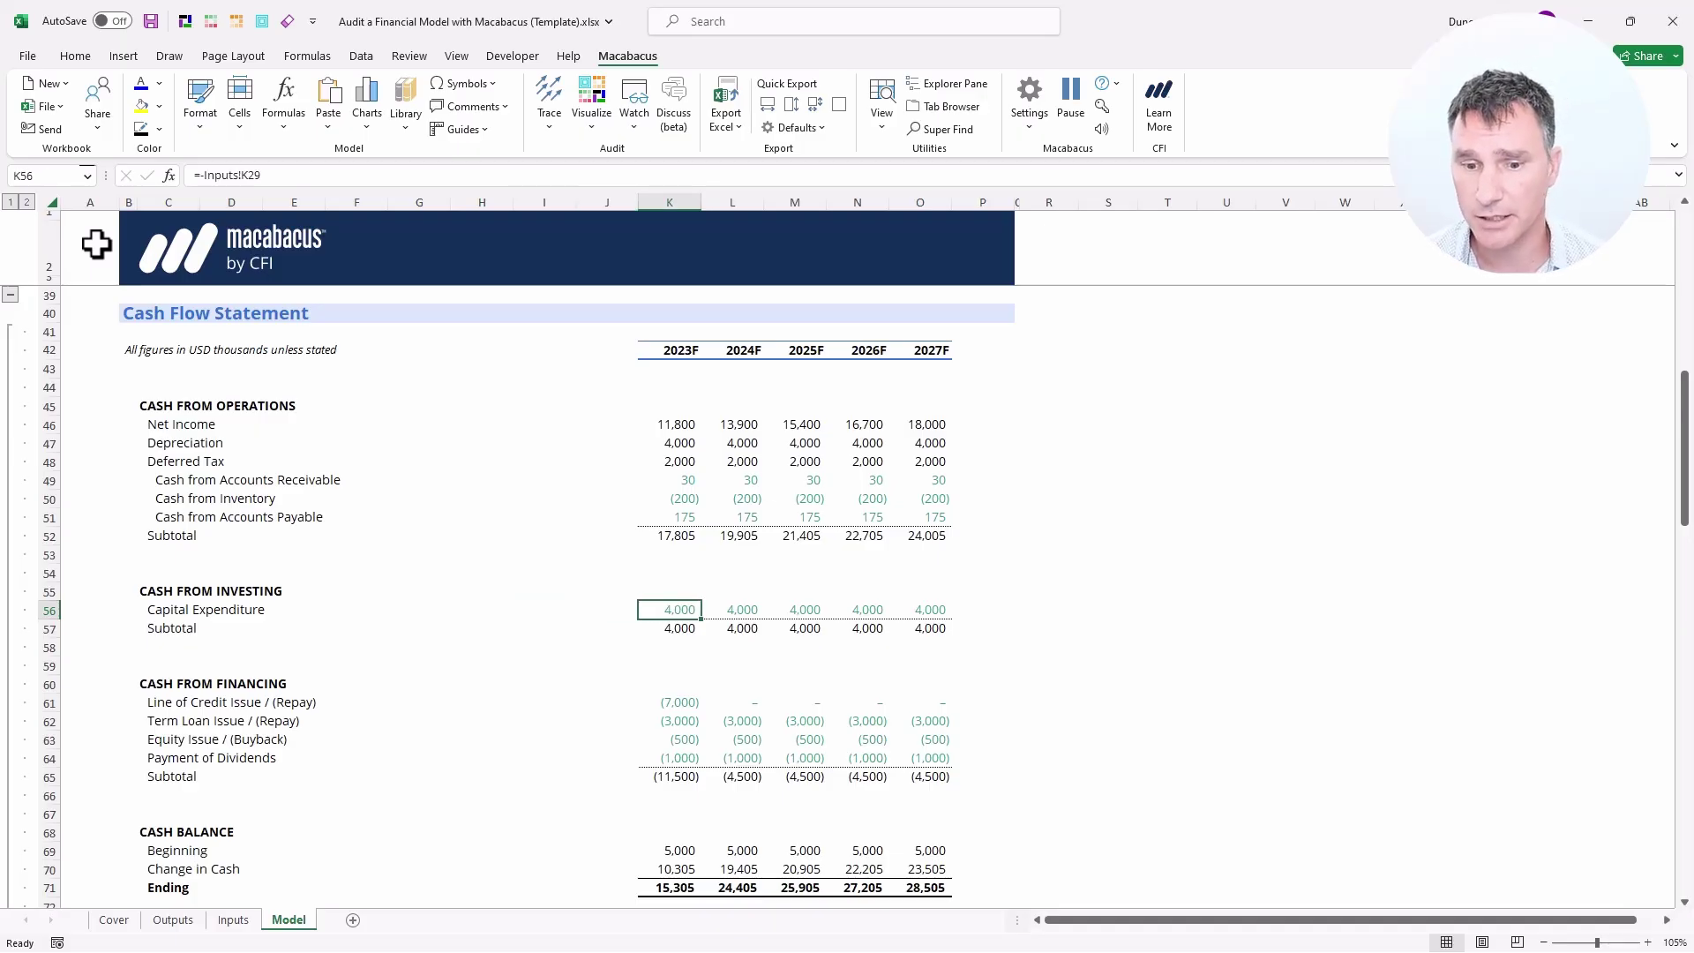
pyautogui.hotkey('ctrl', 'shift', 'Right')
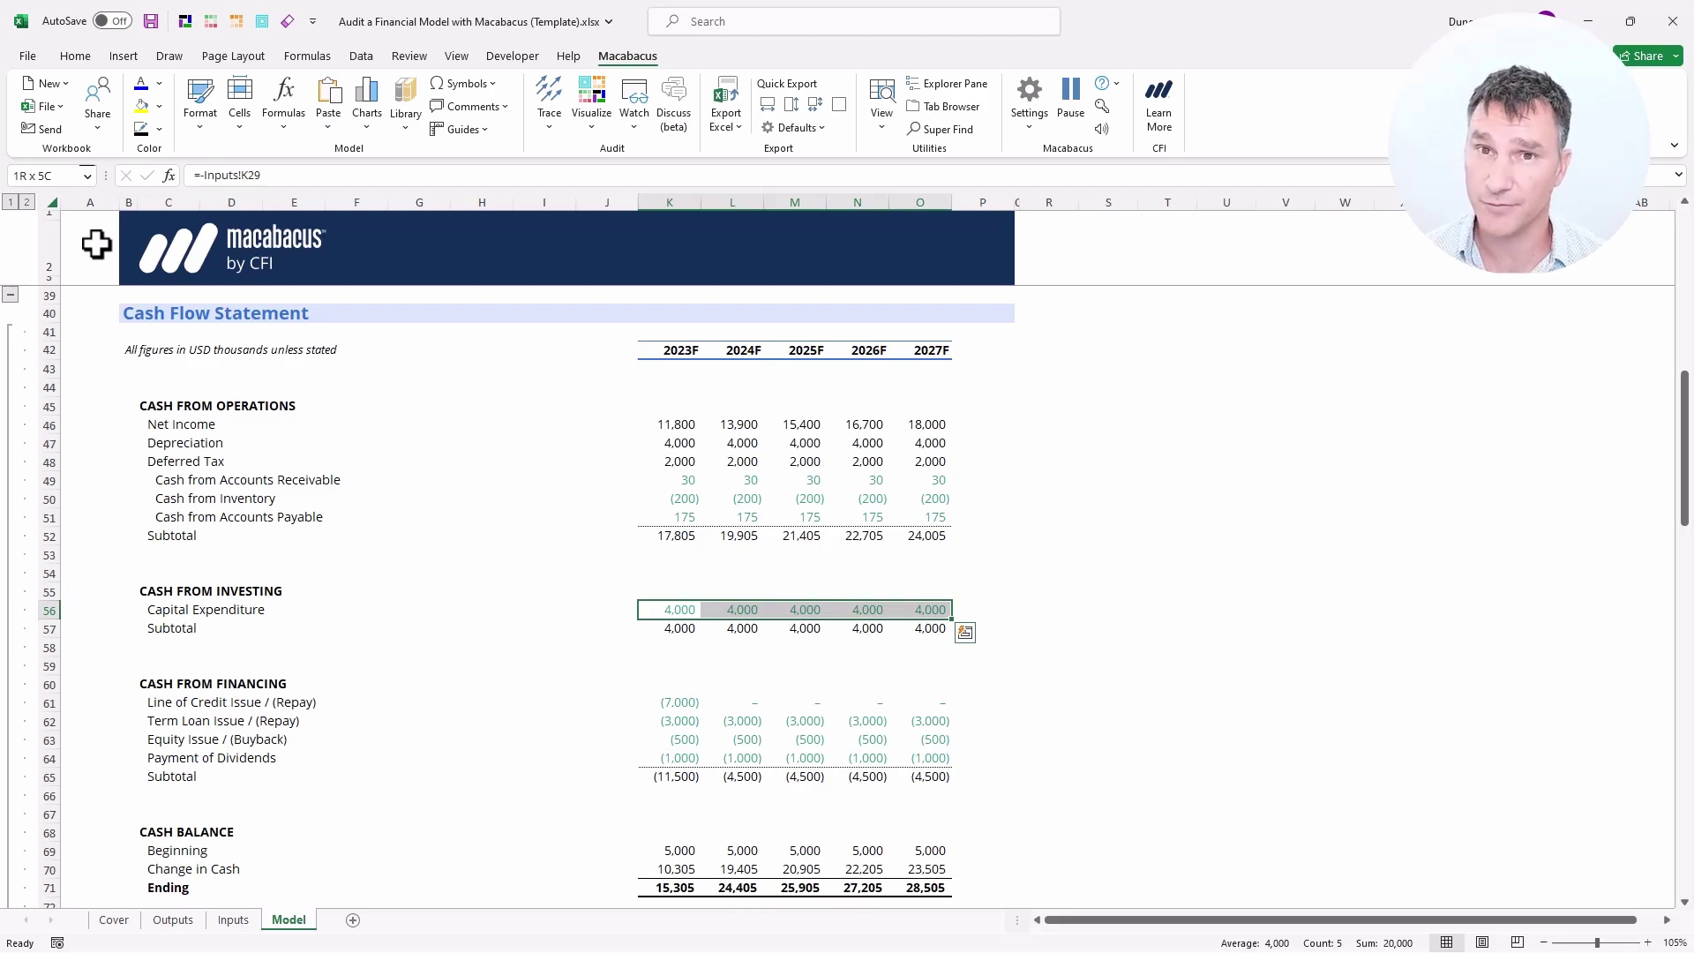
pyautogui.hotkey('ctrl', 'shift', 'n')
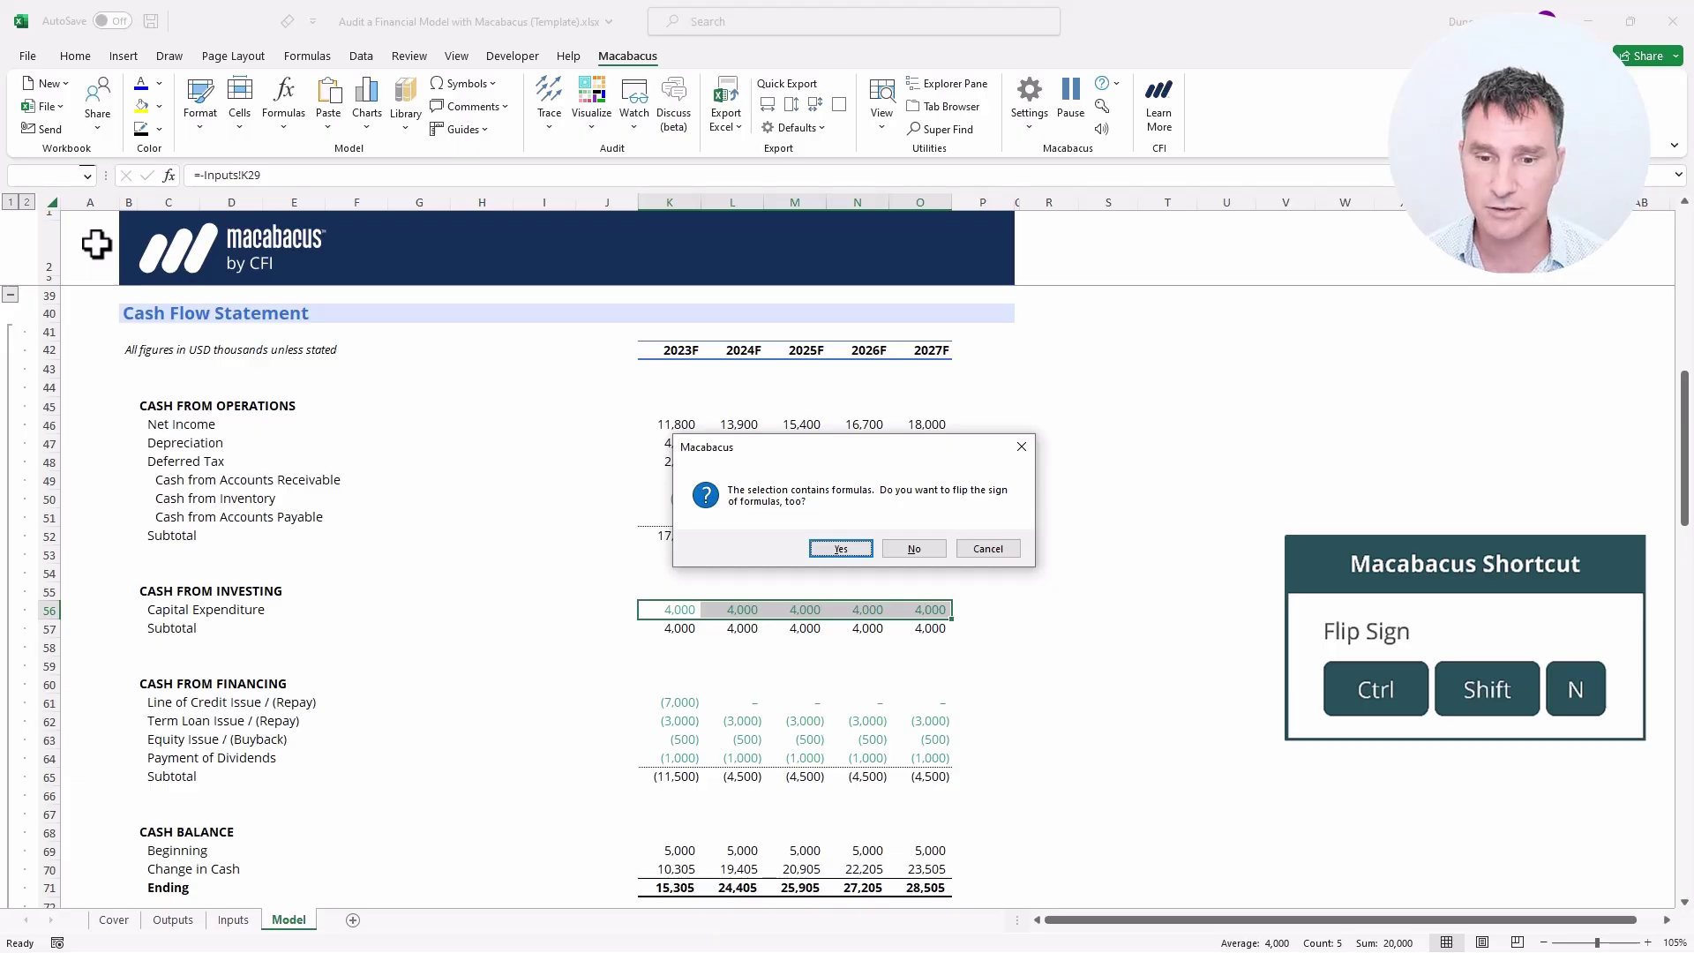
pyautogui.press('Return')
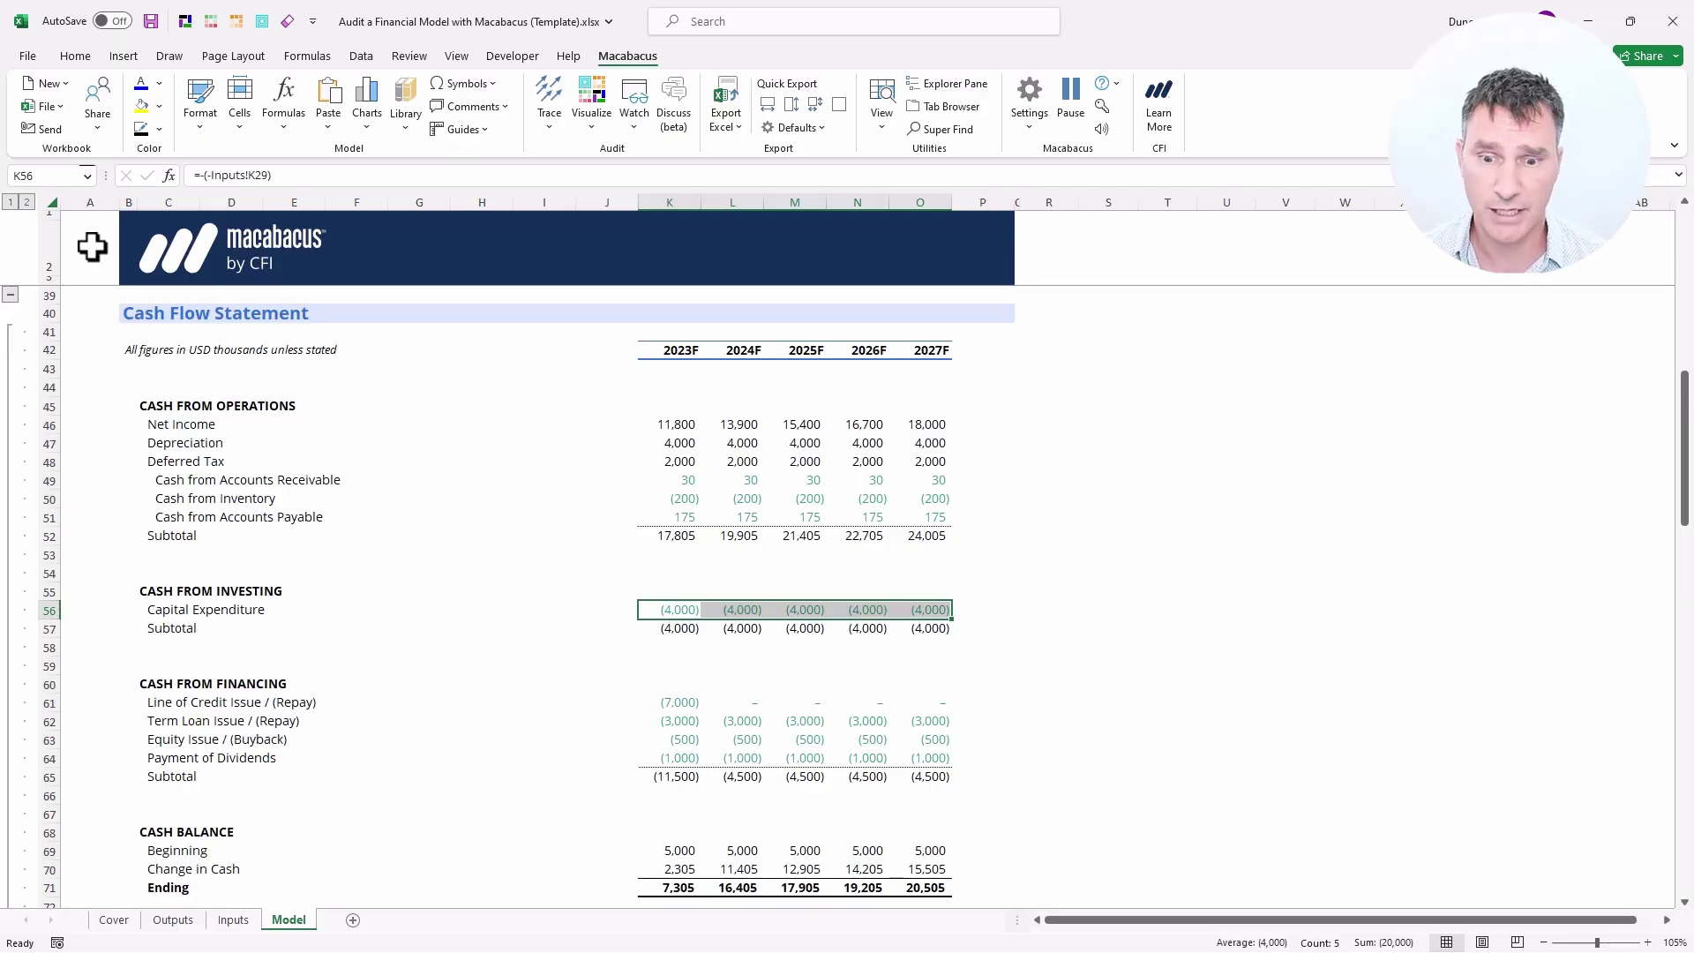
pyautogui.hotkey('ctrl', 'alt', 'shift', '~')
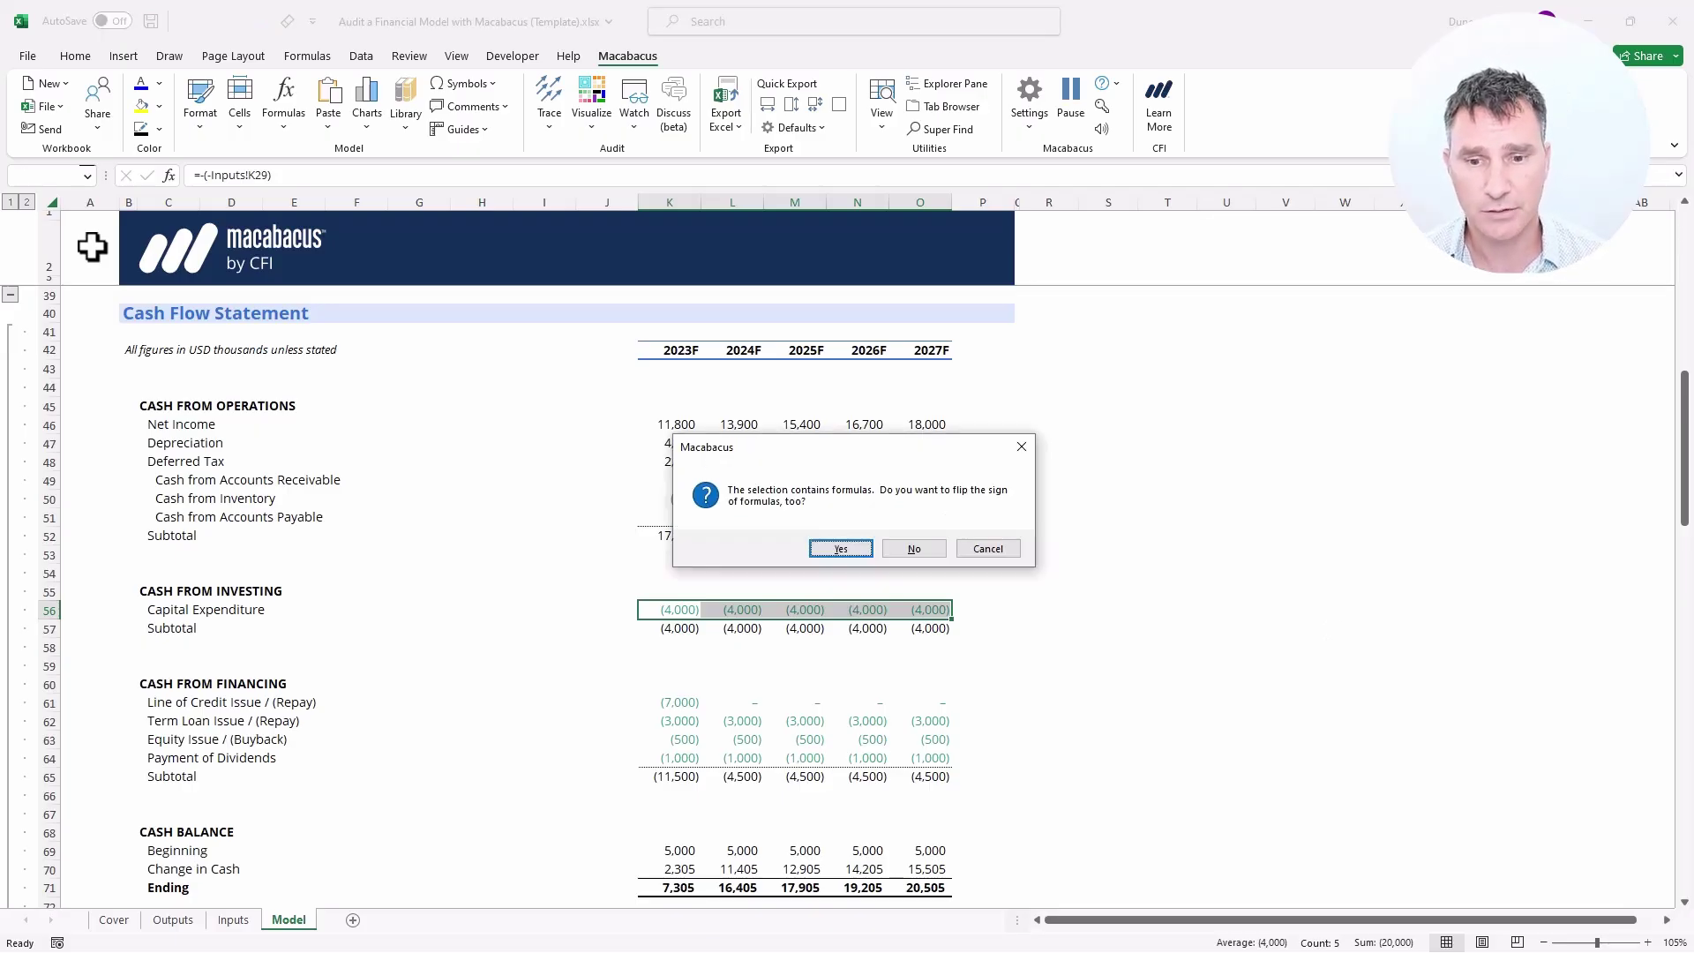
pyautogui.press('Return')
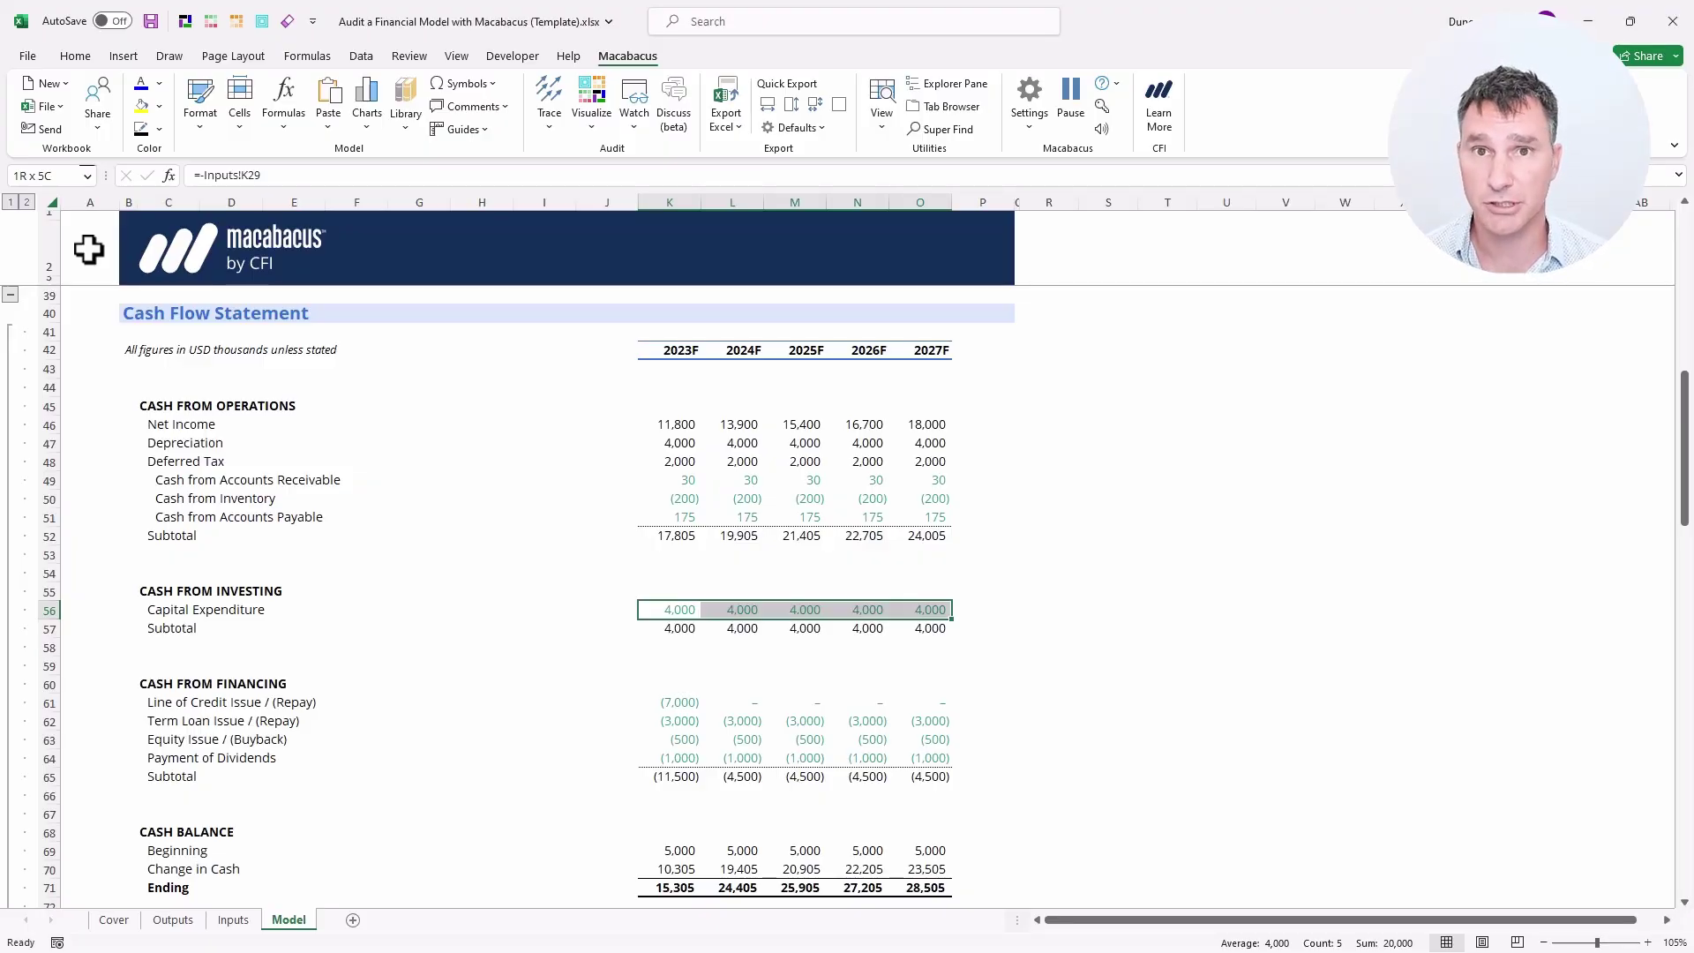
# Step: Trace the precedents of 2023F Capital Expenditure (K56), correct its formula to =Inputs!K29 and fill it across through 2027F
pyautogui.hotkey('ctrl', 'shift', 'Left')
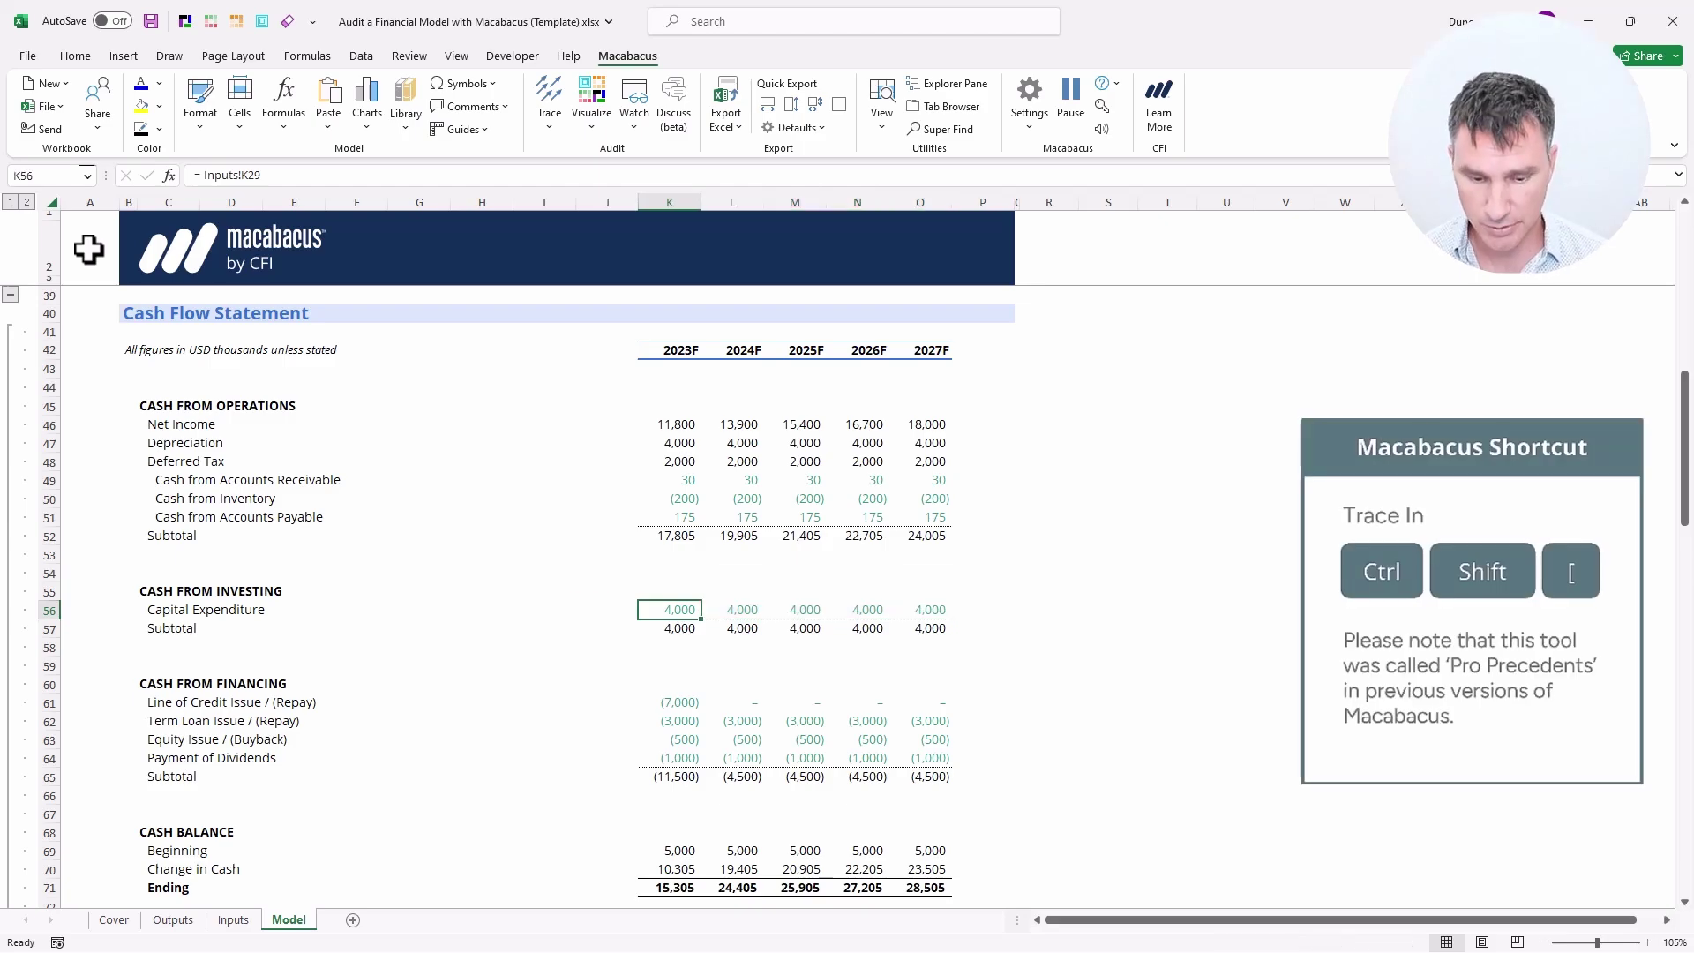
pyautogui.hotkey('ctrl', 'shift', '[')
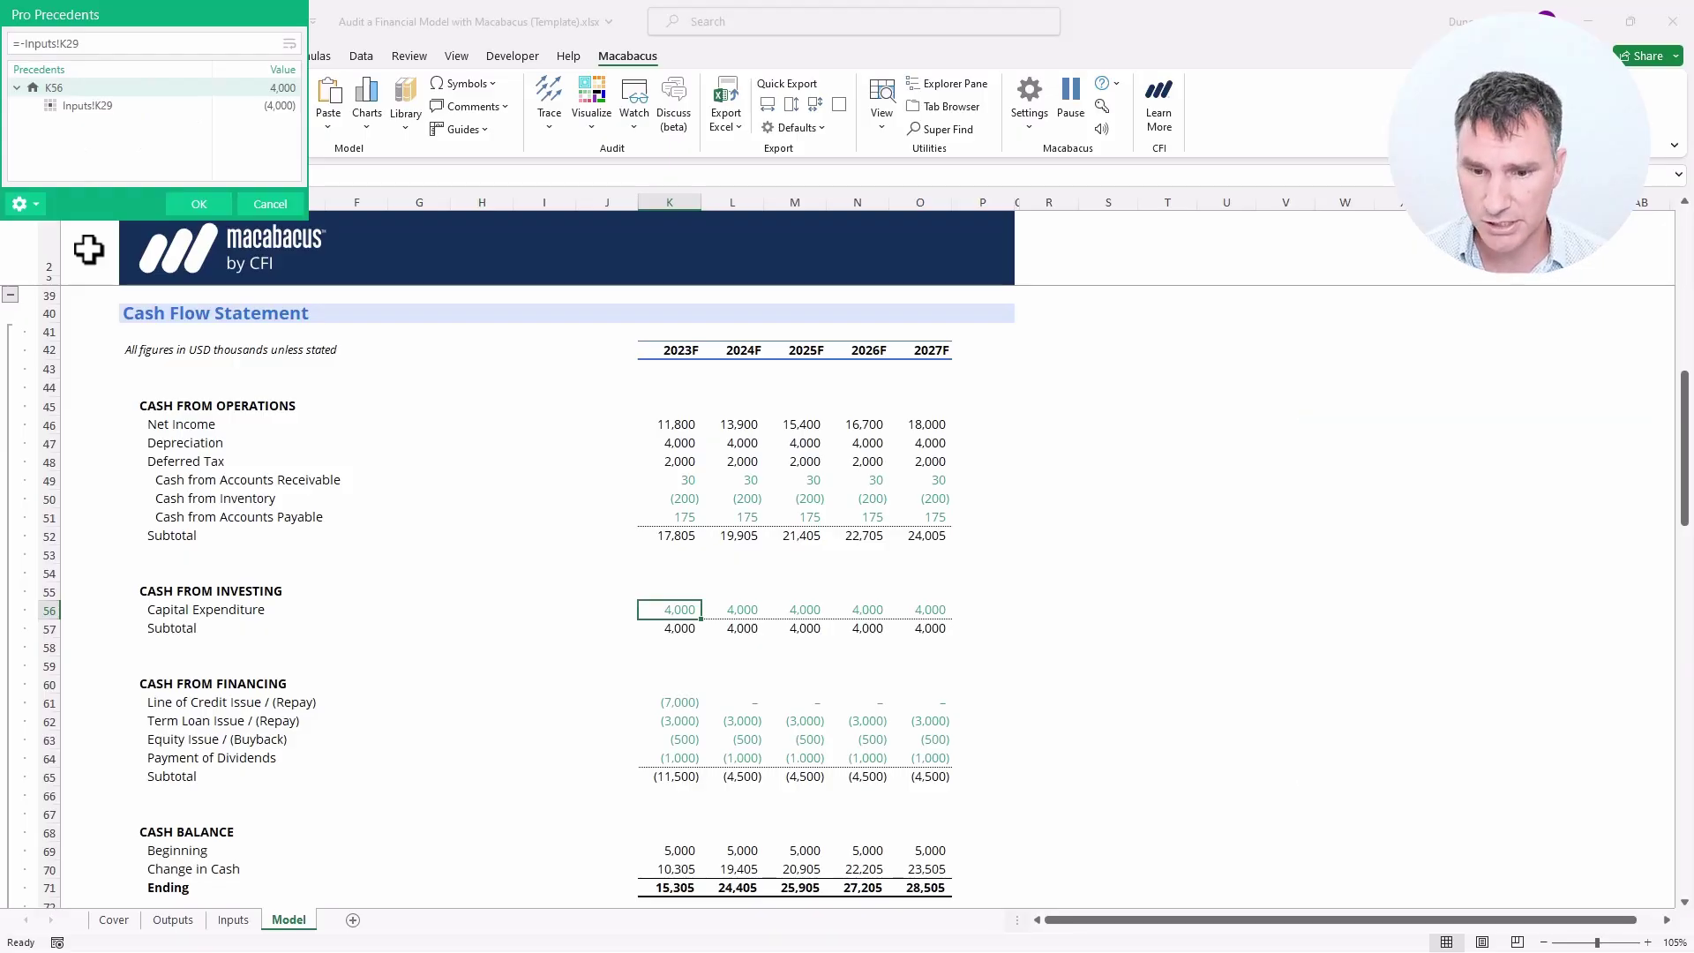
pyautogui.press('F2')
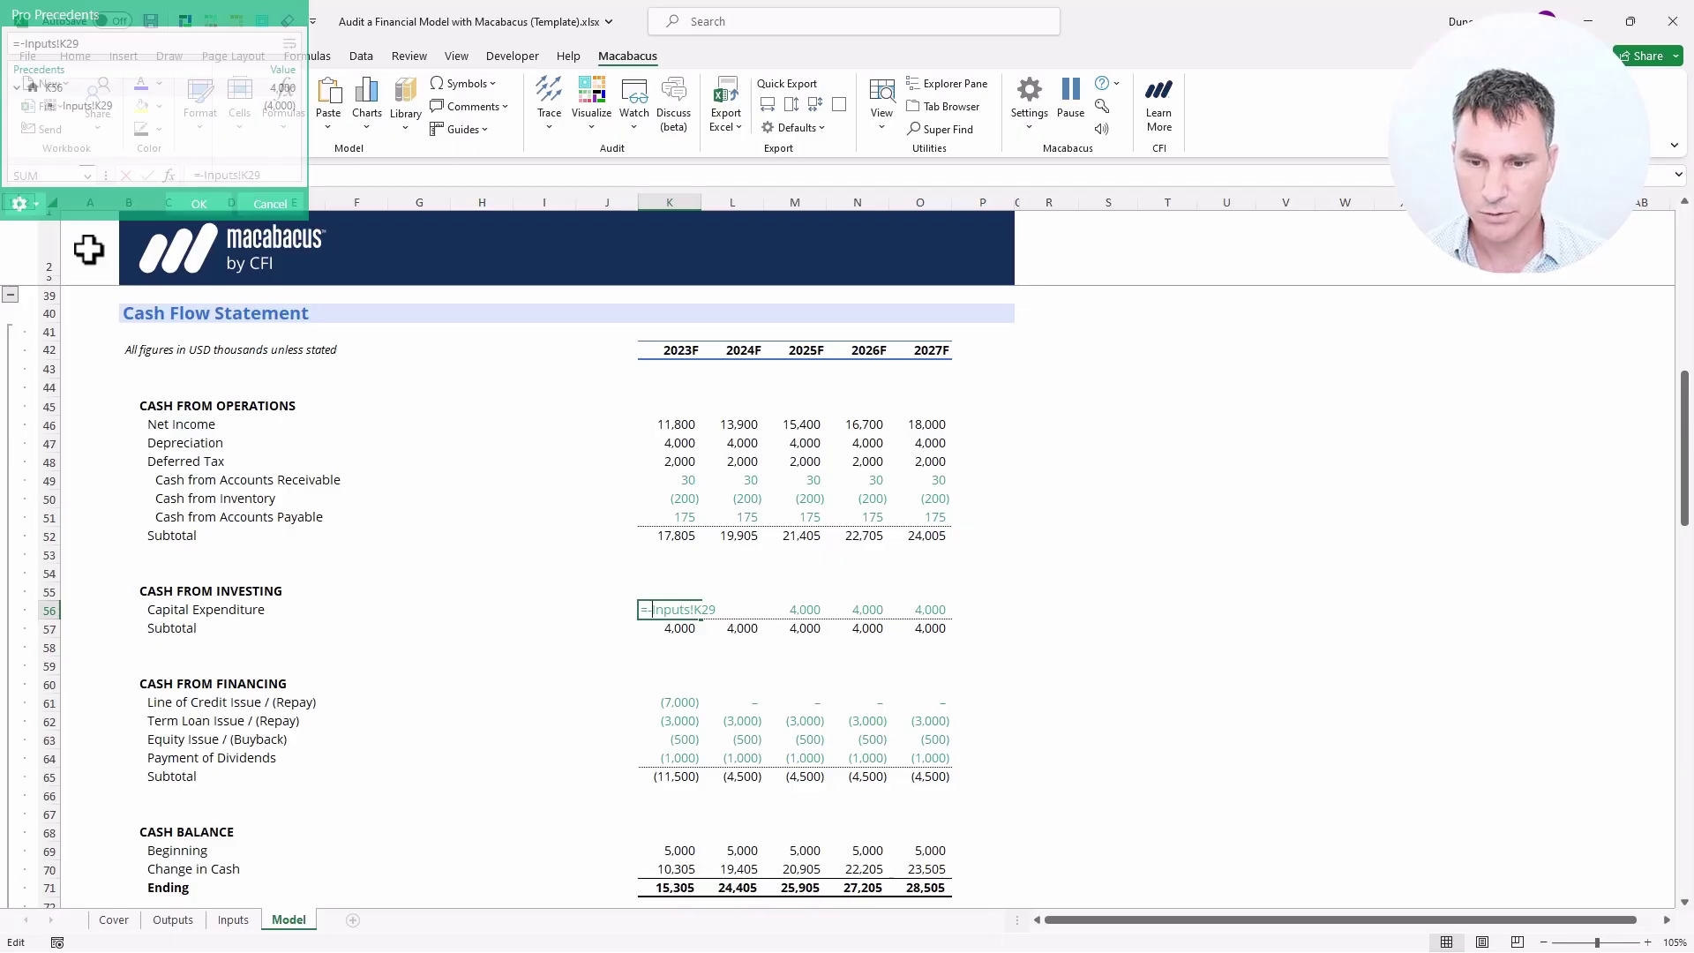
pyautogui.press('BackSpace')
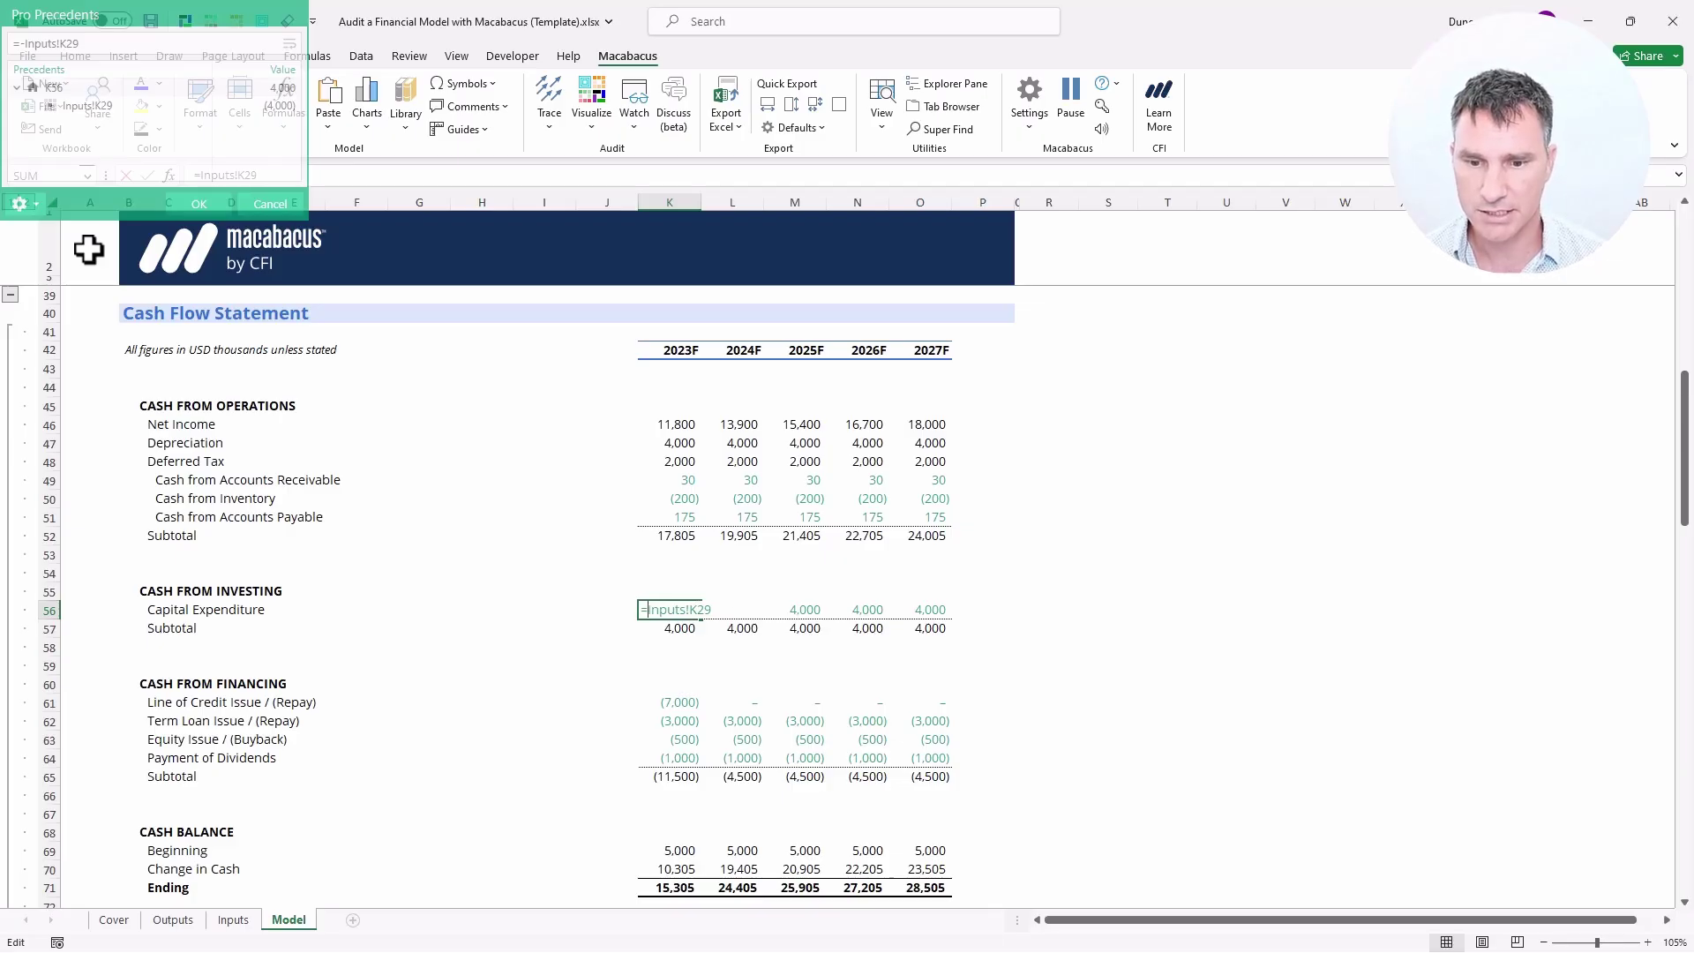
pyautogui.hotkey('ctrl', 'Return')
pyautogui.press('Escape')
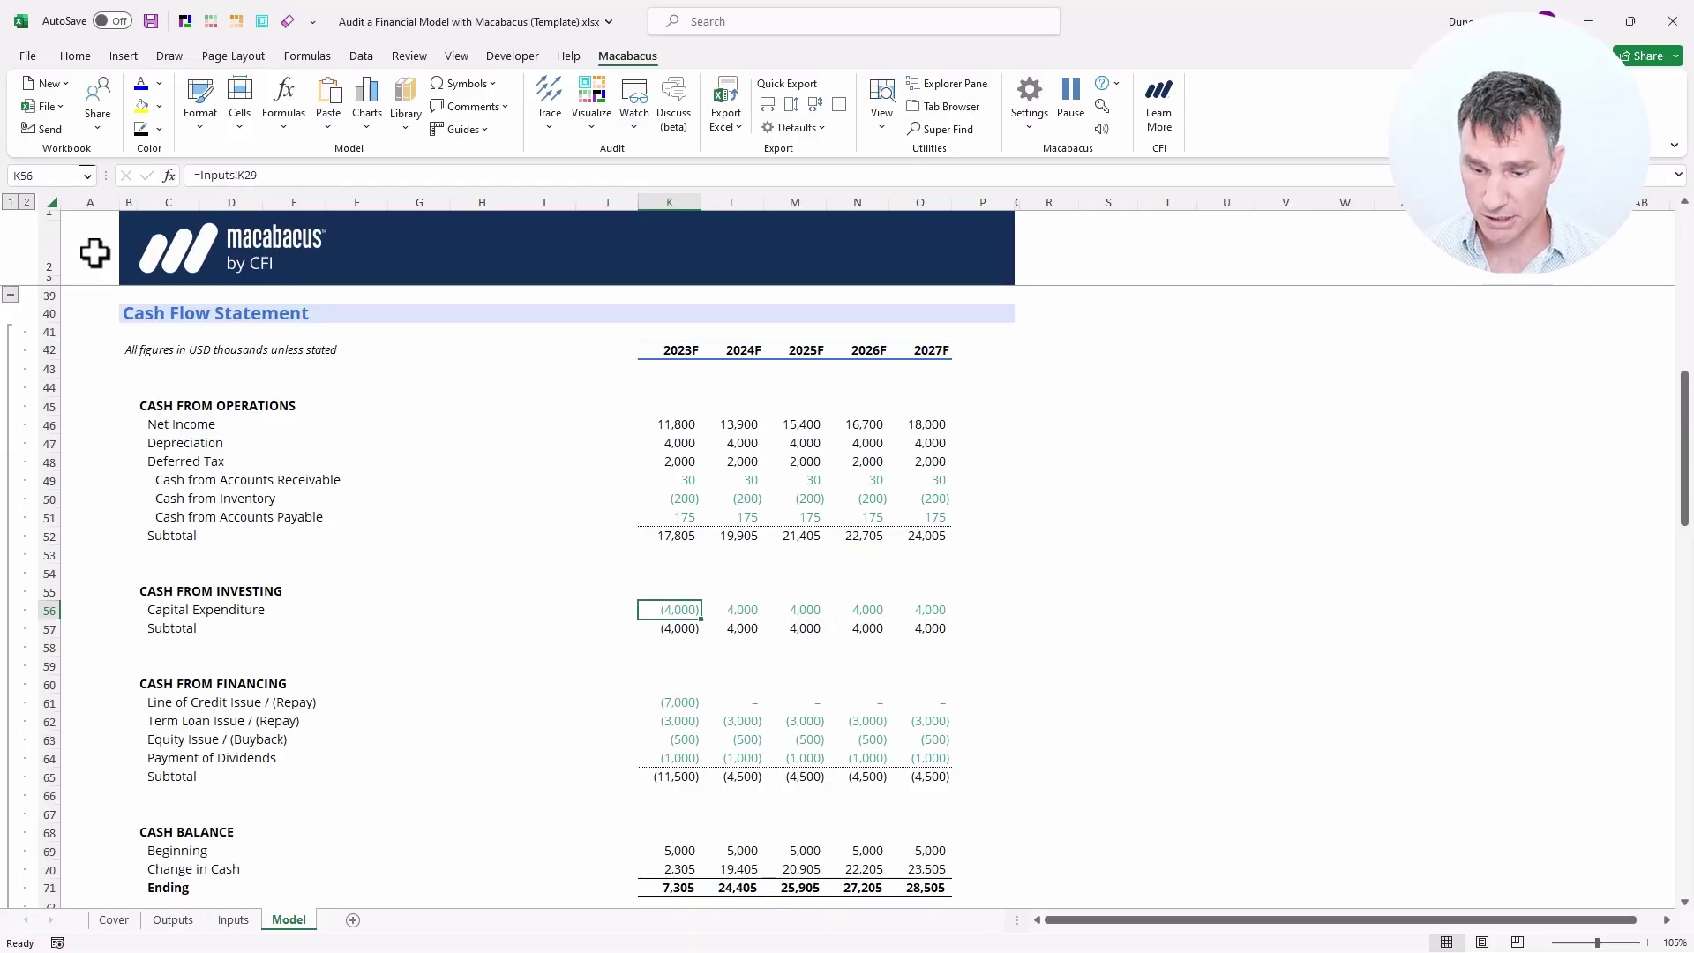
pyautogui.hotkey('ctrl', 'shift', 'r')
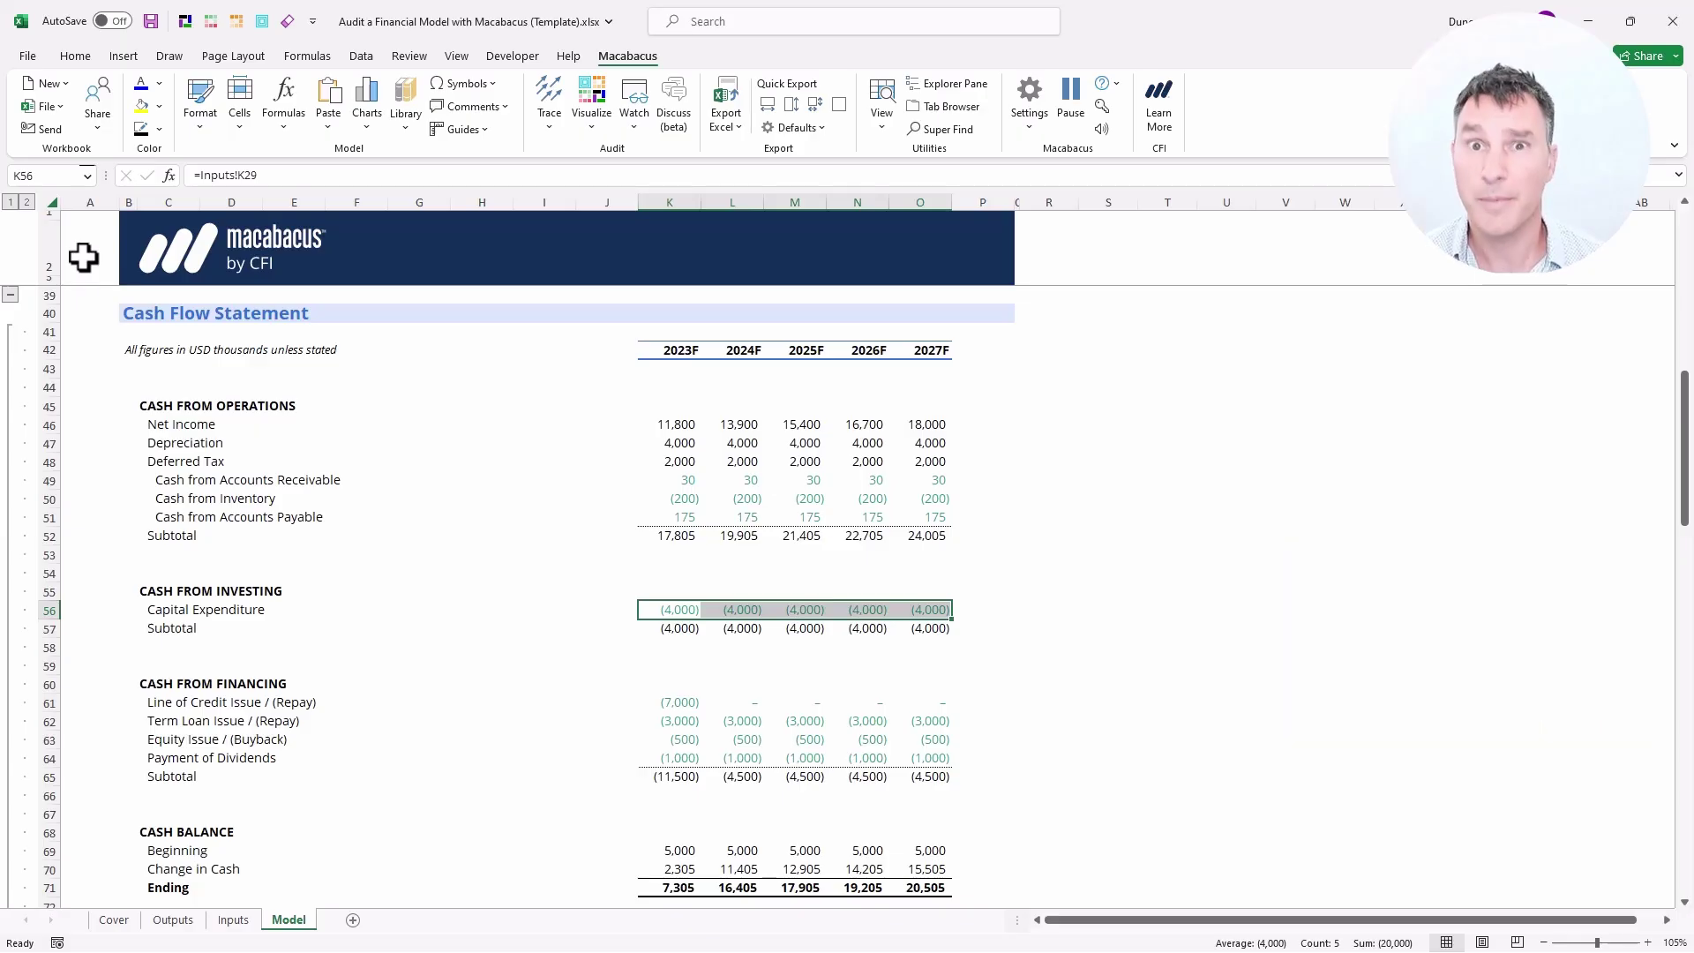
# Step: Check formula consistency across the Cash Flow Statement figures in K46:O71 with Formula Flow, and clear the visualization
pyautogui.press('Up')
pyautogui.press('Up')
pyautogui.press('Up')
pyautogui.press('Up')
pyautogui.press('Up')
pyautogui.press('Up')
pyautogui.press('Up')
pyautogui.press('Up')
pyautogui.press('Up')
pyautogui.press('Up')
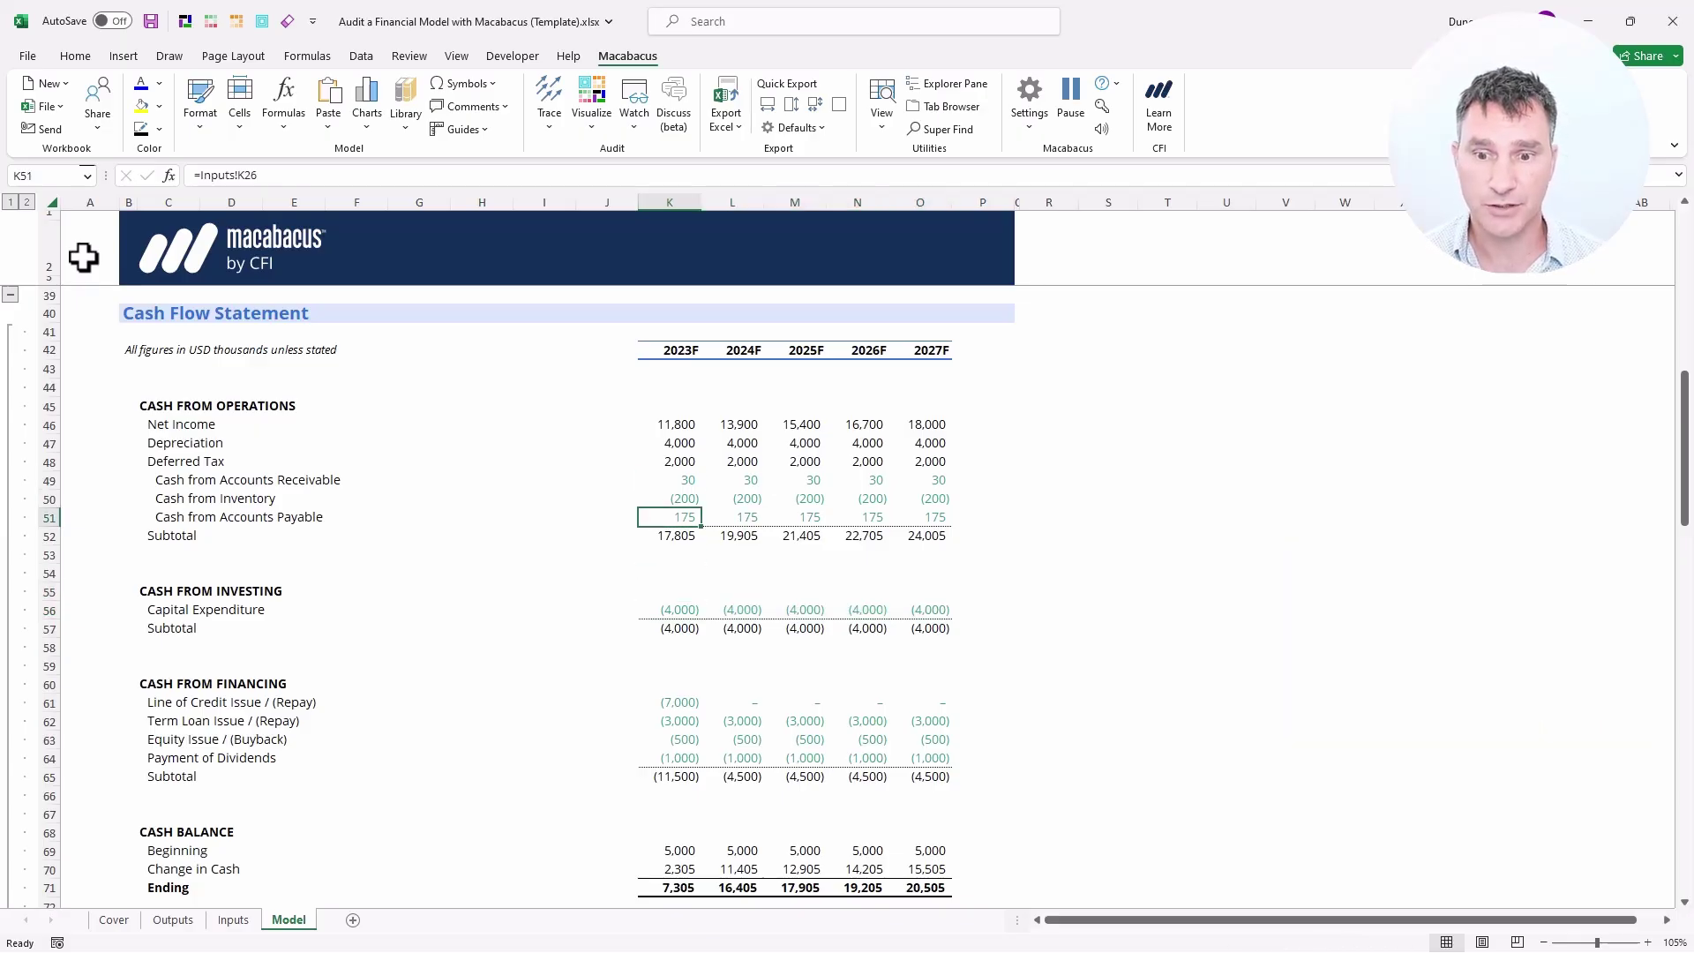
pyautogui.hotkey('ctrl', 'shift', 'Right')
pyautogui.hotkey('shift', 'Down')
pyautogui.hotkey('shift', 'Down')
pyautogui.hotkey('shift', 'Down')
pyautogui.hotkey('shift', 'Down')
pyautogui.hotkey('shift', 'Down')
pyautogui.hotkey('shift', 'Down')
pyautogui.hotkey('shift', 'Down')
pyautogui.hotkey('shift', 'Down')
pyautogui.hotkey('shift', 'Down')
pyautogui.hotkey('shift', 'Down')
pyautogui.hotkey('shift', 'Down')
pyautogui.hotkey('shift', 'Down')
pyautogui.hotkey('shift', 'Down')
pyautogui.hotkey('shift', 'Down')
pyautogui.hotkey('shift', 'Down')
pyautogui.hotkey('shift', 'Down')
pyautogui.hotkey('shift', 'Down')
pyautogui.hotkey('shift', 'Down')
pyautogui.hotkey('shift', 'Down')
pyautogui.hotkey('shift', 'Down')
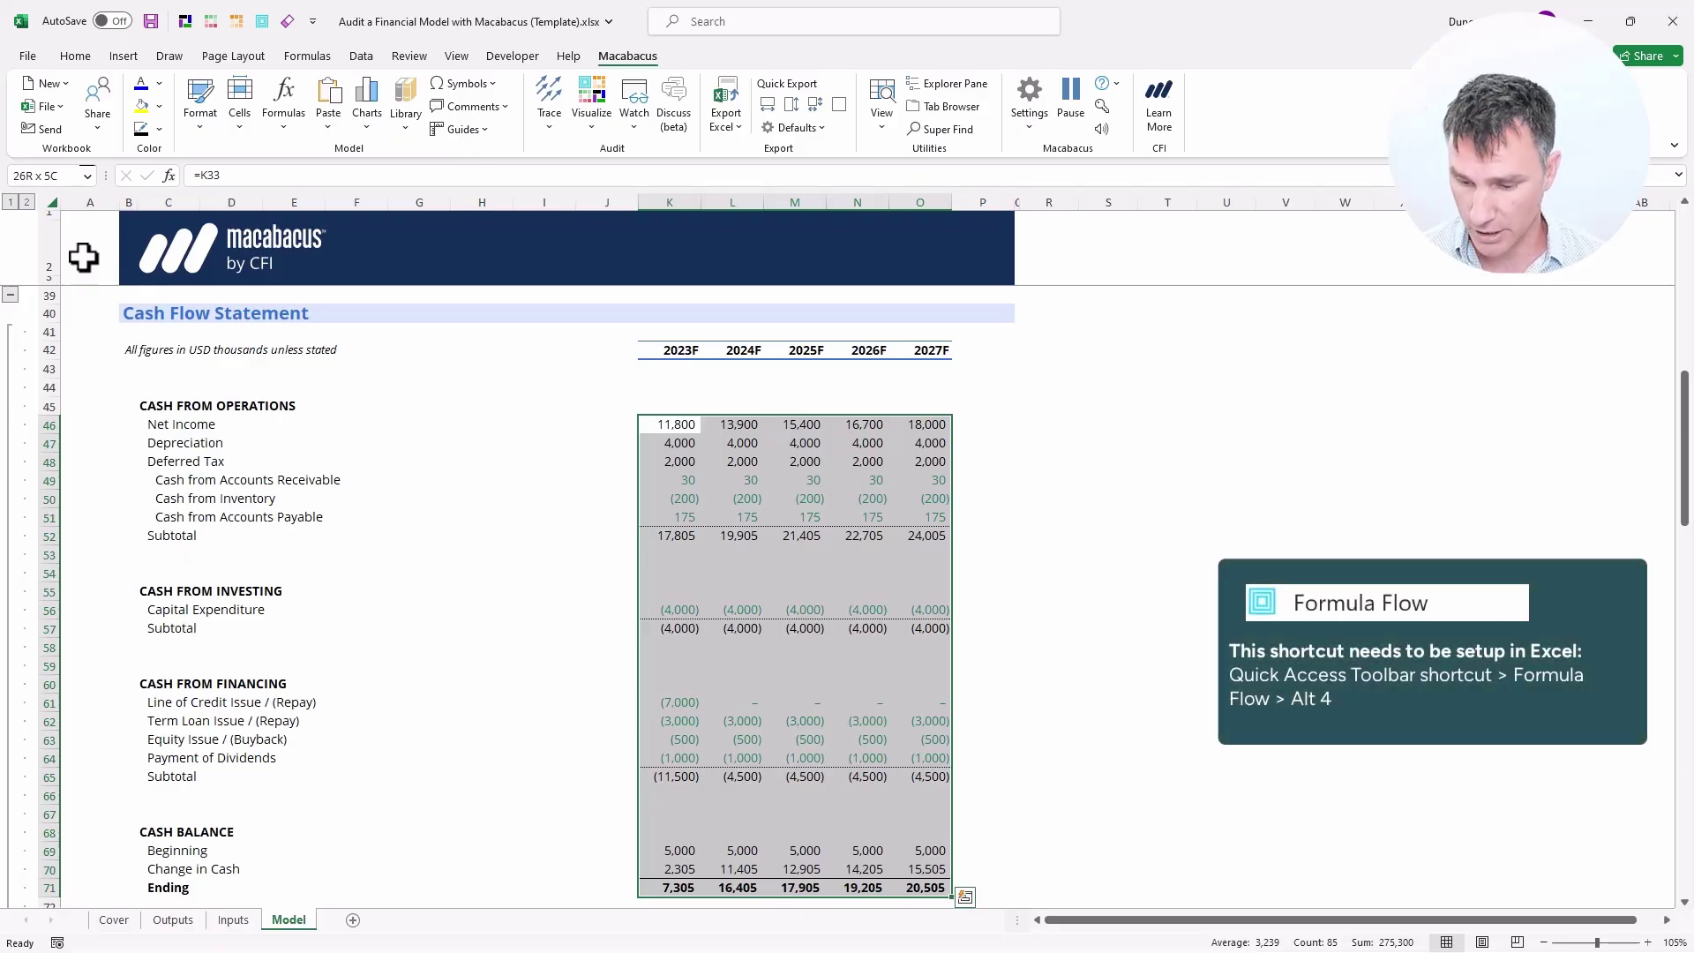
pyautogui.hotkey('alt', '4')
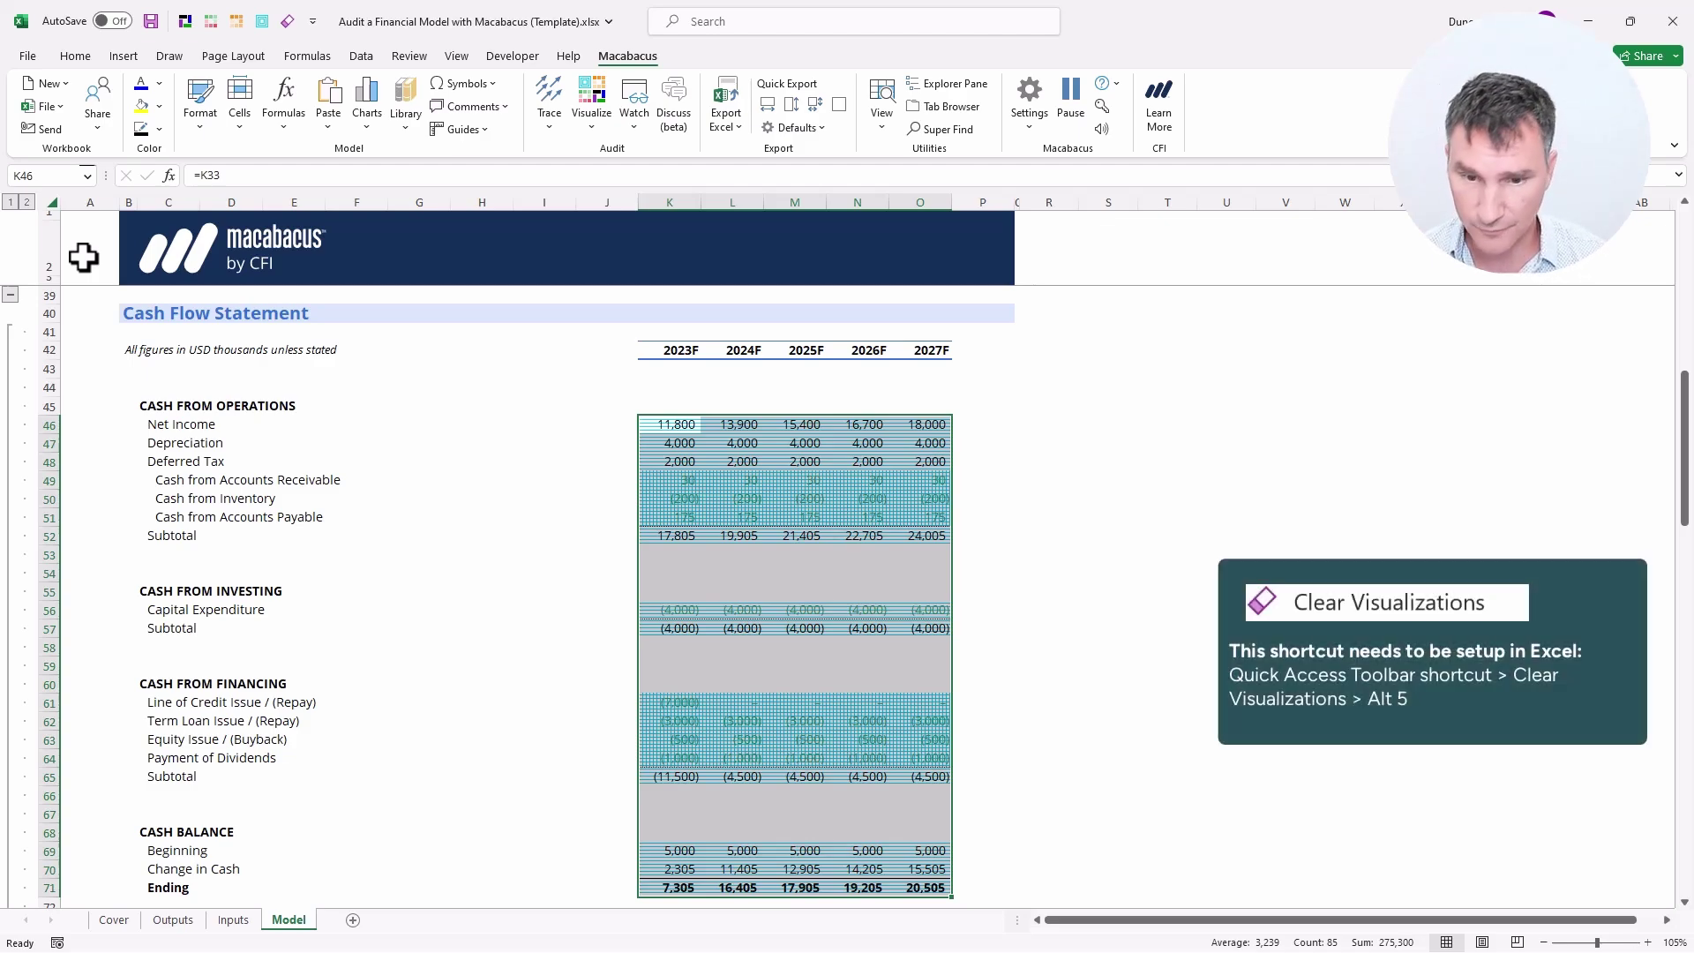
pyautogui.hotkey('alt', '5')
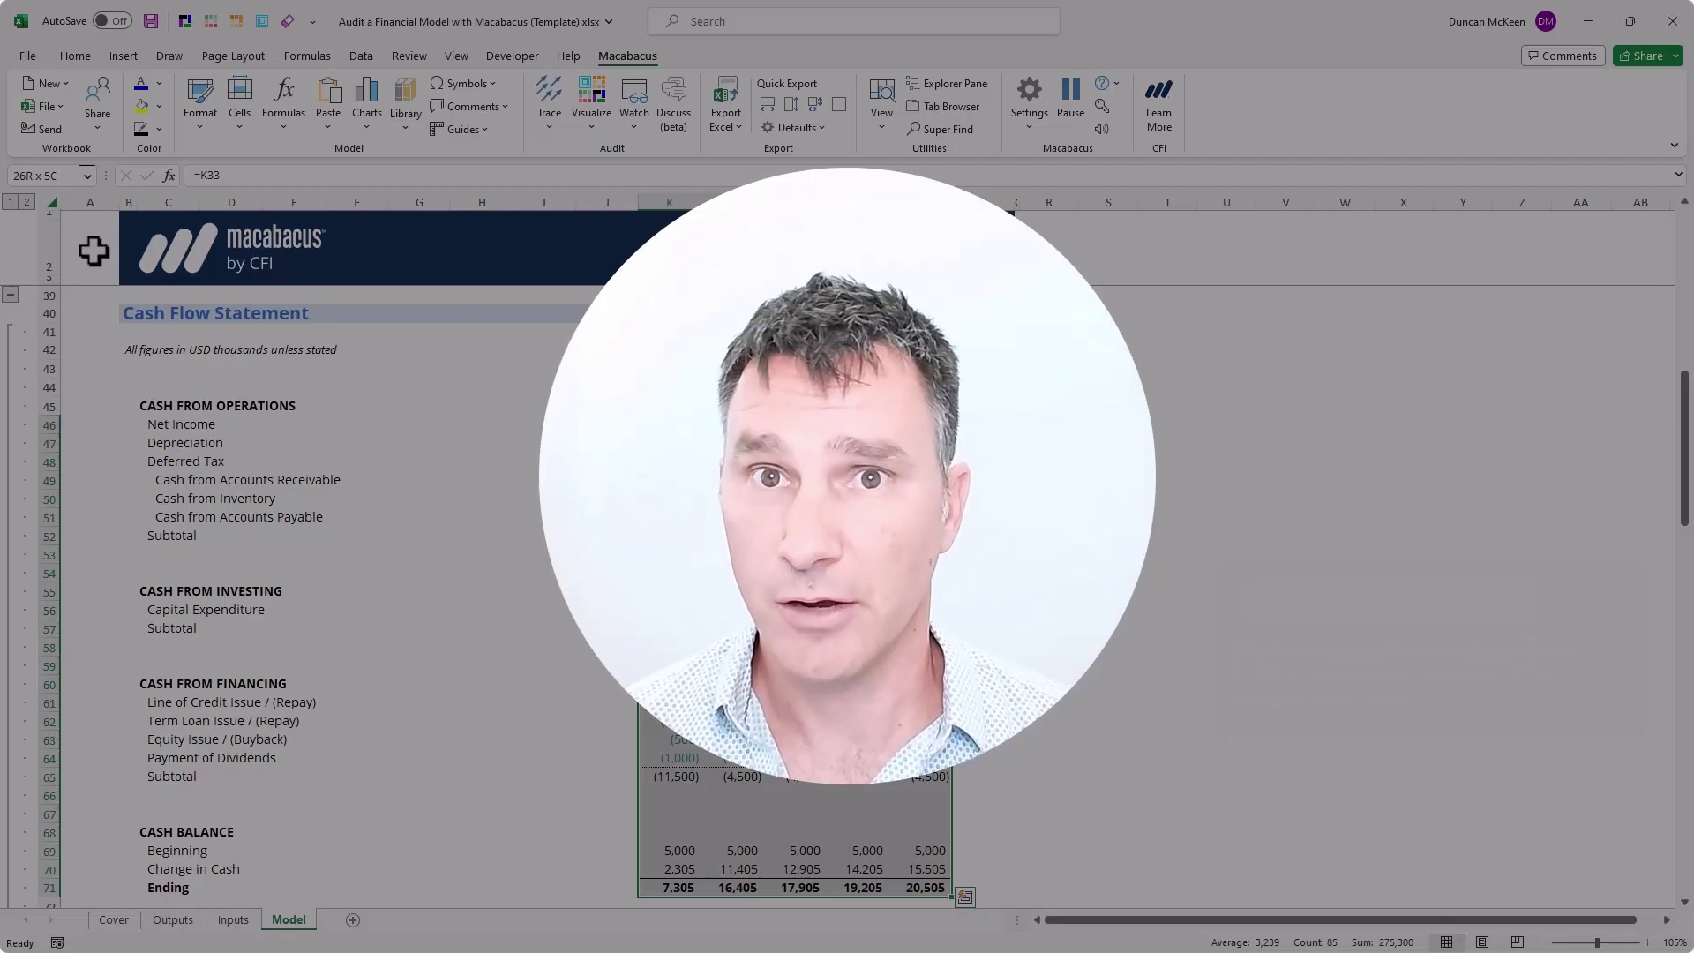
# Step: Apply AutoColor to the Balance Sheet figures in J81:O103, from 2022A Cash through 2027F Total Liabilities & Equity
pyautogui.hotkey('ctrl', 'Left')
pyautogui.hotkey('ctrl', 'Left')
pyautogui.hotkey('ctrl', 'Up')
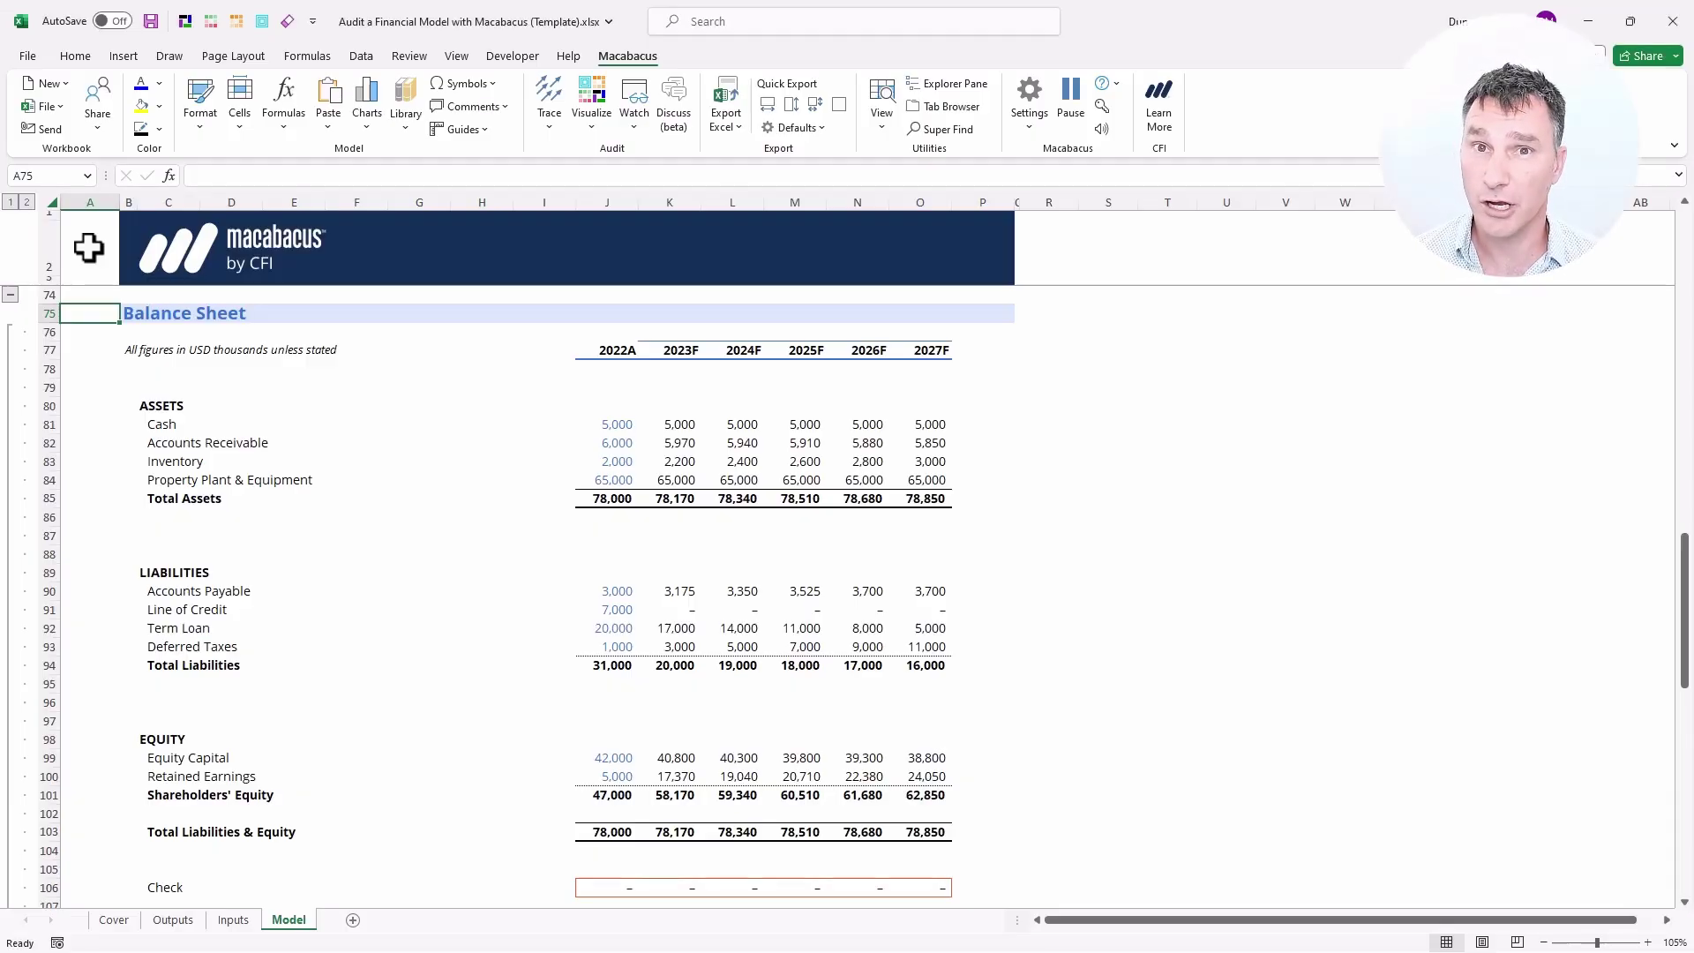
pyautogui.press('Right')
pyautogui.press('Right')
pyautogui.press('Right')
pyautogui.press('Right')
pyautogui.press('Right')
pyautogui.press('Right')
pyautogui.press('Right')
pyautogui.press('Right')
pyautogui.press('Right')
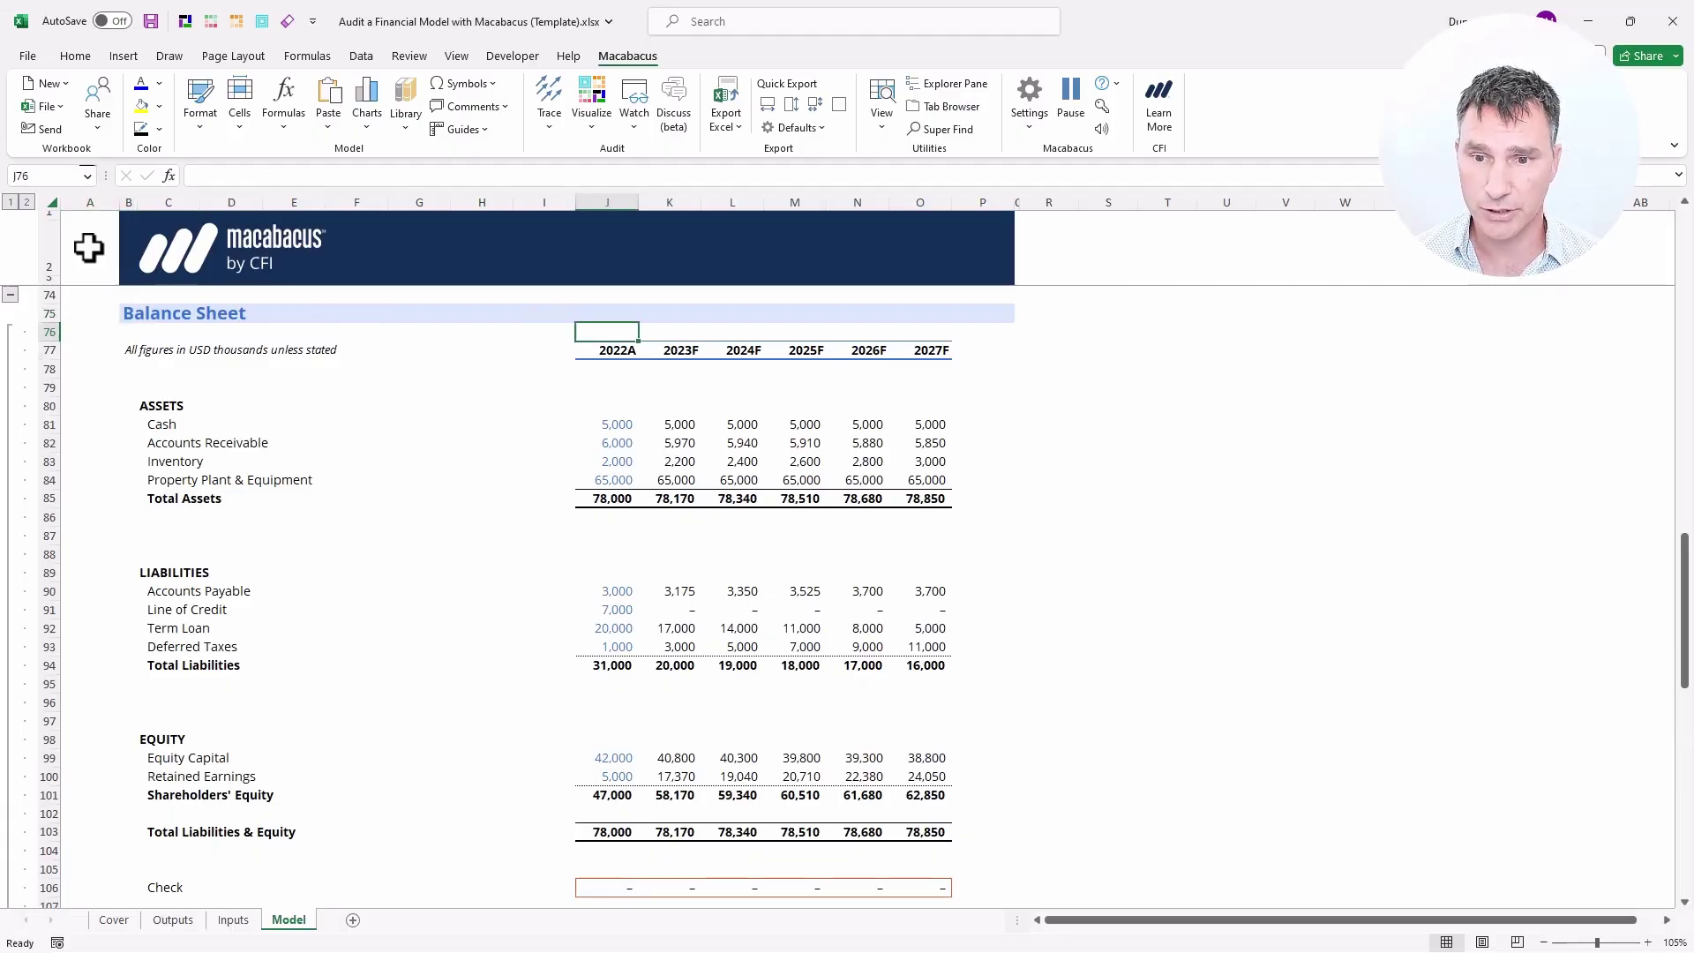
pyautogui.press('Down')
pyautogui.press('Down')
pyautogui.press('Down')
pyautogui.press('Down')
pyautogui.press('Down')
pyautogui.press('Down')
pyautogui.hotkey('ctrl', 'shift', 'Right')
pyautogui.hotkey('ctrl', 'shift', 'Down')
pyautogui.hotkey('ctrl', 'shift', 'Down')
pyautogui.hotkey('ctrl', 'shift', 'Down')
pyautogui.hotkey('ctrl', 'shift', 'Down')
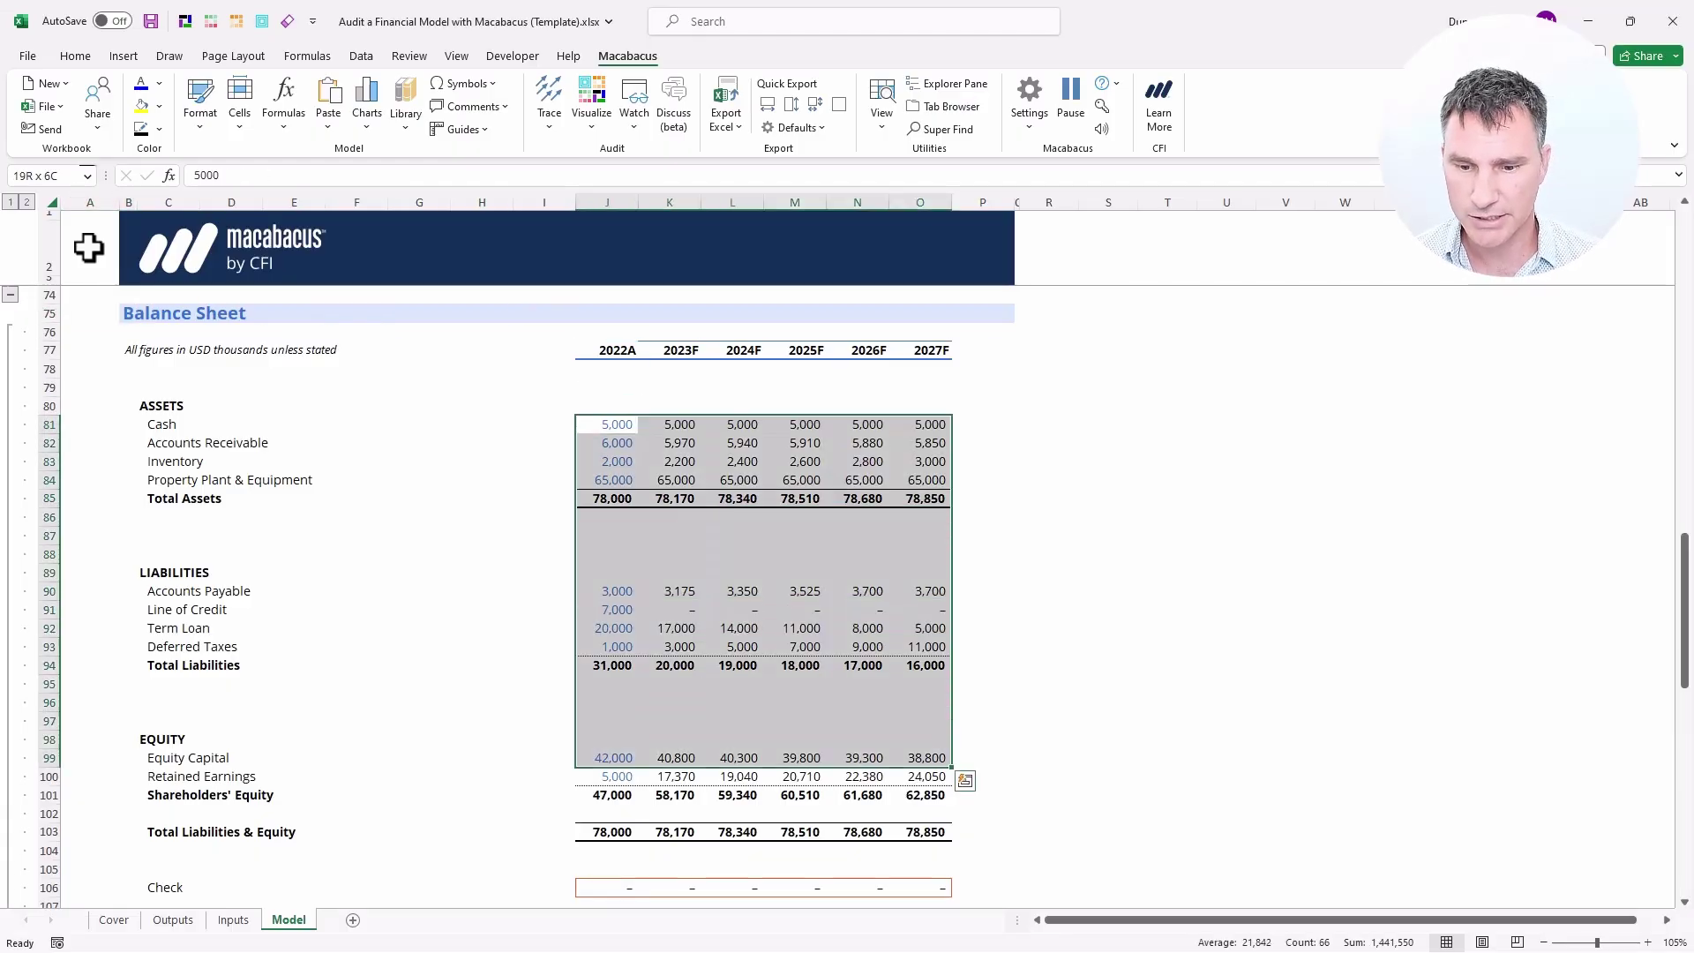
pyautogui.hotkey('ctrl', 'shift', 'Down')
pyautogui.hotkey('ctrl', 'shift', 'Down')
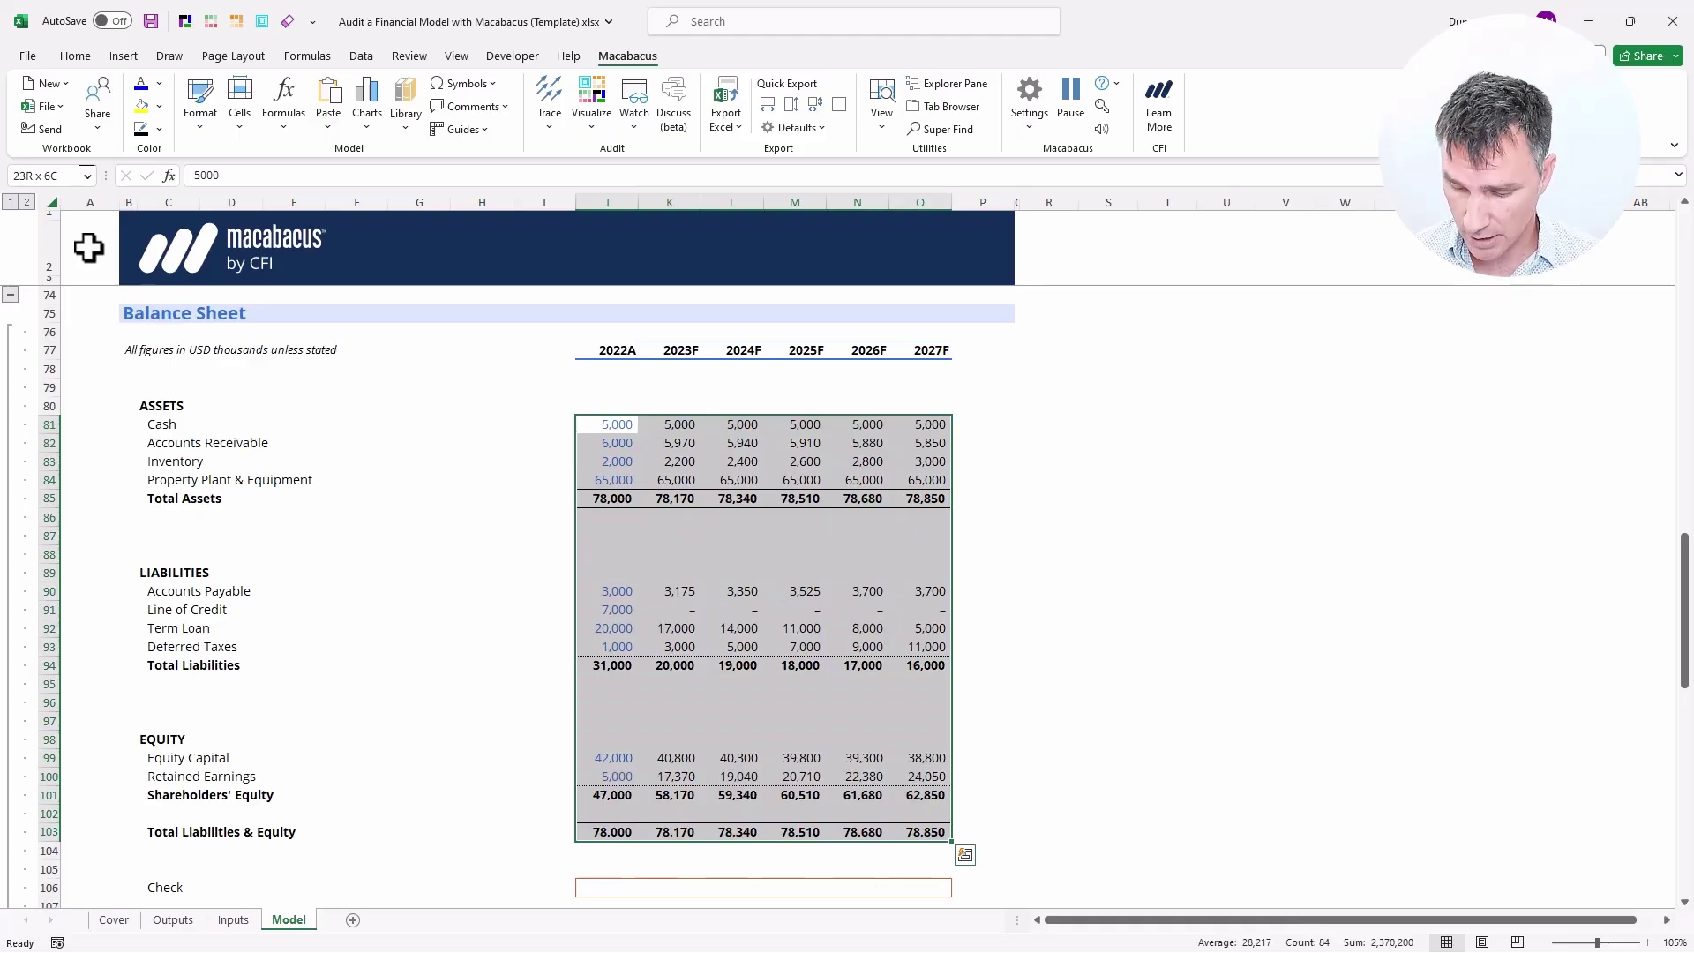
pyautogui.hotkey('ctrl', 'alt', 'a')
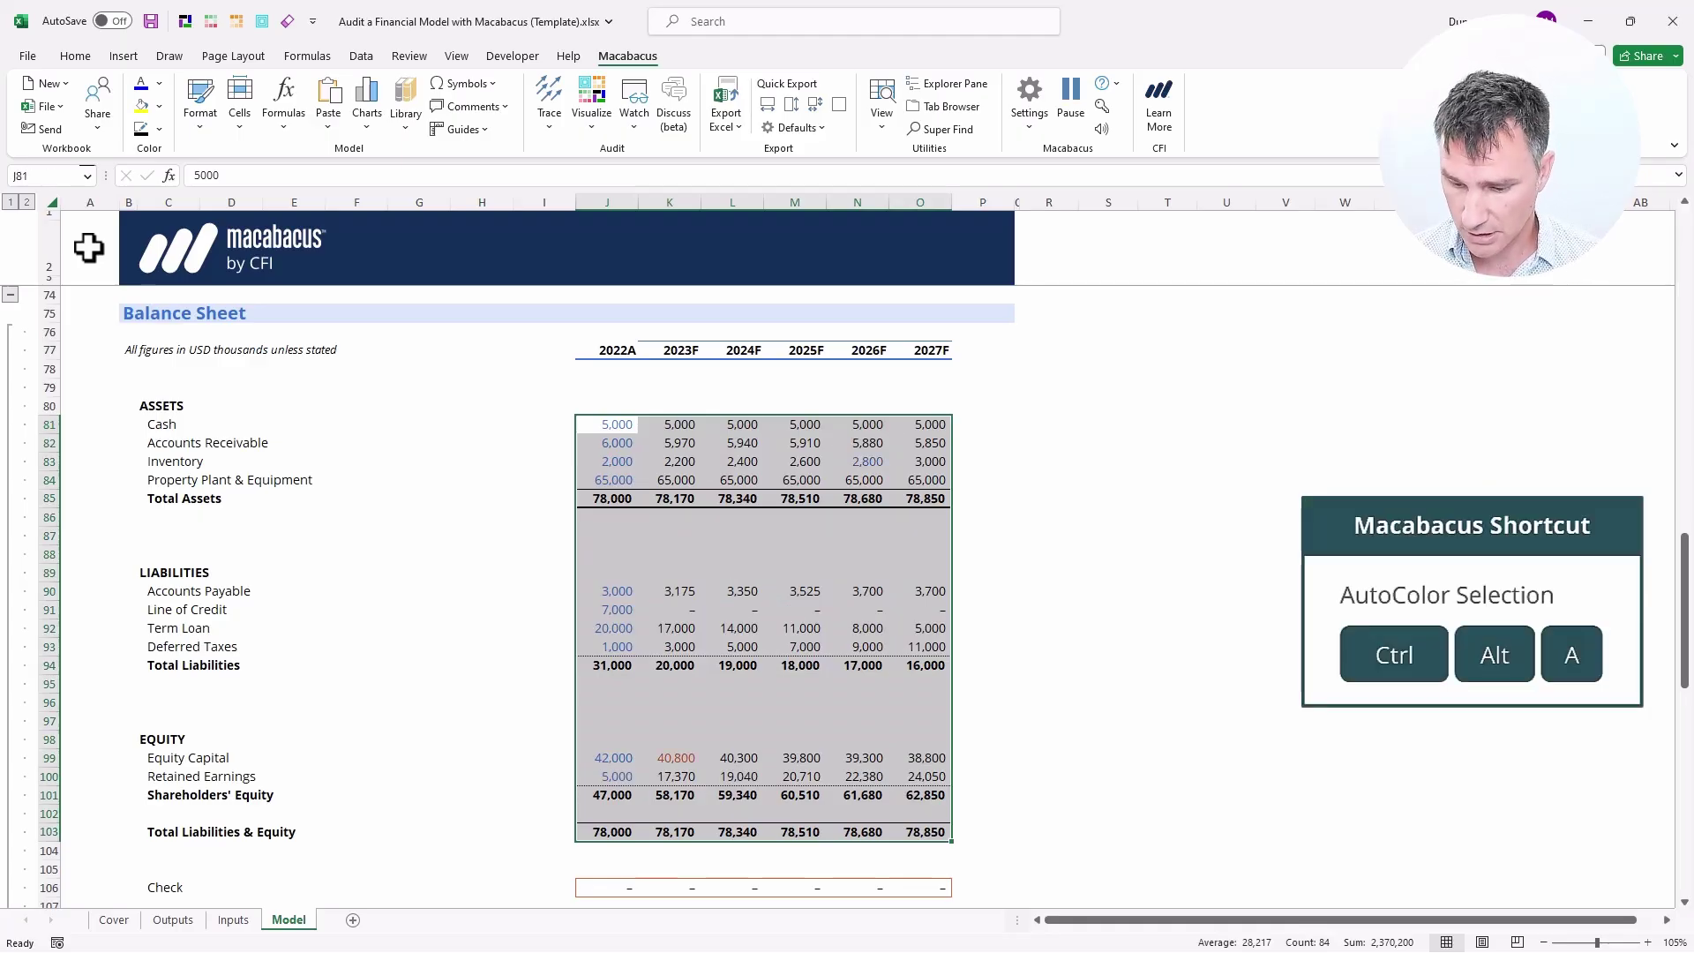
# Step: Overlay the Macabacus visualization that shades inputs and formulas differently on J81:O103, and examine the 2022A asset figures
pyautogui.hotkey('alt', '1')
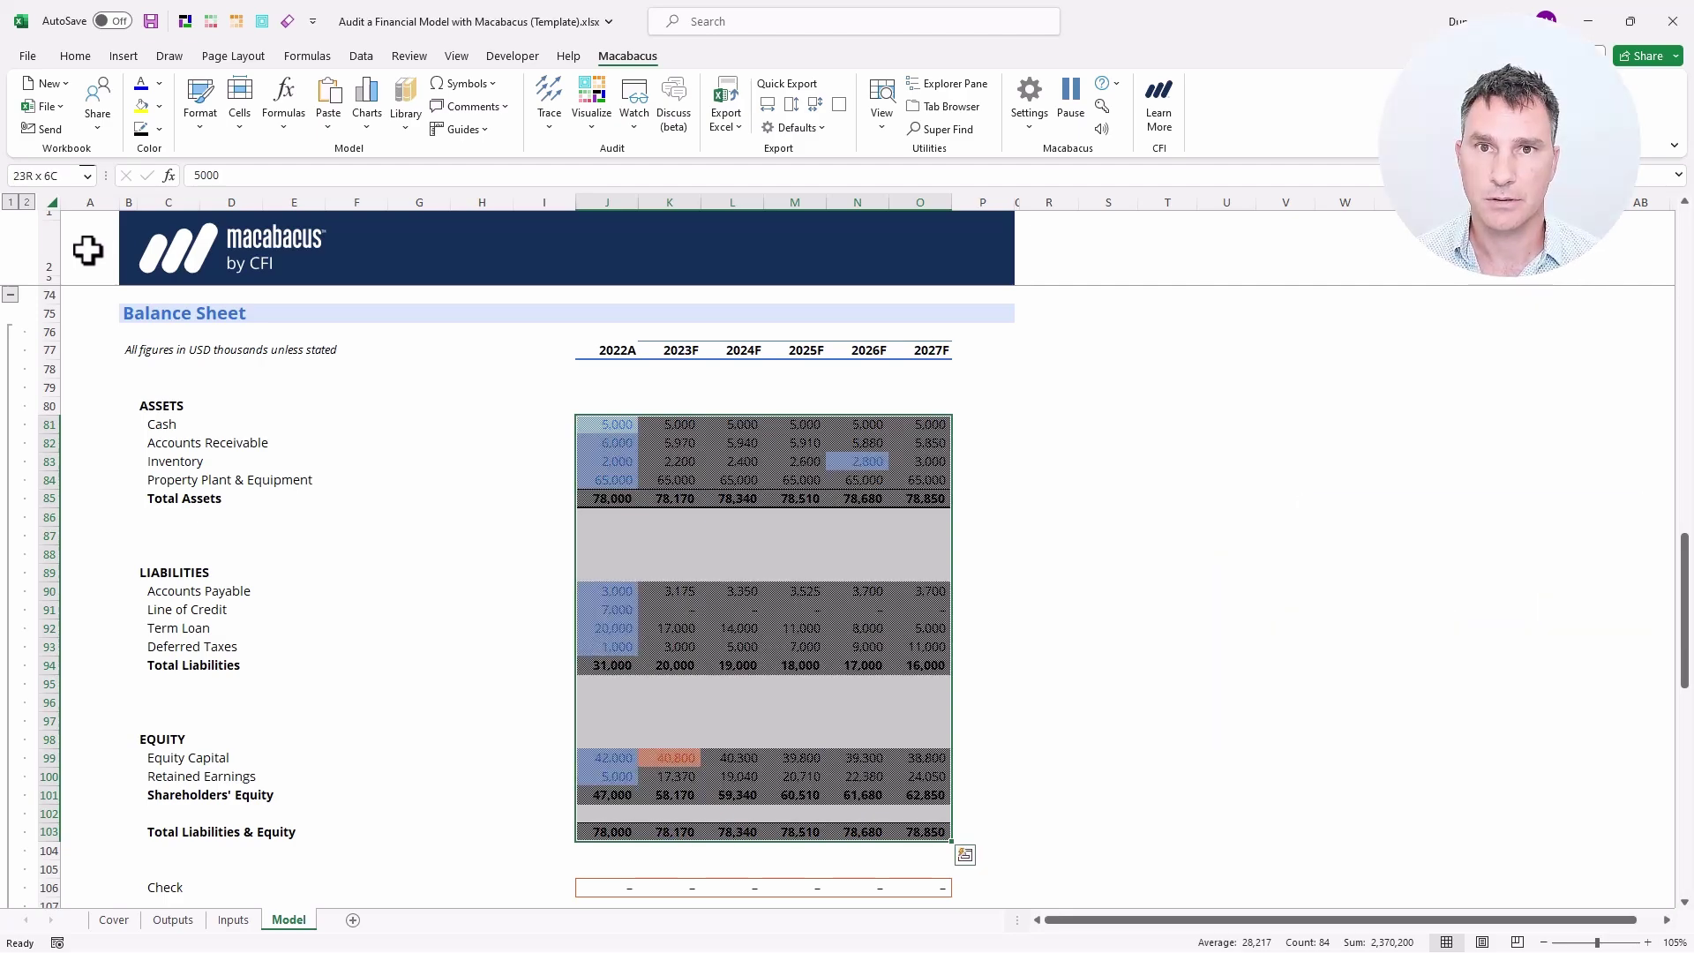
pyautogui.press('Left')
pyautogui.press('Right')
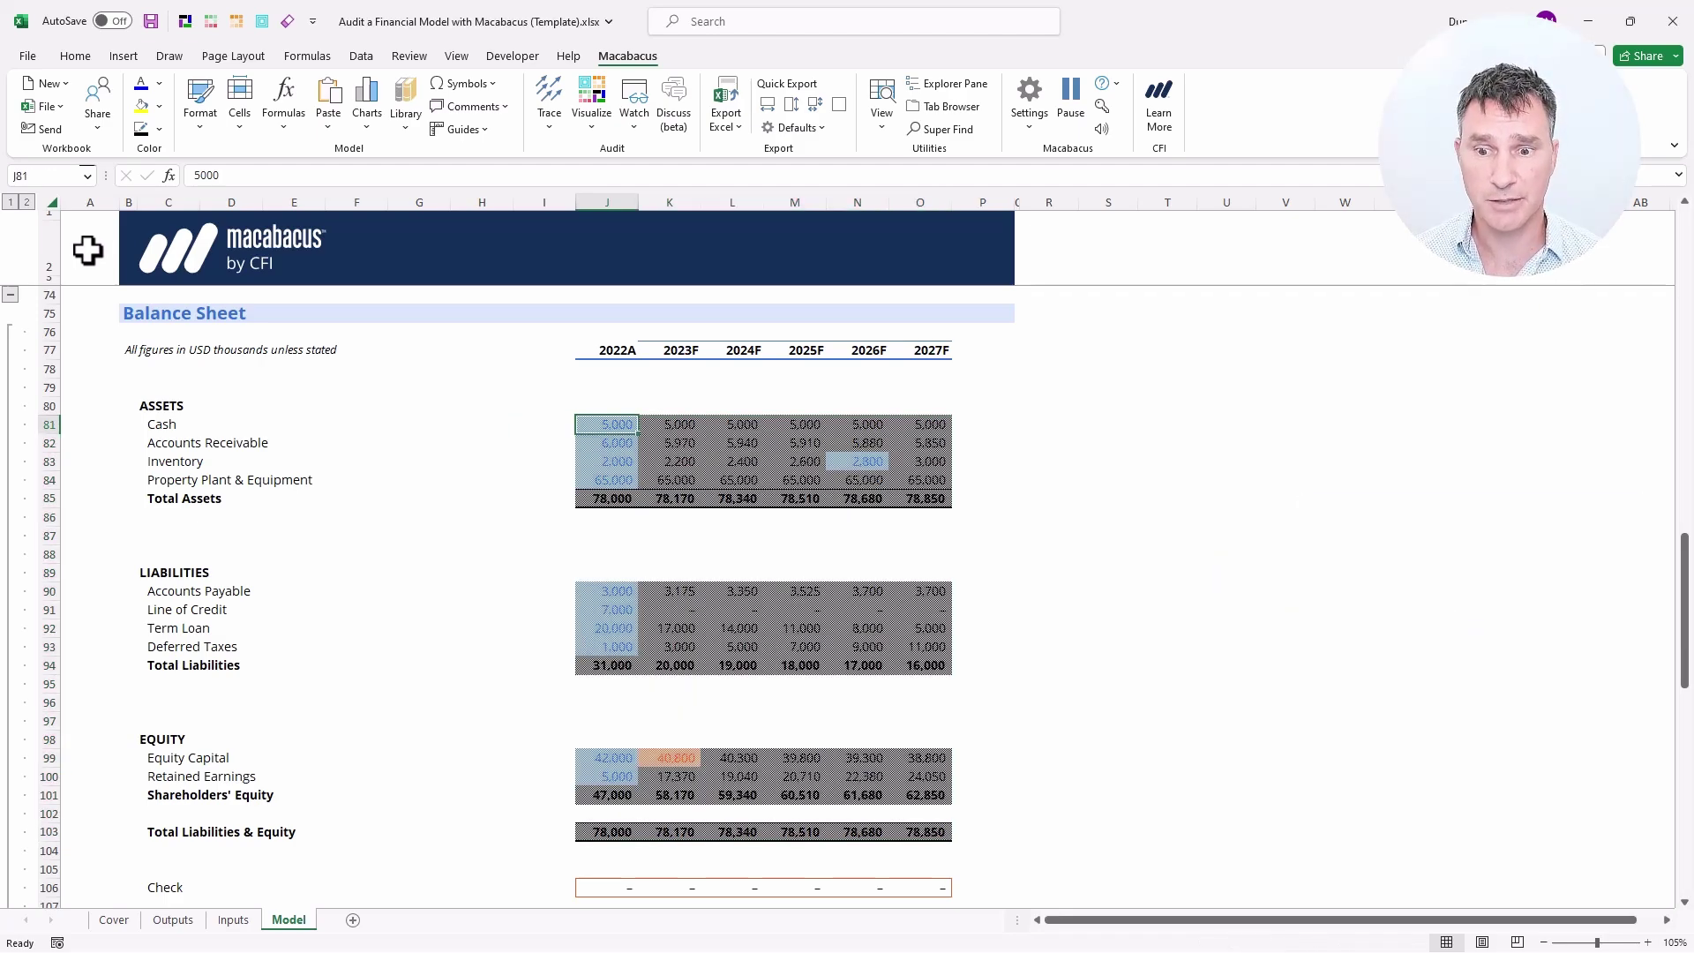
pyautogui.hotkey('ctrl', 'shift', 'Down')
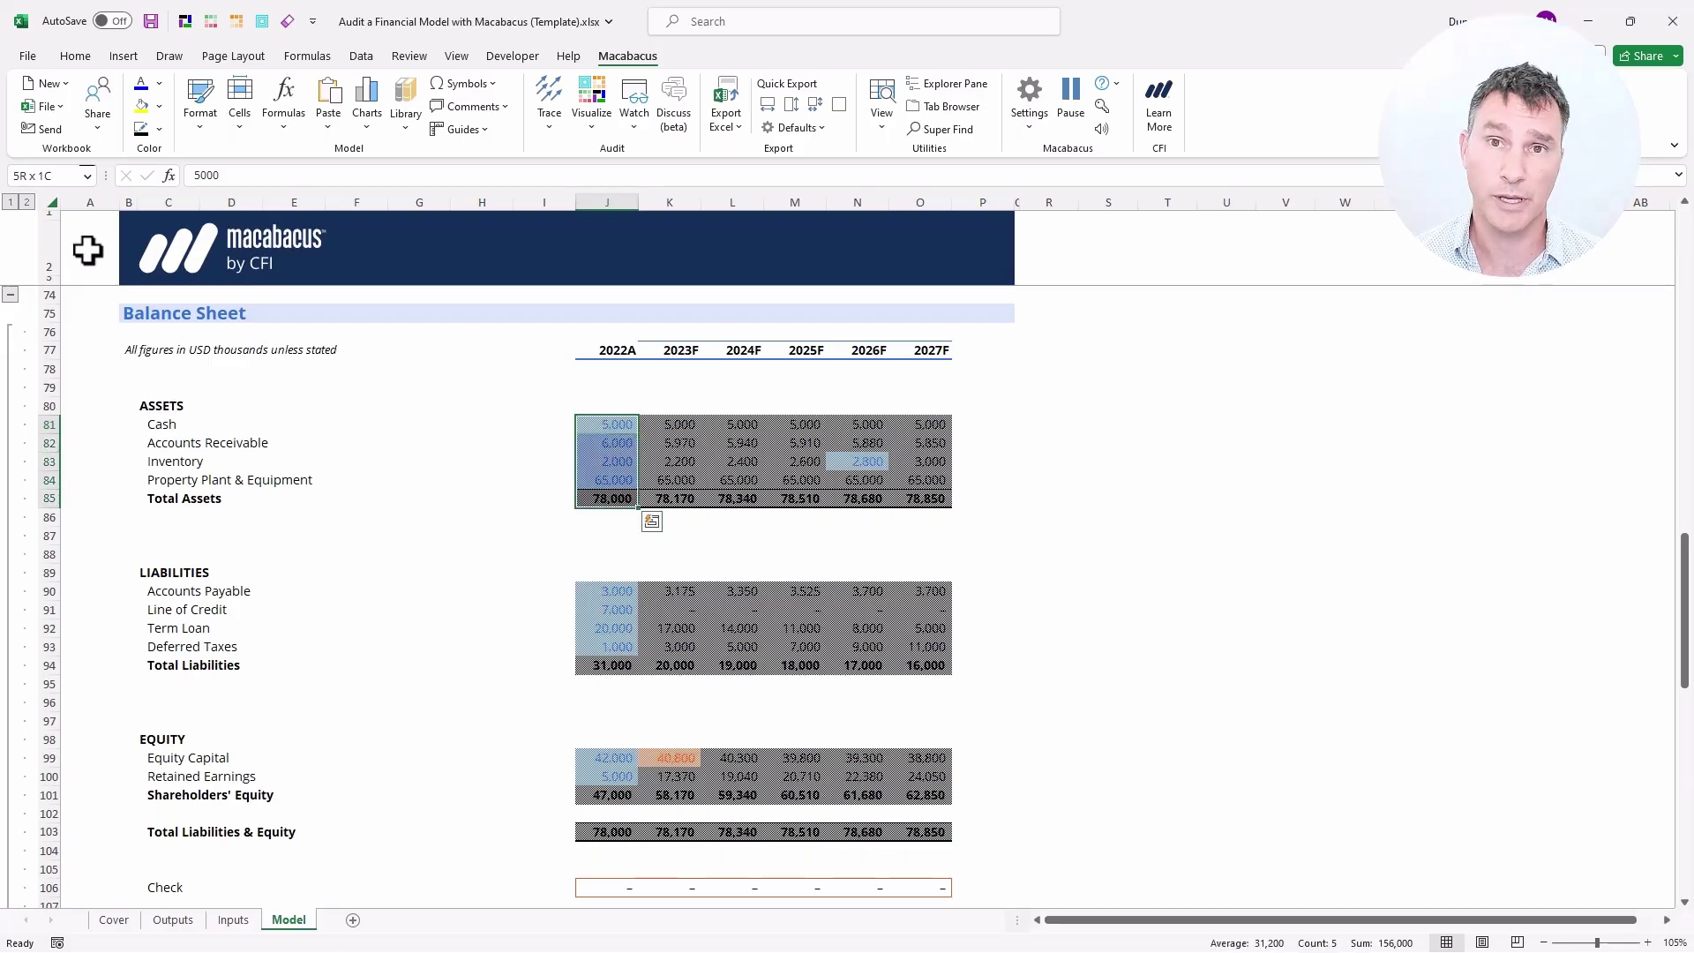
# Step: Flag the hardcoded 2026F Inventory cell (N83) with the light red fill from the Macabacus fill color cycle
pyautogui.press('Right')
pyautogui.press('Right')
pyautogui.press('Right')
pyautogui.press('Right')
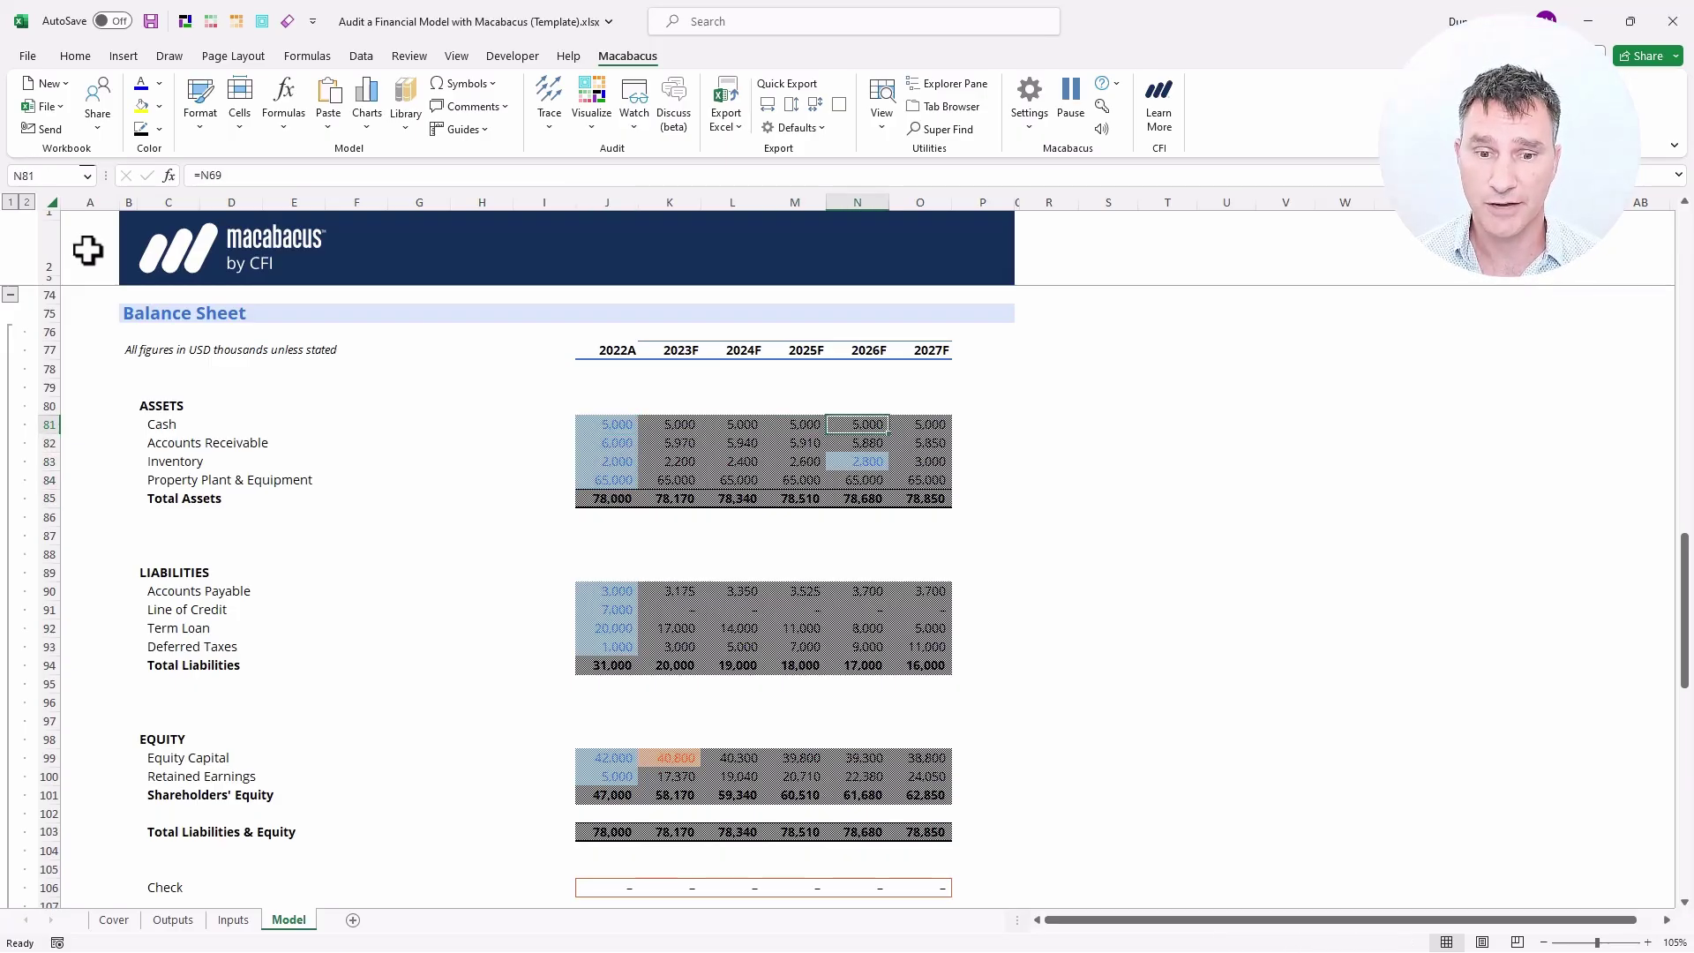
pyautogui.press('Down')
pyautogui.press('Down')
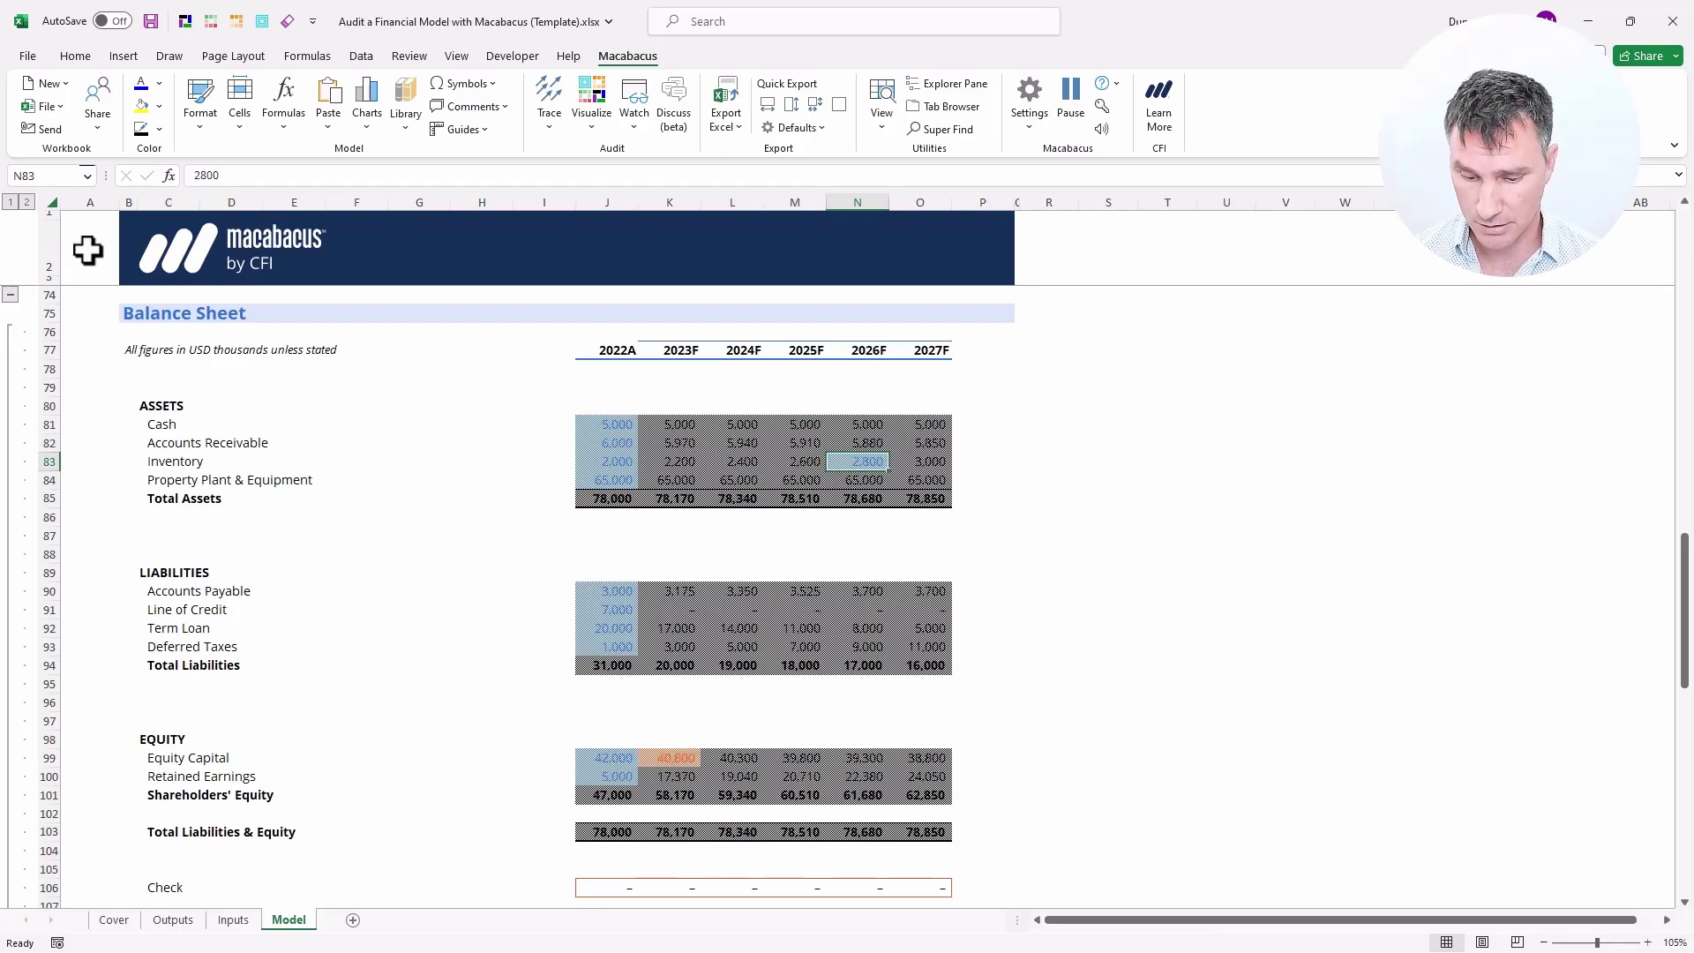
pyautogui.hotkey('ctrl', 'shift', 'k')
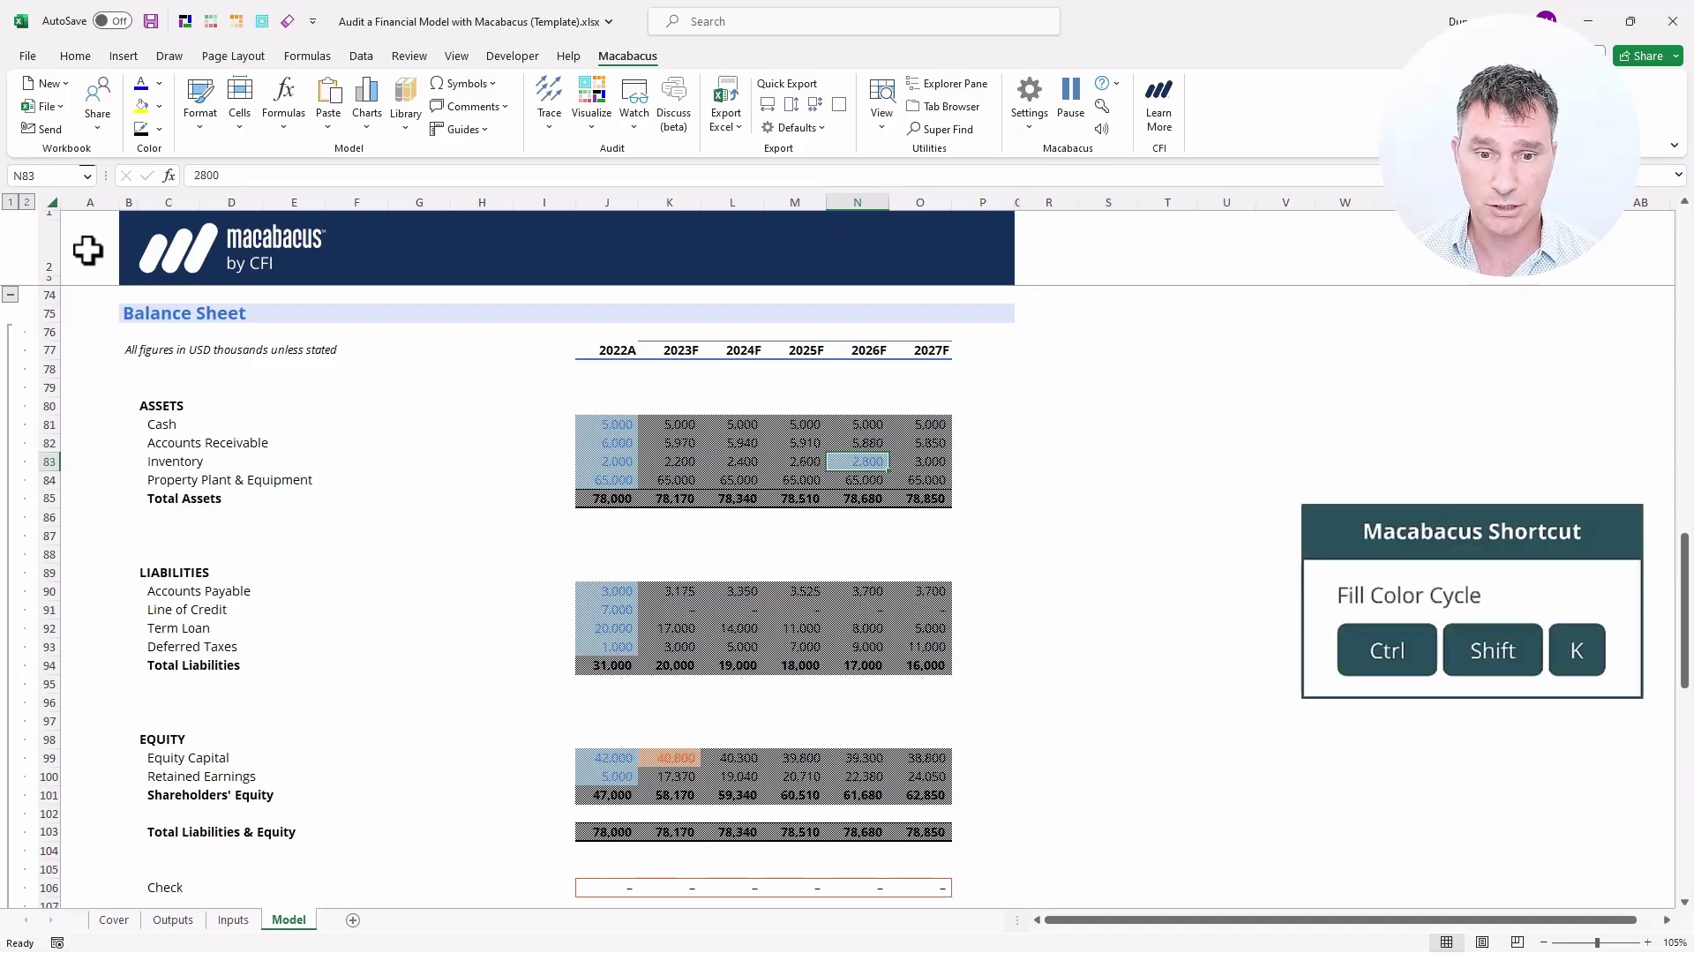
pyautogui.hotkey('ctrl', 'shift', 'k')
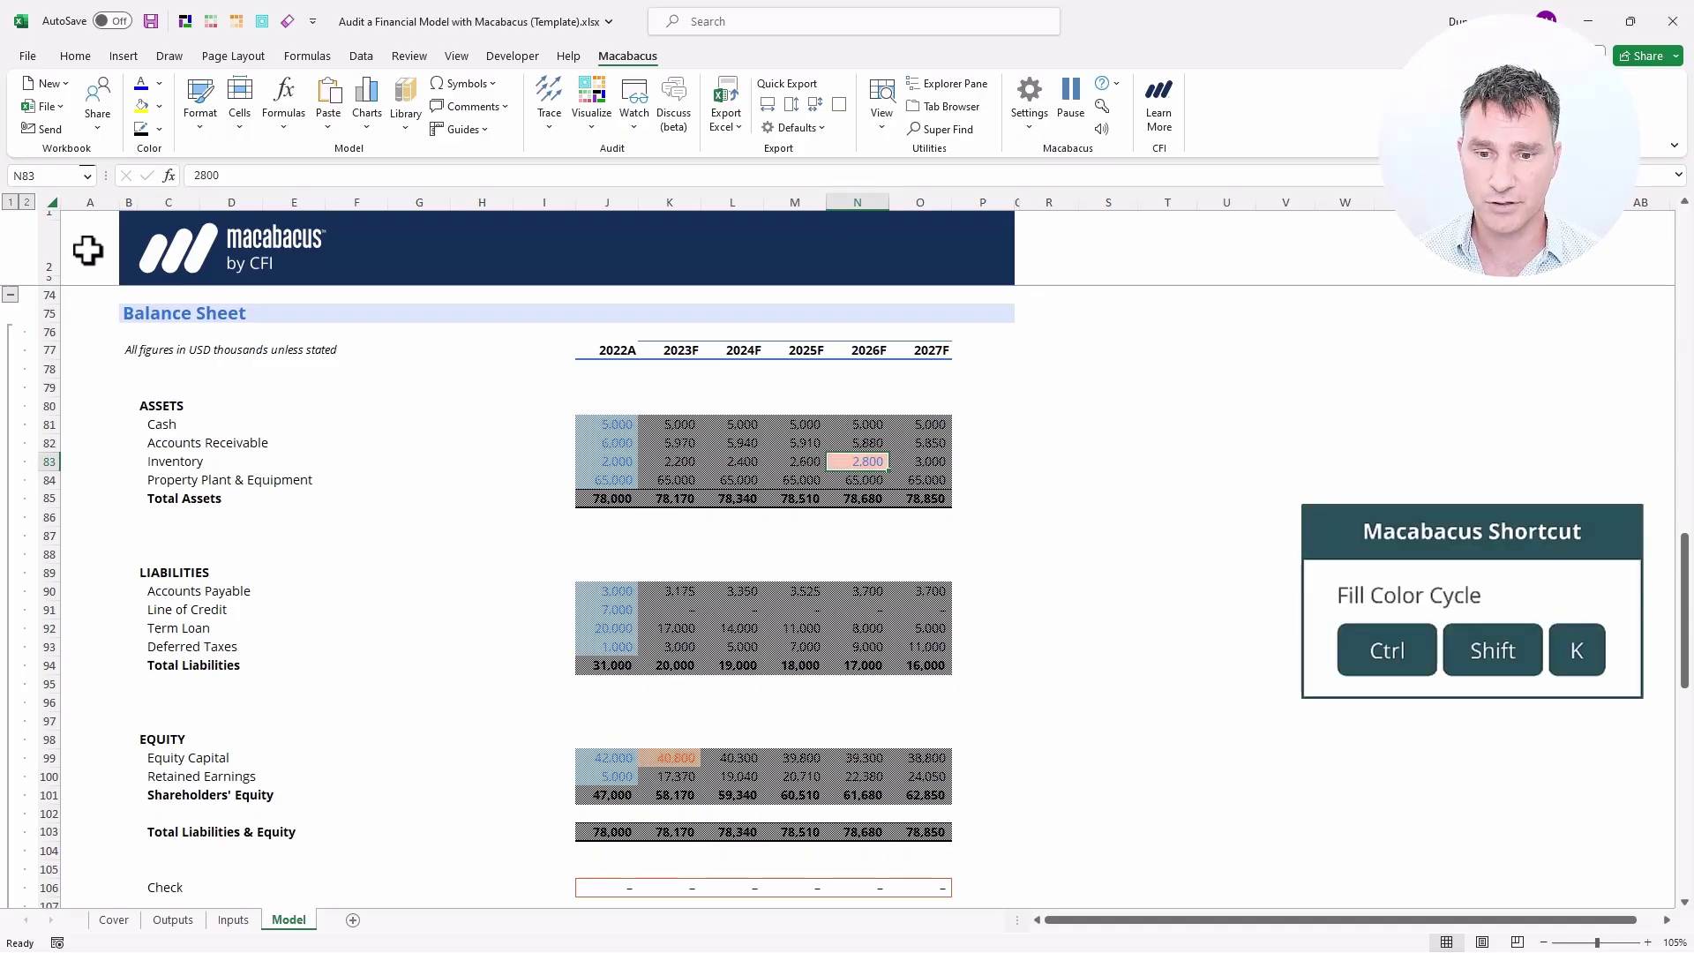
# Step: Flag the 2023F Equity Capital cell (K99) with the same light red fill and clear the visualization
pyautogui.press('Left')
pyautogui.press('Left')
pyautogui.press('Left')
pyautogui.press('Down')
pyautogui.press('Down')
pyautogui.press('Down')
pyautogui.press('Down')
pyautogui.press('Down')
pyautogui.press('Down')
pyautogui.press('Down')
pyautogui.press('Down')
pyautogui.press('Down')
pyautogui.press('Down')
pyautogui.press('Down')
pyautogui.press('Down')
pyautogui.press('Down')
pyautogui.press('Down')
pyautogui.press('Down')
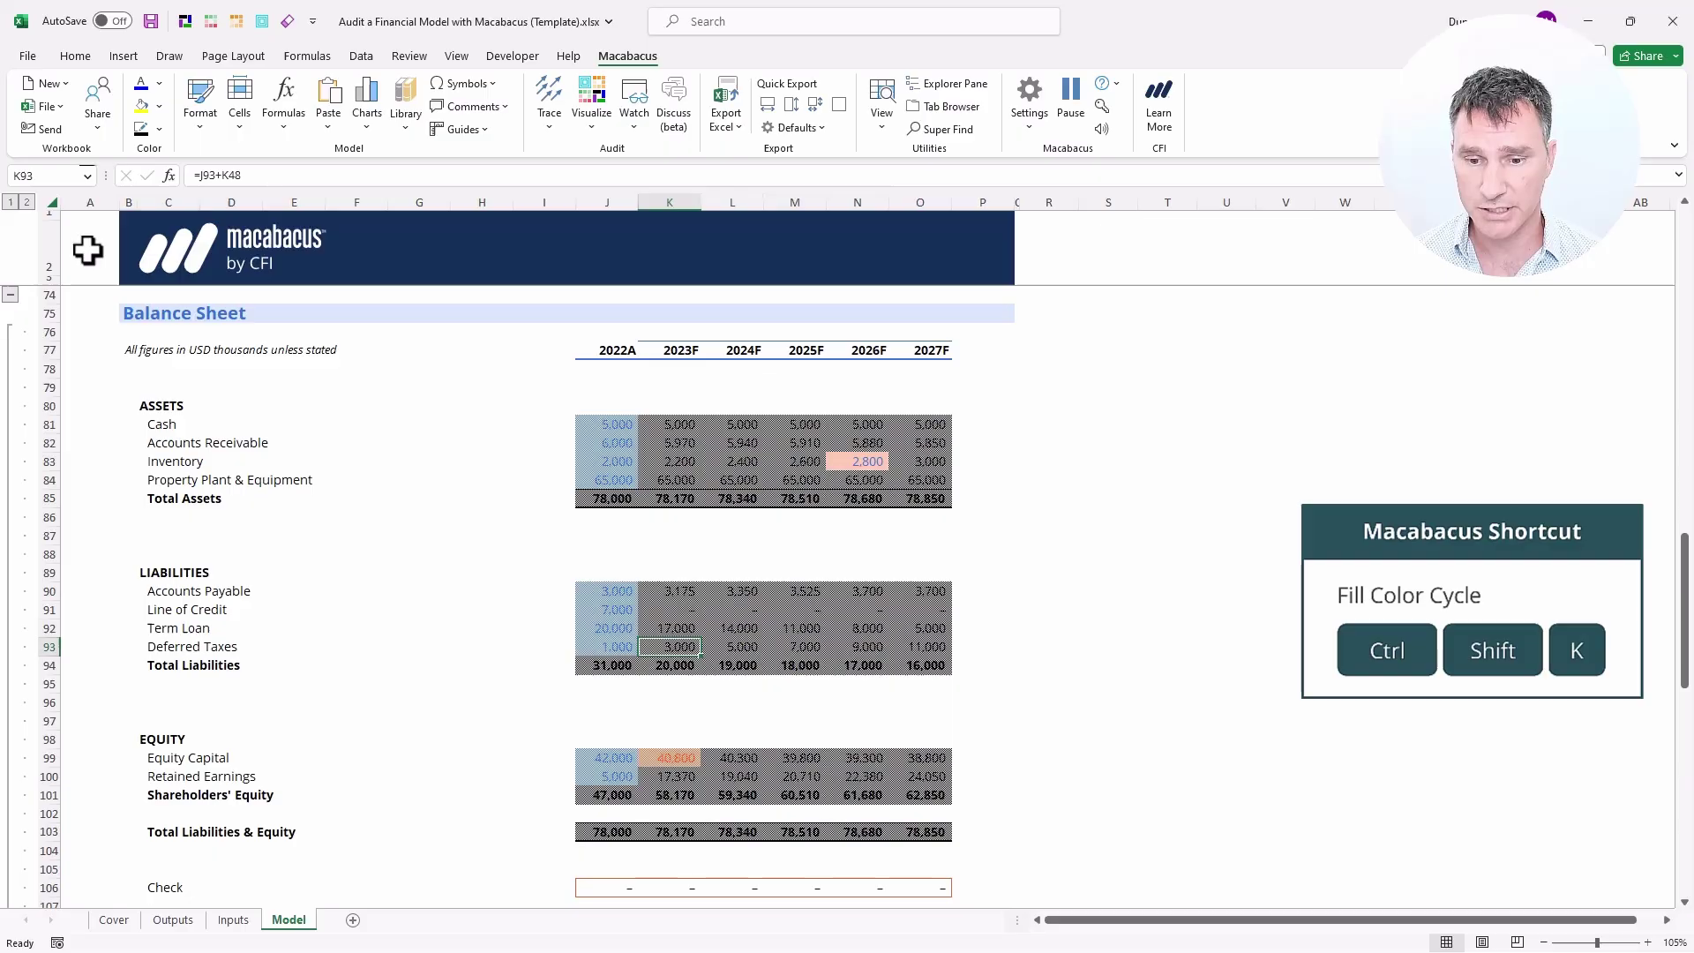
pyautogui.press('Down')
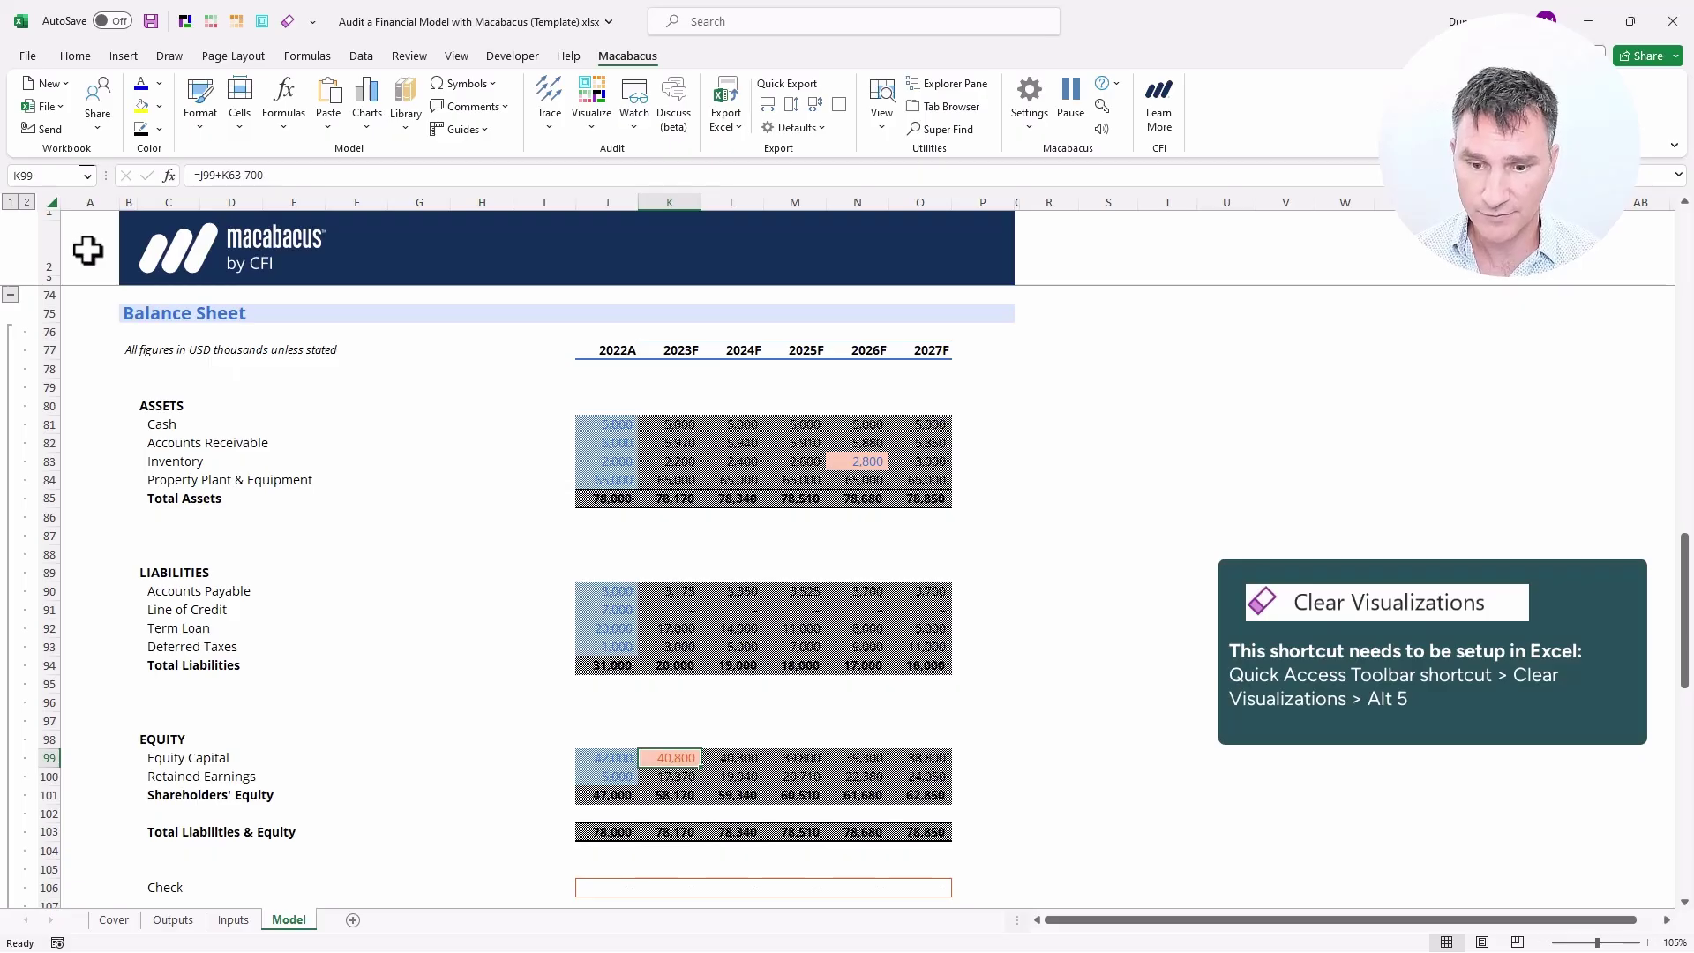
pyautogui.hotkey('alt', '5')
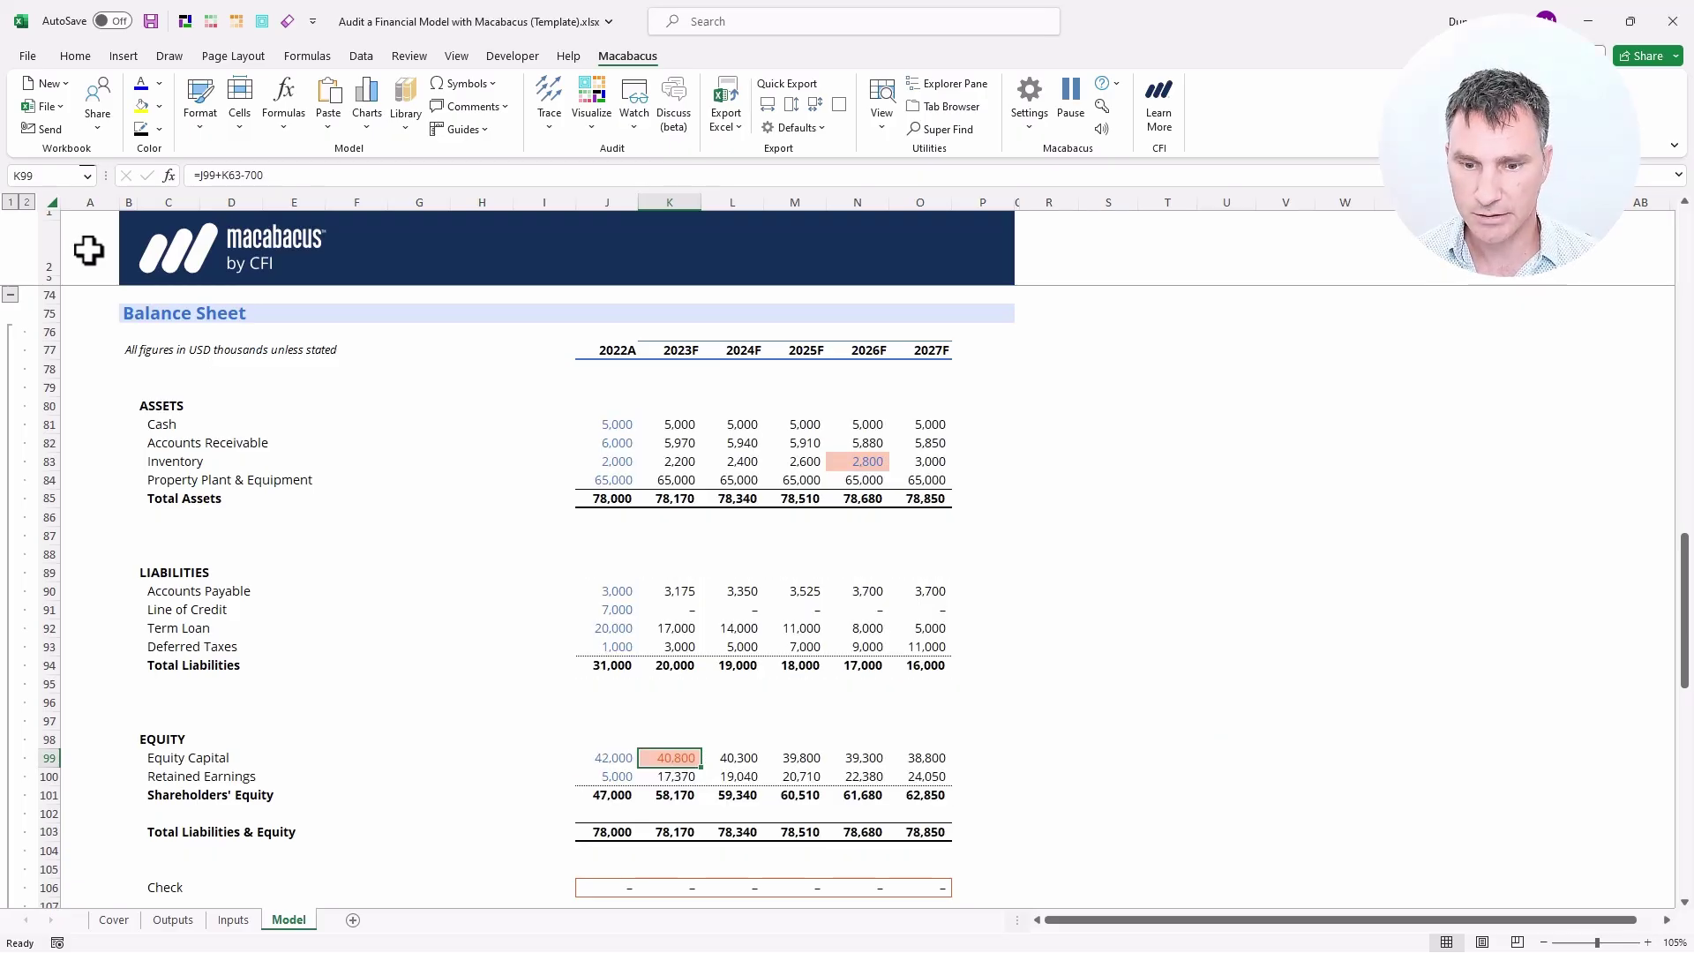
# Step: Remove the hardcoded -700 from the 2023F Equity Capital formula so K99 reads =J99+K63, and fill it across through 2027F
pyautogui.press('F2')
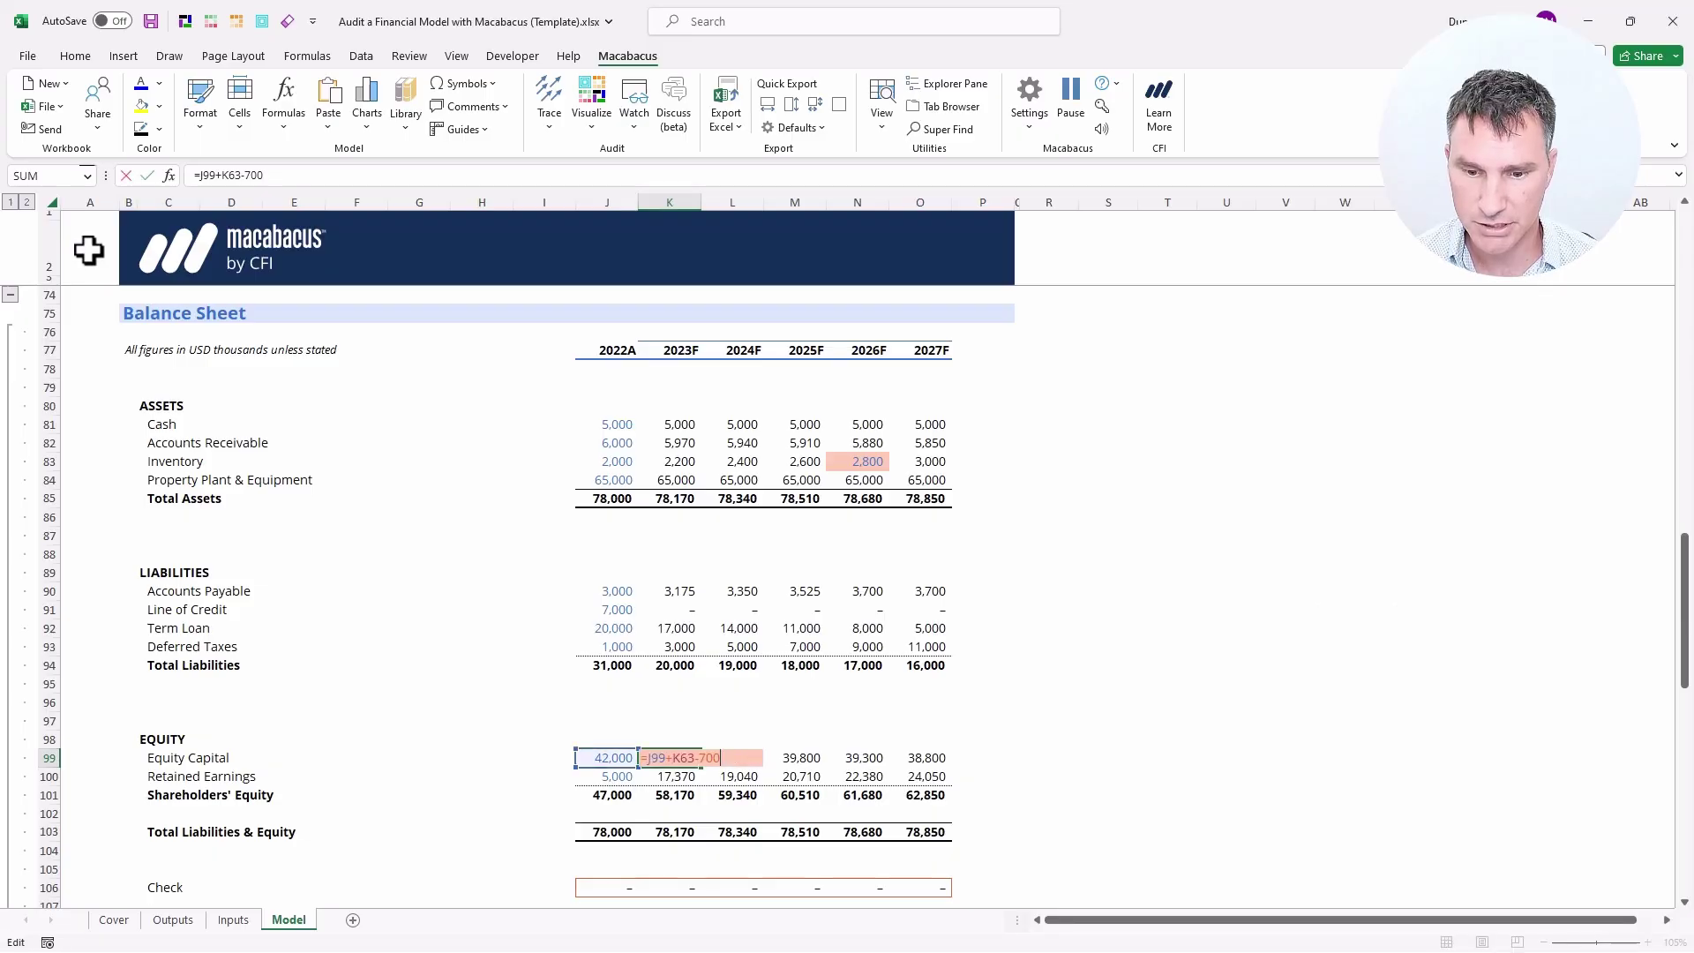
pyautogui.hotkey('shift', 'Left')
pyautogui.hotkey('shift', 'Left')
pyautogui.hotkey('shift', 'Left')
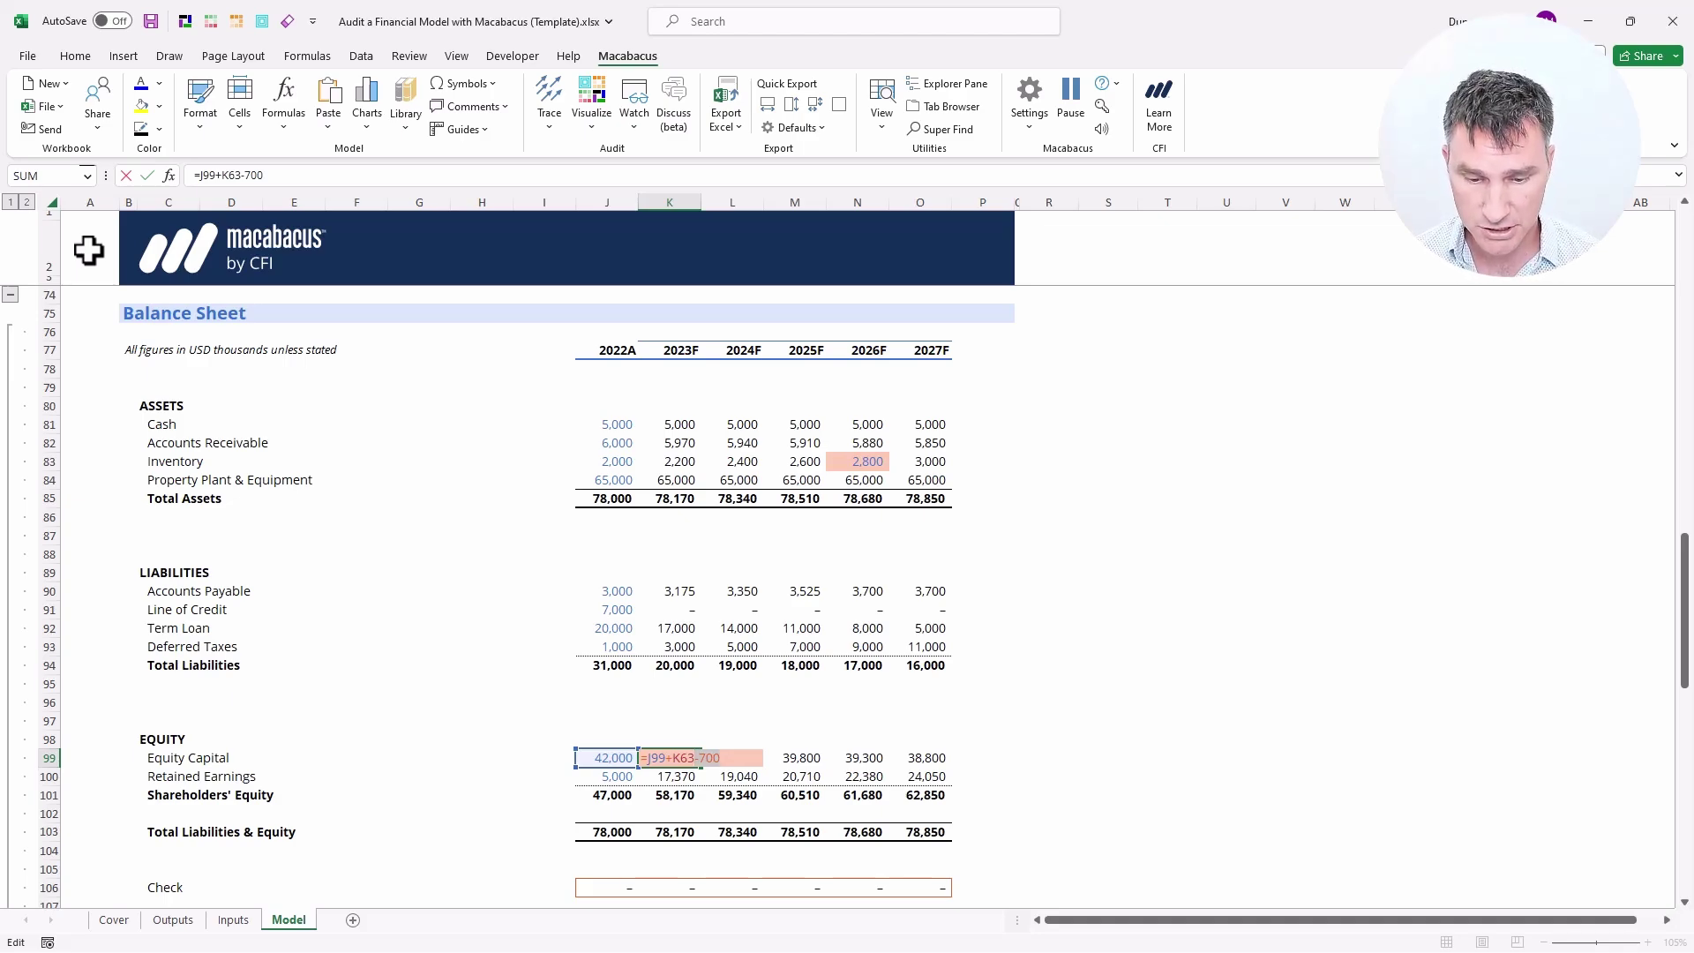
pyautogui.press('BackSpace')
pyautogui.hotkey('ctrl', 'Return')
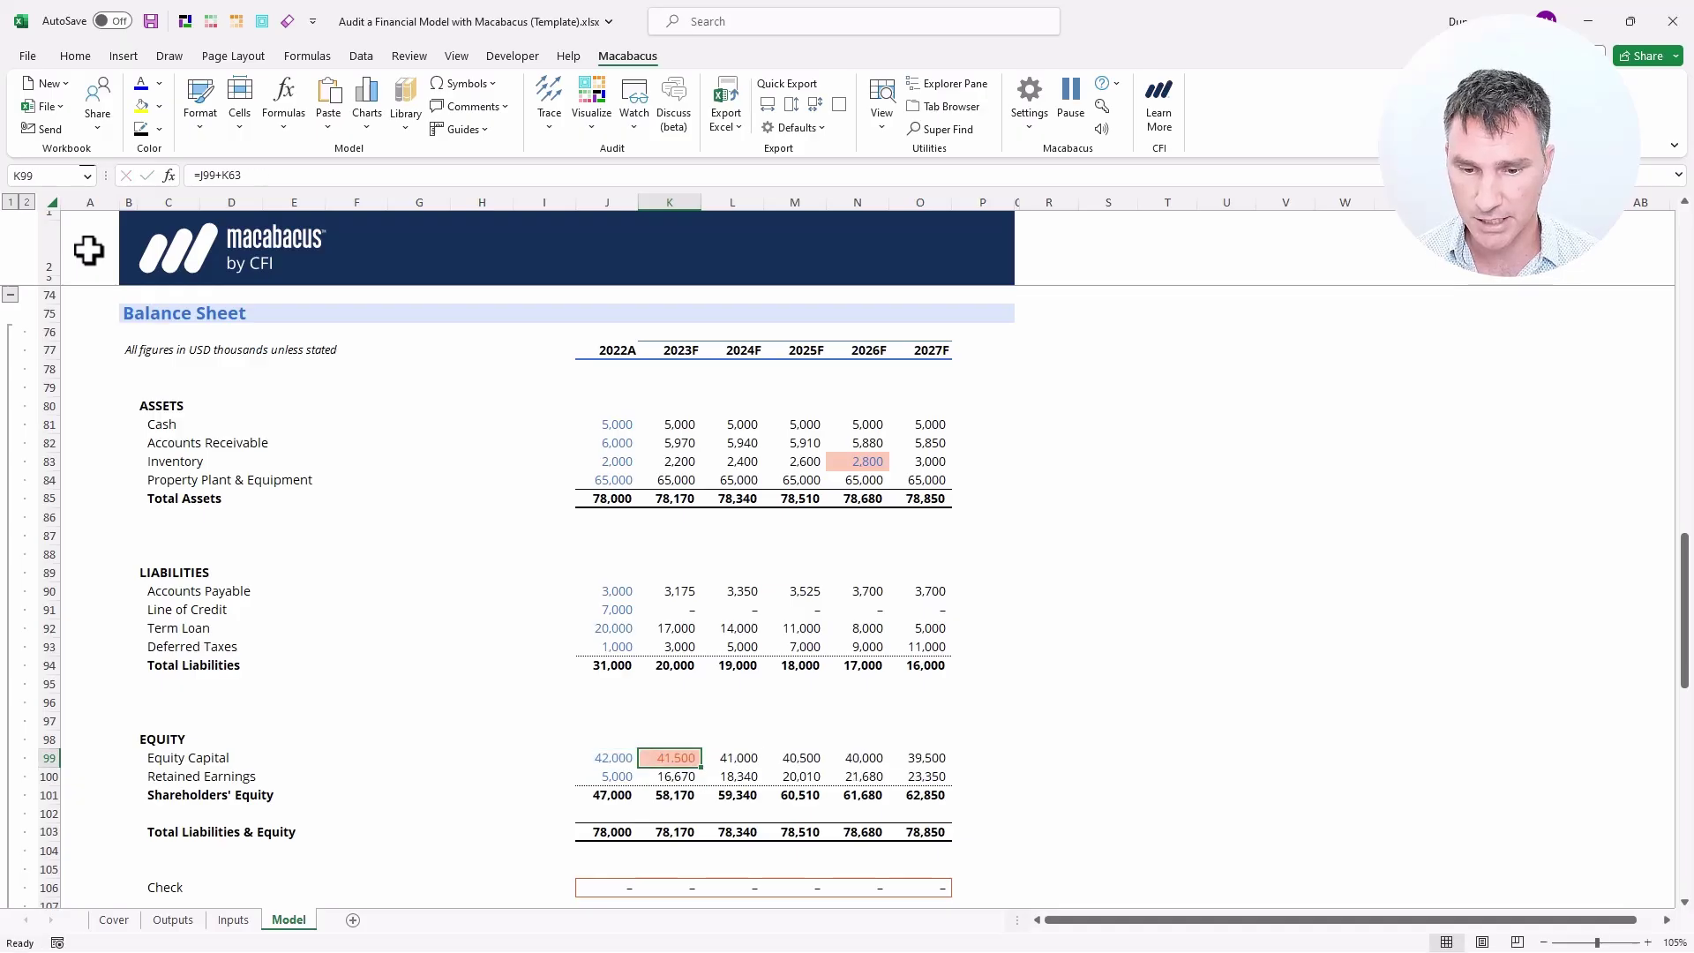
pyautogui.hotkey('ctrl', 'shift', 'r')
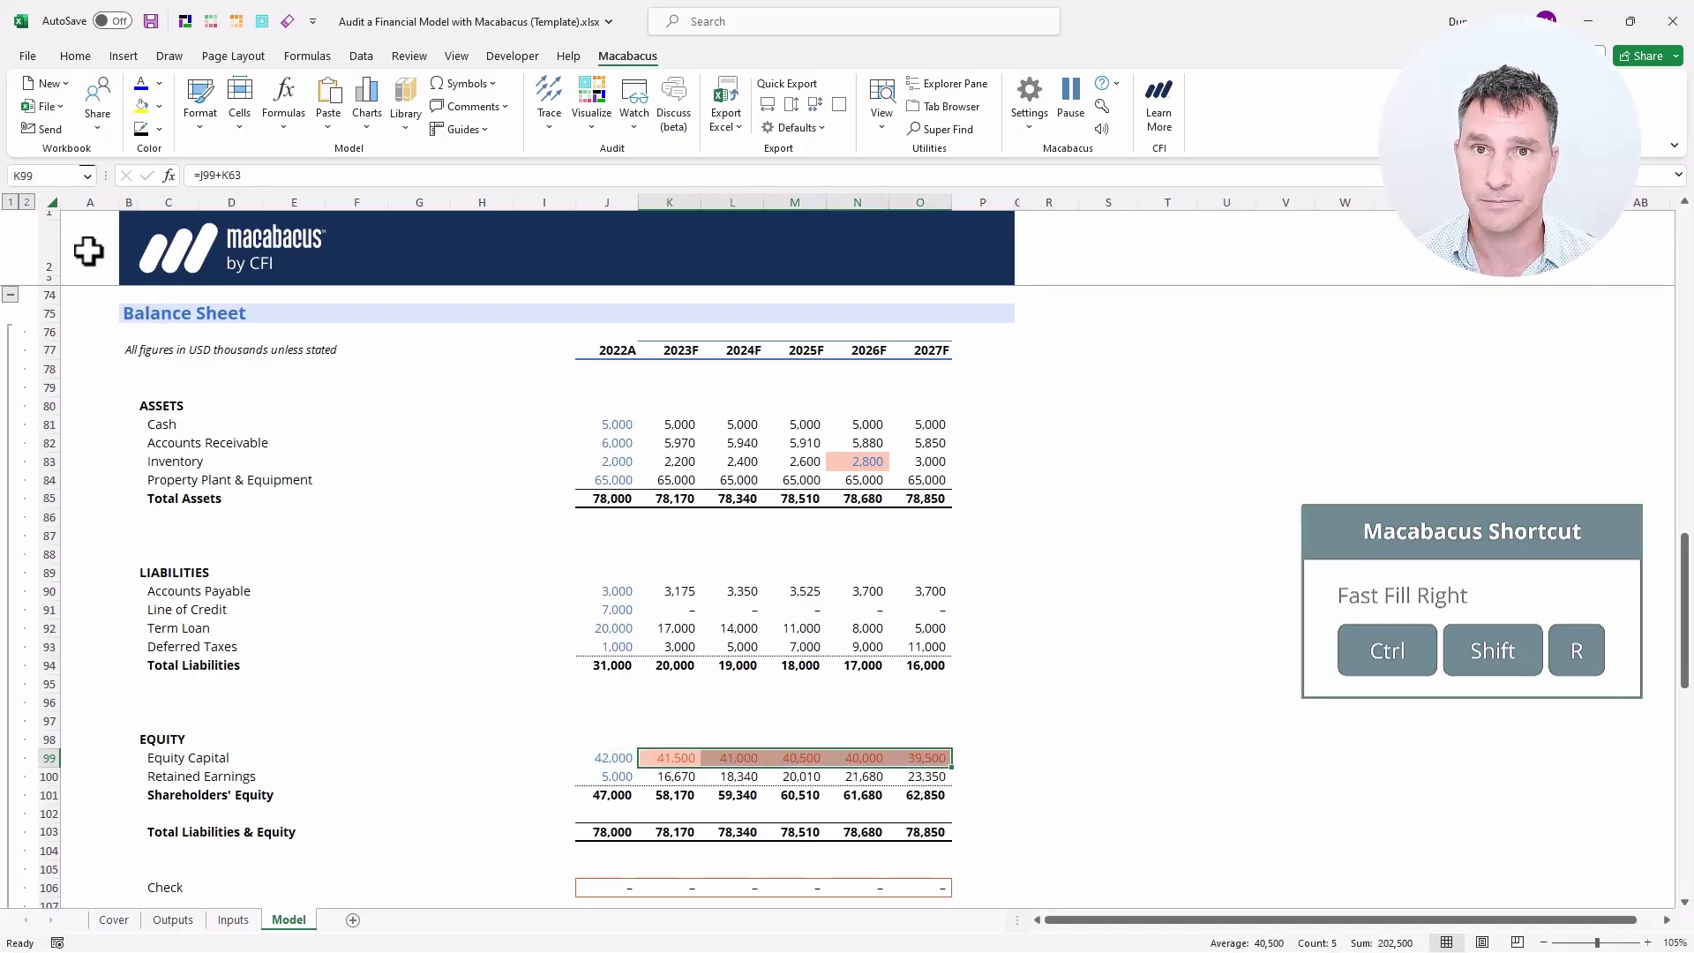
# Step: Fill the 2023F Inventory formula (K83) across through 2027F, replacing the hardcoded 2026F figure
pyautogui.press('Up')
pyautogui.press('Up')
pyautogui.press('Up')
pyautogui.press('Up')
pyautogui.press('Up')
pyautogui.press('Up')
pyautogui.press('Up')
pyautogui.press('Up')
pyautogui.press('Up')
pyautogui.press('Up')
pyautogui.press('Up')
pyautogui.press('Up')
pyautogui.press('Up')
pyautogui.press('Up')
pyautogui.press('Up')
pyautogui.press('Up')
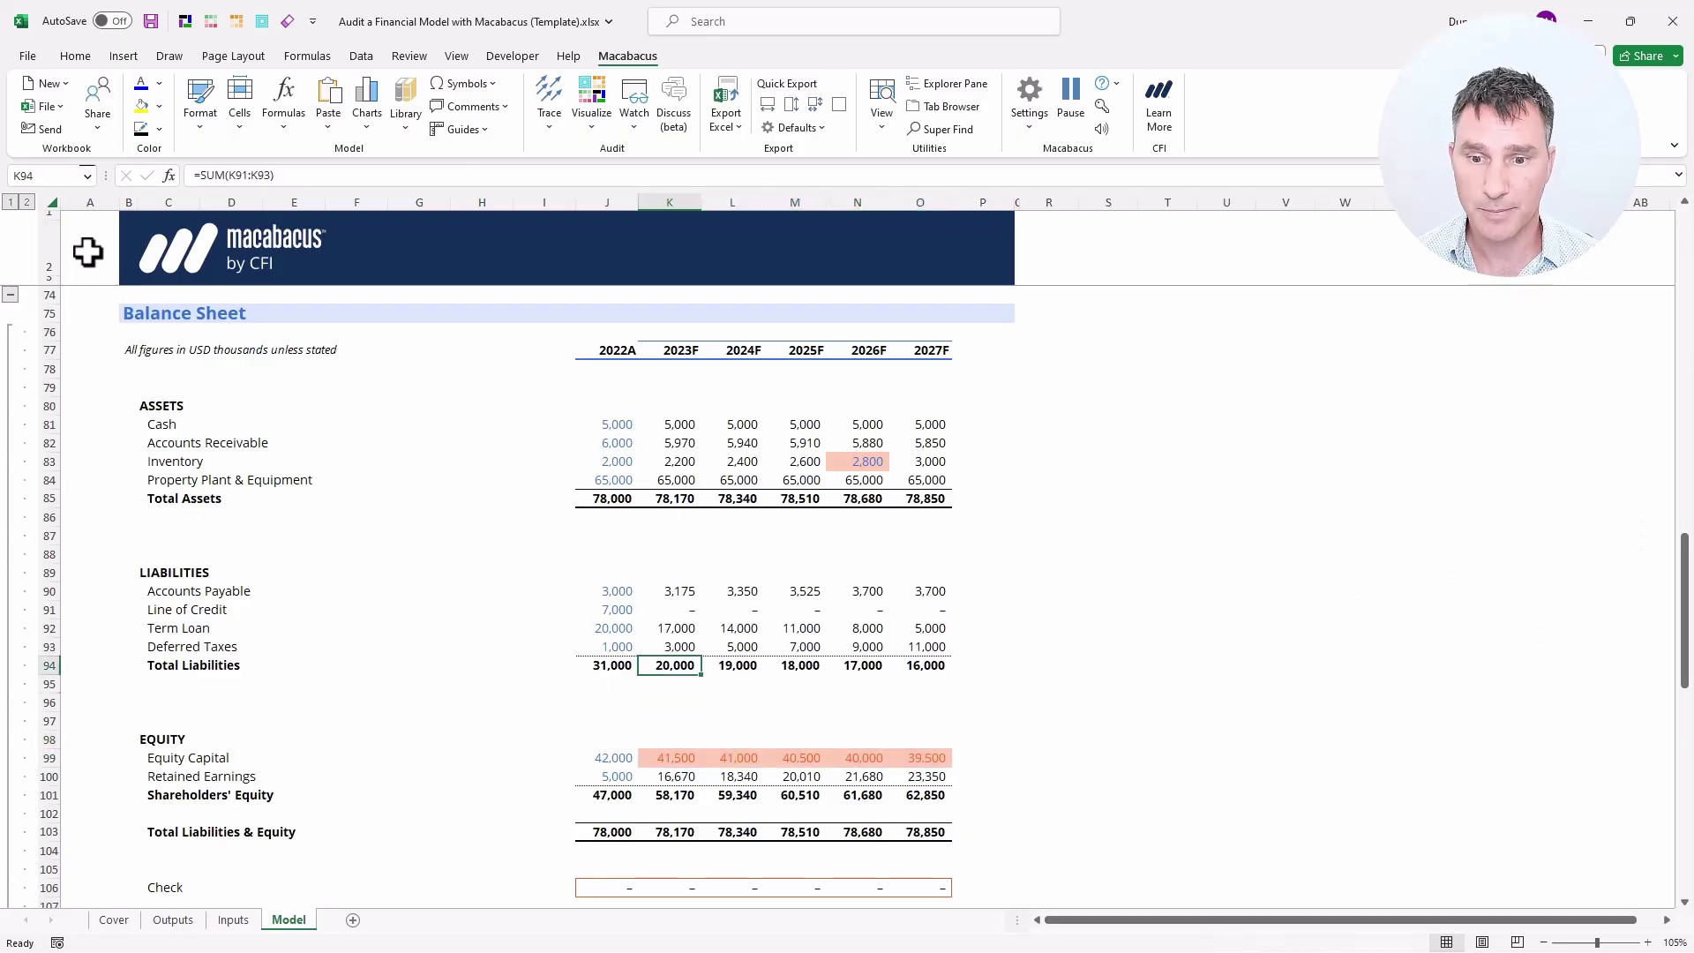
pyautogui.hotkey('ctrl', 'shift', 'Right')
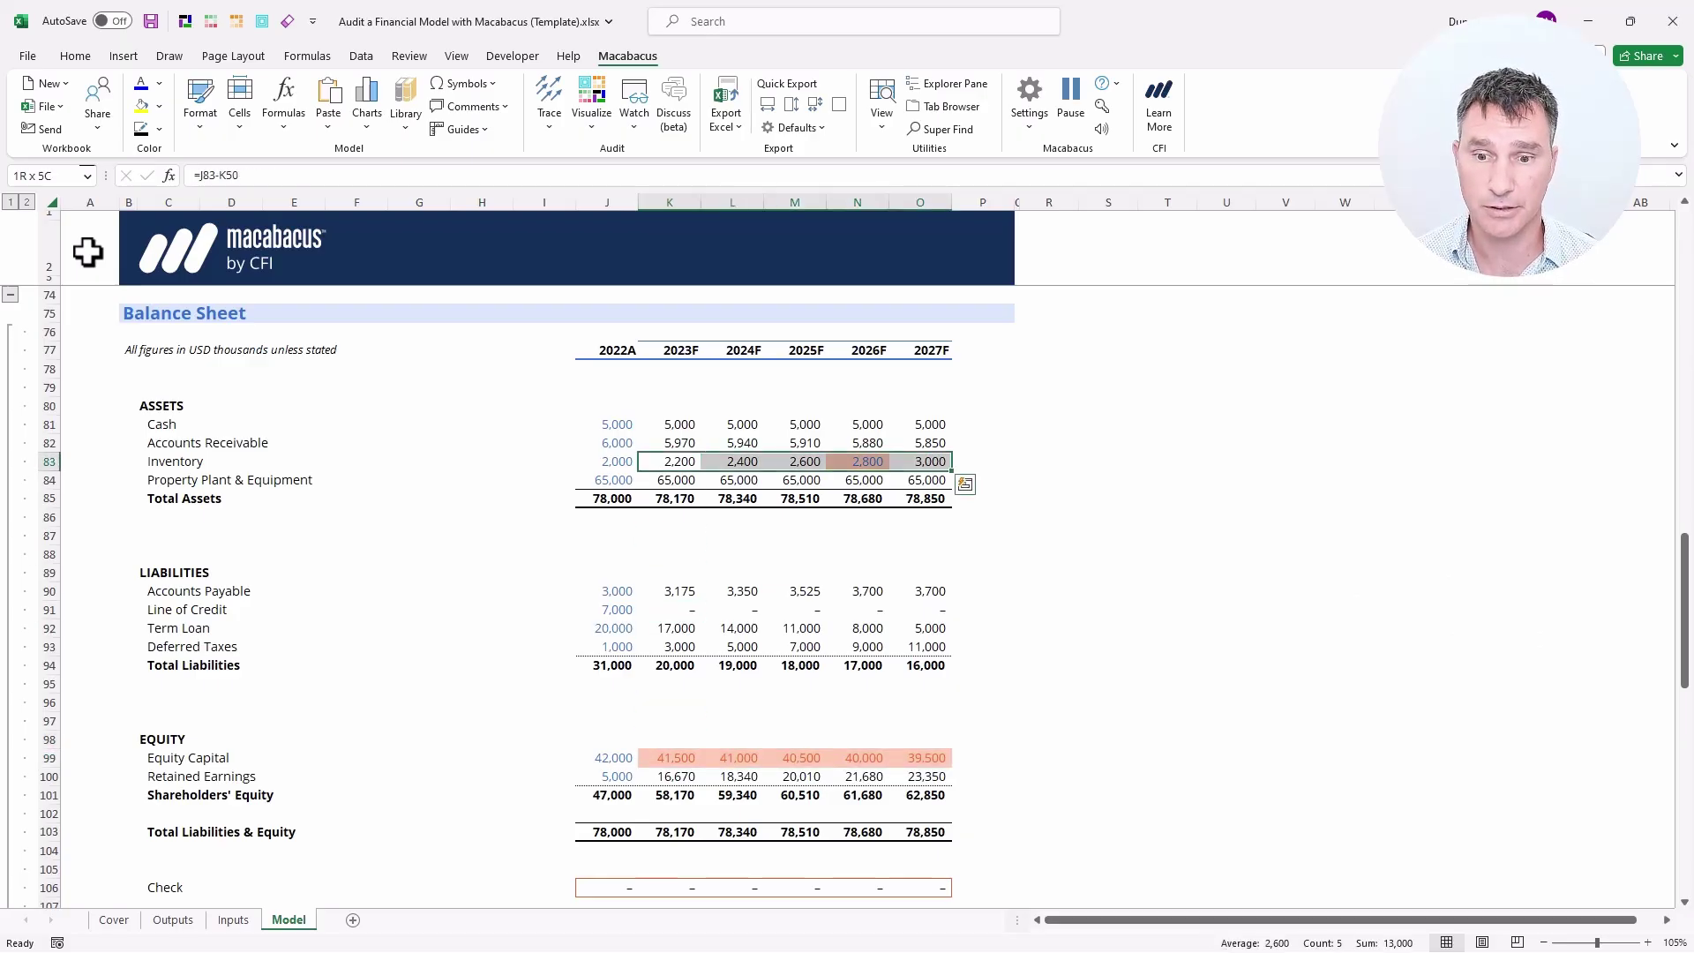
pyautogui.hotkey('ctrl', 'shift', 'Left')
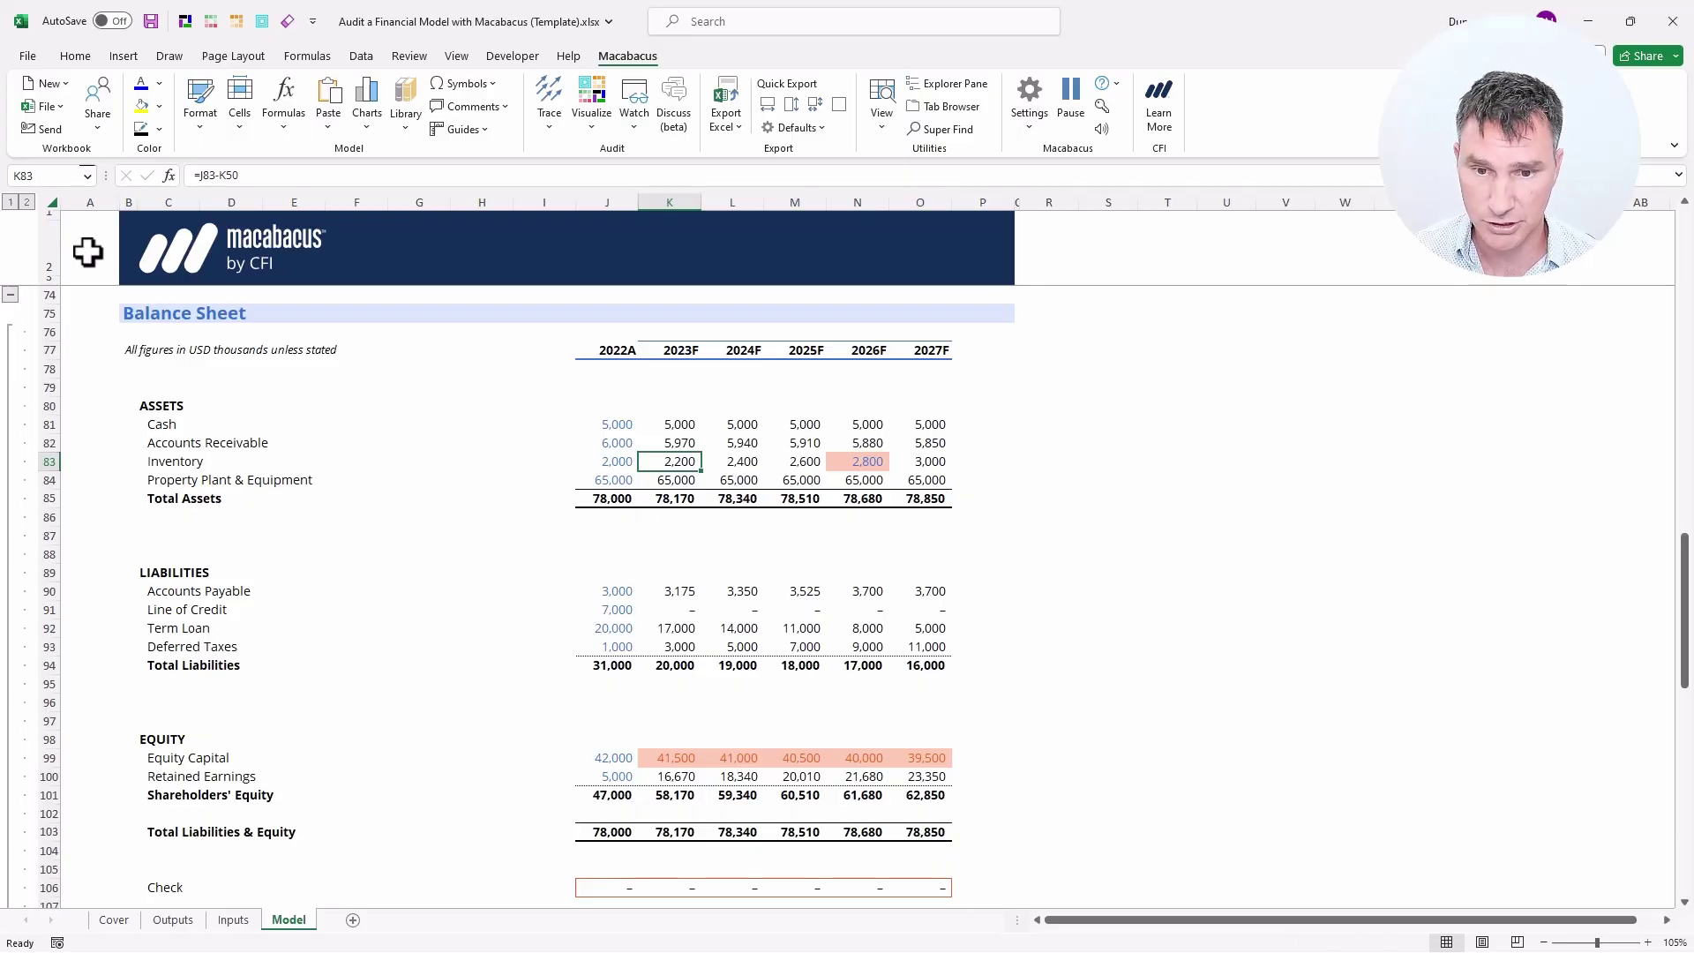
pyautogui.hotkey('ctrl', 'shift', 'Right')
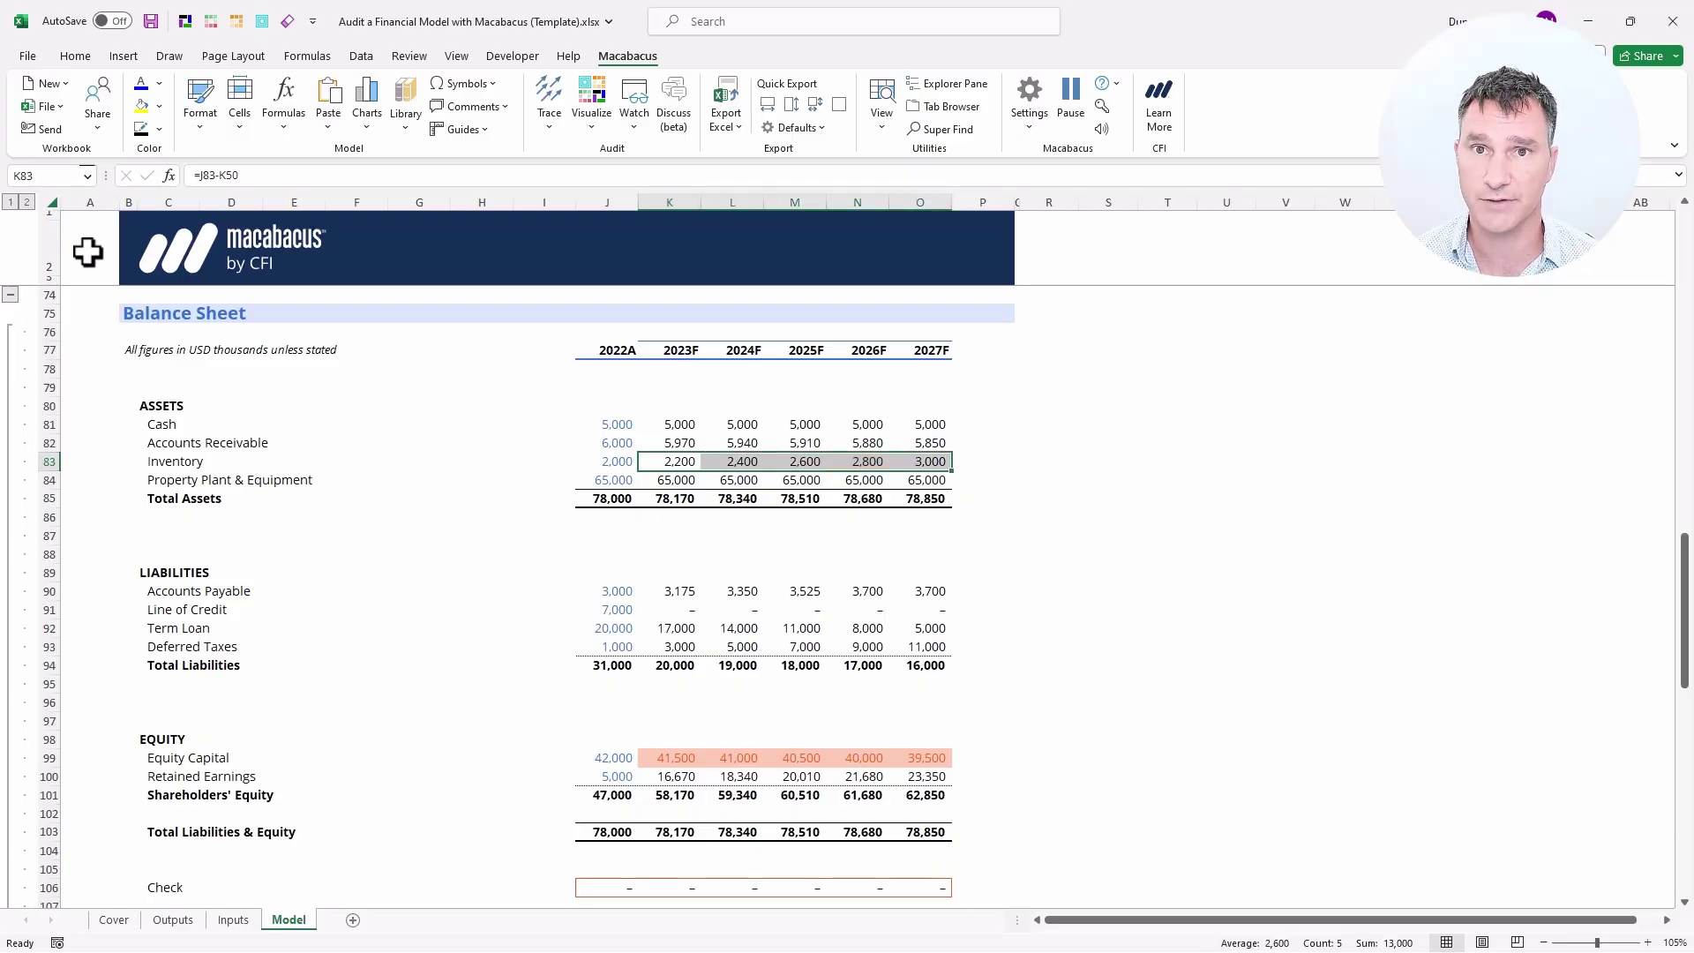
pyautogui.press('shift')
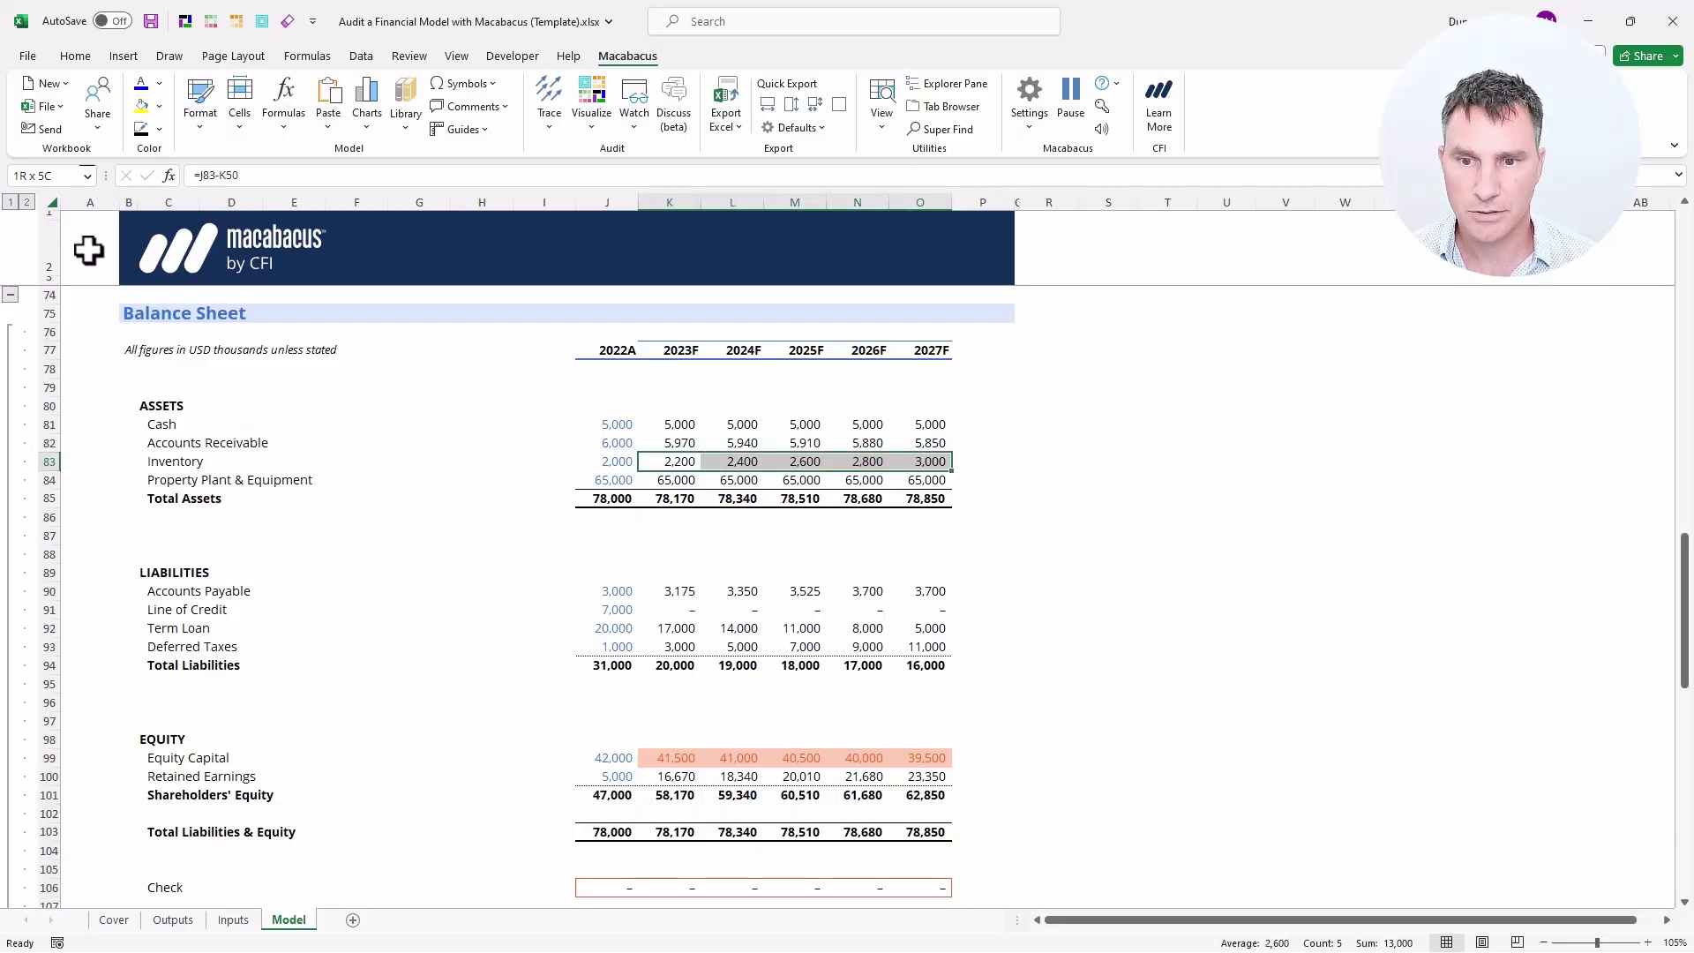
# Step: Remove the fill color from the Balance Sheet figures in J81:O103 and reapply AutoColor to them
pyautogui.press('Left')
pyautogui.press('Up')
pyautogui.press('Up')
pyautogui.hotkey('ctrl', 'shift', 'Right')
pyautogui.hotkey('ctrl', 'shift', 'Down')
pyautogui.hotkey('ctrl', 'shift', 'Down')
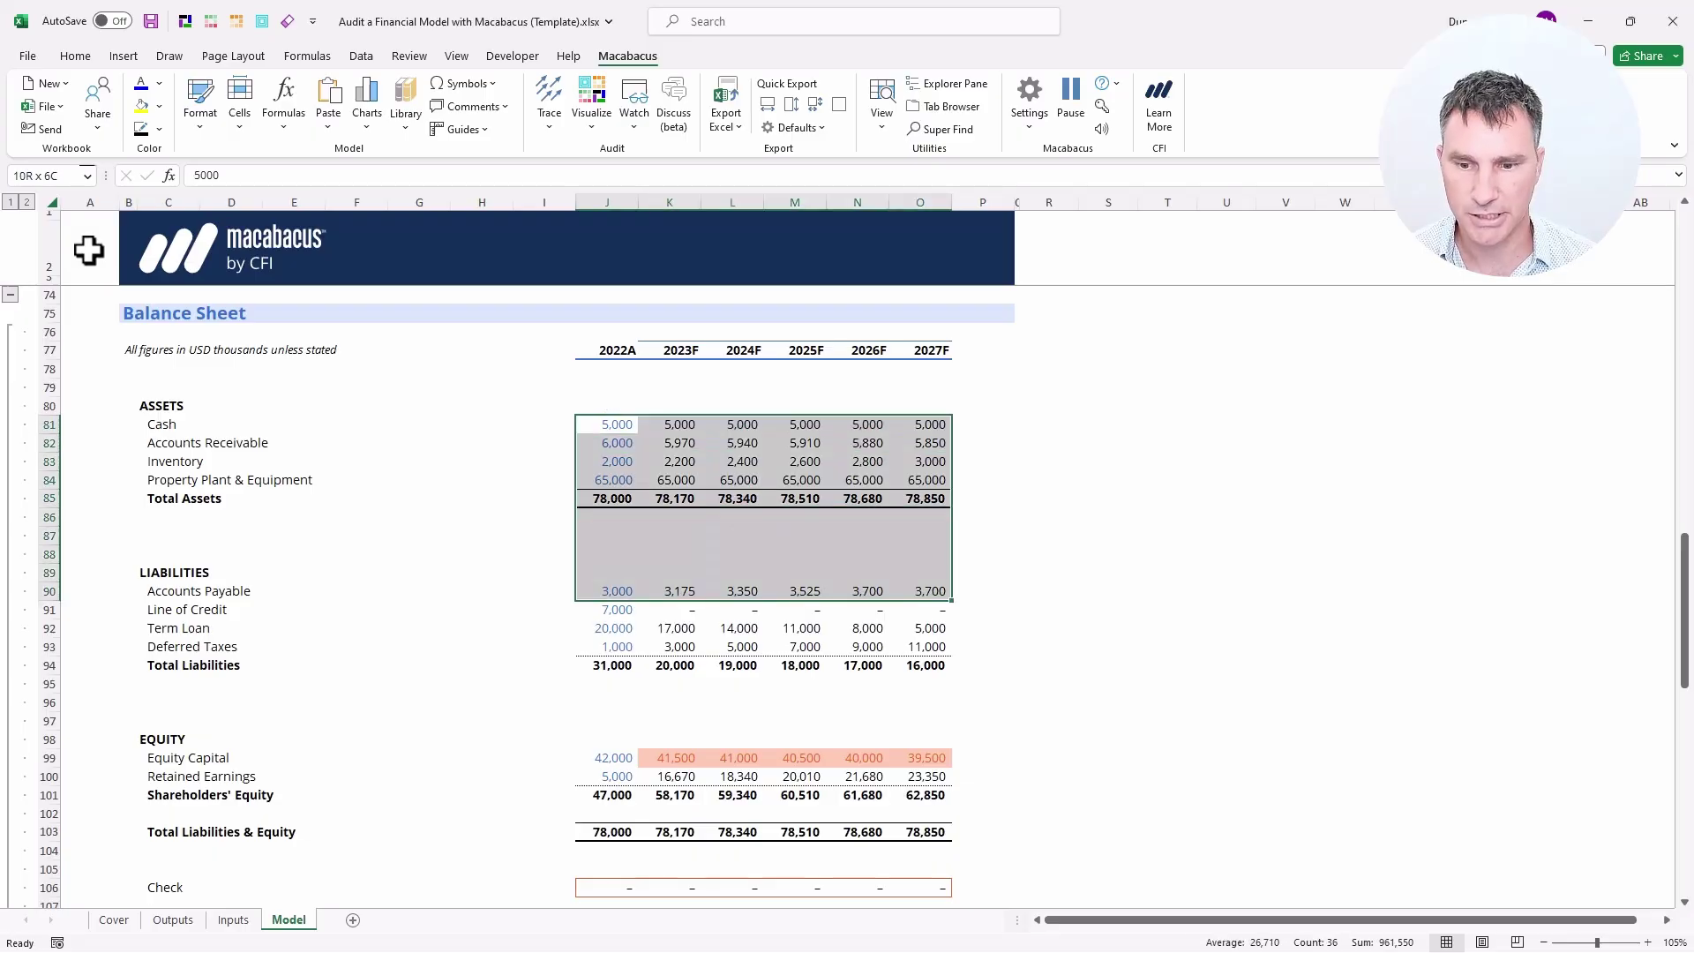
pyautogui.hotkey('ctrl', 'shift', 'Down')
pyautogui.hotkey('ctrl', 'shift', 'Down')
pyautogui.hotkey('ctrl', 'shift', 'Down')
pyautogui.hotkey('ctrl', 'shift', 'Down')
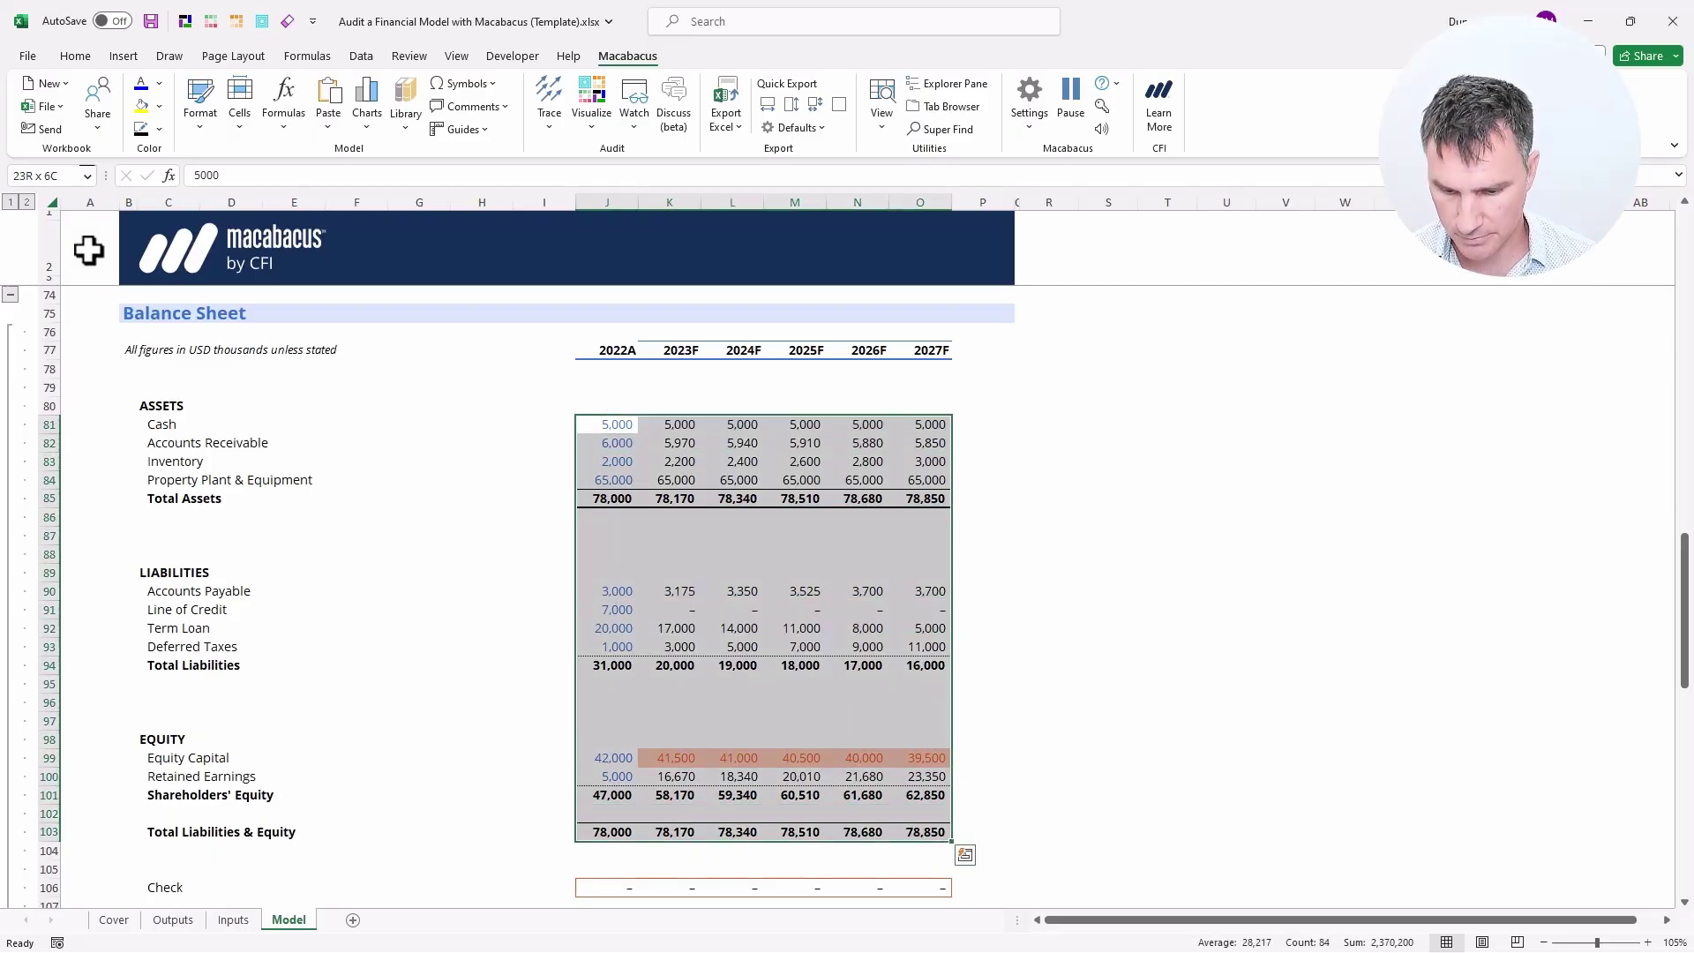
pyautogui.hotkey('alt', 'h')
pyautogui.press('h')
pyautogui.press('n')
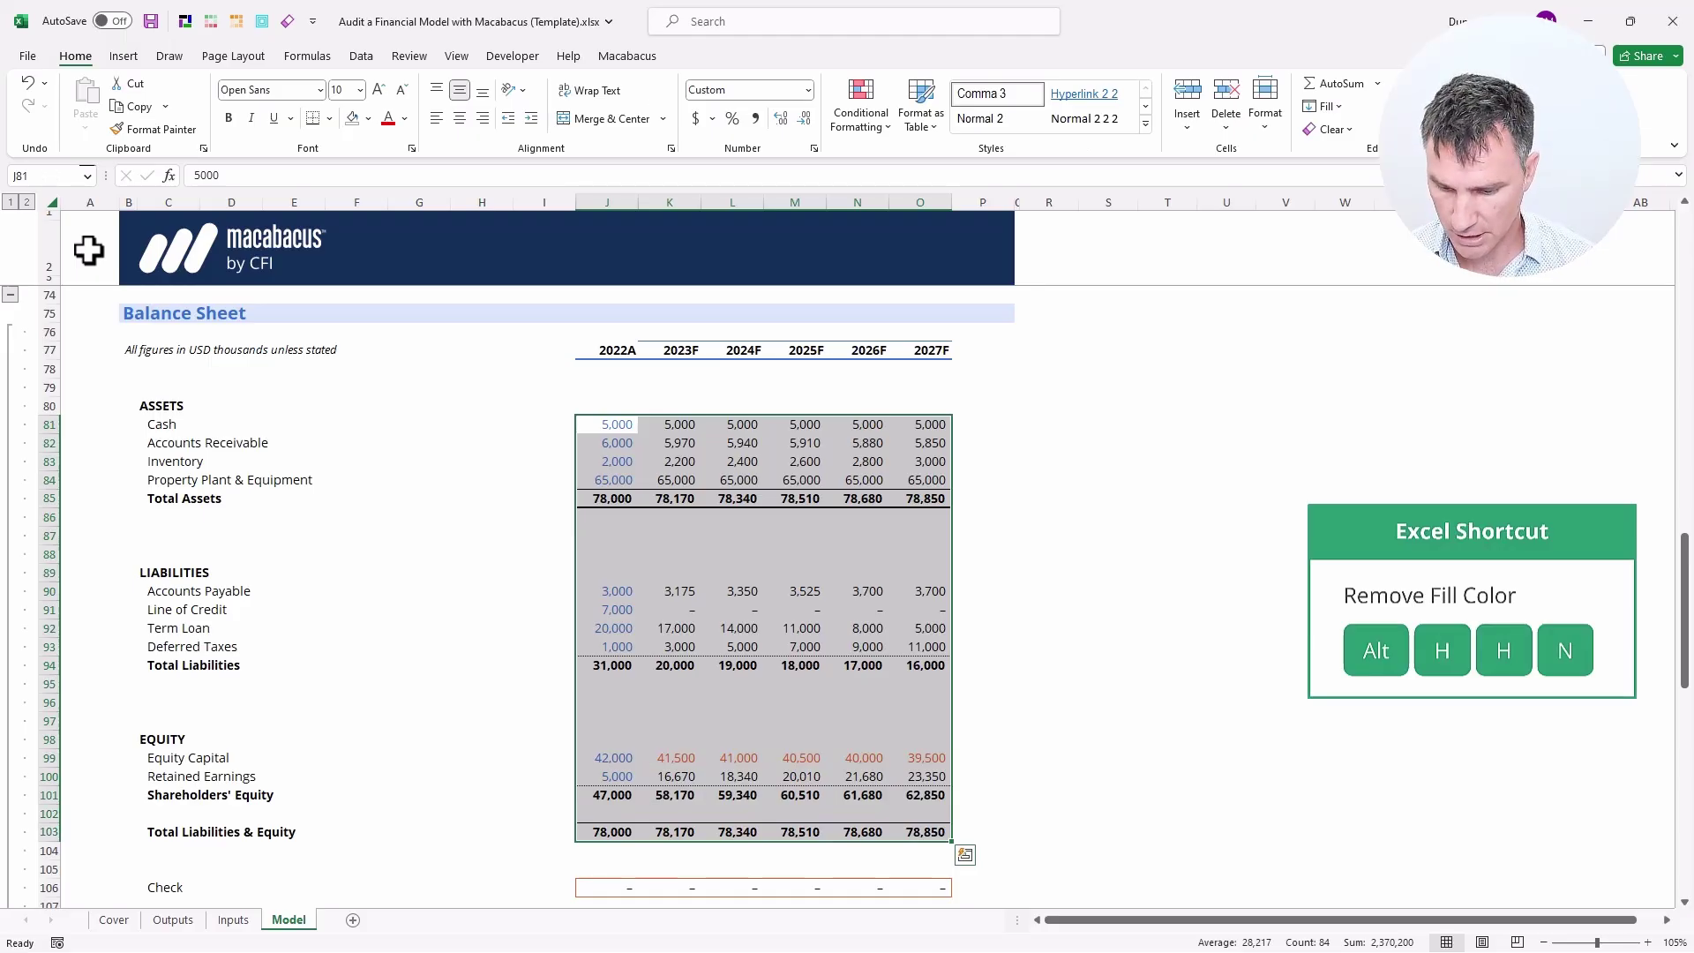
pyautogui.hotkey('ctrl', 'alt', 'a')
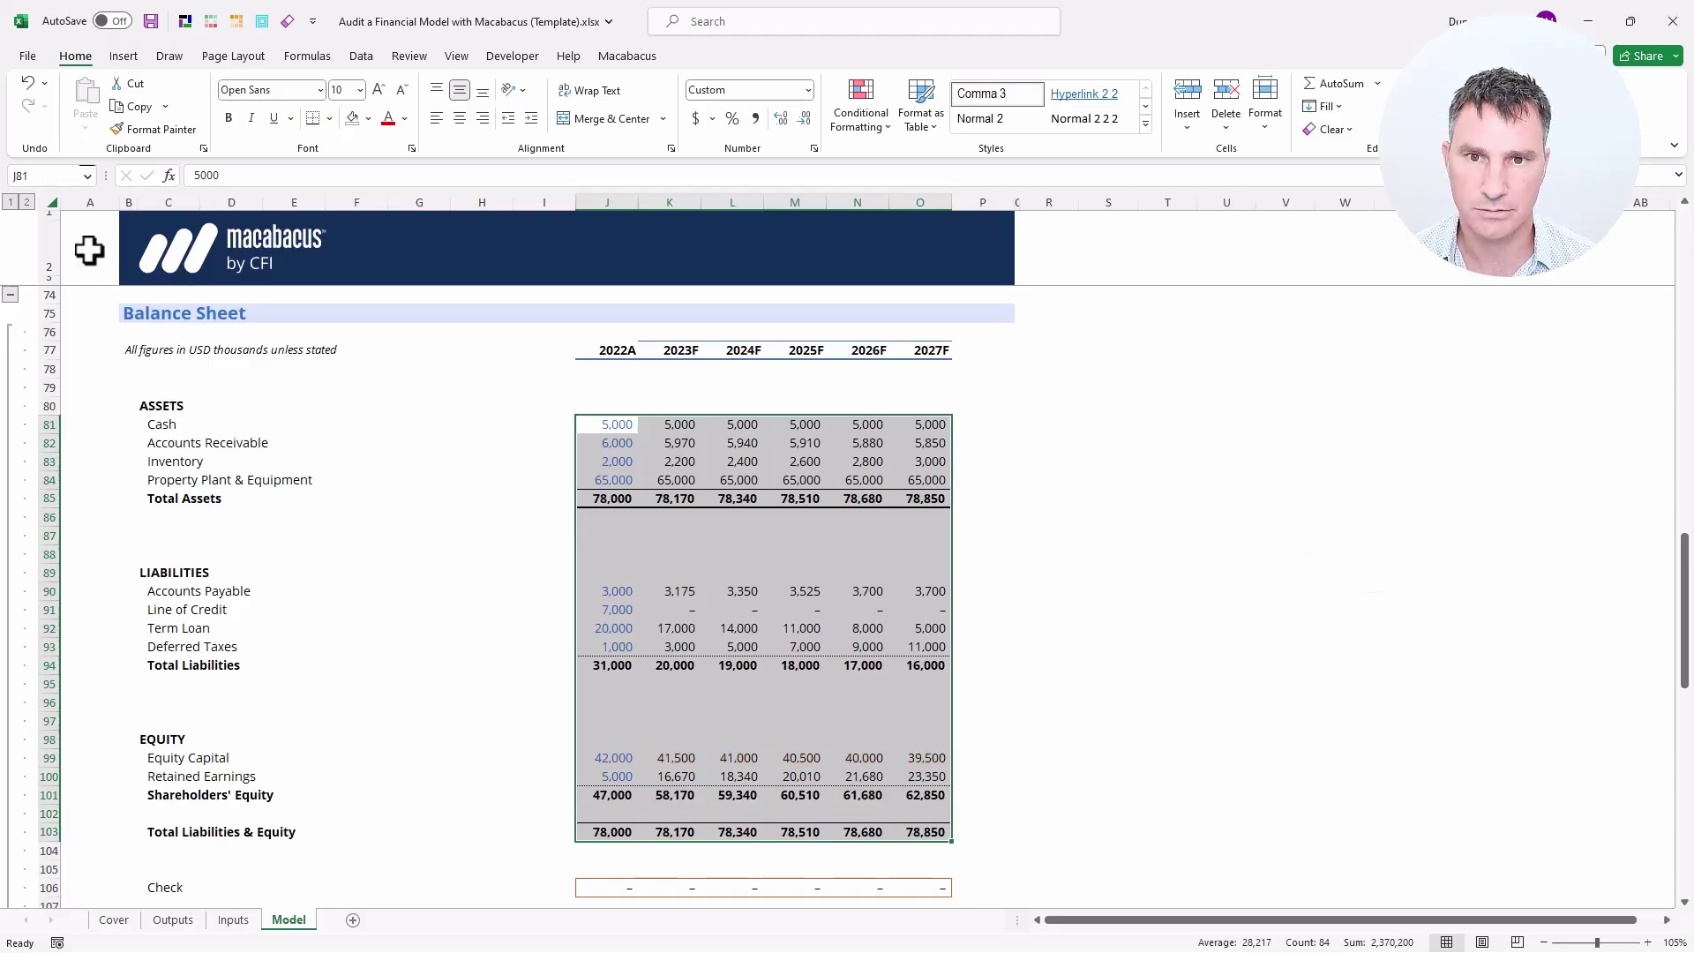
# Step: Overlay Formula Flow on J81:O103 and check the Balance Sheet rows for consistent formulas down to Total Liabilities
pyautogui.hotkey('ctrl', 'shift', 'u')
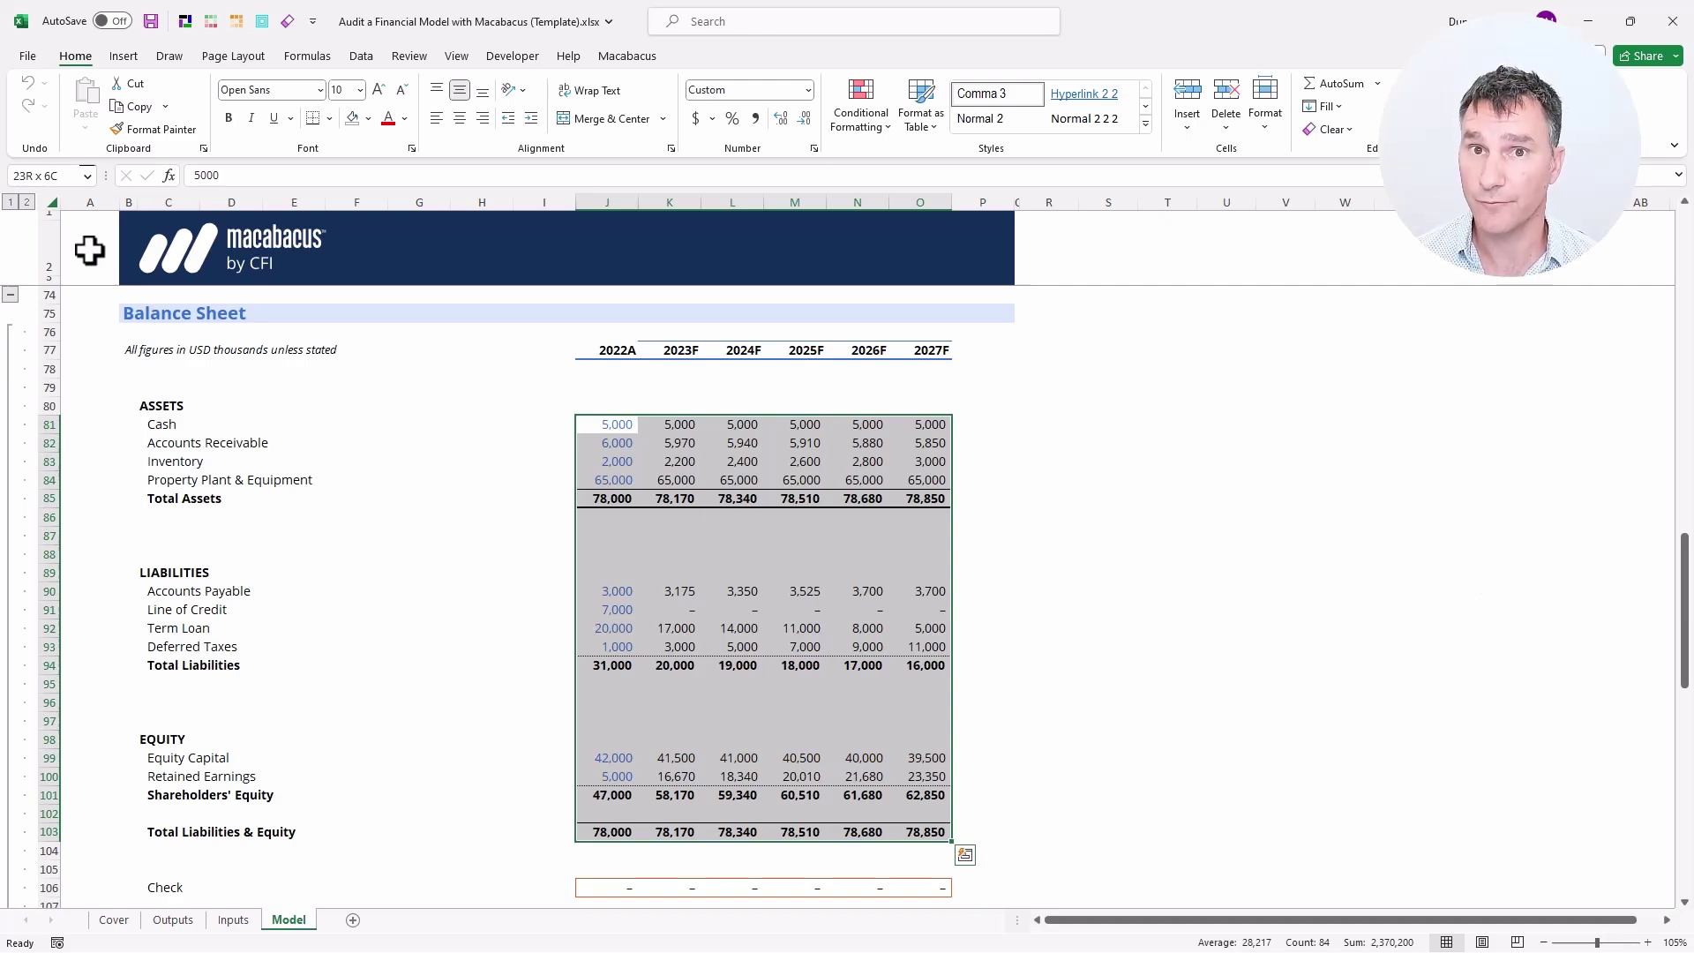
pyautogui.hotkey('alt', '4')
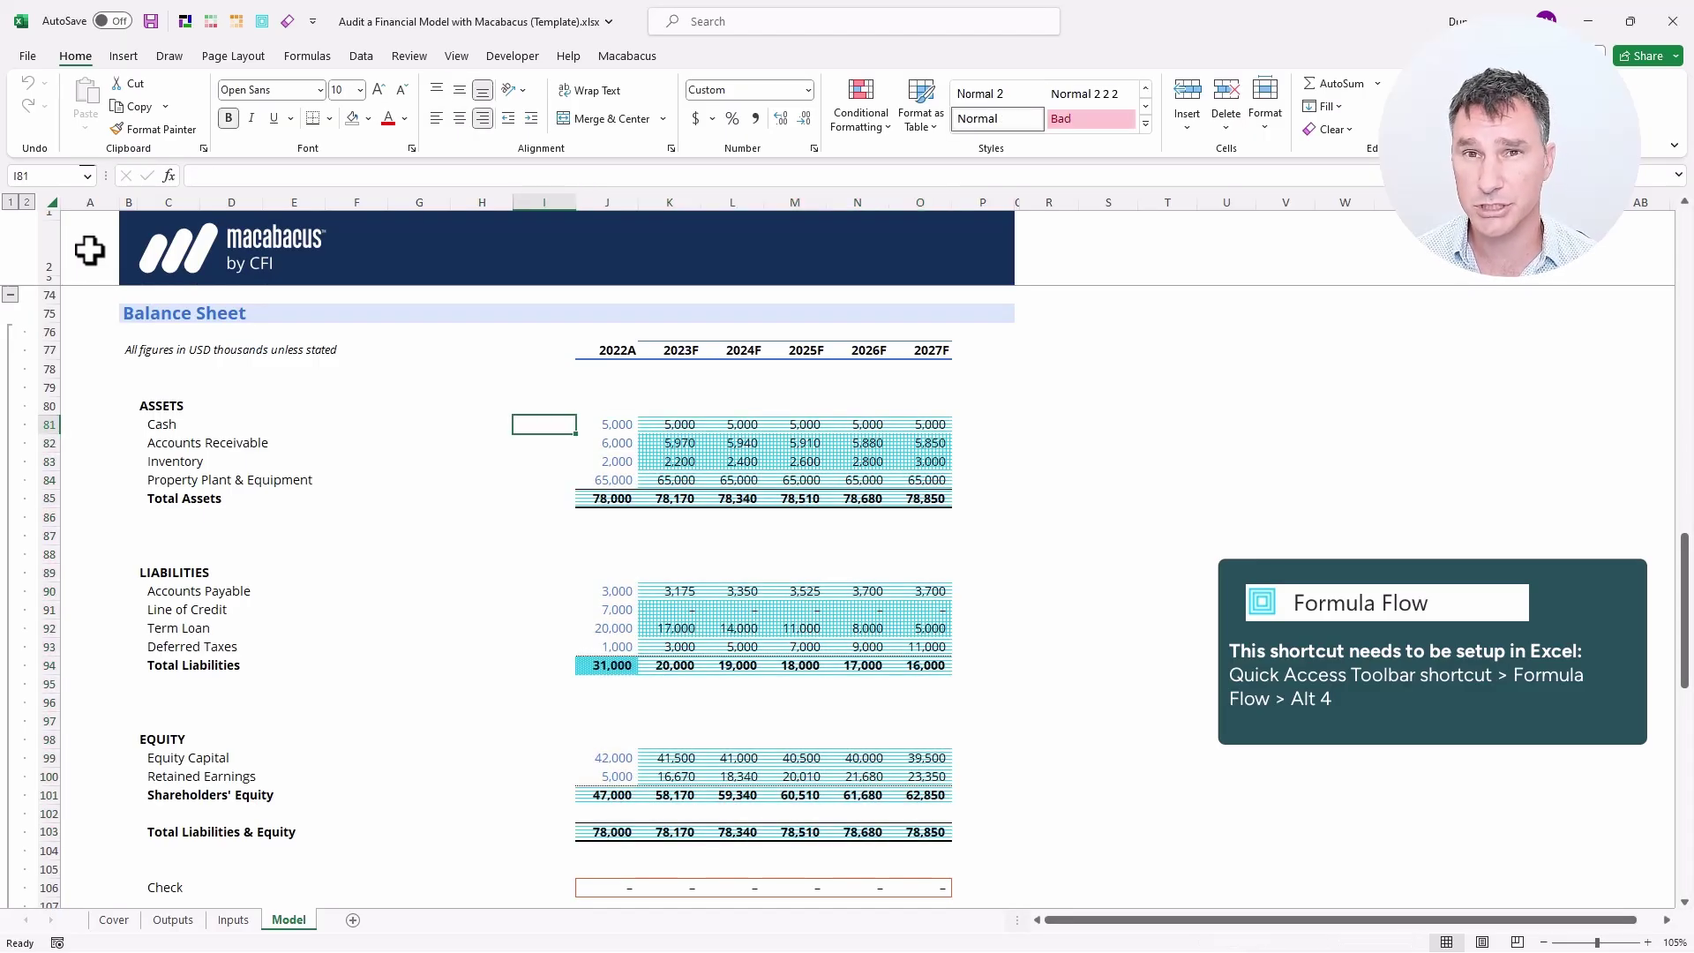
pyautogui.press('Down')
pyautogui.press('Down')
pyautogui.press('Down')
pyautogui.press('Down')
pyautogui.press('Down')
pyautogui.press('Down')
pyautogui.press('Down')
pyautogui.press('Down')
pyautogui.press('Down')
pyautogui.press('Down')
pyautogui.press('Down')
pyautogui.press('Down')
pyautogui.press('Down')
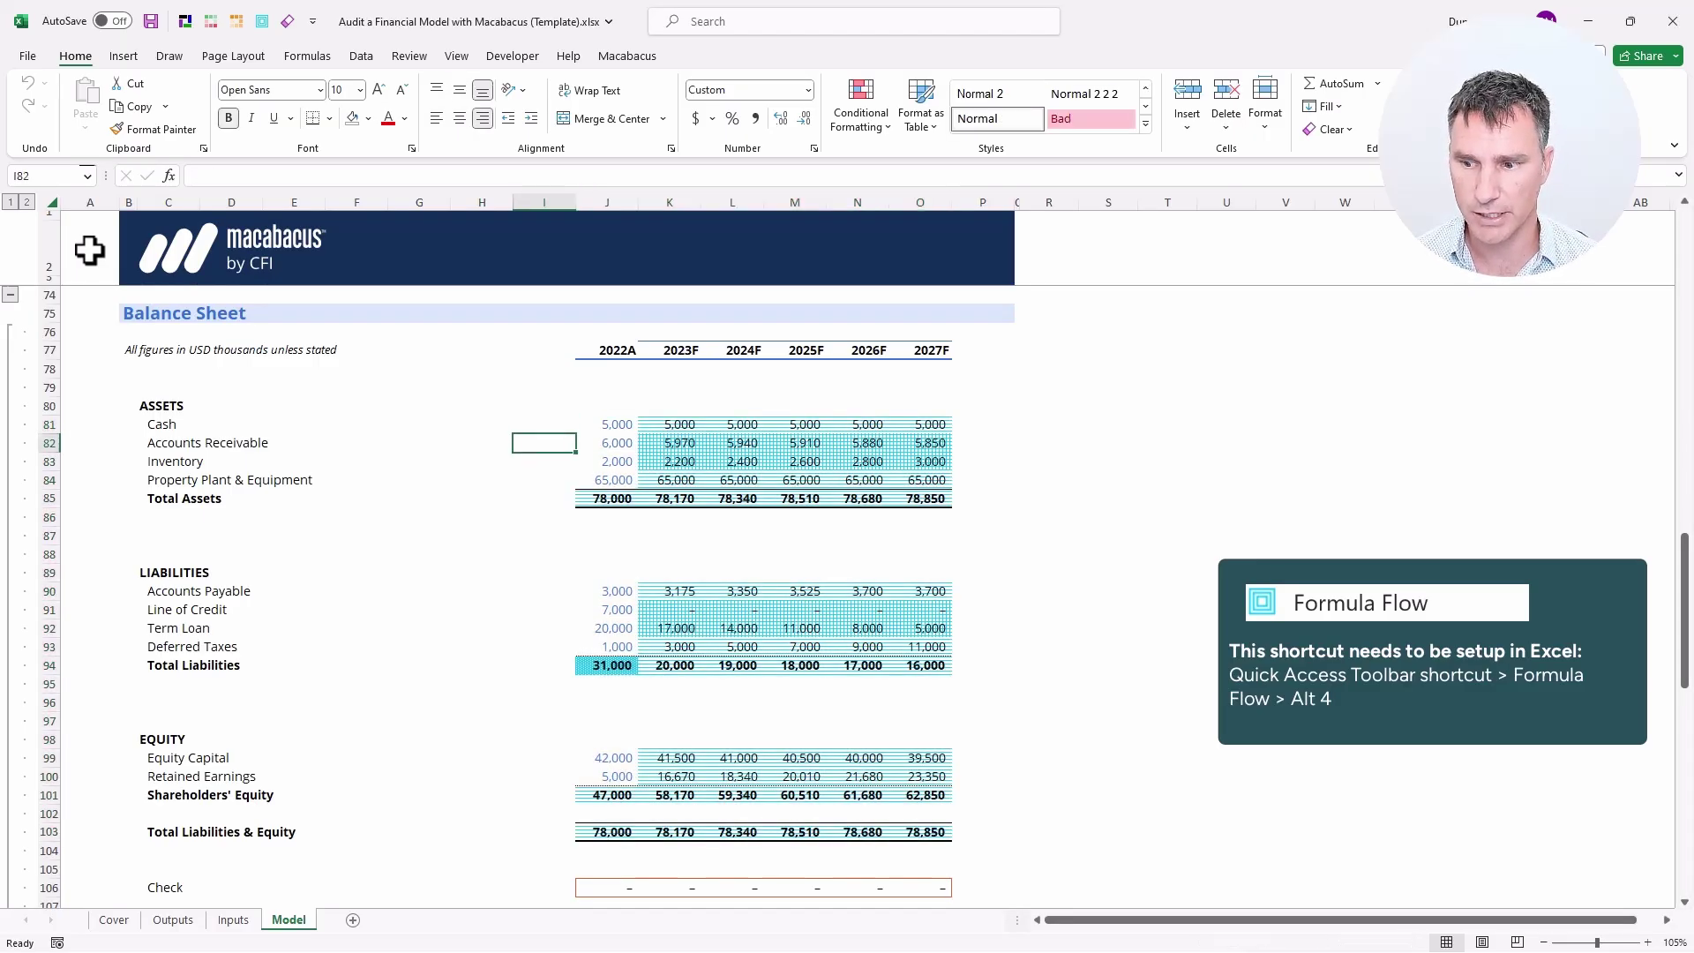
# Step: Flag the 2022A Total Liabilities cell (J94) with the light red fill and clear the Formula Flow visualization
pyautogui.hotkey('shift', 'Right')
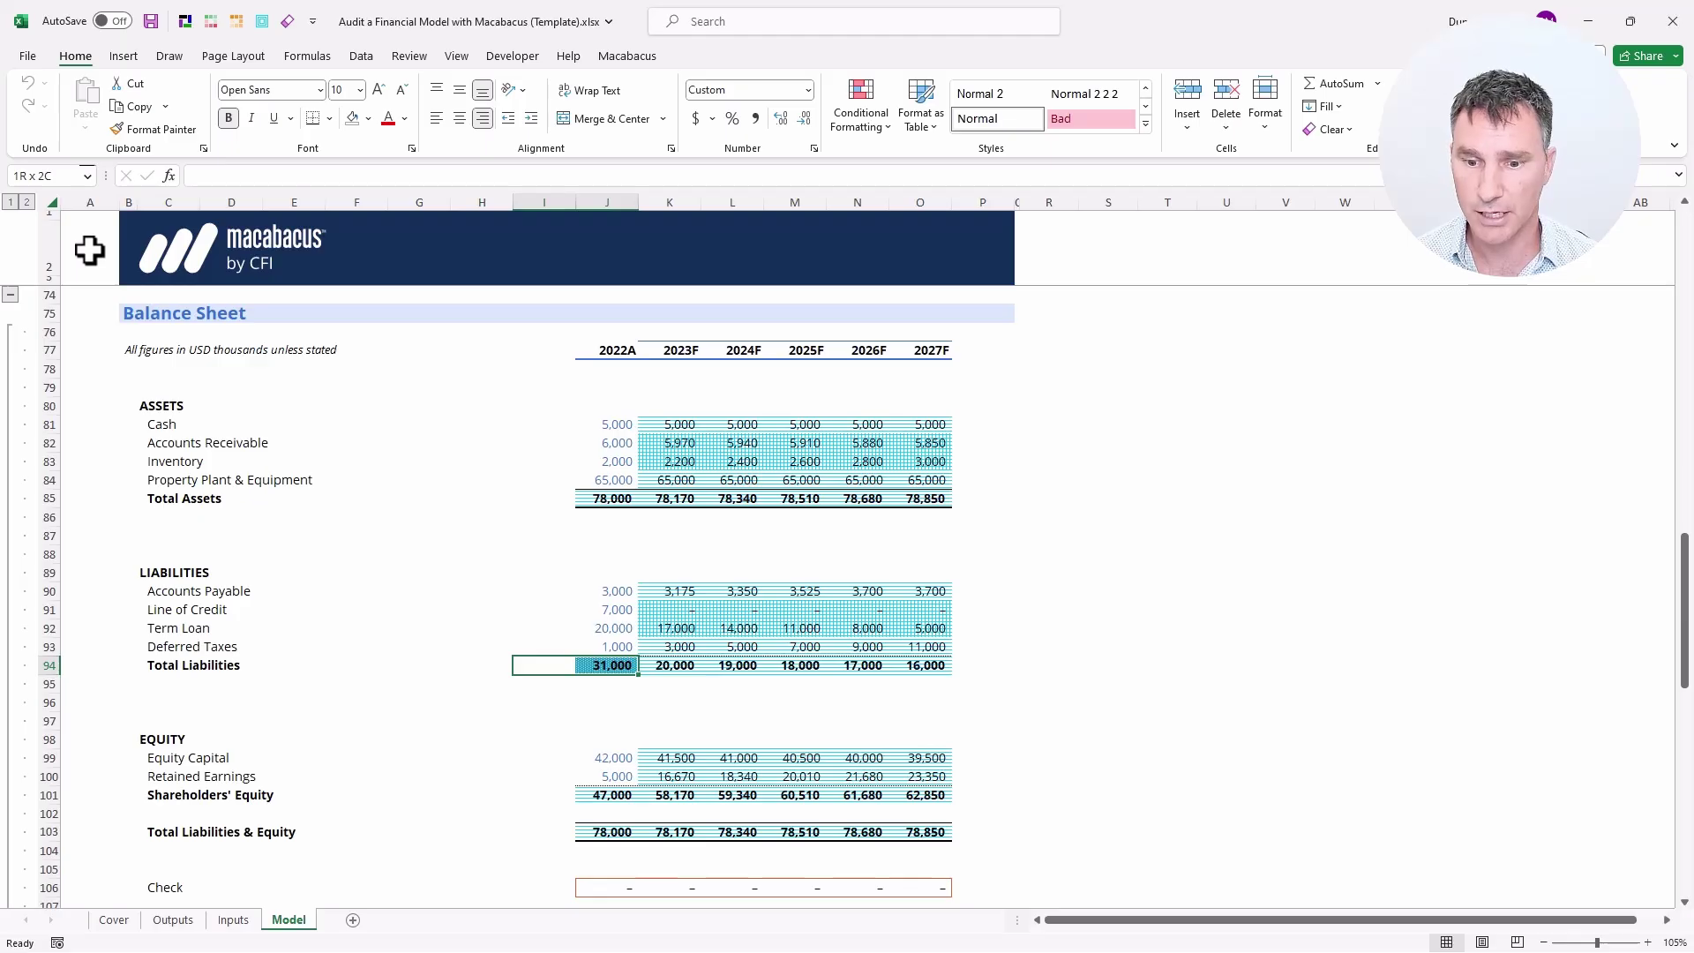
pyautogui.hotkey('ctrl', 'shift', 'Right')
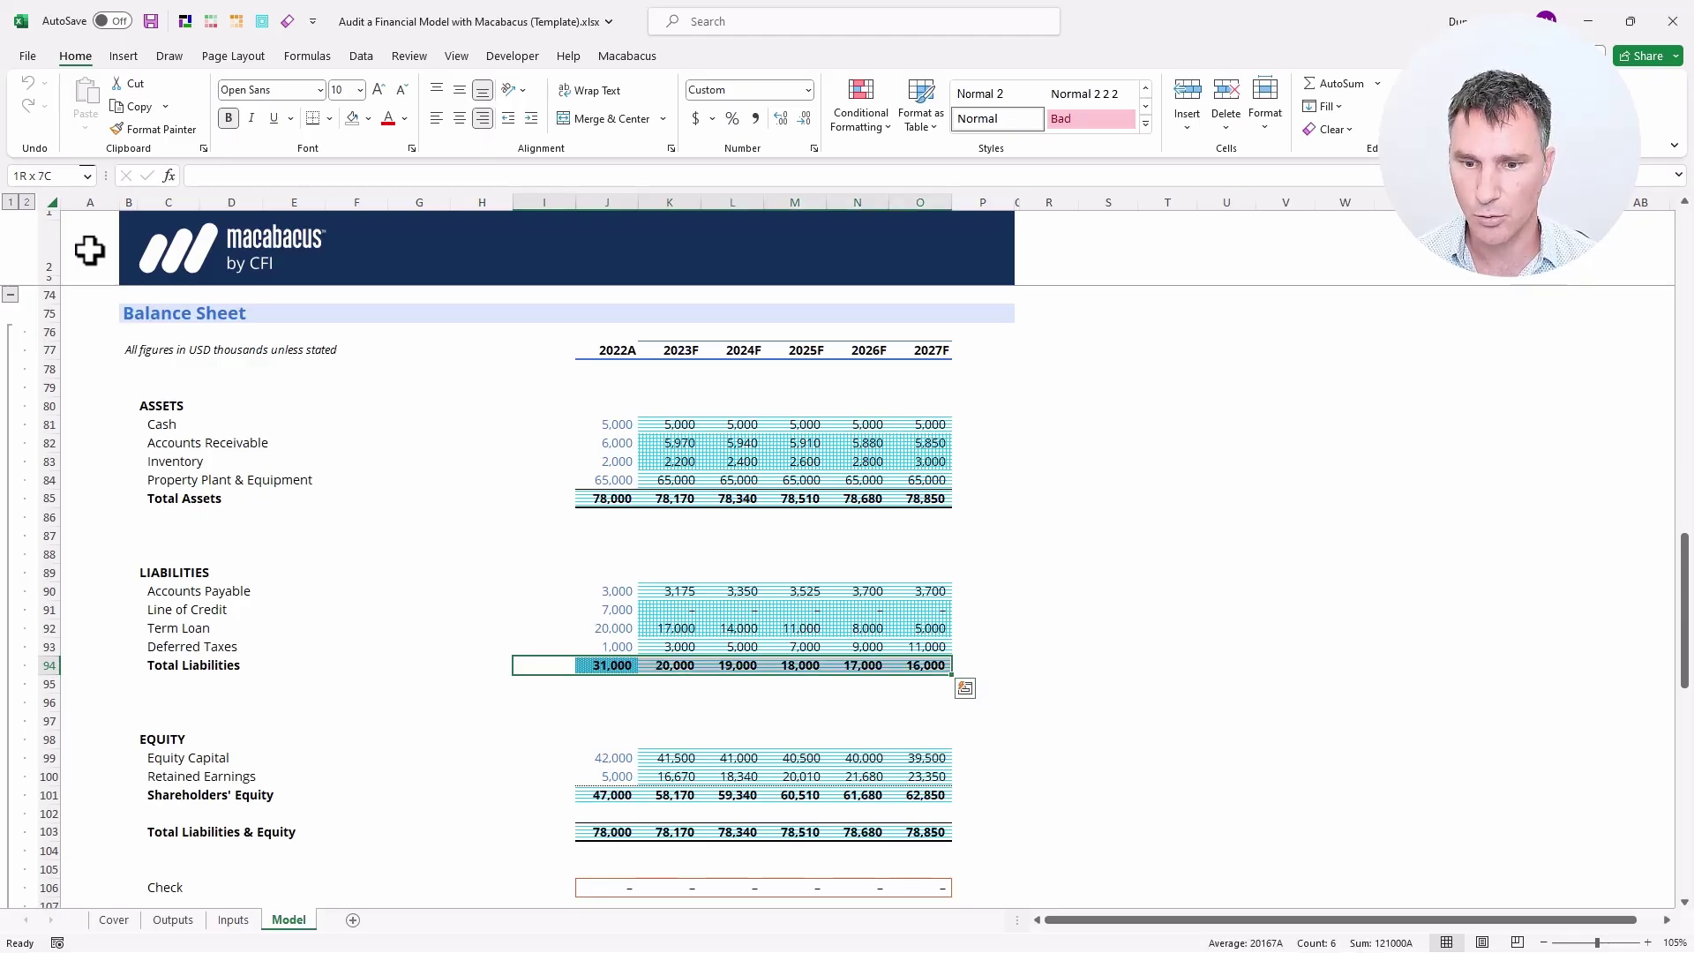
pyautogui.hotkey('ctrl', 'shift', 'Left')
pyautogui.press('Right')
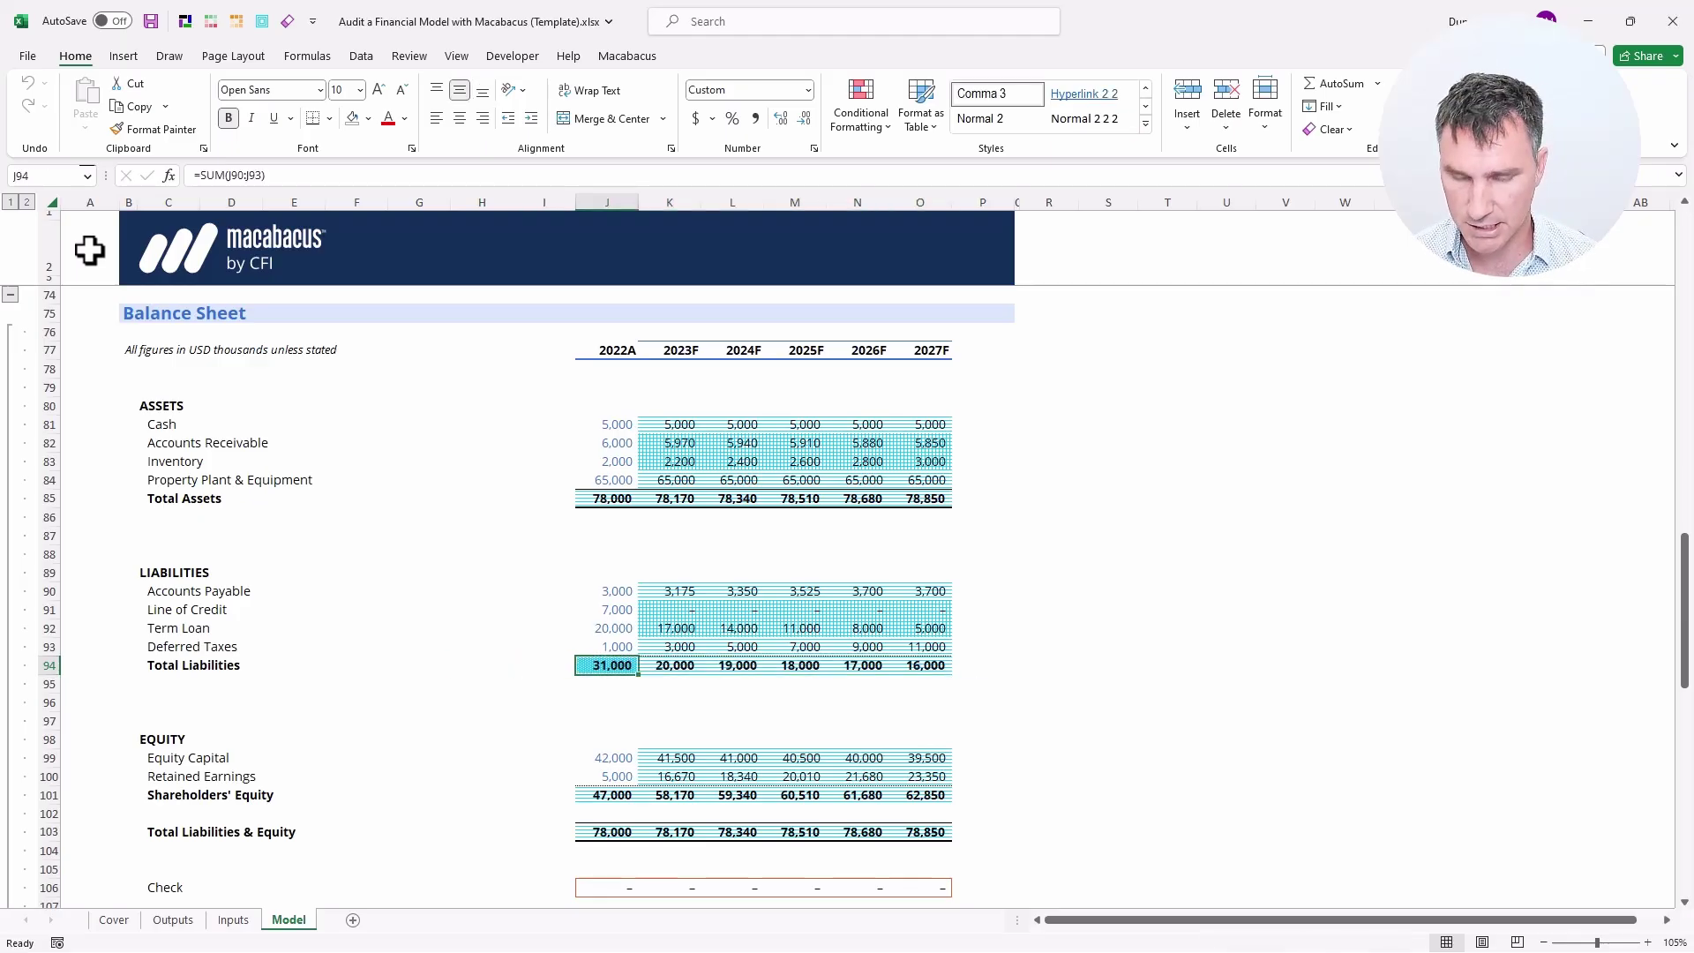
pyautogui.hotkey('ctrl', 'shift', 'k')
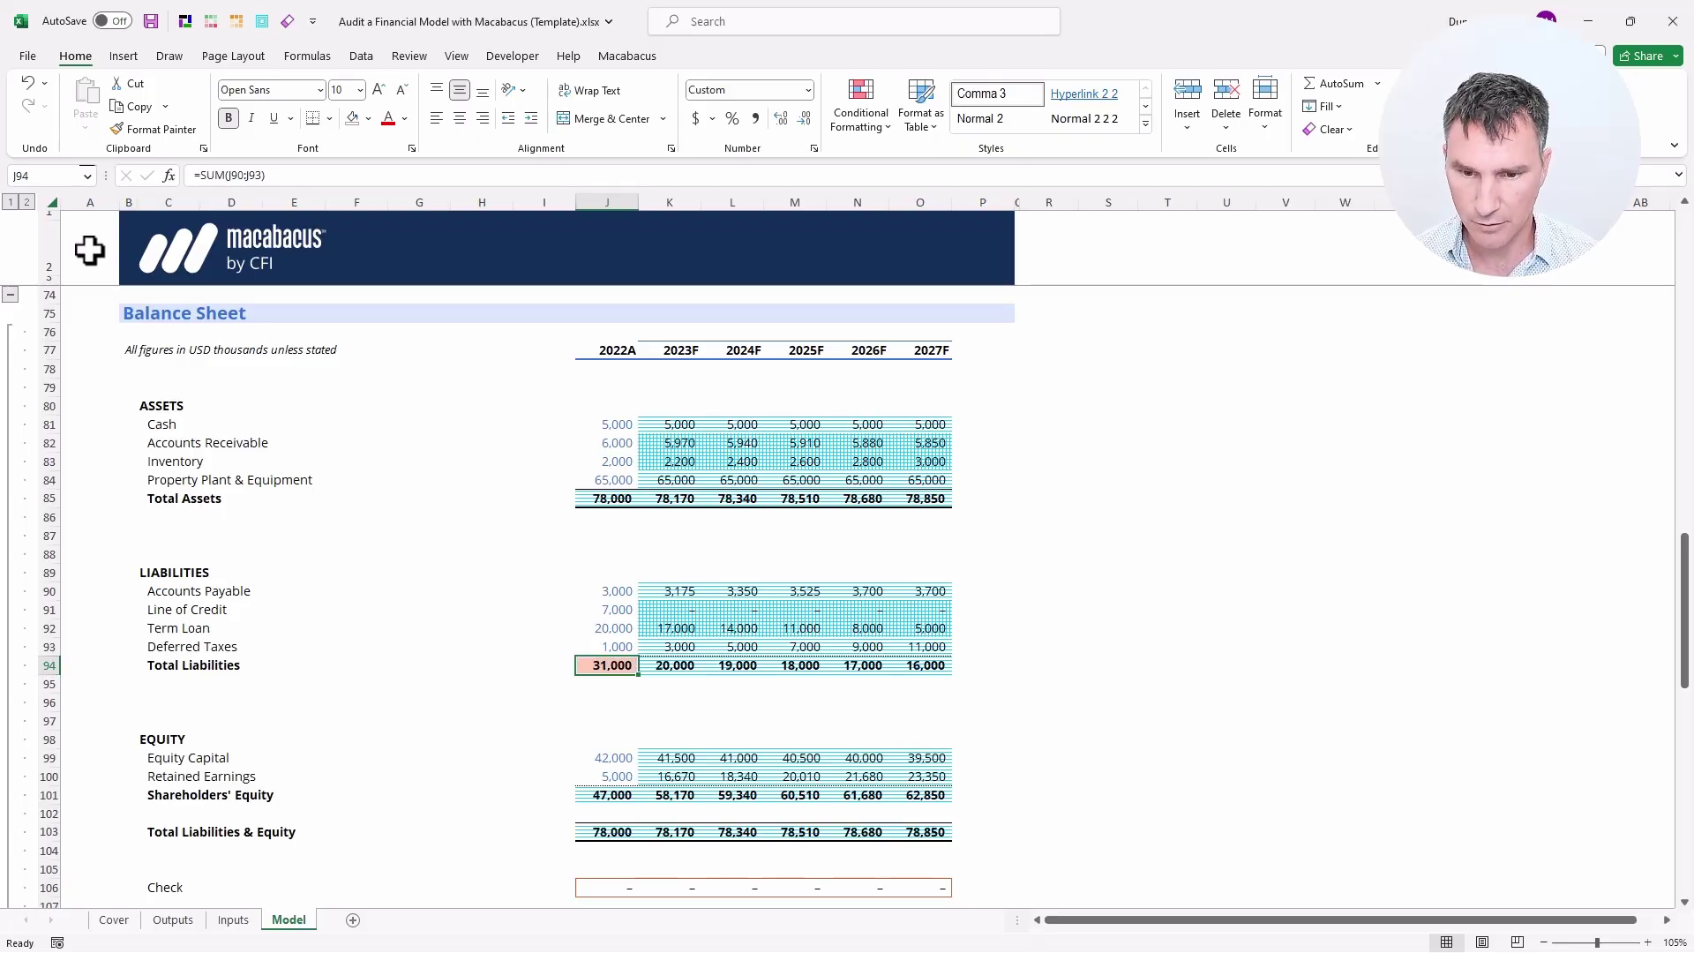
pyautogui.hotkey('ctrl', 'alt', 'u')
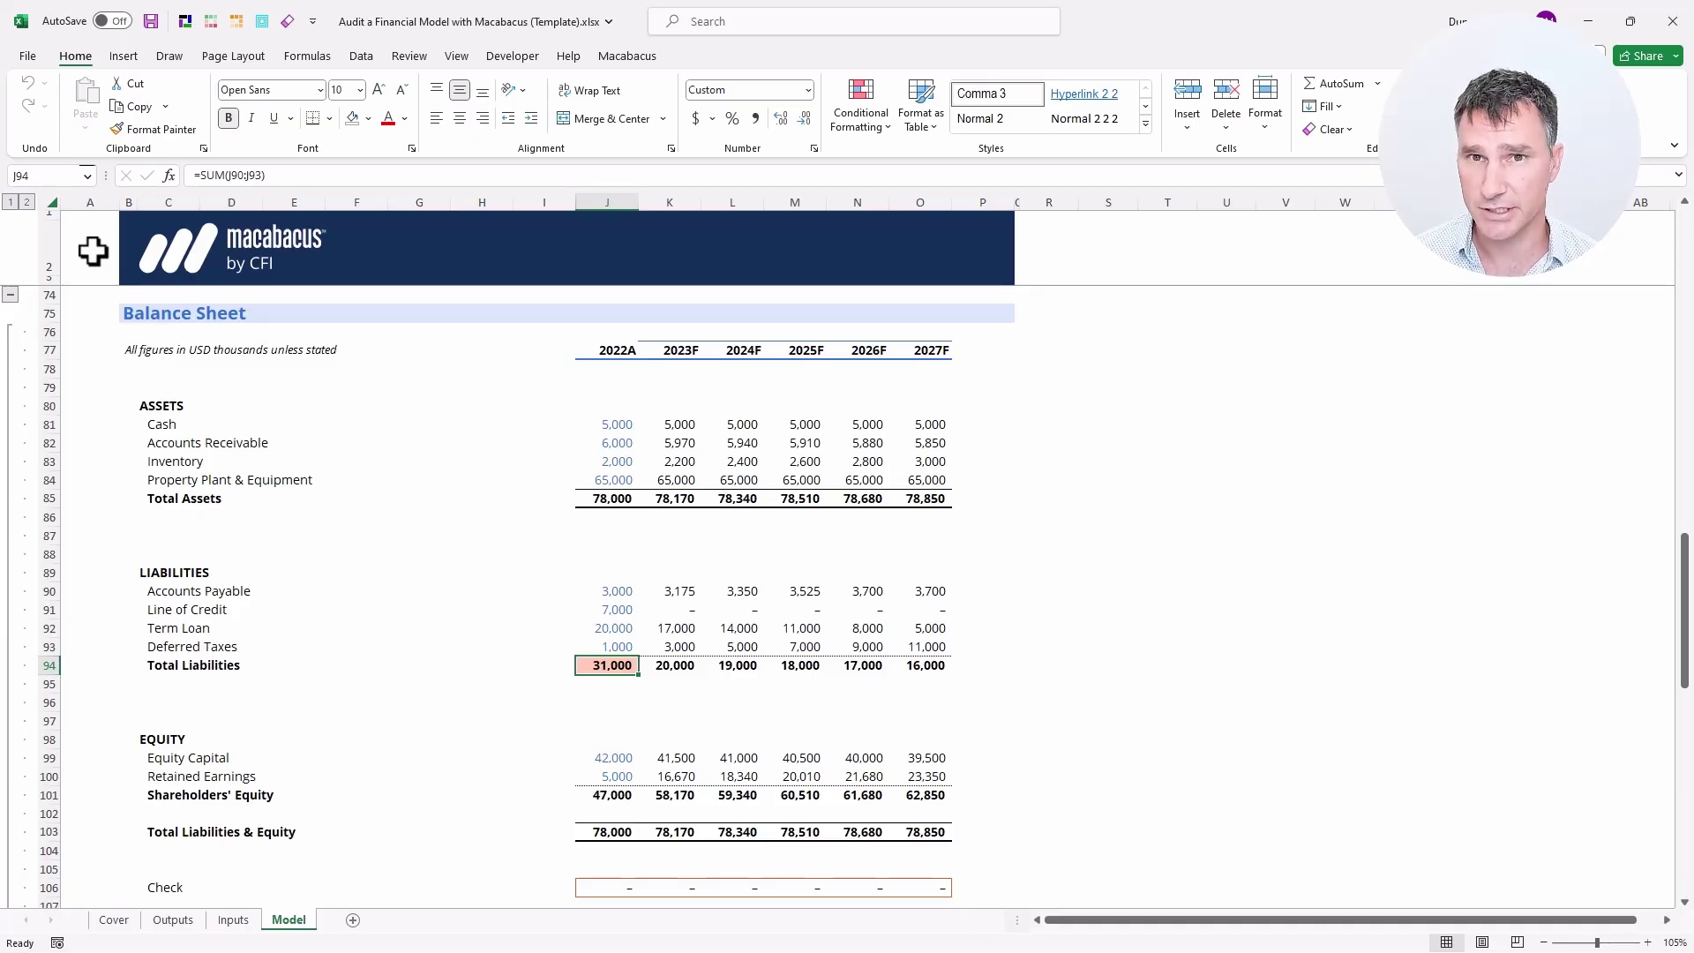
# Step: Show all precedents of the Total Liabilities row (J94:O94) and compare them with the forecast Accounts Payable cells K90:O90
pyautogui.hotkey('ctrl', 'alt', '[')
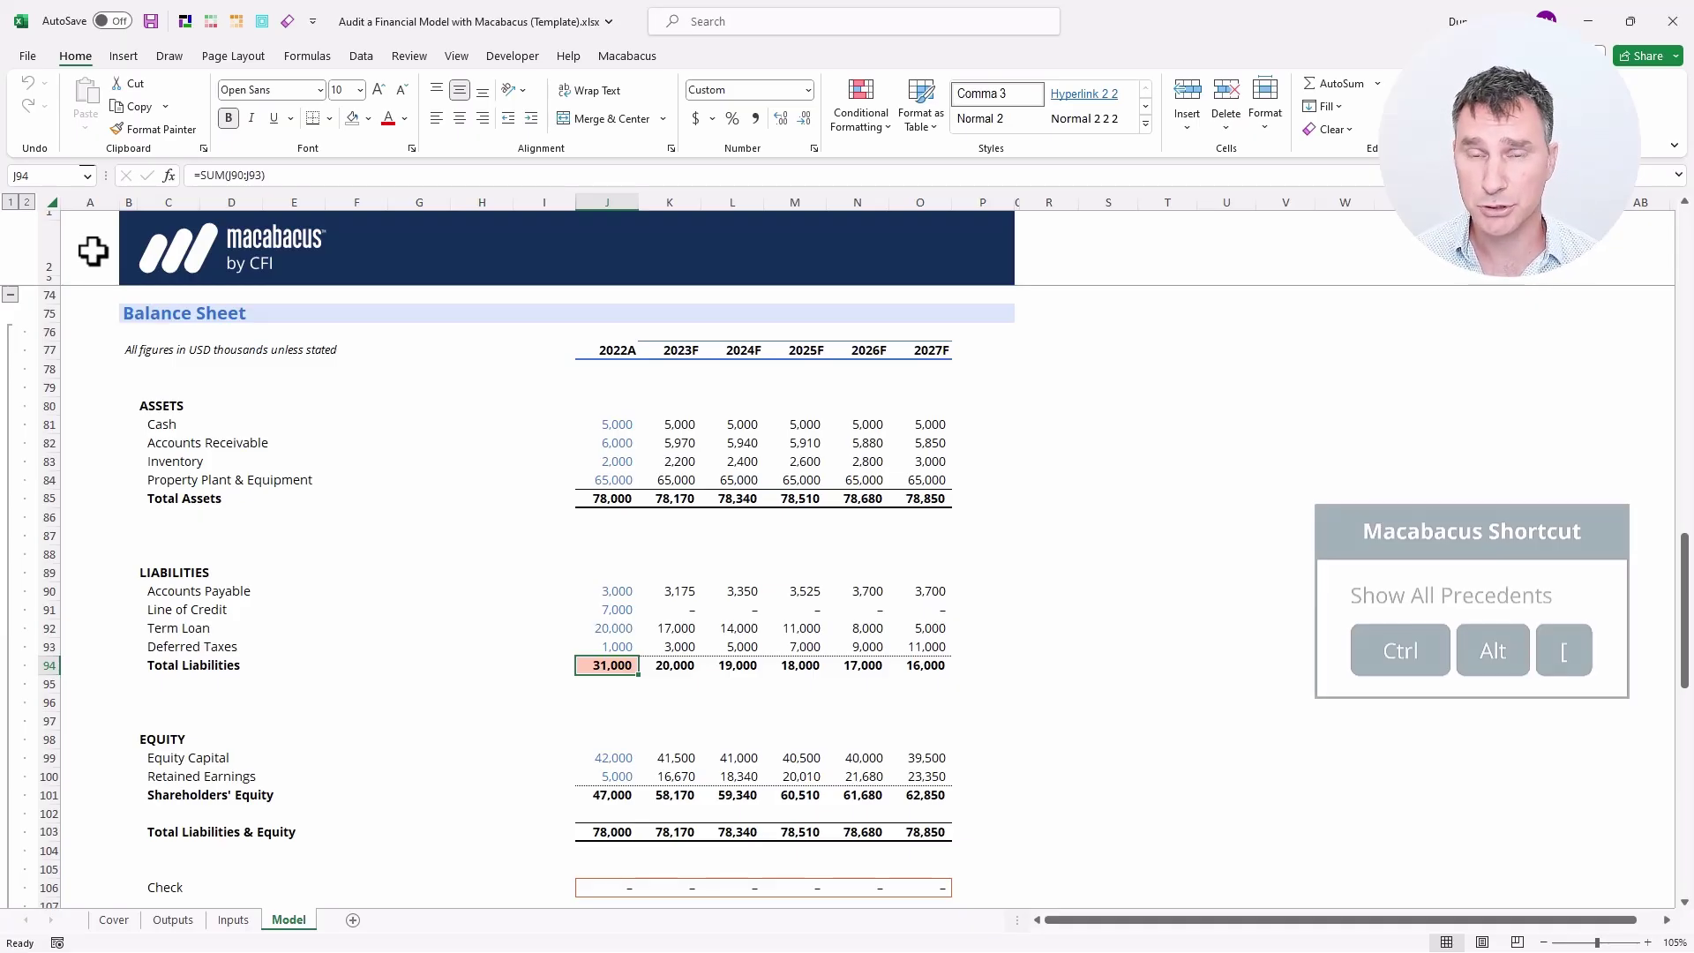
pyautogui.hotkey('ctrl', 'shift', 'Right')
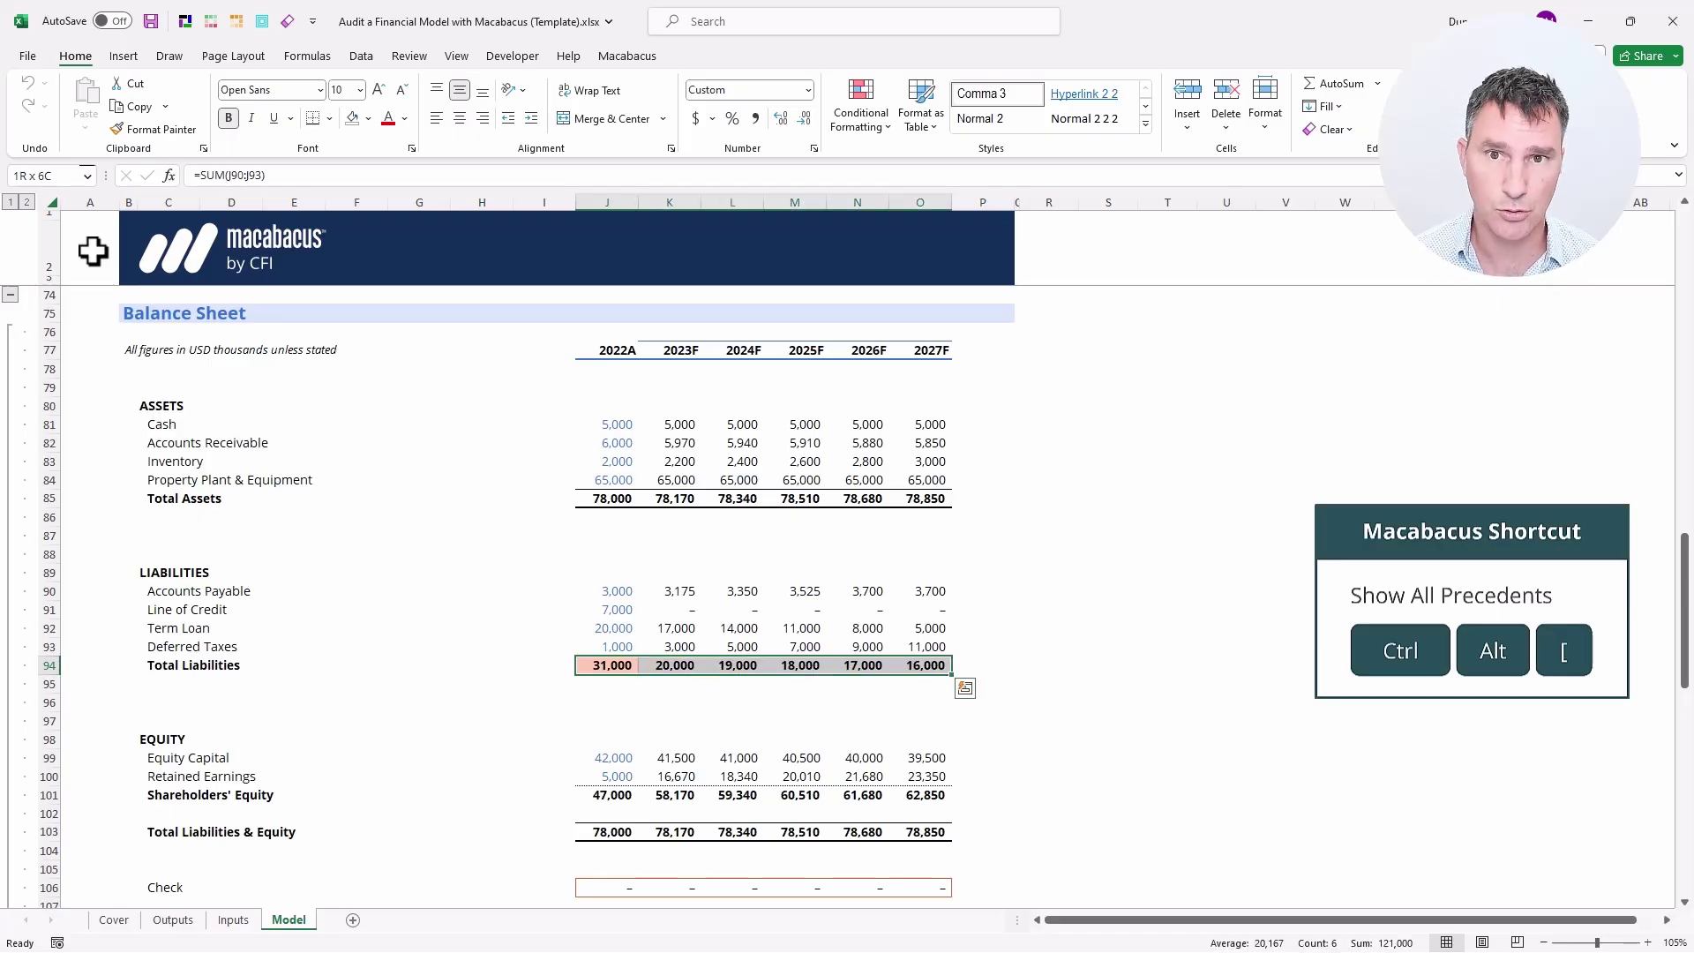
pyautogui.hotkey('ctrl', 'alt', '[')
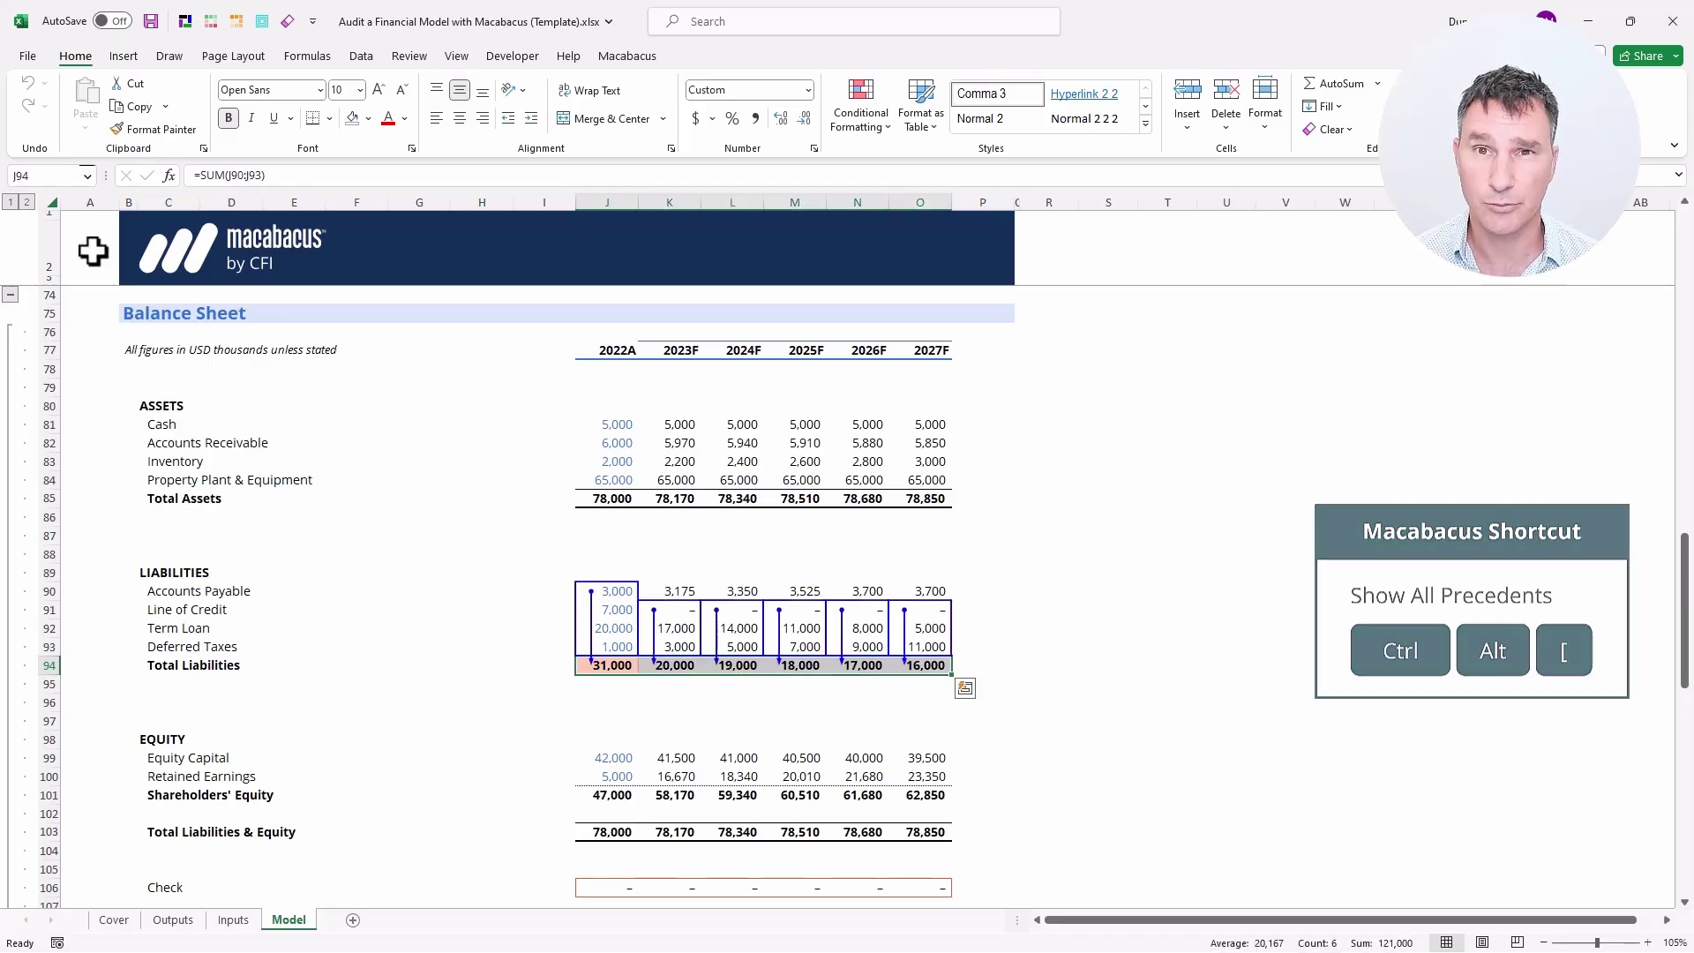
pyautogui.press('Up')
pyautogui.press('Up')
pyautogui.press('Up')
pyautogui.press('Up')
pyautogui.press('Right')
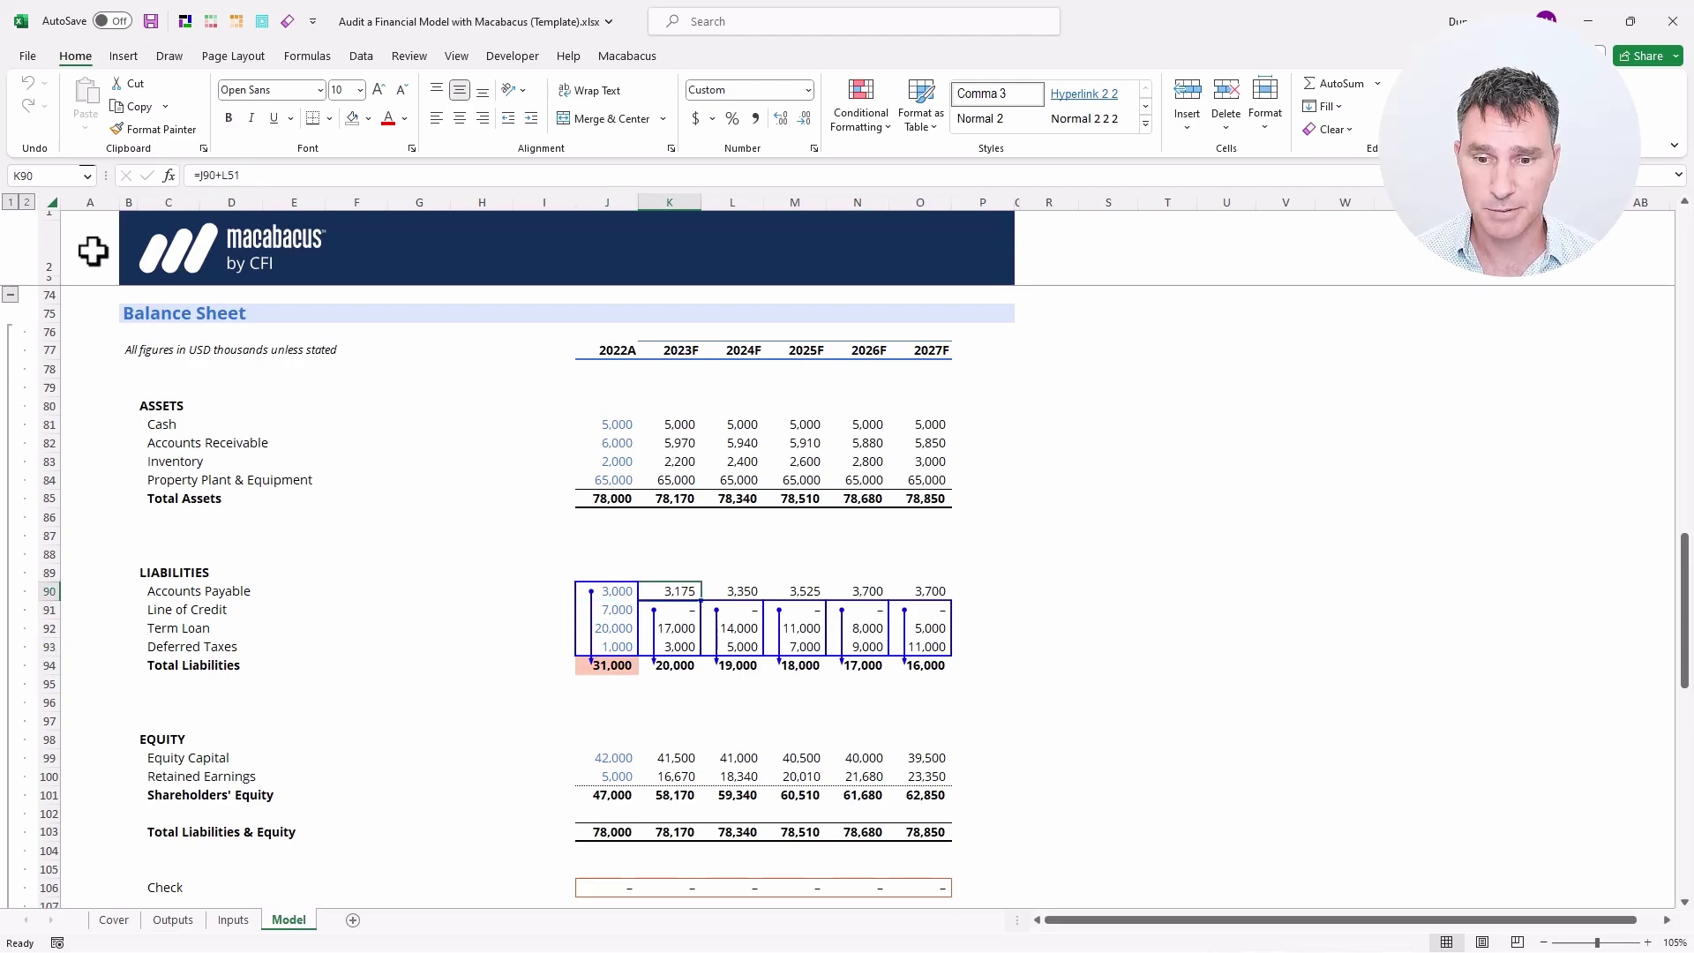
pyautogui.hotkey('shift', 'Right')
pyautogui.hotkey('shift', 'Right')
pyautogui.hotkey('shift', 'Right')
pyautogui.hotkey('shift', 'Right')
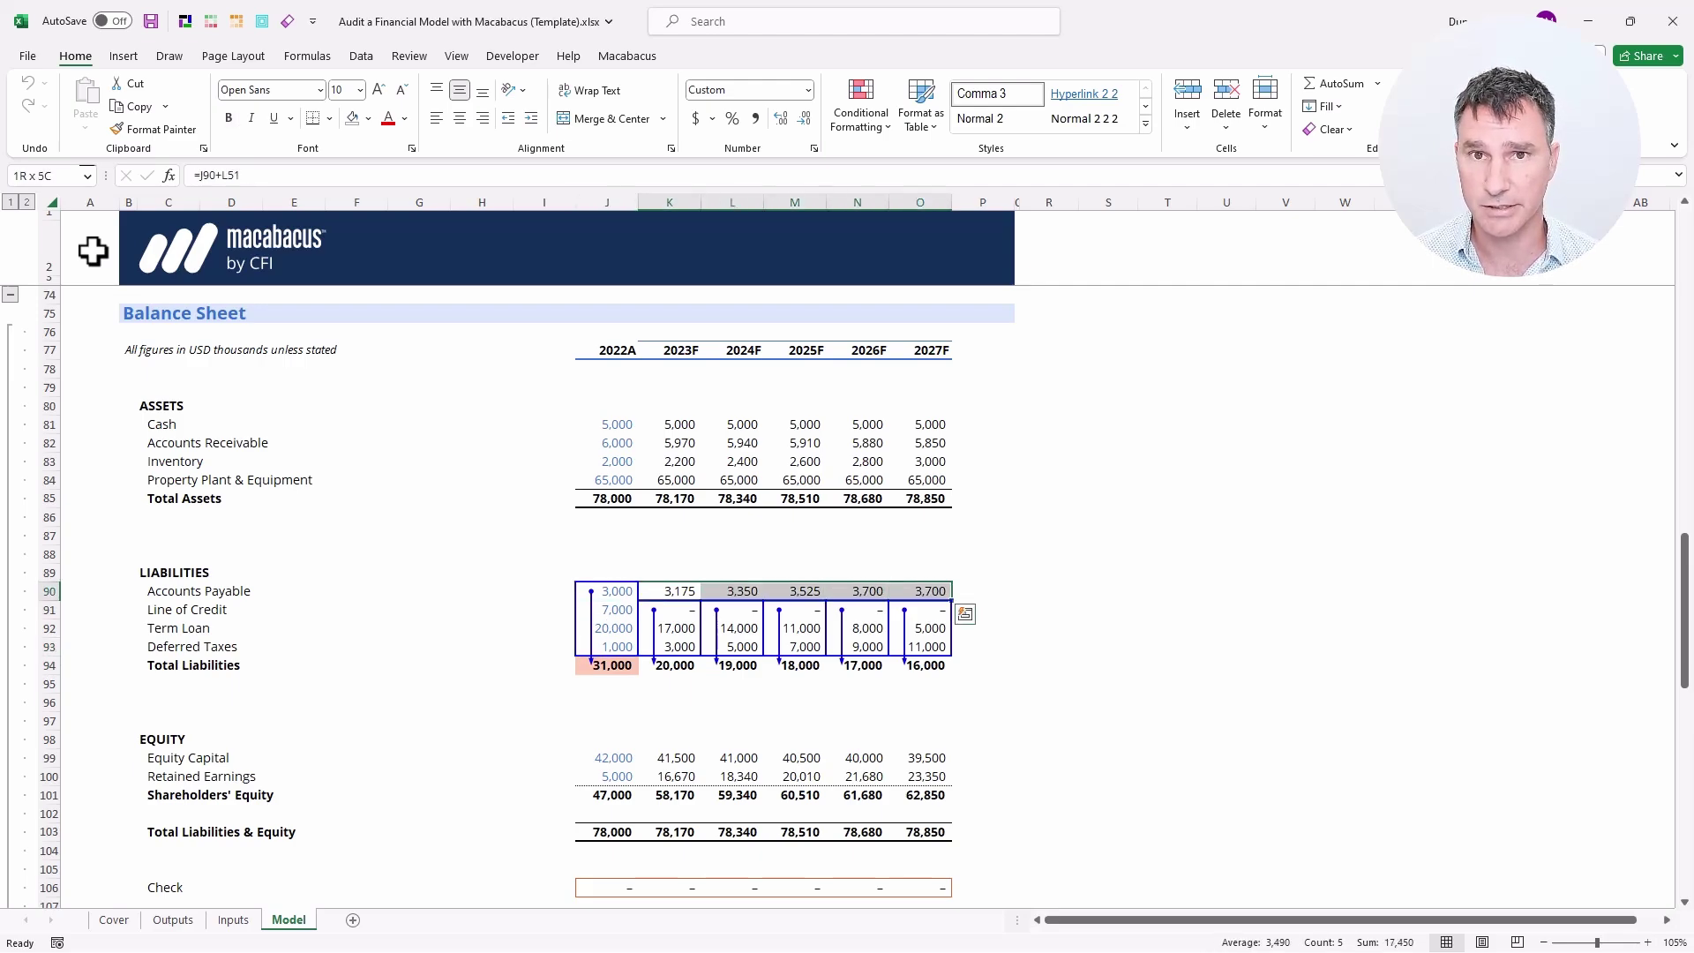
# Step: Copy the 2022A Total Liabilities formula =SUM(J90:J93) across J94:O94 and remove the row's fill color
pyautogui.press('Left')
pyautogui.press('Down')
pyautogui.press('Down')
pyautogui.press('Down')
pyautogui.press('Down')
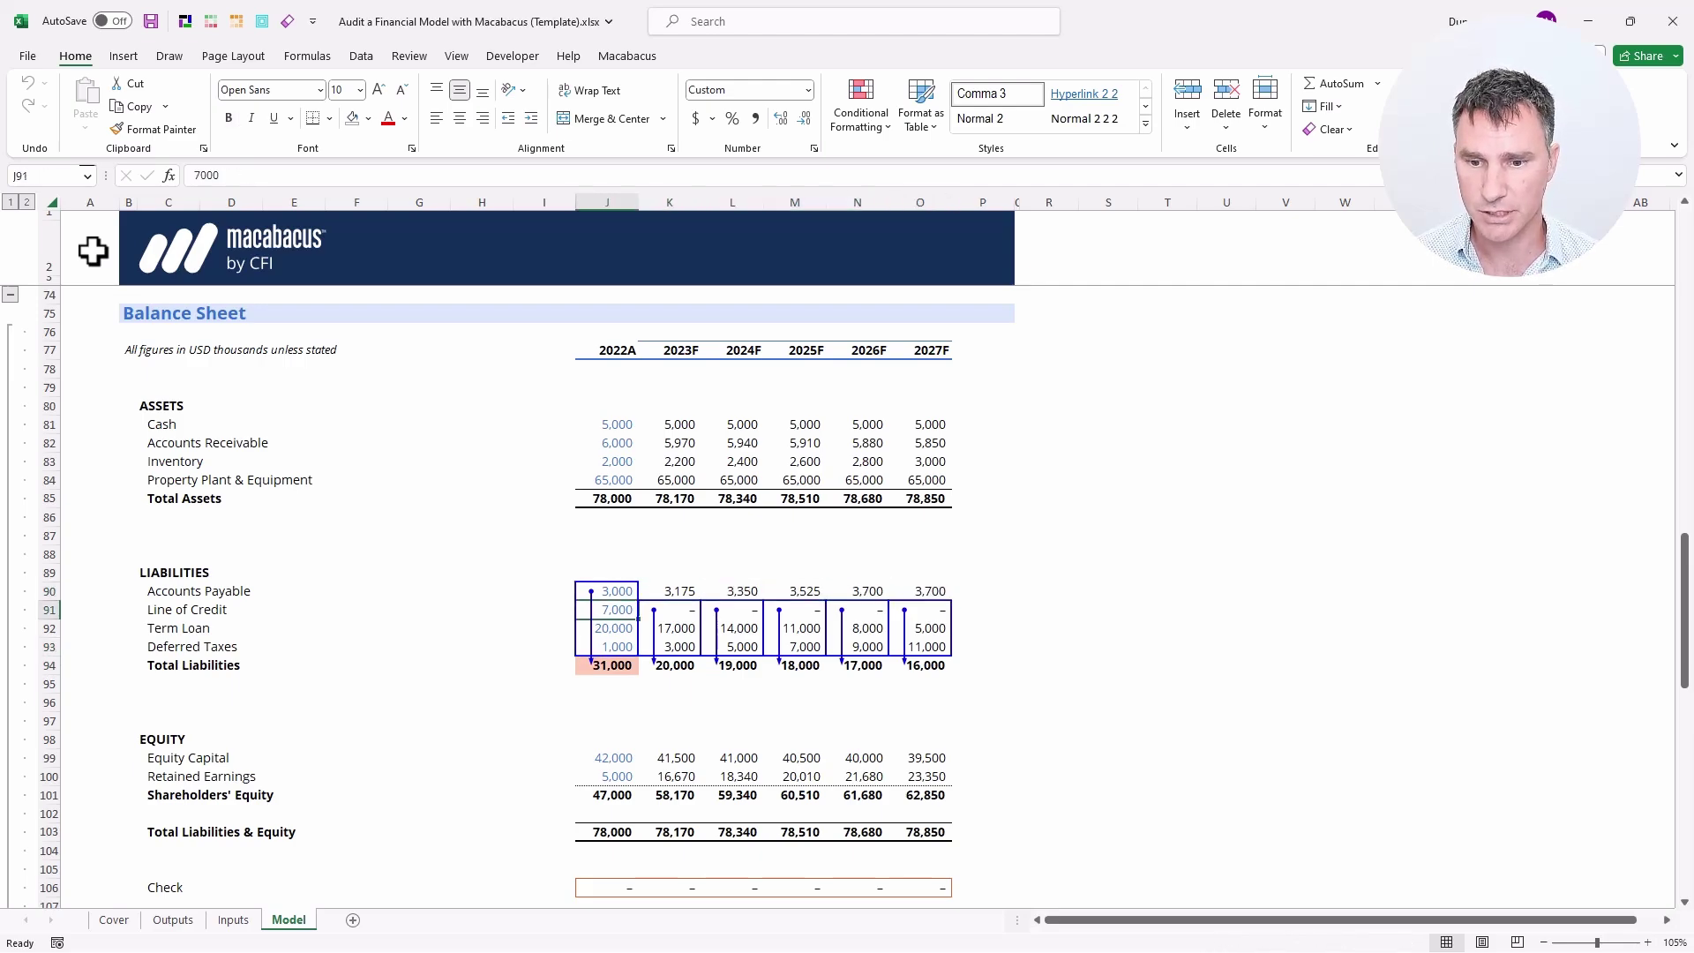
pyautogui.press('F2')
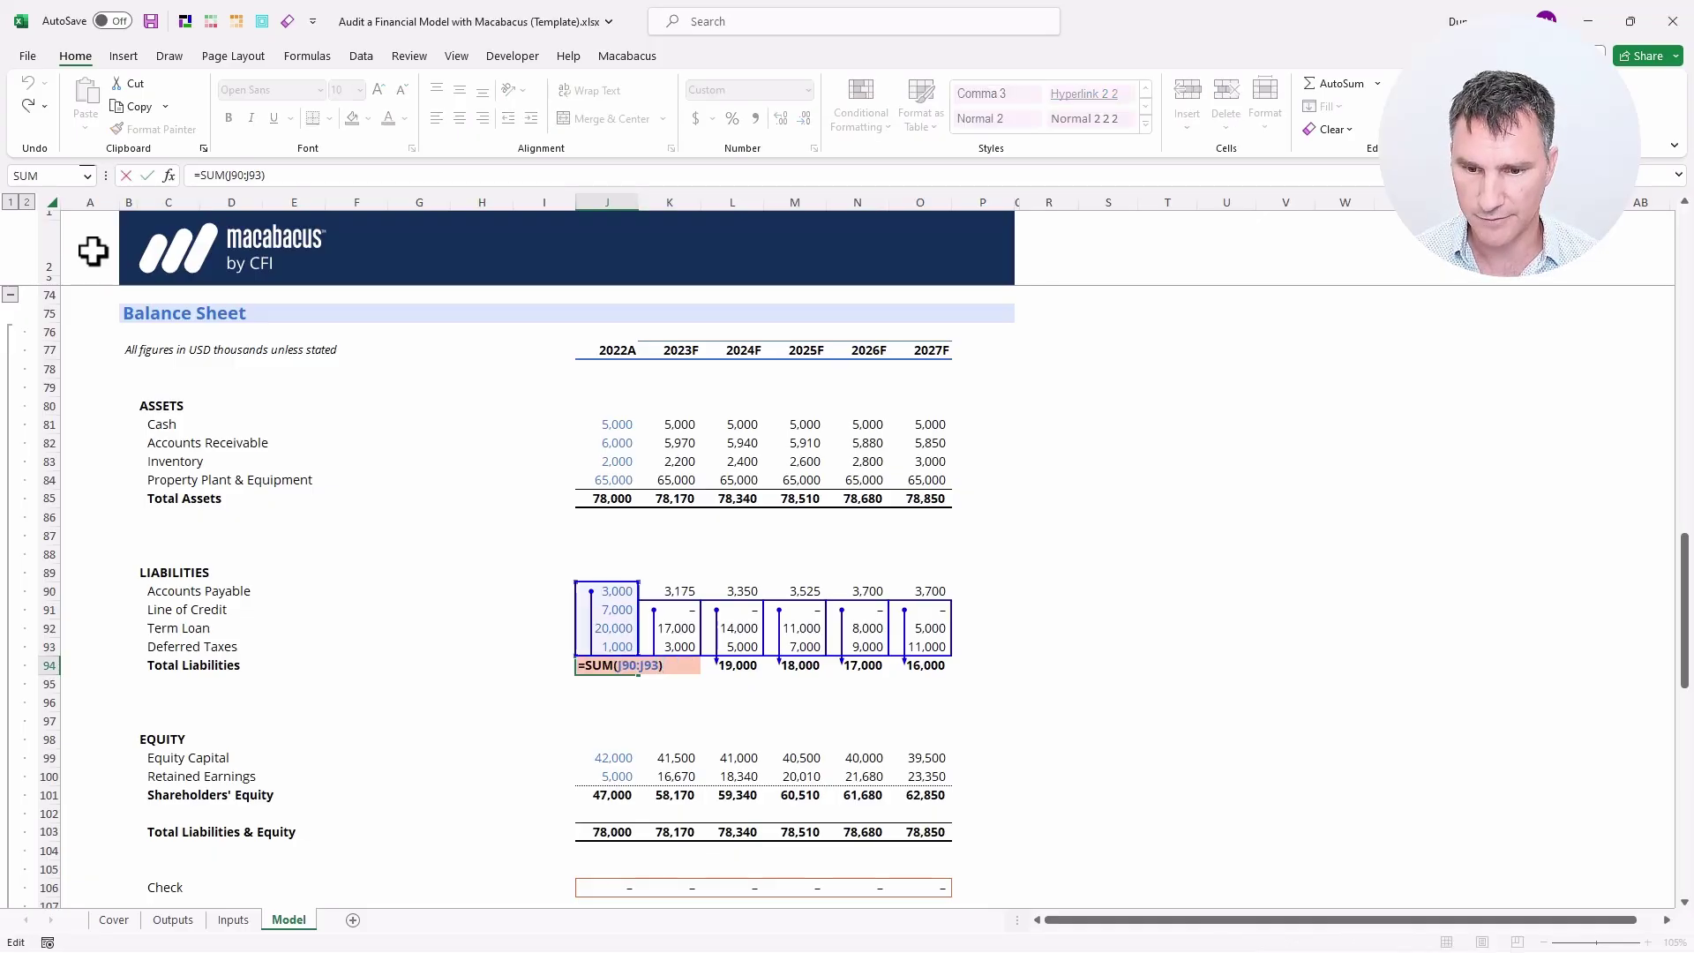
pyautogui.press('Escape')
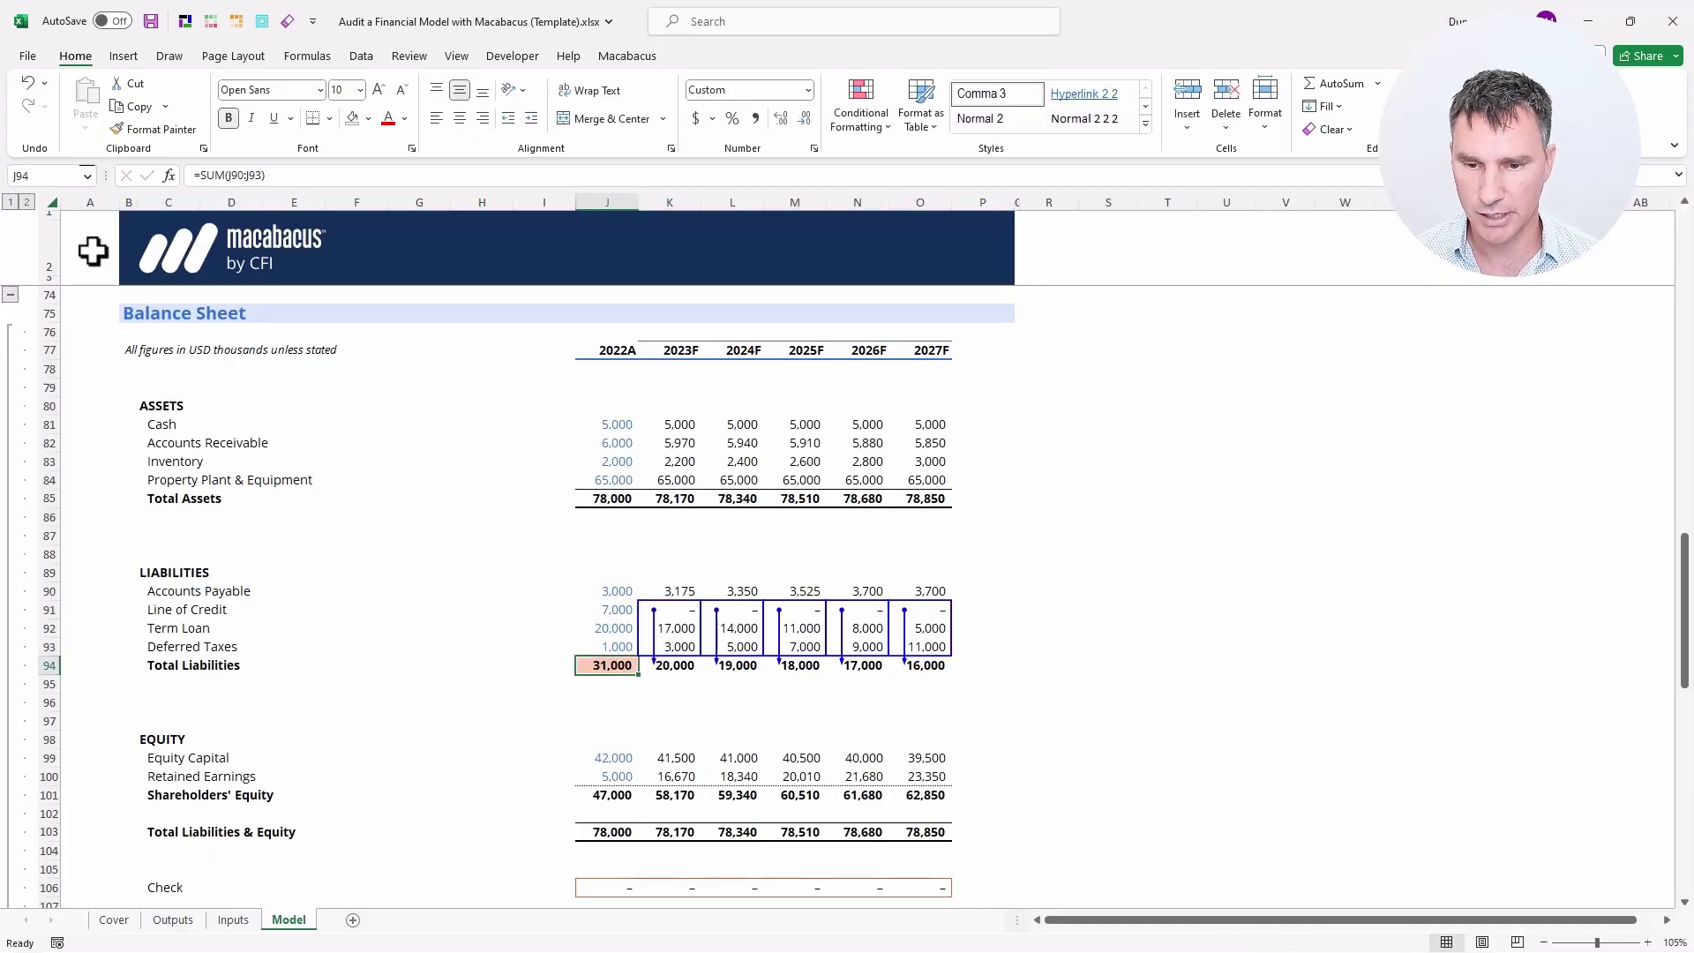
pyautogui.hotkey('ctrl', 'shift', 'Right')
pyautogui.hotkey('ctrl', 'r')
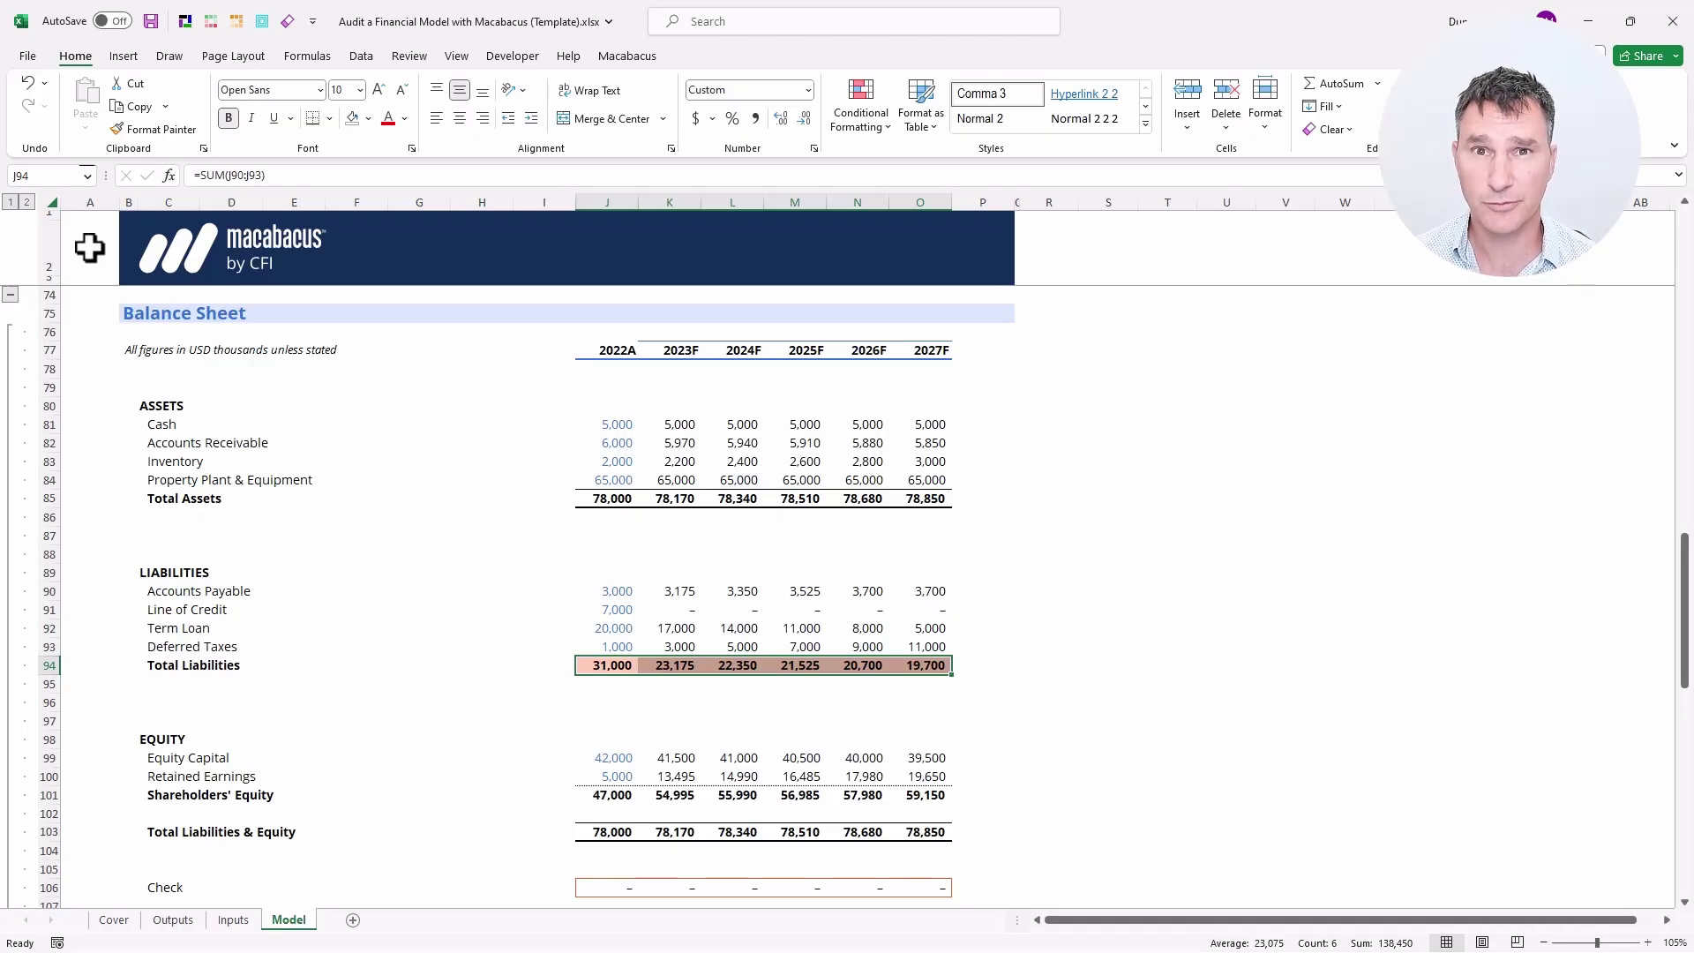
pyautogui.hotkey('alt', 'h')
pyautogui.press('h')
pyautogui.press('n')
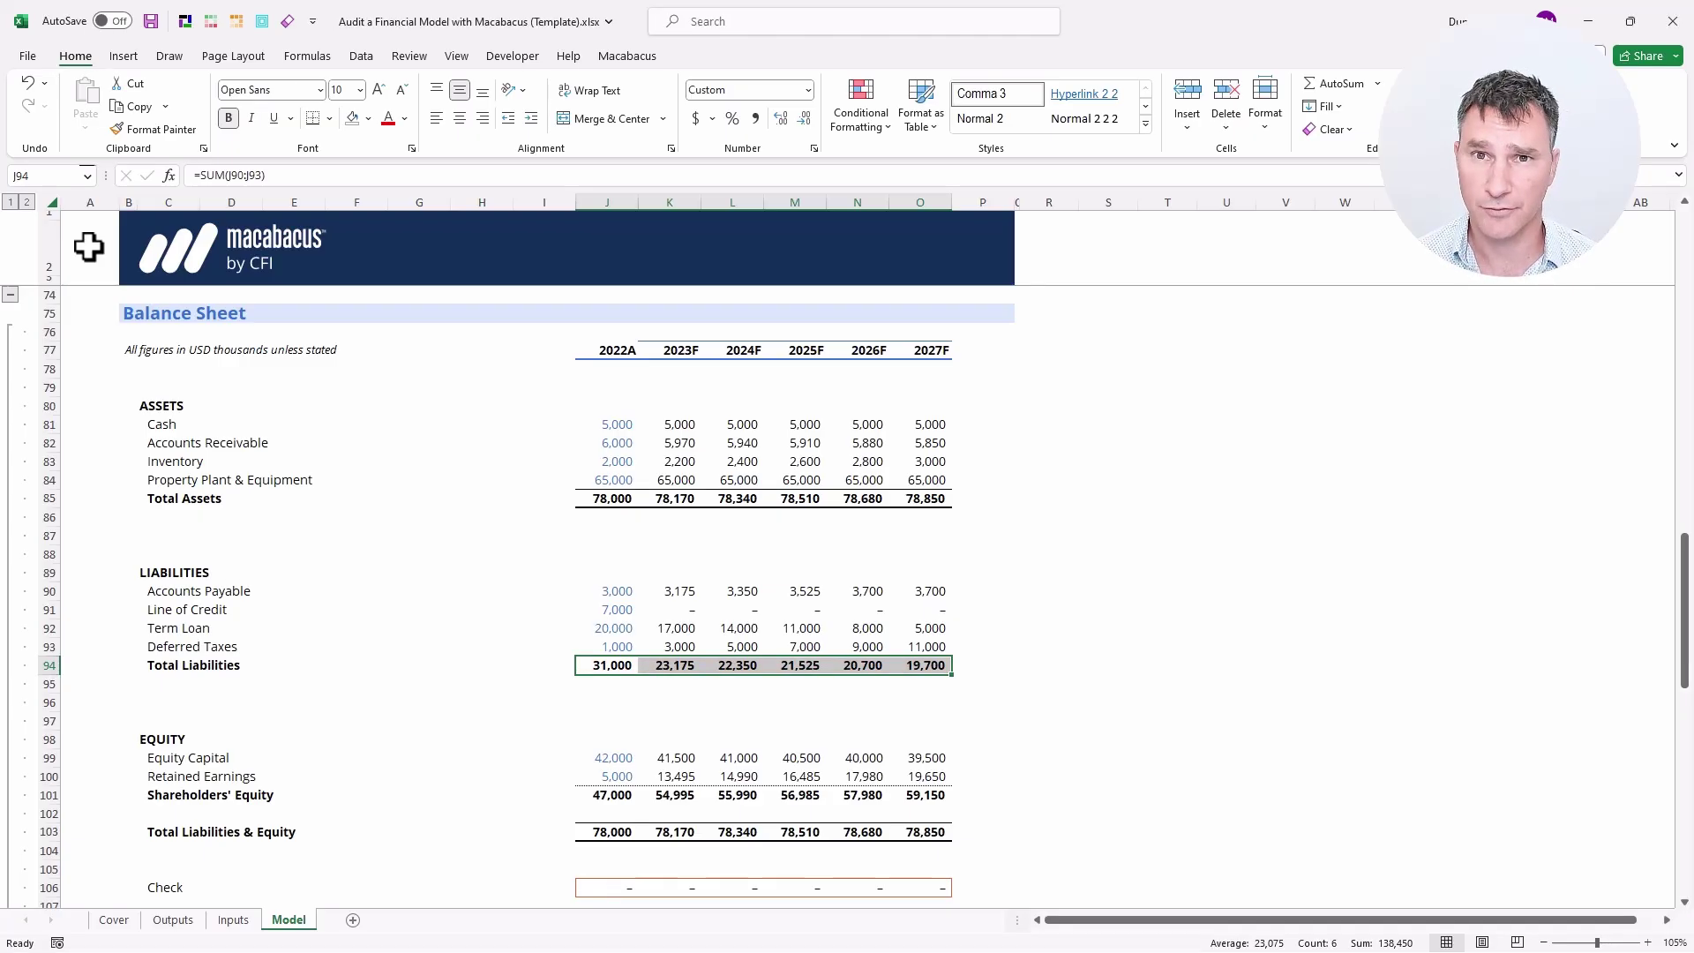
# Step: Show all precedents of the 2023F Balance Sheet column, K81:K103
pyautogui.press('Left')
pyautogui.press('Right')
pyautogui.press('Right')
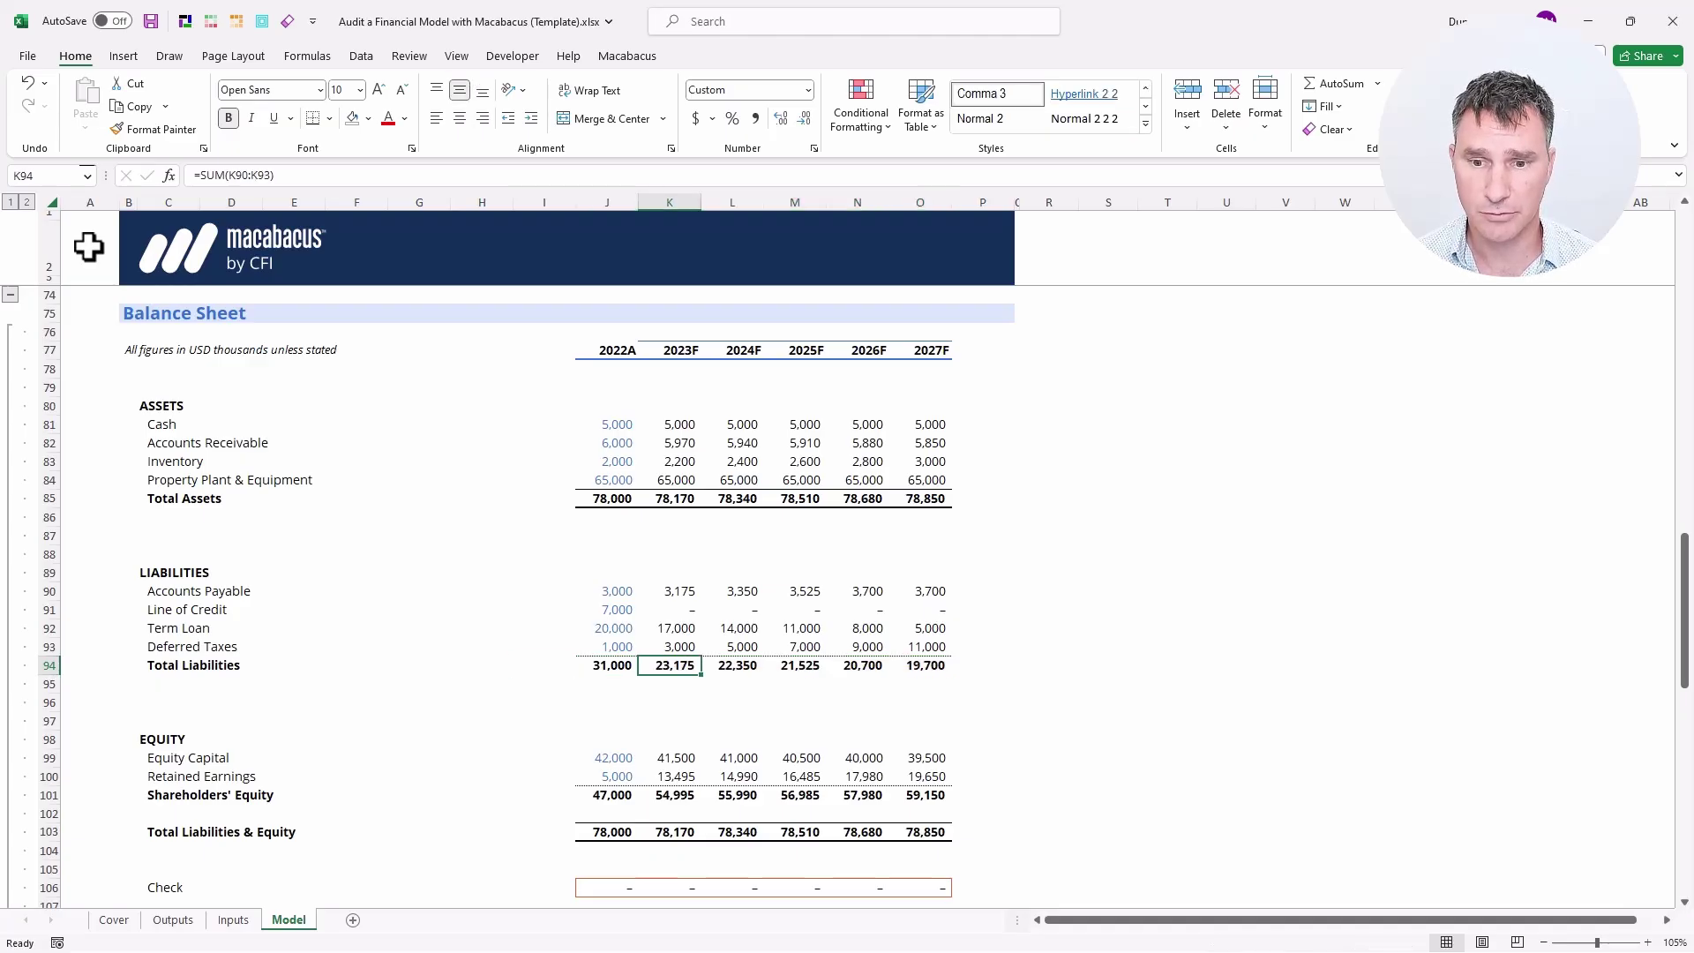
pyautogui.hotkey('ctrl', 'Up')
pyautogui.hotkey('ctrl', 'Up')
pyautogui.hotkey('ctrl', 'Up')
pyautogui.hotkey('shift', 'Down')
pyautogui.hotkey('shift', 'Down')
pyautogui.hotkey('shift', 'Down')
pyautogui.hotkey('shift', 'Down')
pyautogui.hotkey('shift', 'Down')
pyautogui.hotkey('shift', 'Down')
pyautogui.hotkey('shift', 'Down')
pyautogui.hotkey('shift', 'Down')
pyautogui.hotkey('shift', 'Down')
pyautogui.hotkey('shift', 'Down')
pyautogui.hotkey('shift', 'Down')
pyautogui.hotkey('shift', 'Down')
pyautogui.hotkey('shift', 'Down')
pyautogui.hotkey('shift', 'Down')
pyautogui.hotkey('shift', 'Down')
pyautogui.hotkey('shift', 'Down')
pyautogui.hotkey('shift', 'Down')
pyautogui.hotkey('shift', 'Down')
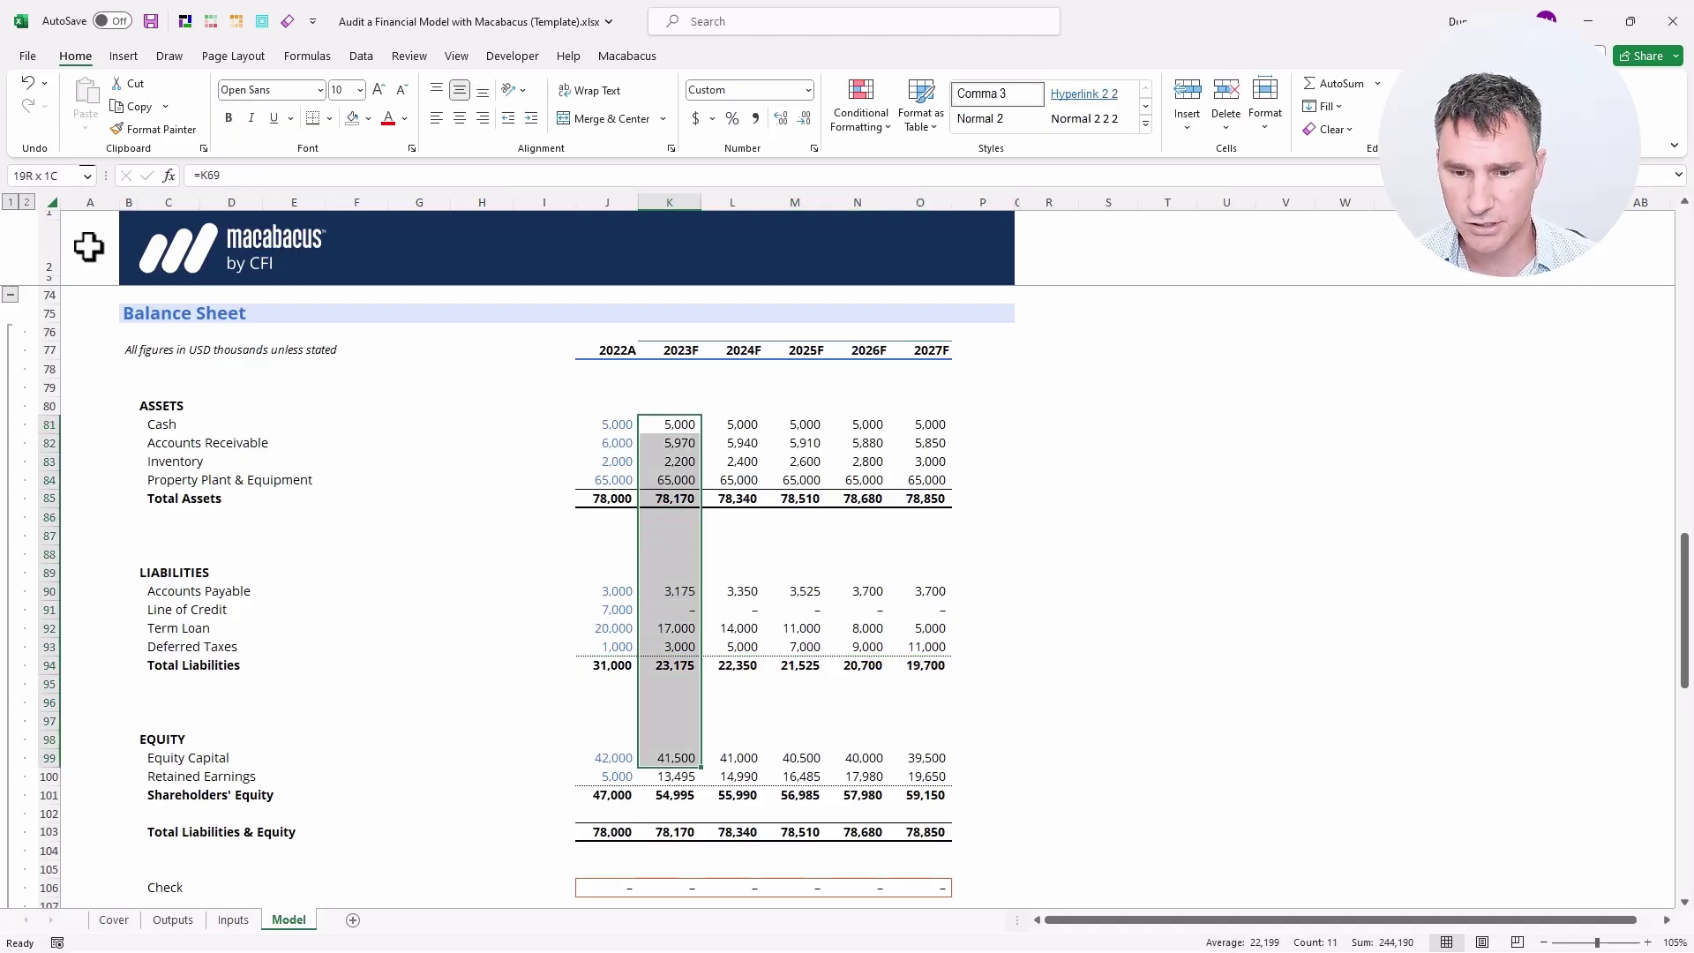
pyautogui.hotkey('shift', 'Down')
pyautogui.hotkey('shift', 'Down')
pyautogui.hotkey('shift', 'Down')
pyautogui.hotkey('shift', 'Down')
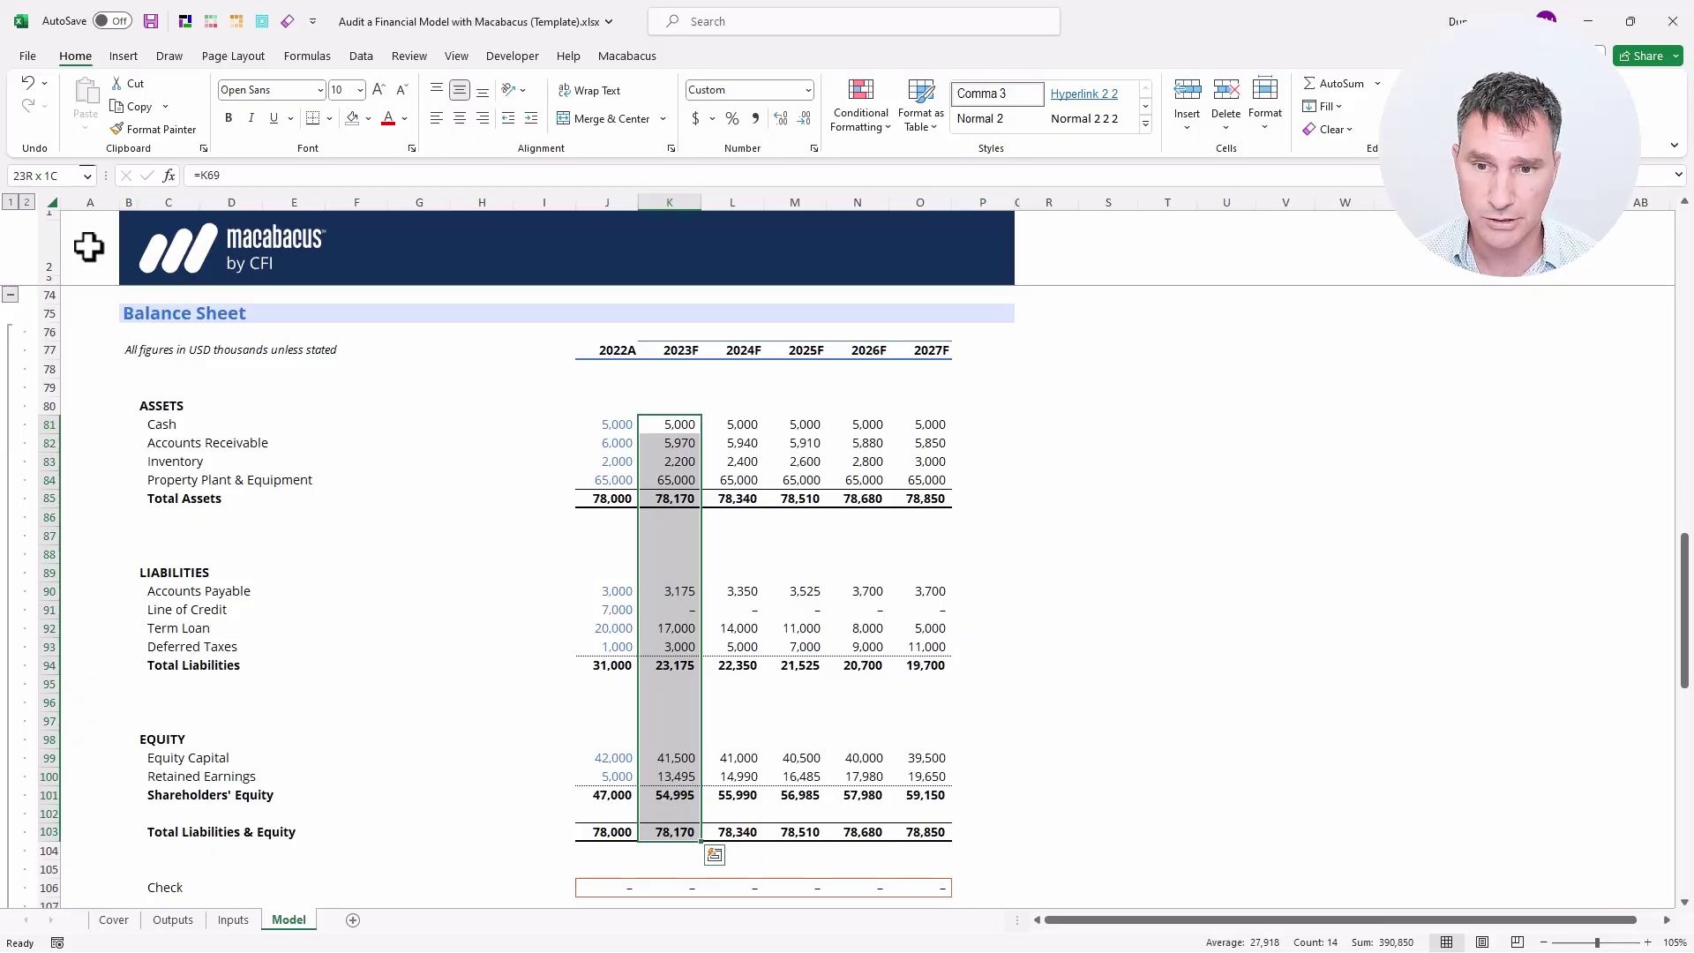
pyautogui.hotkey('ctrl', 'alt', '[')
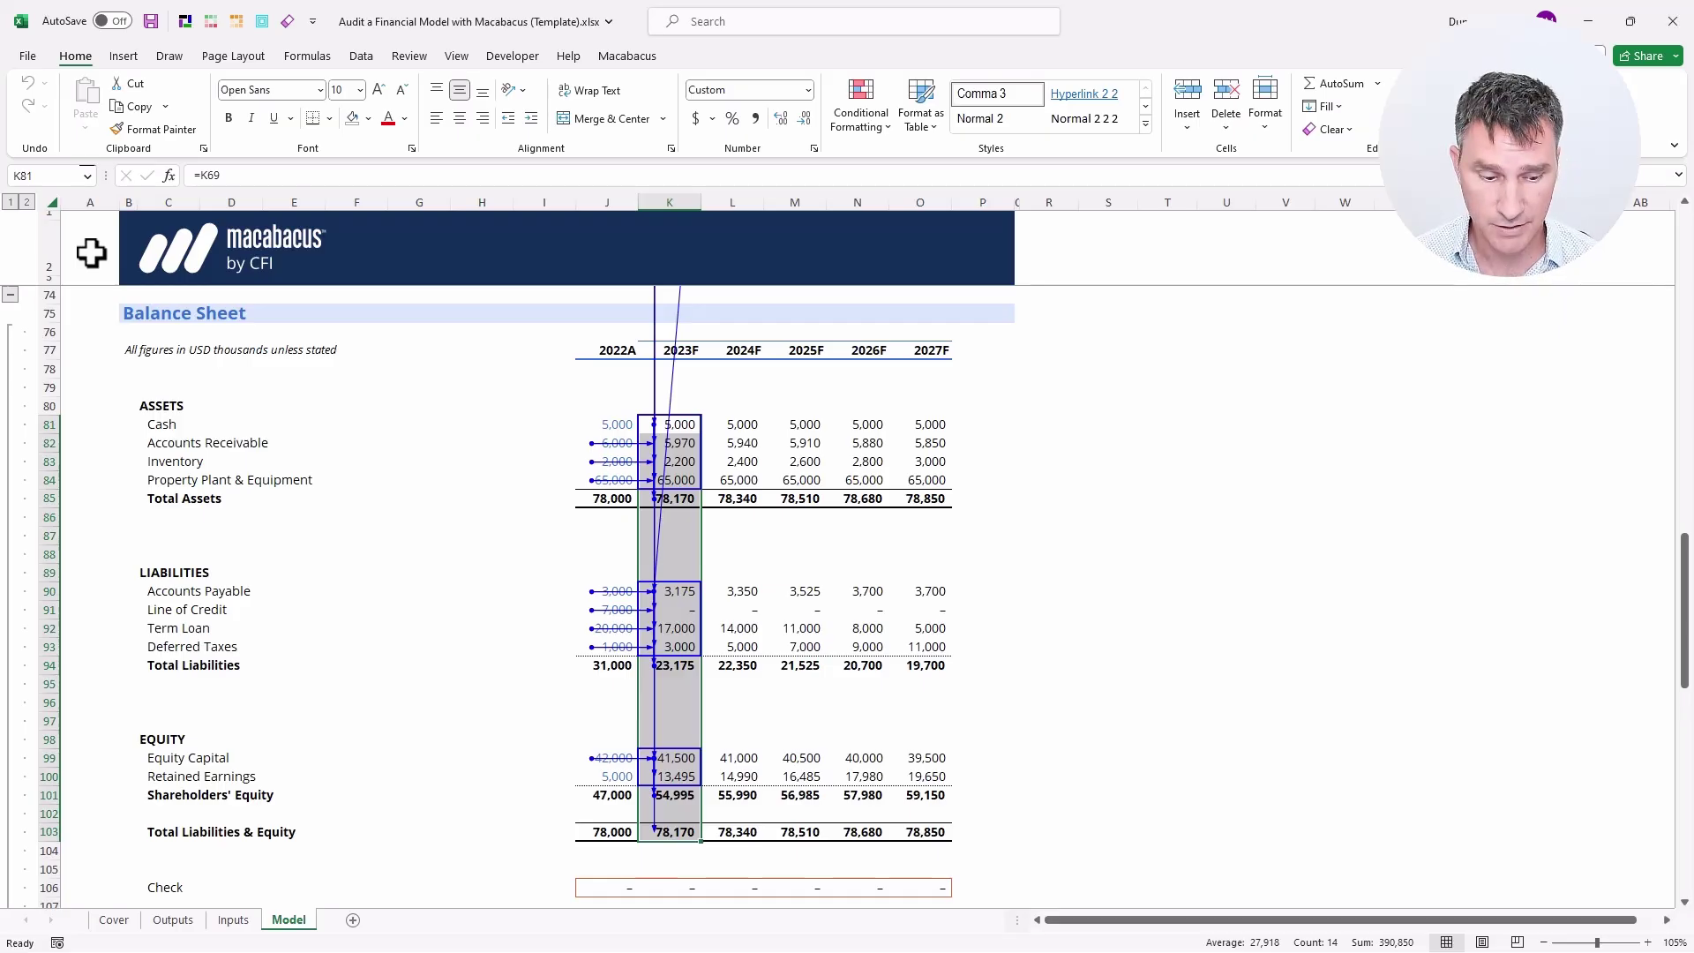
# Step: Follow the stray precedent arrow of 2023F Accounts Payable to its source in the Cash from Accounts Payable row, L51
pyautogui.press('pageup')
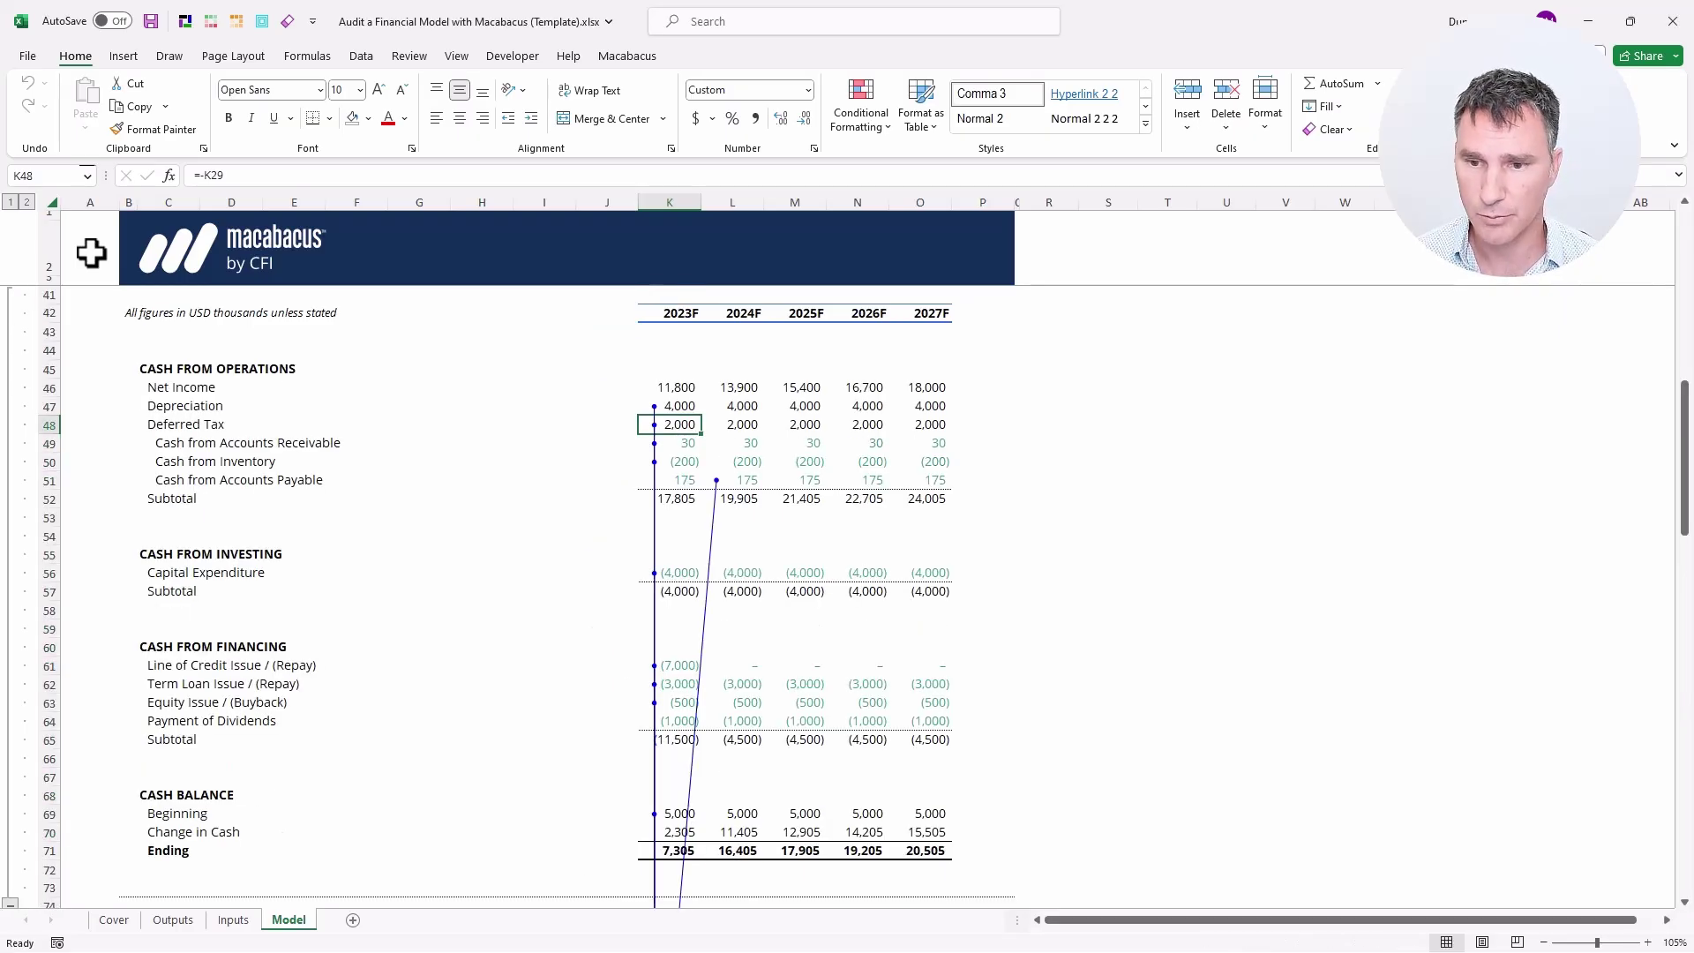
pyautogui.press('Down')
pyautogui.press('Down')
pyautogui.press('Down')
pyautogui.press('Right')
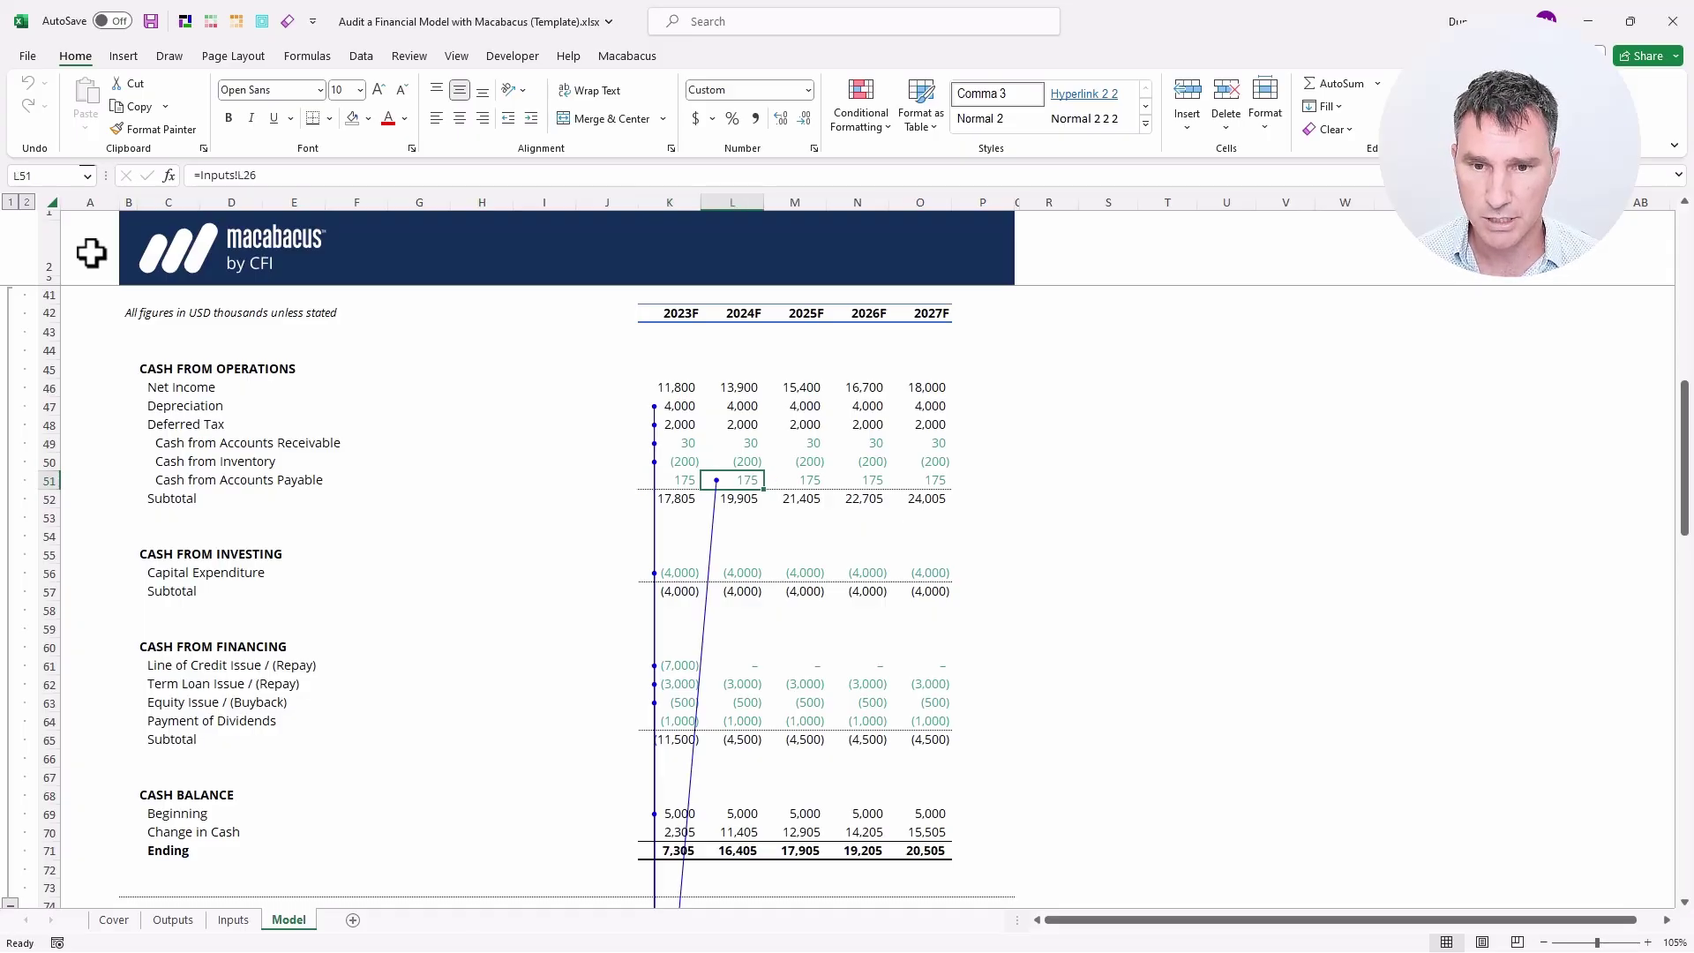
pyautogui.press('pagedown')
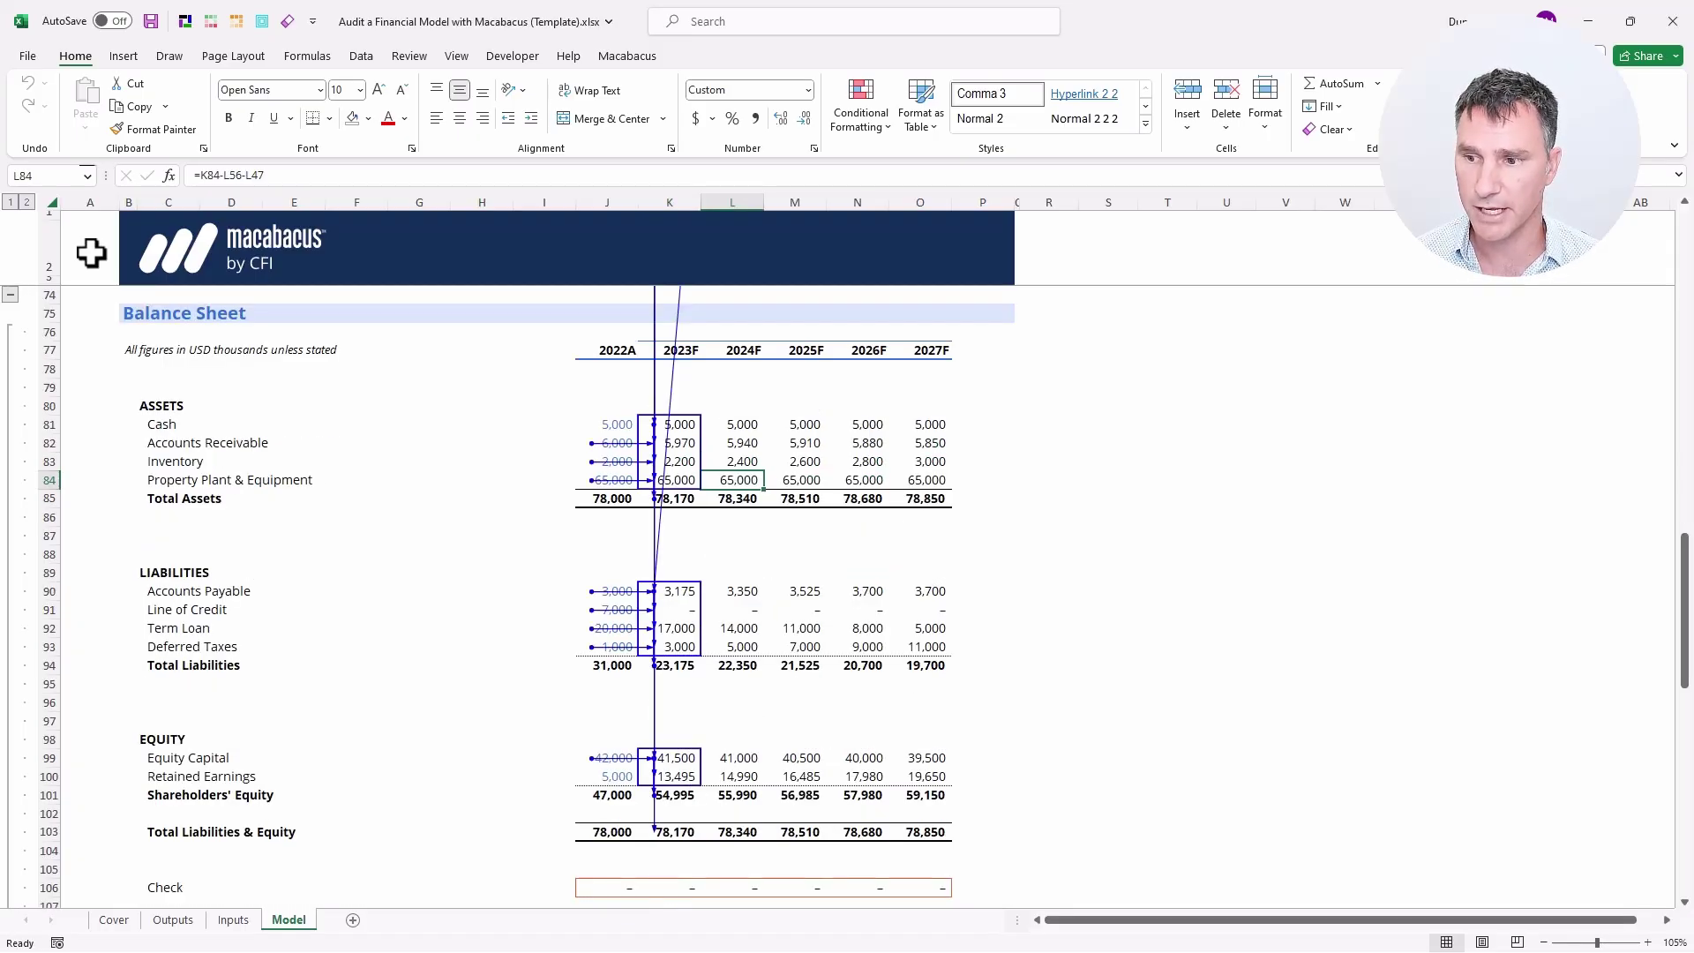
# Step: Flag the 2023F Accounts Payable cell (K90) with the light red fill and clear the precedent arrows
pyautogui.press('Left')
pyautogui.press('Down')
pyautogui.press('Down')
pyautogui.press('Down')
pyautogui.press('Down')
pyautogui.press('Down')
pyautogui.press('Down')
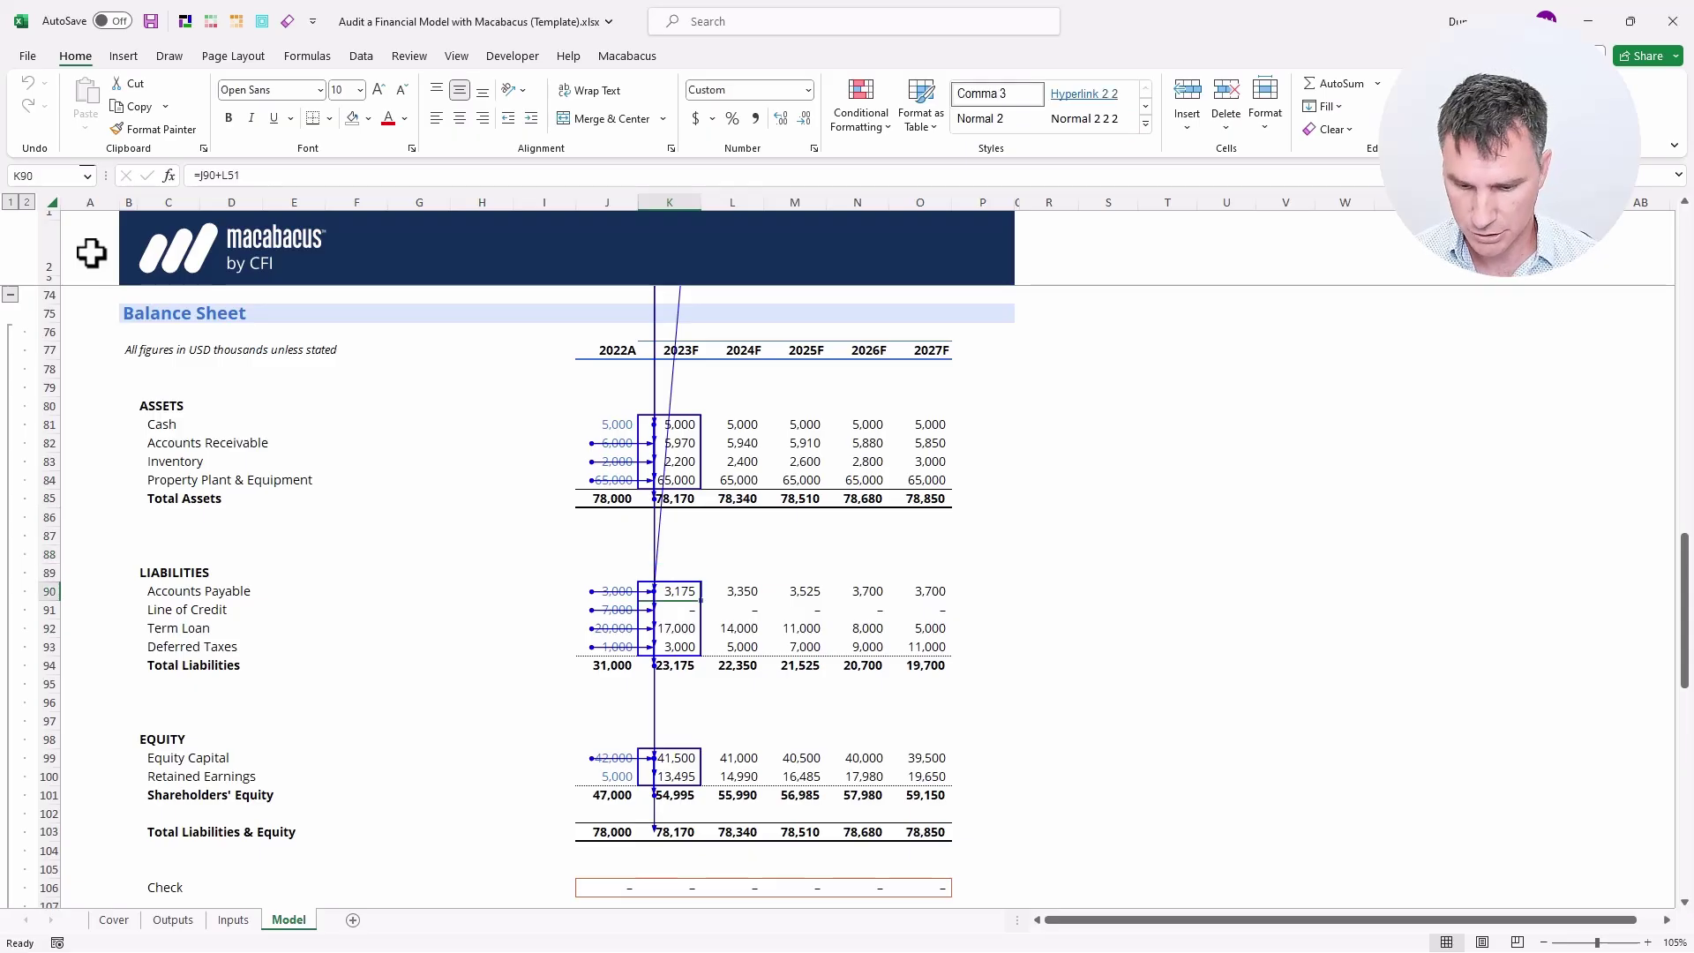
pyautogui.hotkey('ctrl', 'shift', 'k')
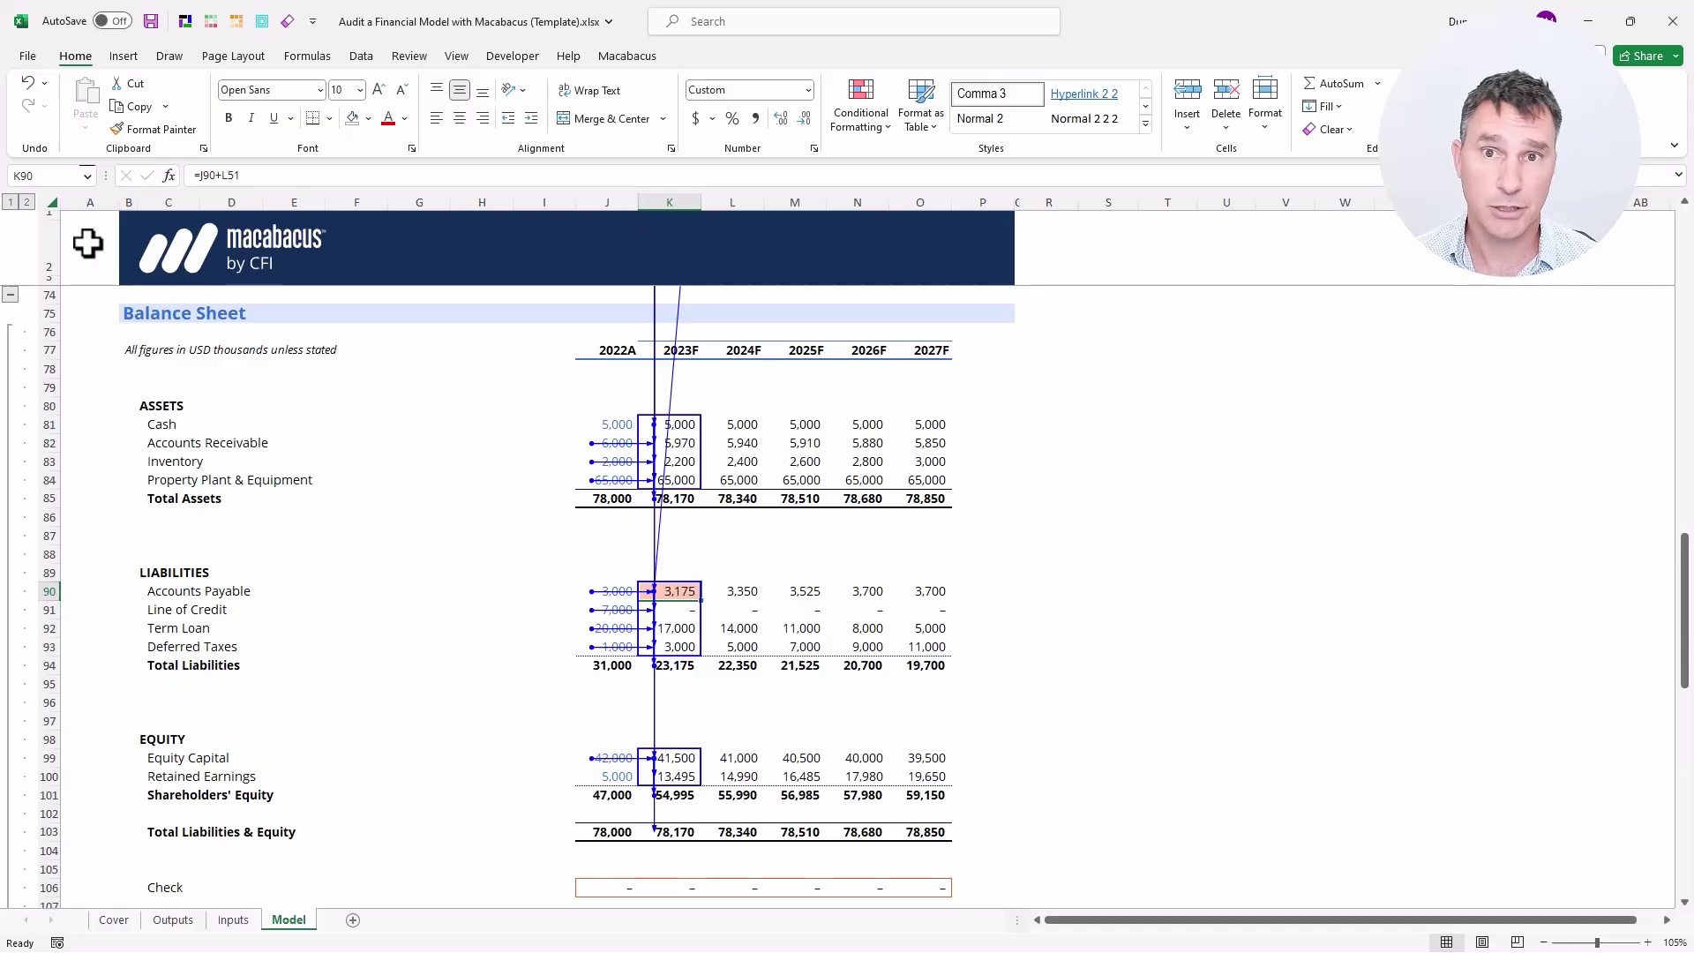
pyautogui.hotkey('ctrl', 'alt', '\\')
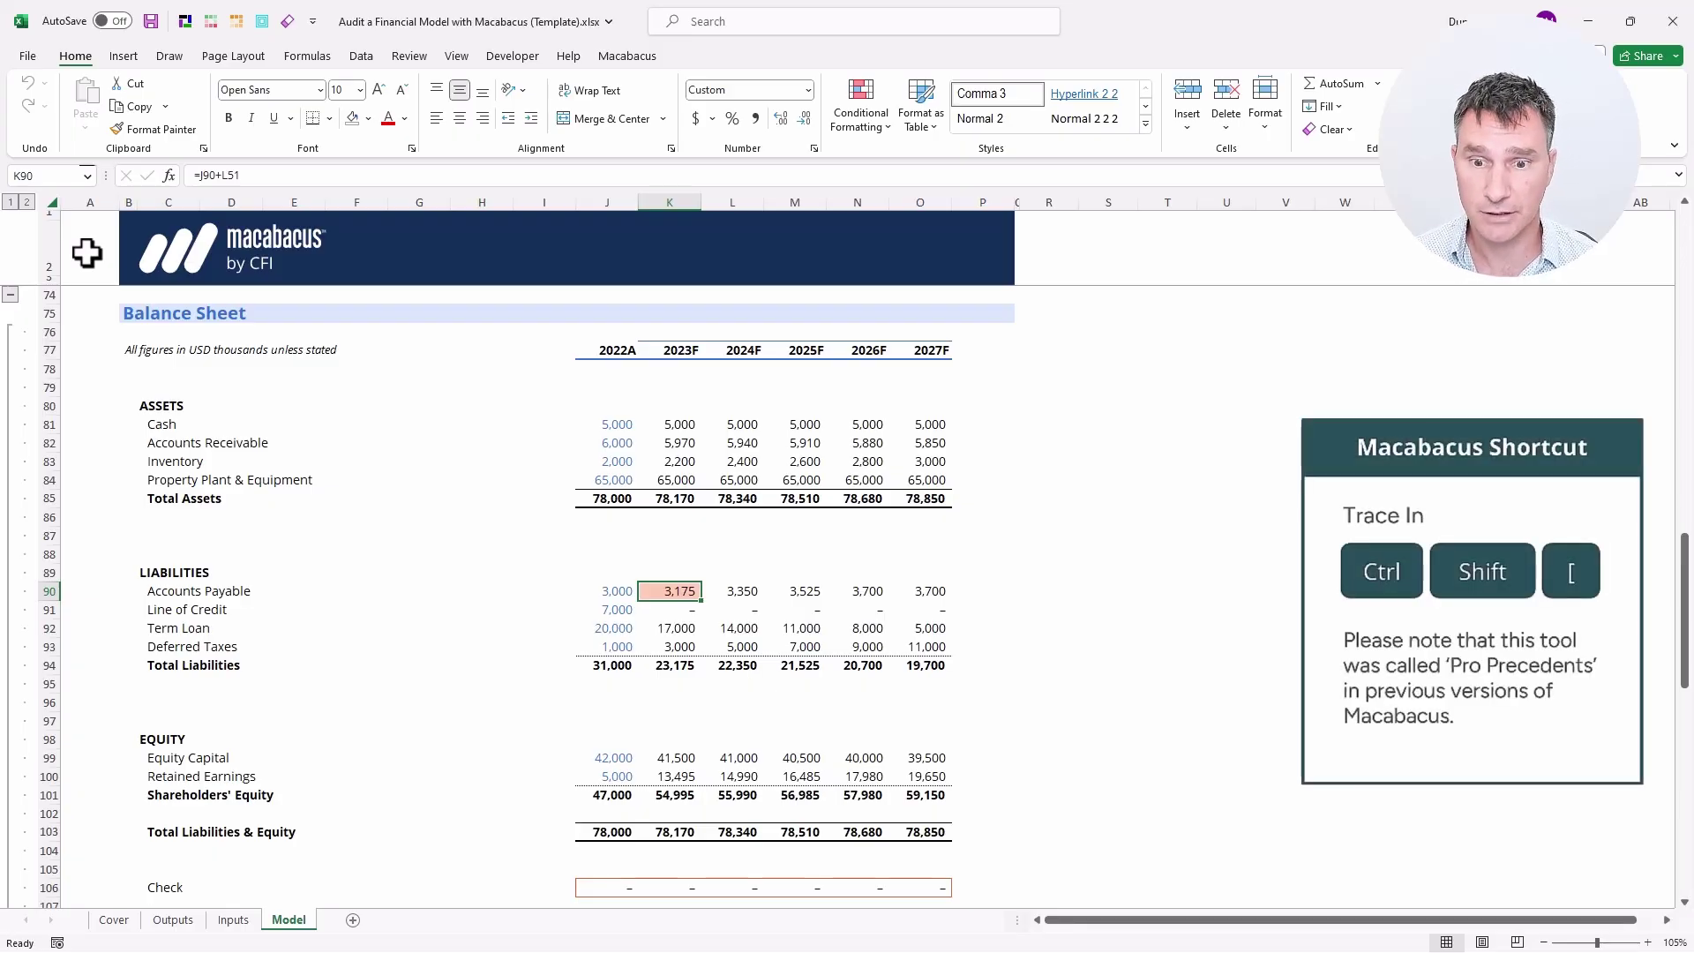
# Step: Trace the precedents of K90 with Pro Precedents and repoint its L51 reference to K51, making the formula =J90+K51
pyautogui.hotkey('ctrl', 'shift', '[')
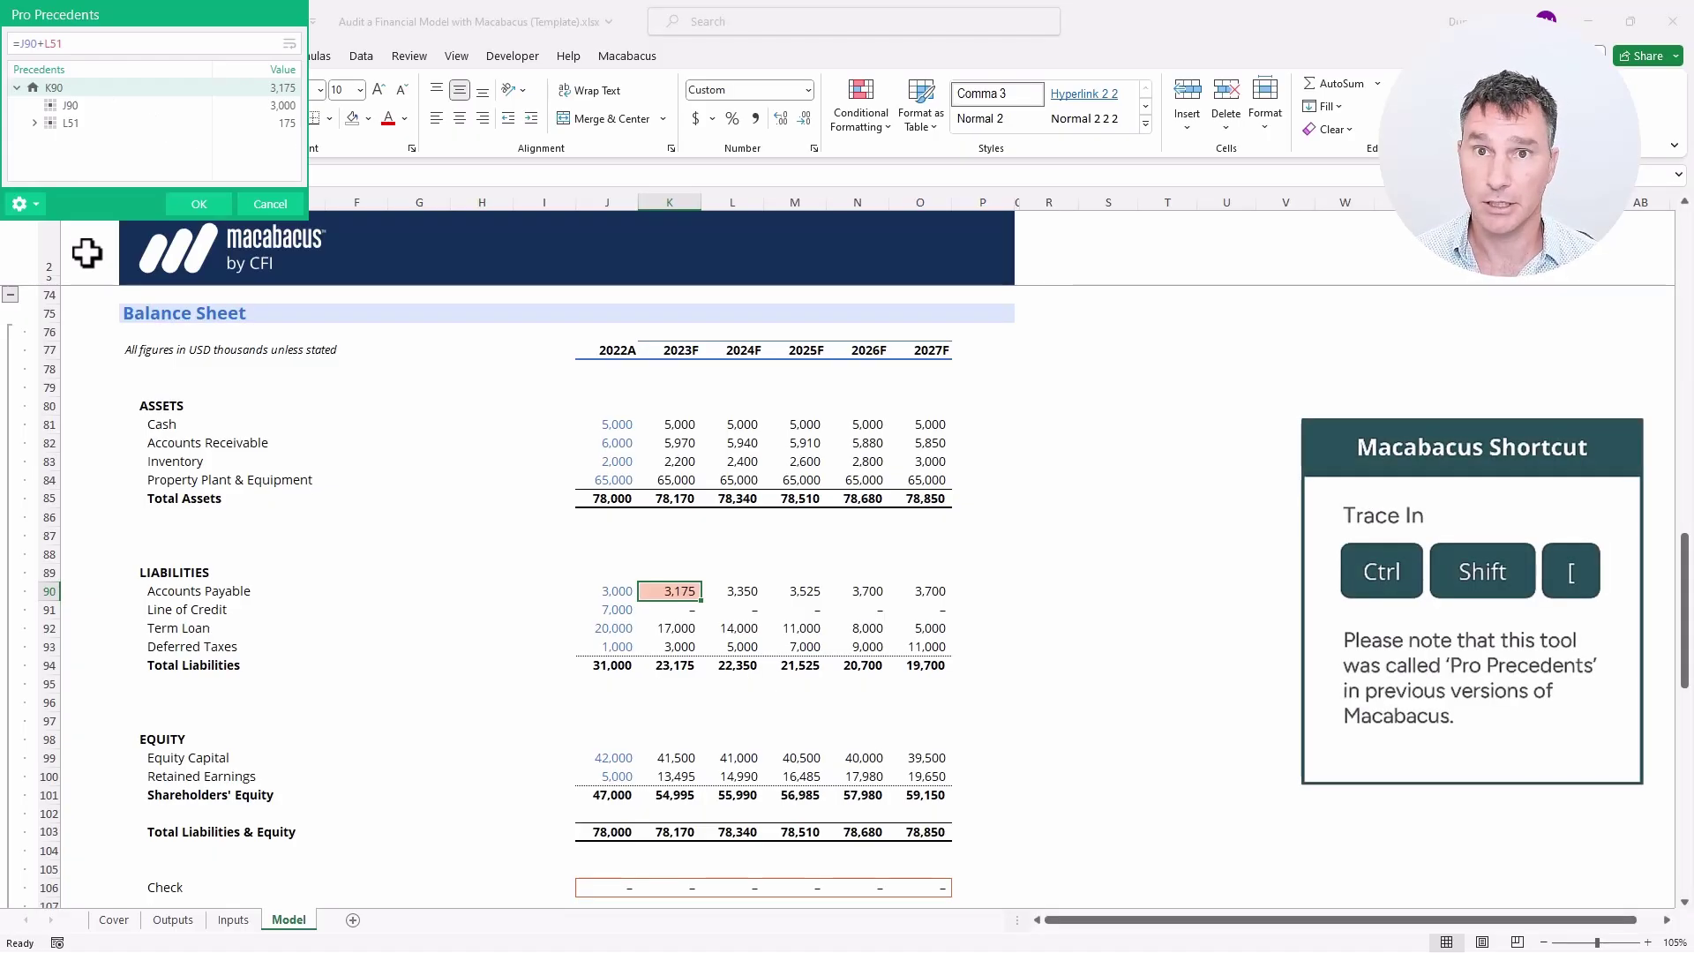
pyautogui.press('Down')
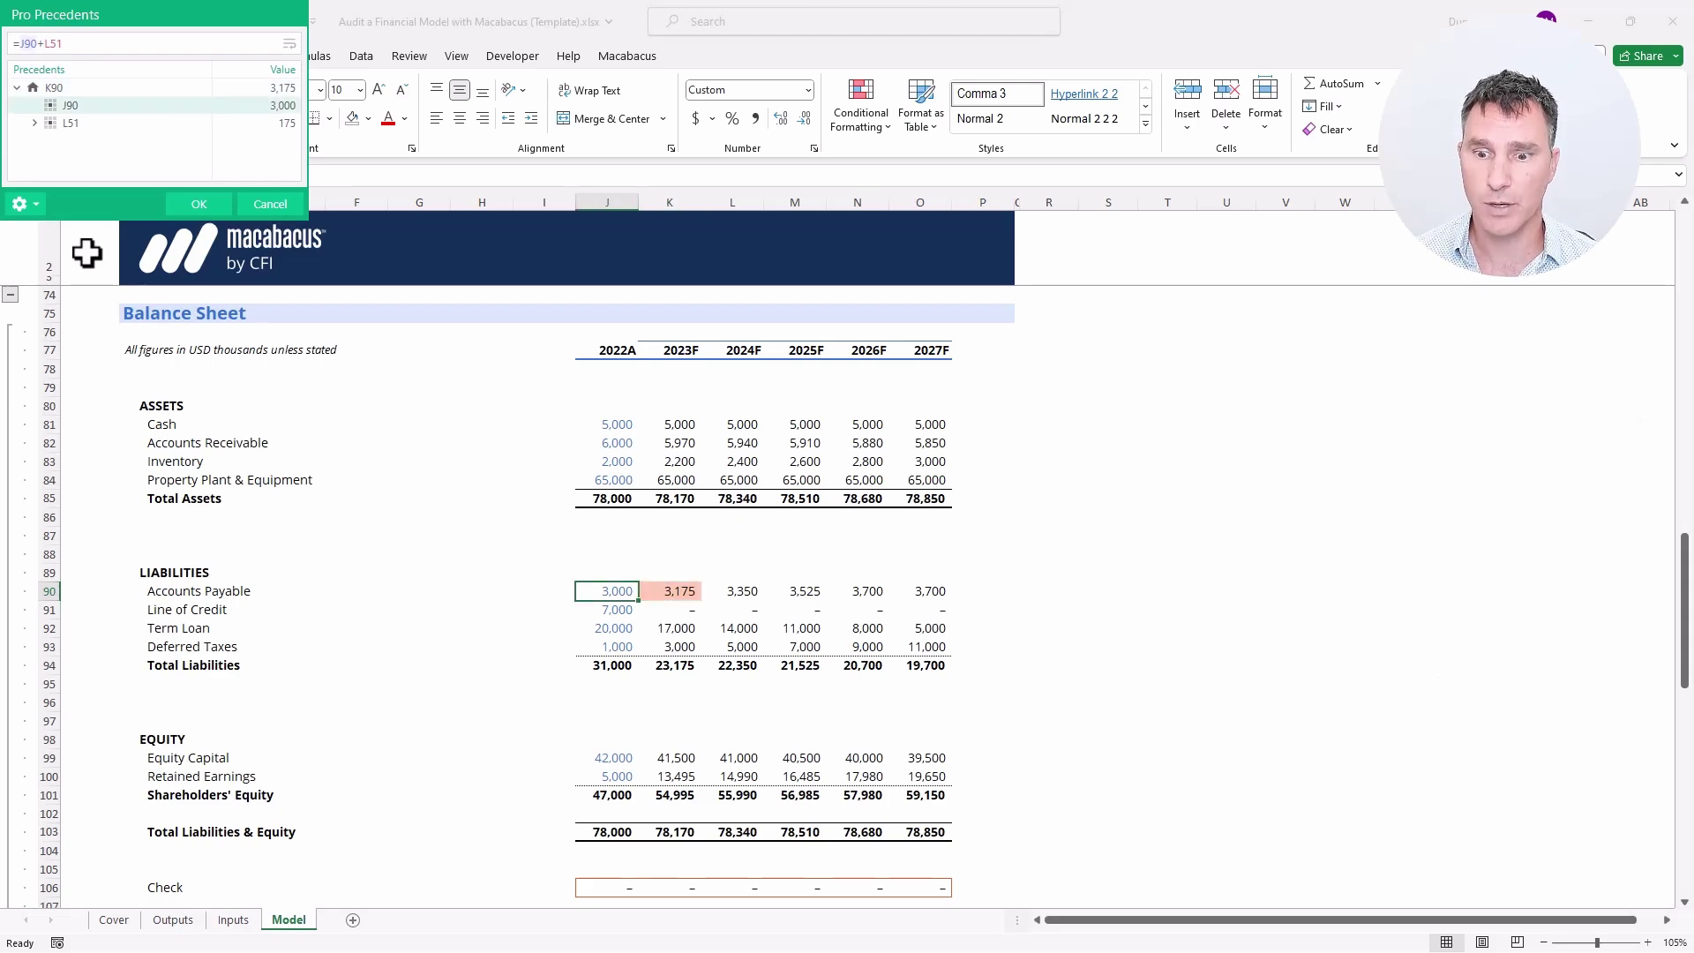
pyautogui.press('Down')
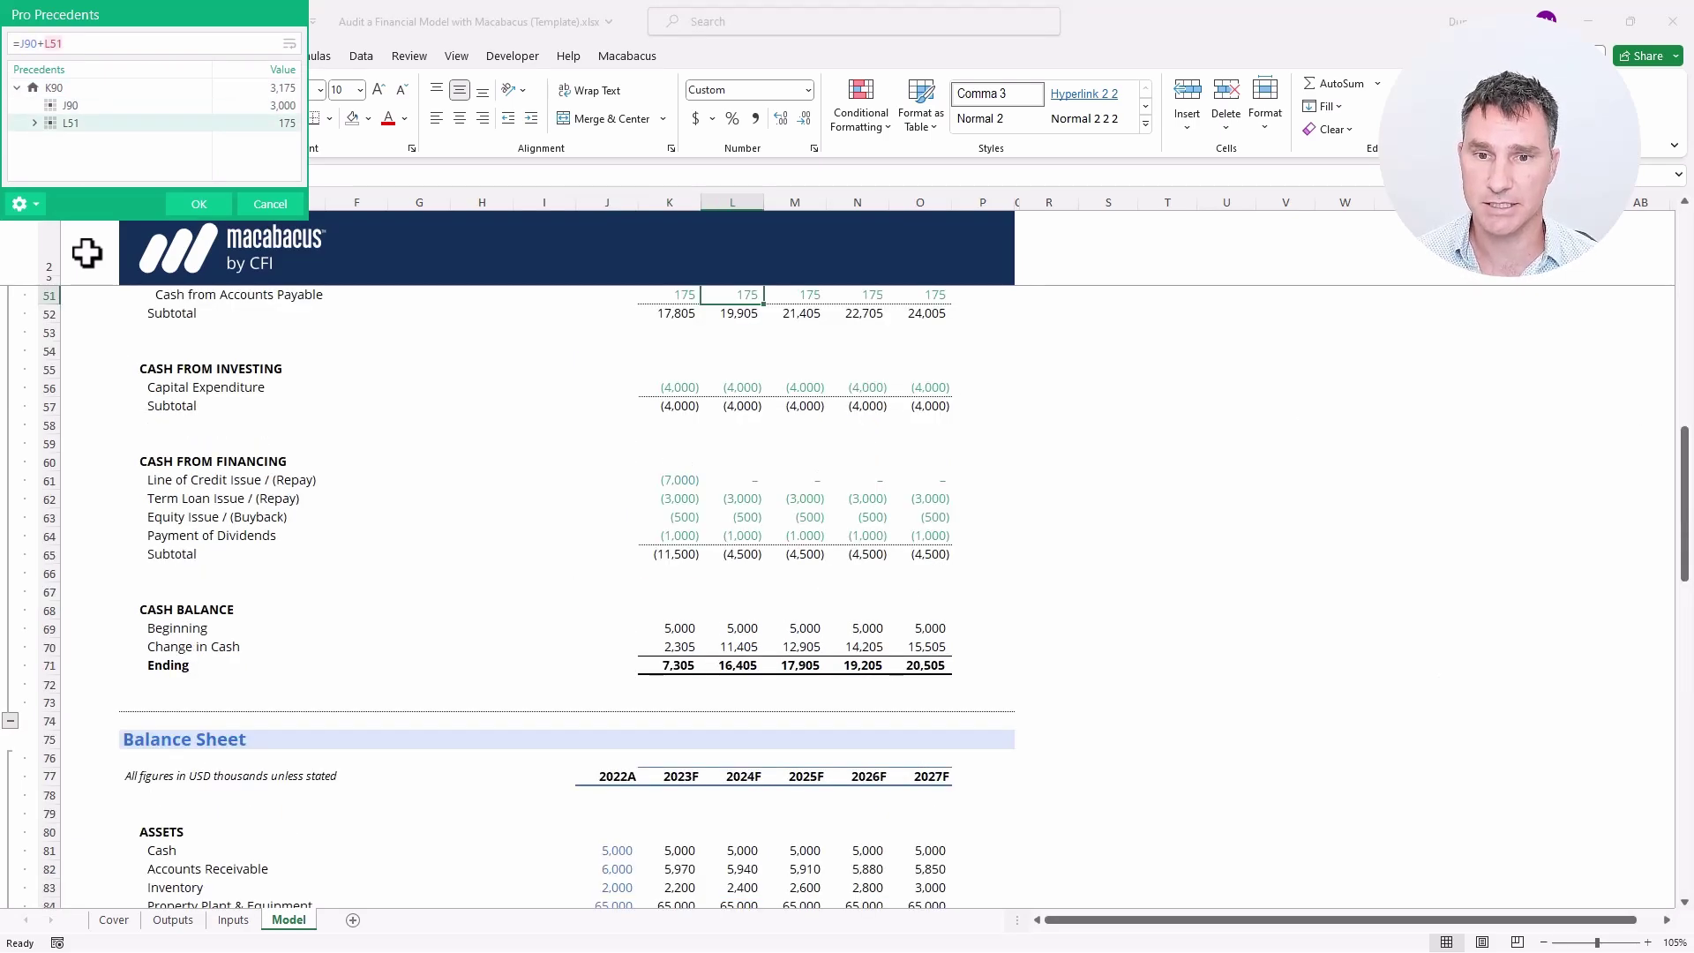
pyautogui.press('Return')
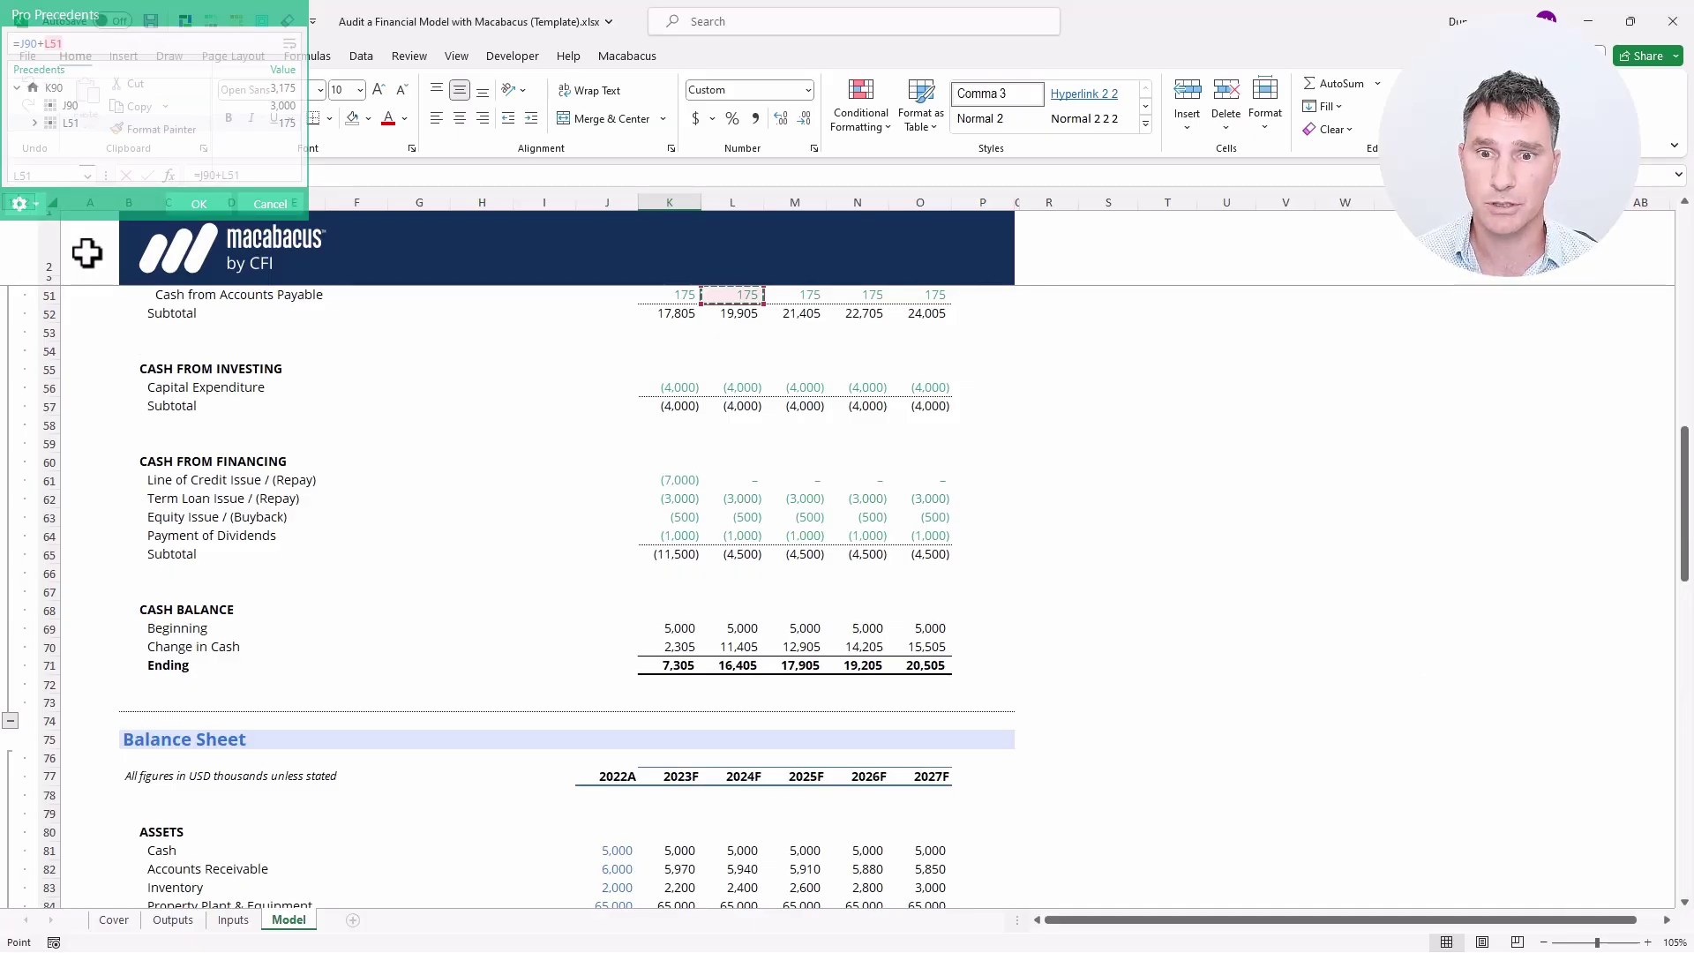
pyautogui.press('Left')
pyautogui.press('Return')
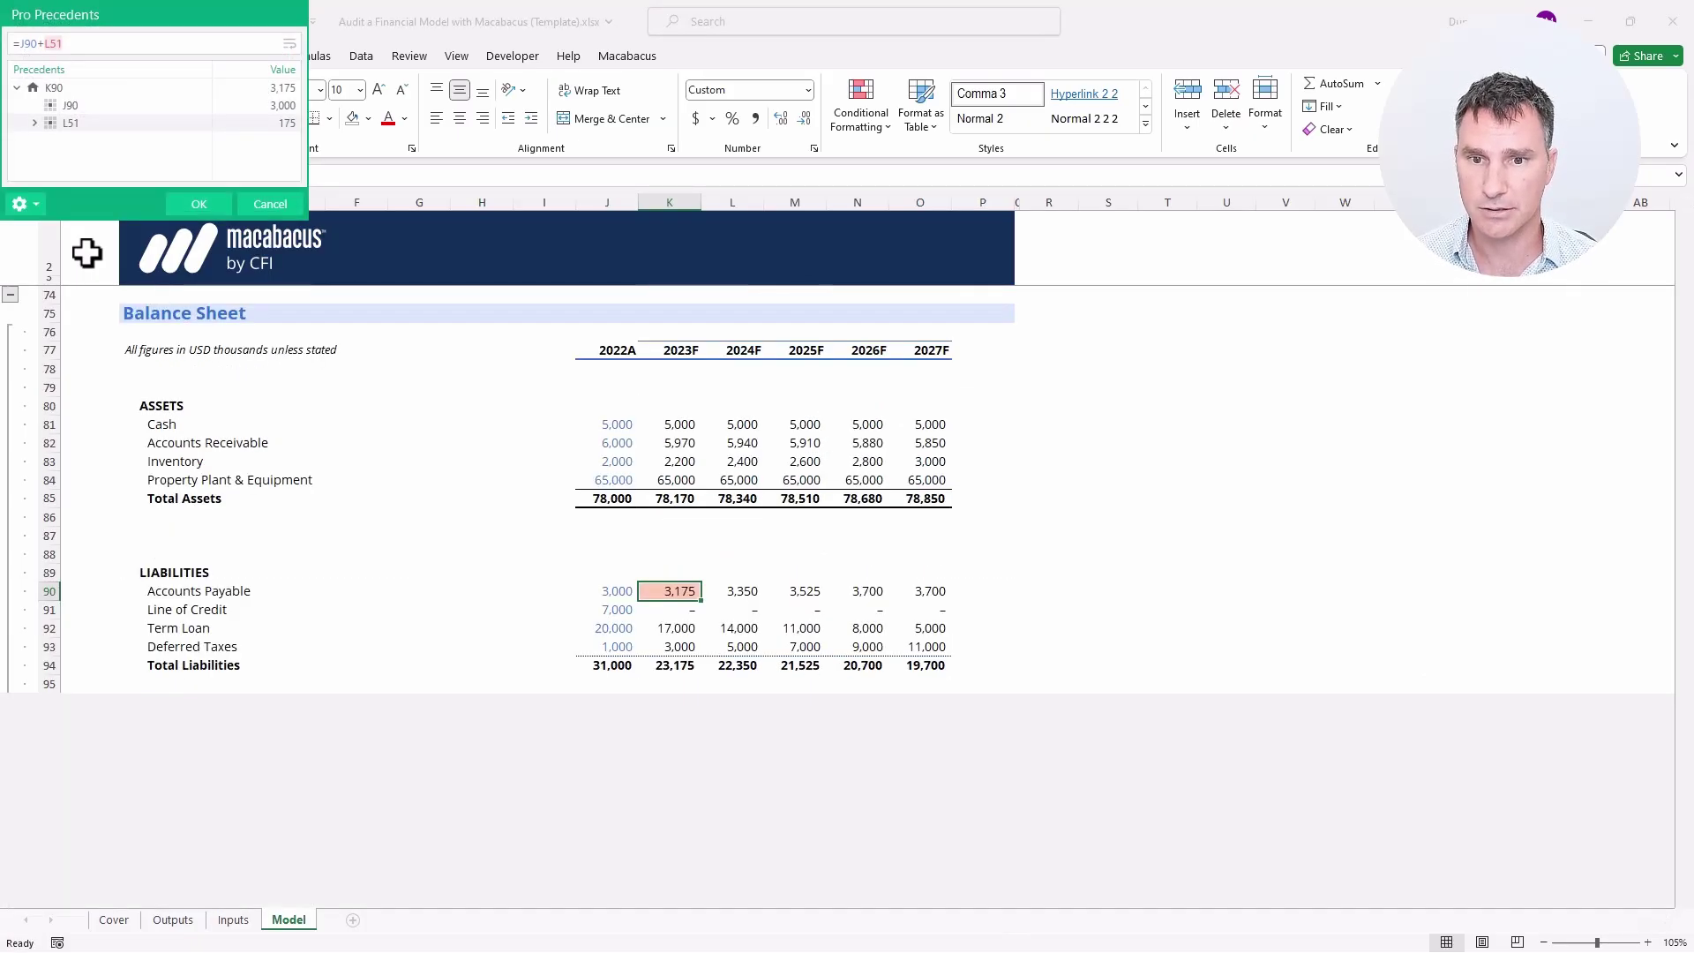
pyautogui.press('Escape')
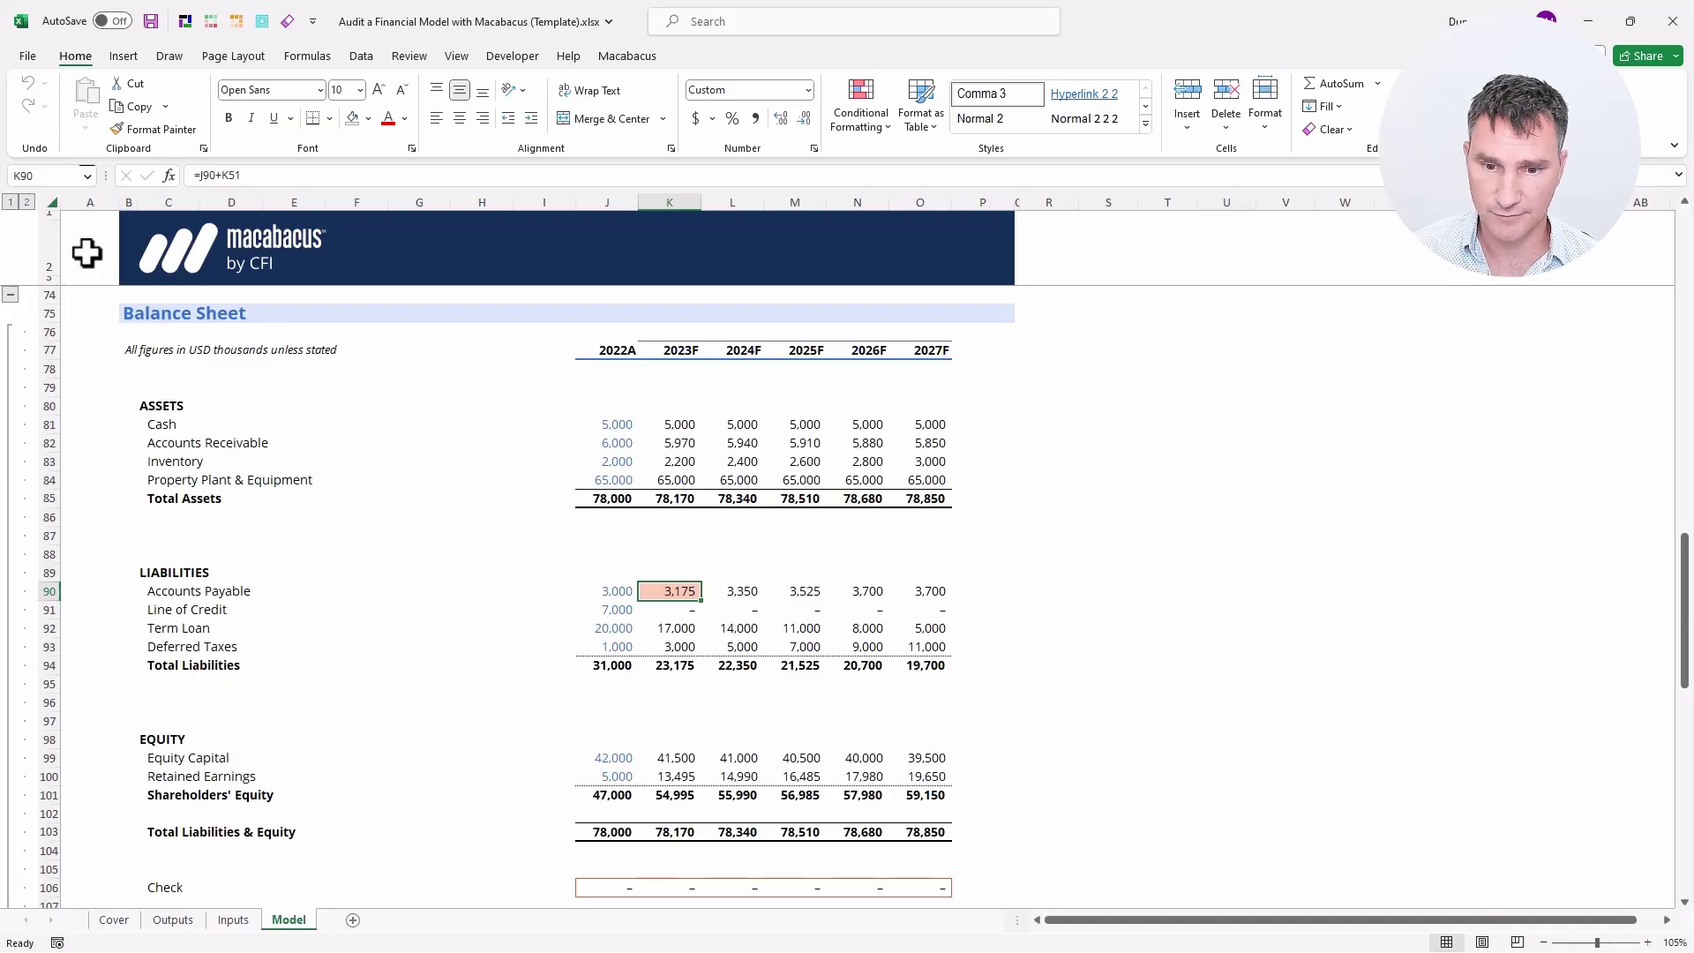
# Step: Copy the 2023F Accounts Payable formula across K90:O90 and remove the row's fill color
pyautogui.hotkey('ctrl', 'shift', 'Right')
pyautogui.hotkey('ctrl', 'r')
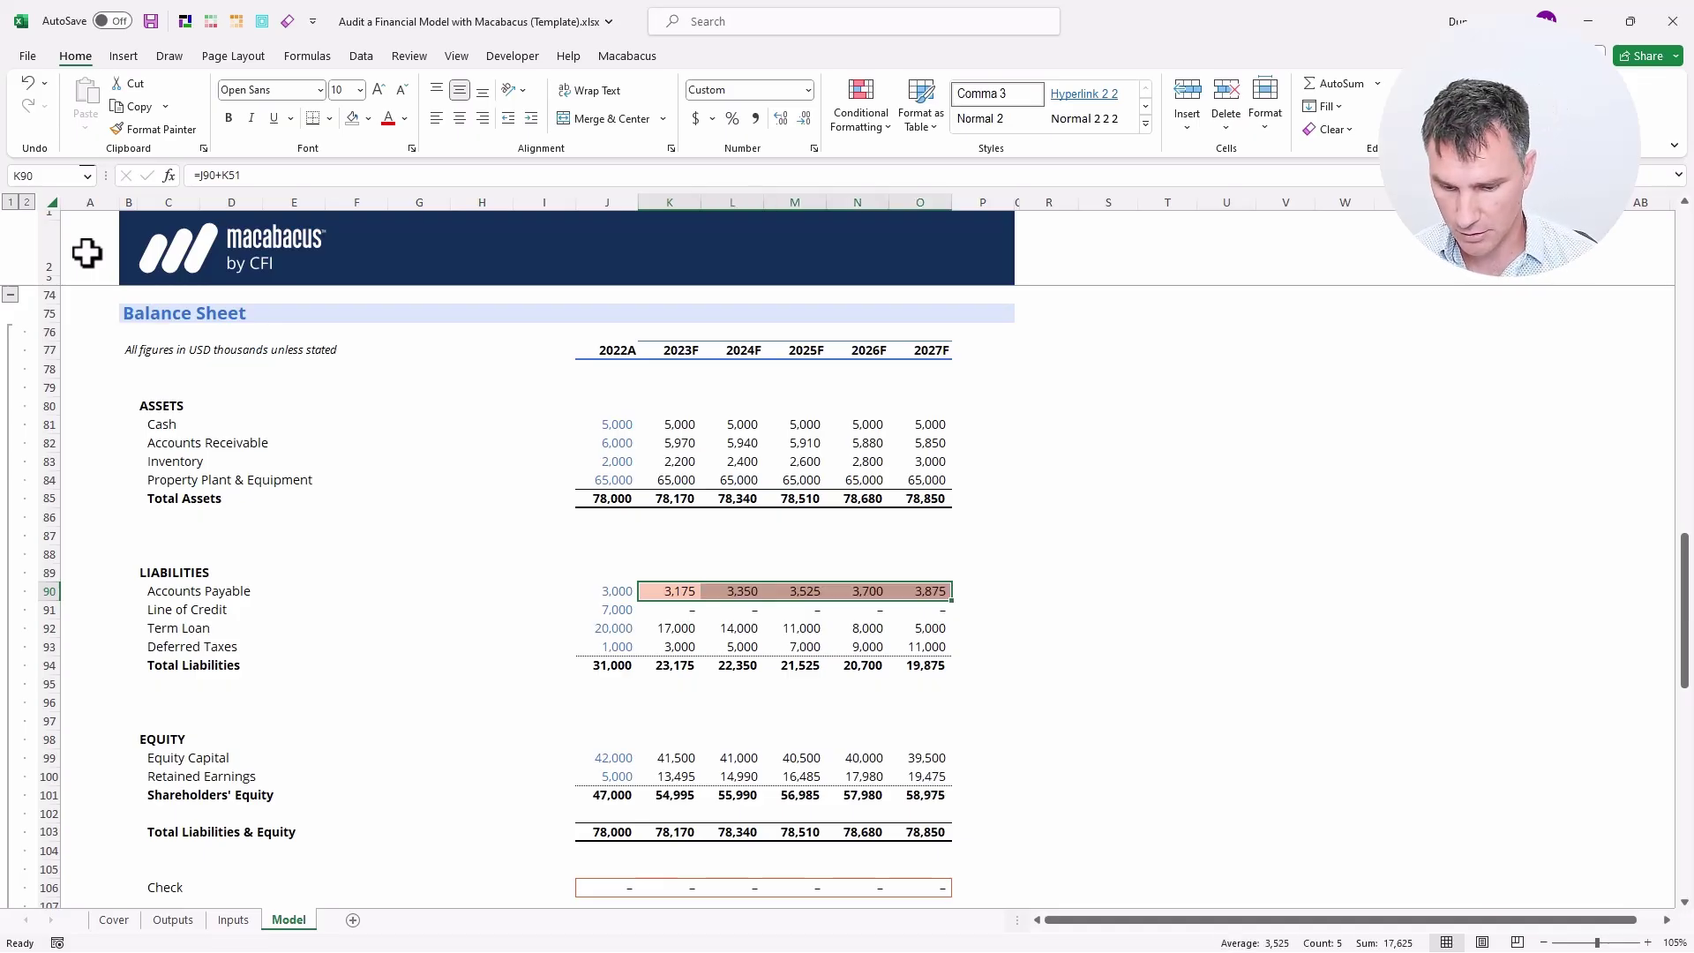
pyautogui.hotkey('alt', 'h')
pyautogui.press('h')
pyautogui.press('n')
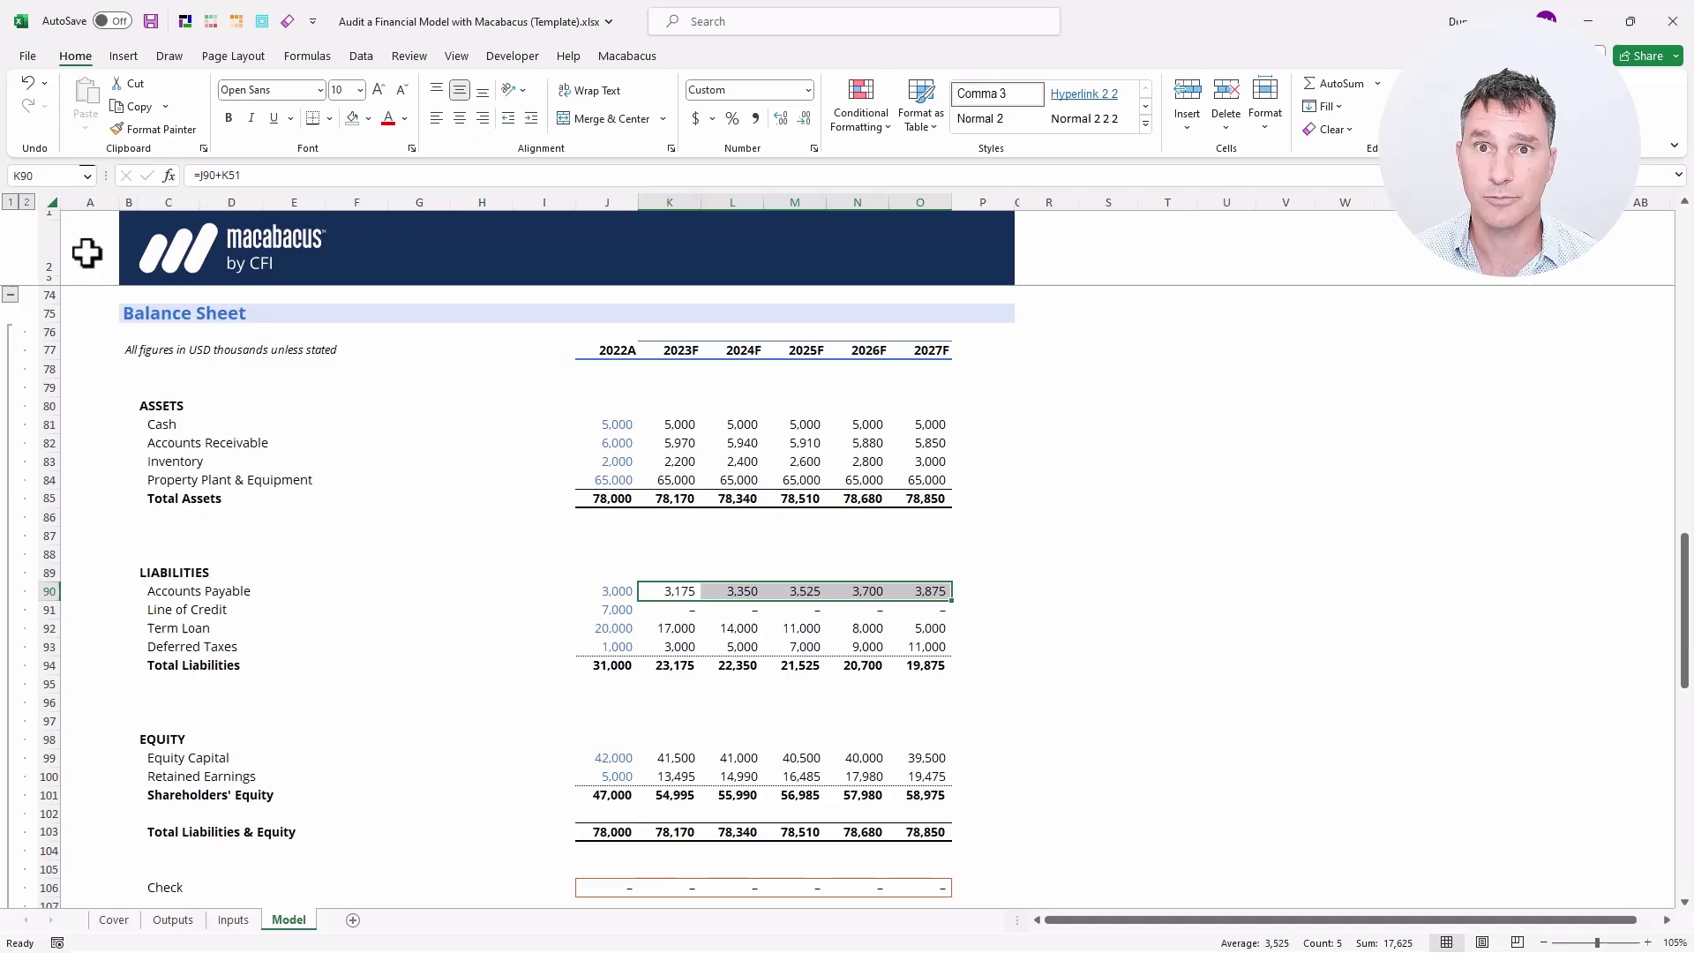
# Step: Apply the AutoColor fill to J81:O103 to check the Balance Sheet for hardcoded figures, and undo the fill
pyautogui.hotkey('ctrl', 'shift', '[')
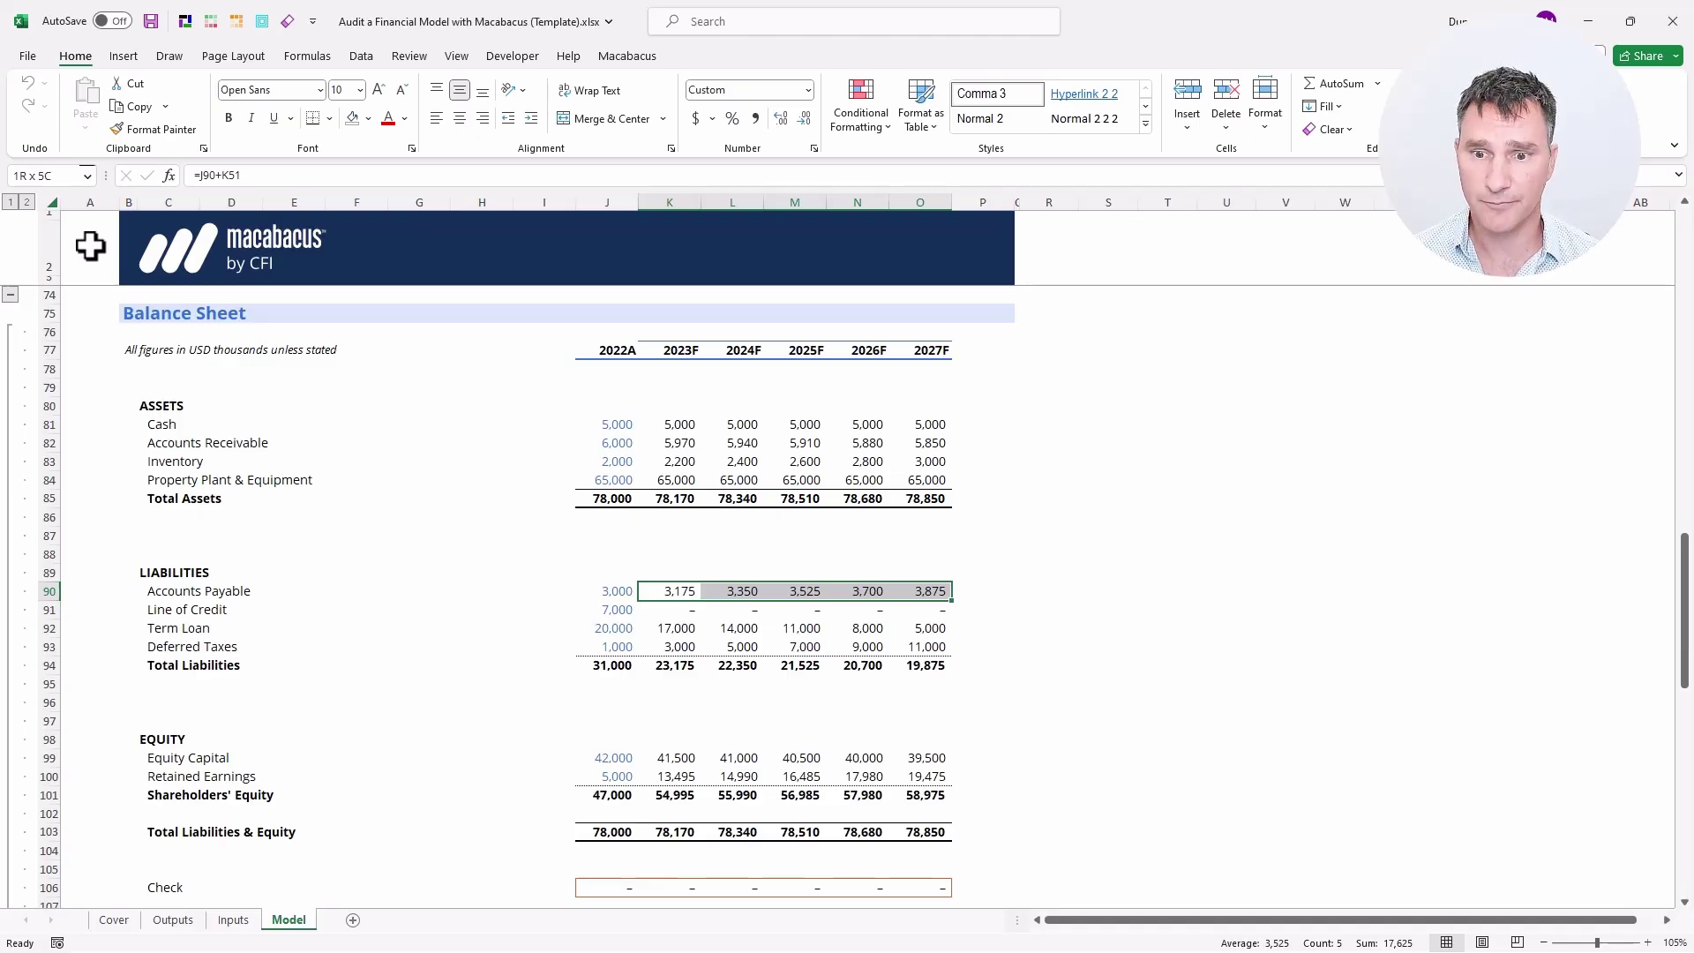
pyautogui.press('Left')
pyautogui.hotkey('ctrl', 'Up')
pyautogui.hotkey('ctrl', 'Up')
pyautogui.hotkey('ctrl', 'shift', 'Right')
pyautogui.hotkey('ctrl', 'shift', 'Down')
pyautogui.hotkey('ctrl', 'shift', 'Down')
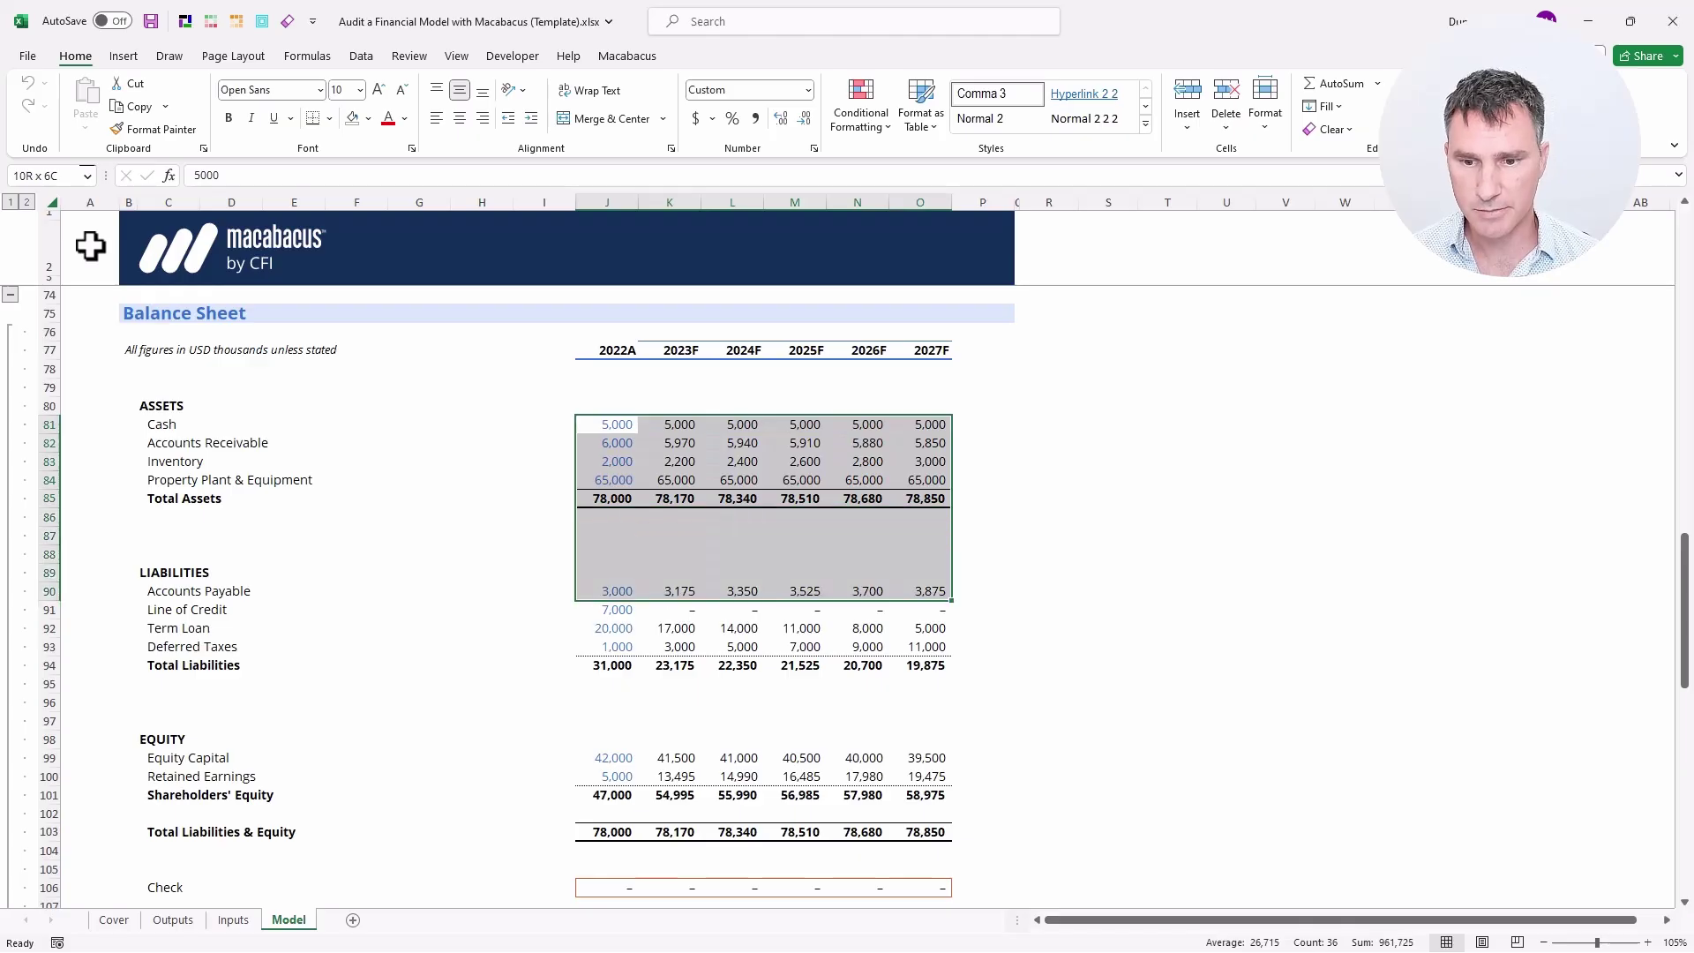
pyautogui.hotkey('ctrl', 'shift', 'Down')
pyautogui.hotkey('ctrl', 'shift', 'Down')
pyautogui.hotkey('ctrl', 'shift', 'Down')
pyautogui.hotkey('ctrl', 'shift', 'Down')
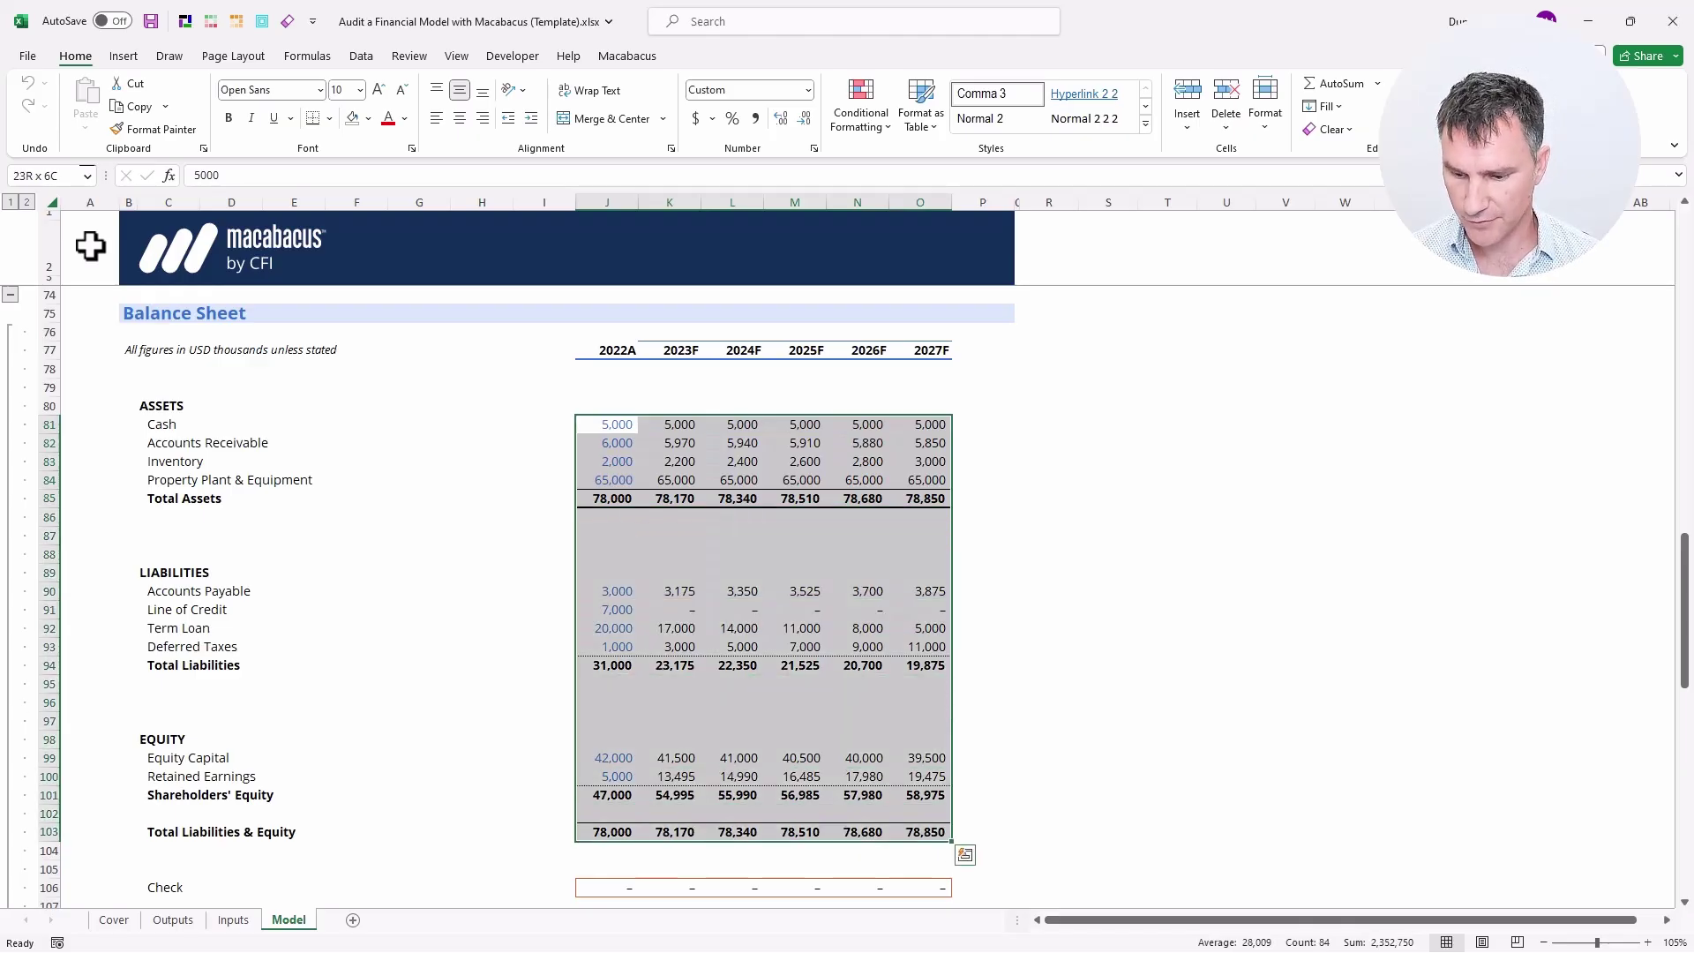
pyautogui.hotkey('alt', '3')
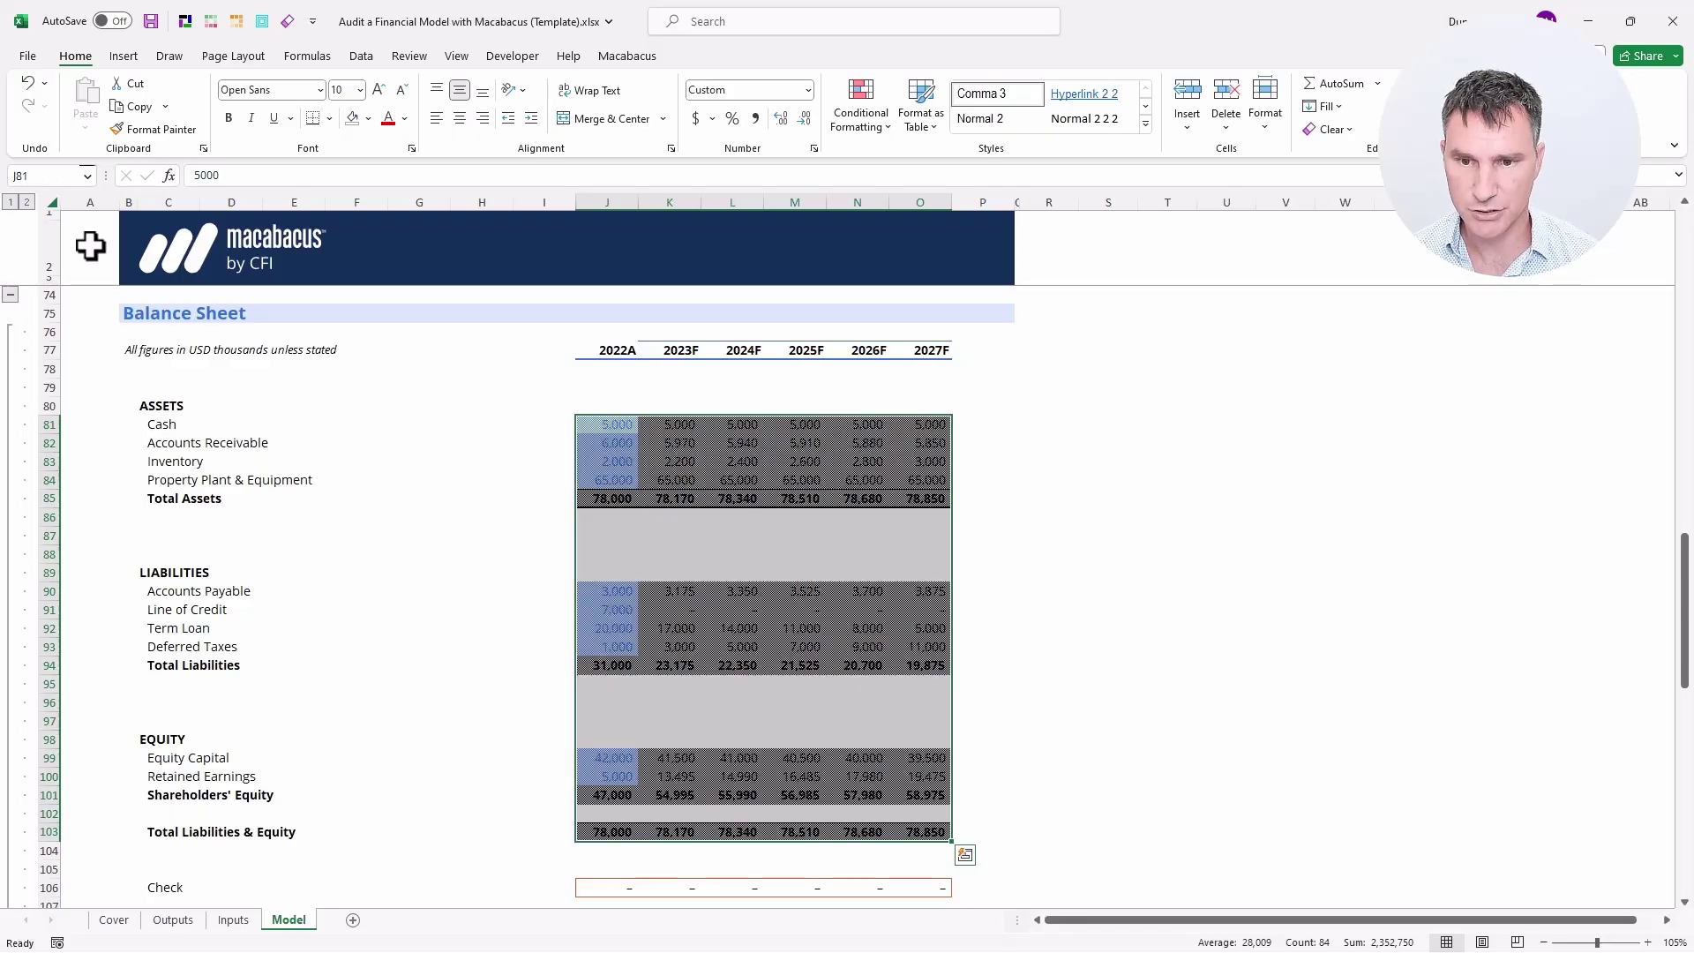
pyautogui.hotkey('ctrl', 'z')
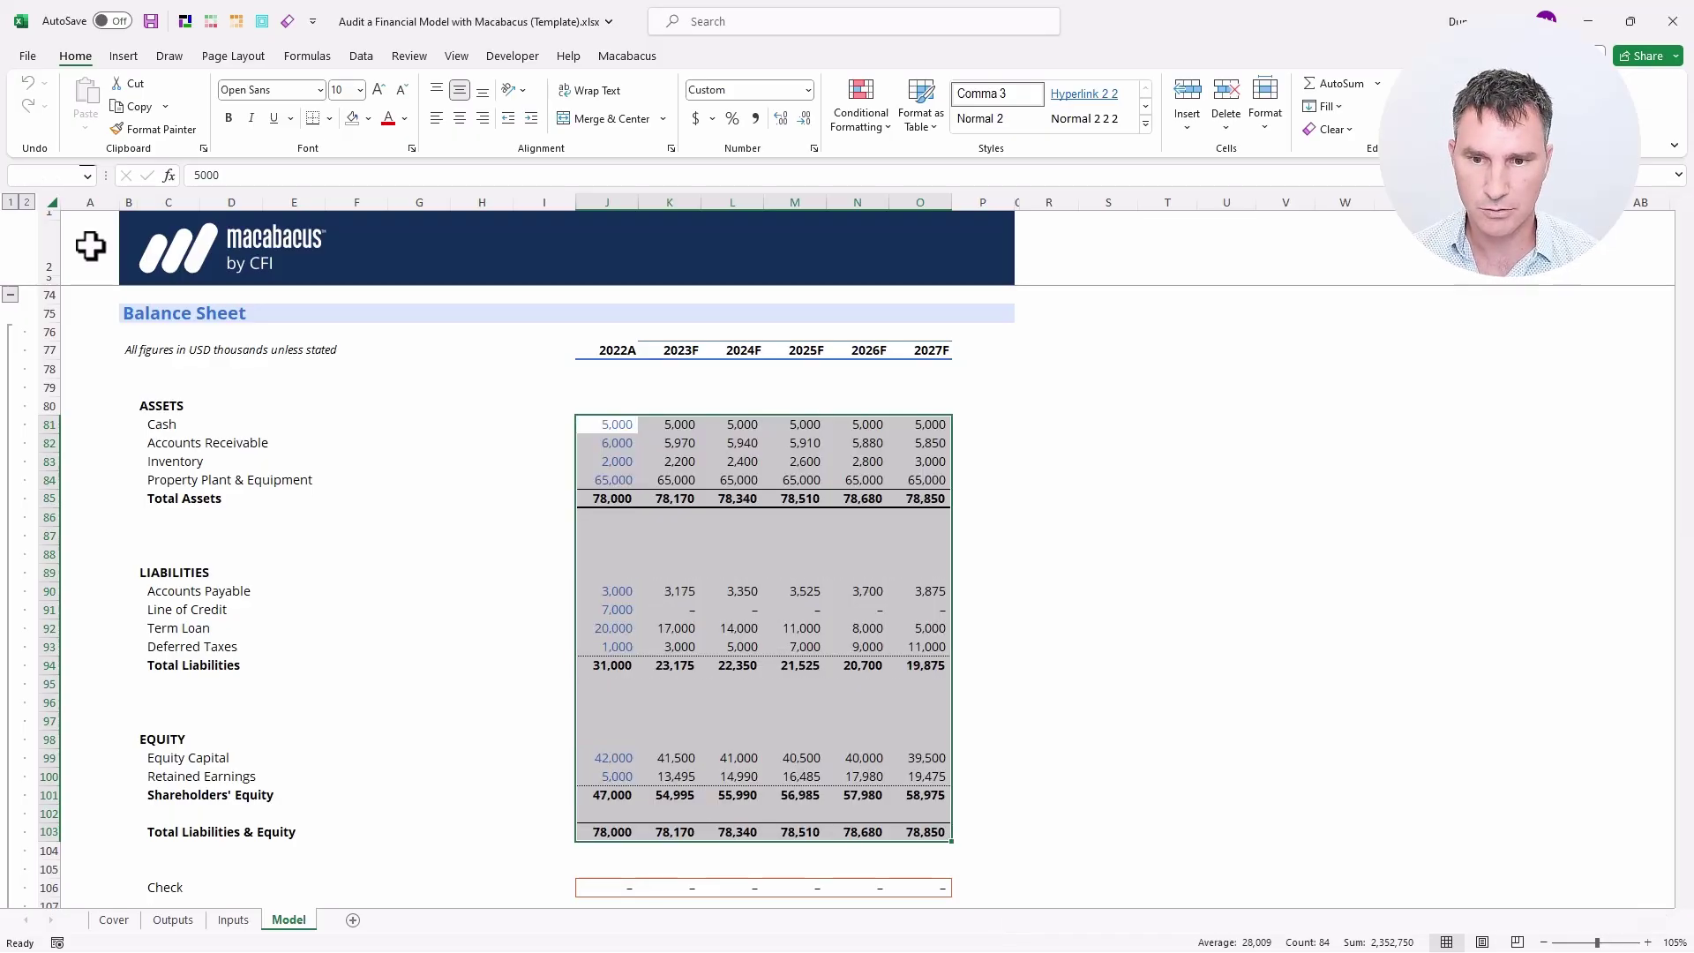
# Step: Overlay Formula Flow on J81:O103 to recheck the Balance Sheet rows for consistent formulas, and clear the visualization
pyautogui.hotkey('alt', '3')
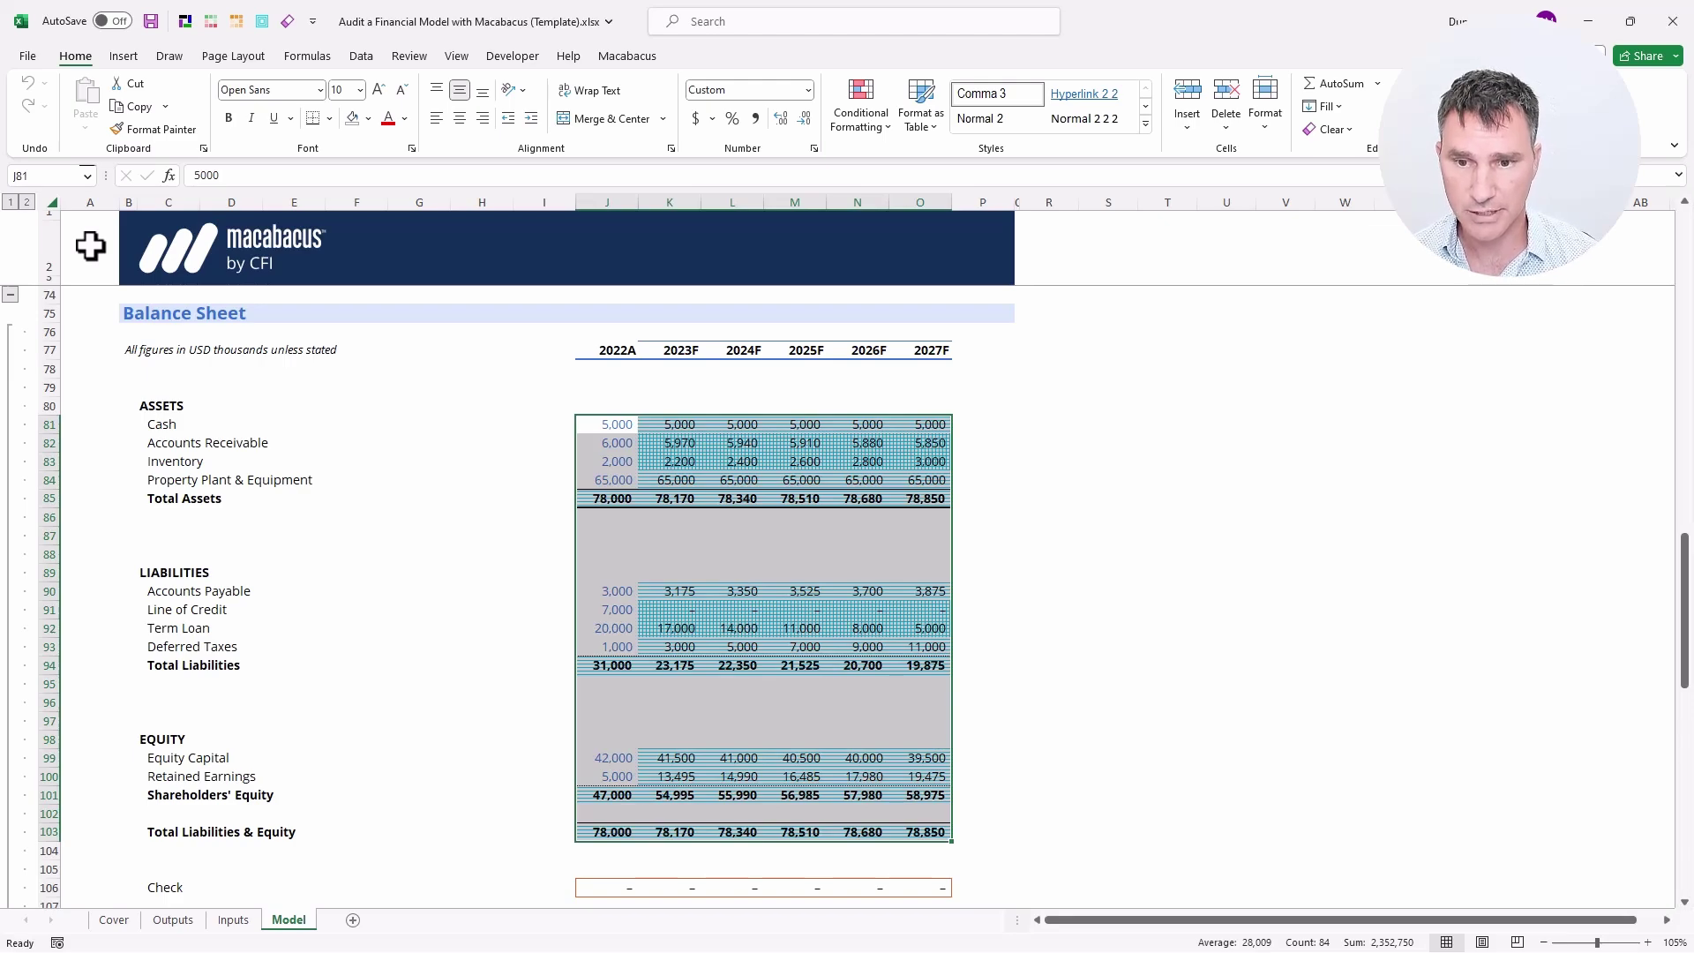
pyautogui.hotkey('alt', '6')
pyautogui.hotkey('shift', 'BackSpace')
# Step: Show all precedents of K81:K103 to recheck the 2023F Balance Sheet links, and clear the arrows
pyautogui.press('Right')
pyautogui.hotkey('shift', 'Down')
pyautogui.hotkey('shift', 'Down')
pyautogui.hotkey('shift', 'Down')
pyautogui.hotkey('shift', 'Down')
pyautogui.hotkey('shift', 'Down')
pyautogui.hotkey('shift', 'Down')
pyautogui.hotkey('shift', 'Down')
pyautogui.hotkey('shift', 'Down')
pyautogui.hotkey('shift', 'Down')
pyautogui.hotkey('shift', 'Down')
pyautogui.hotkey('shift', 'Down')
pyautogui.hotkey('shift', 'Down')
pyautogui.hotkey('shift', 'Down')
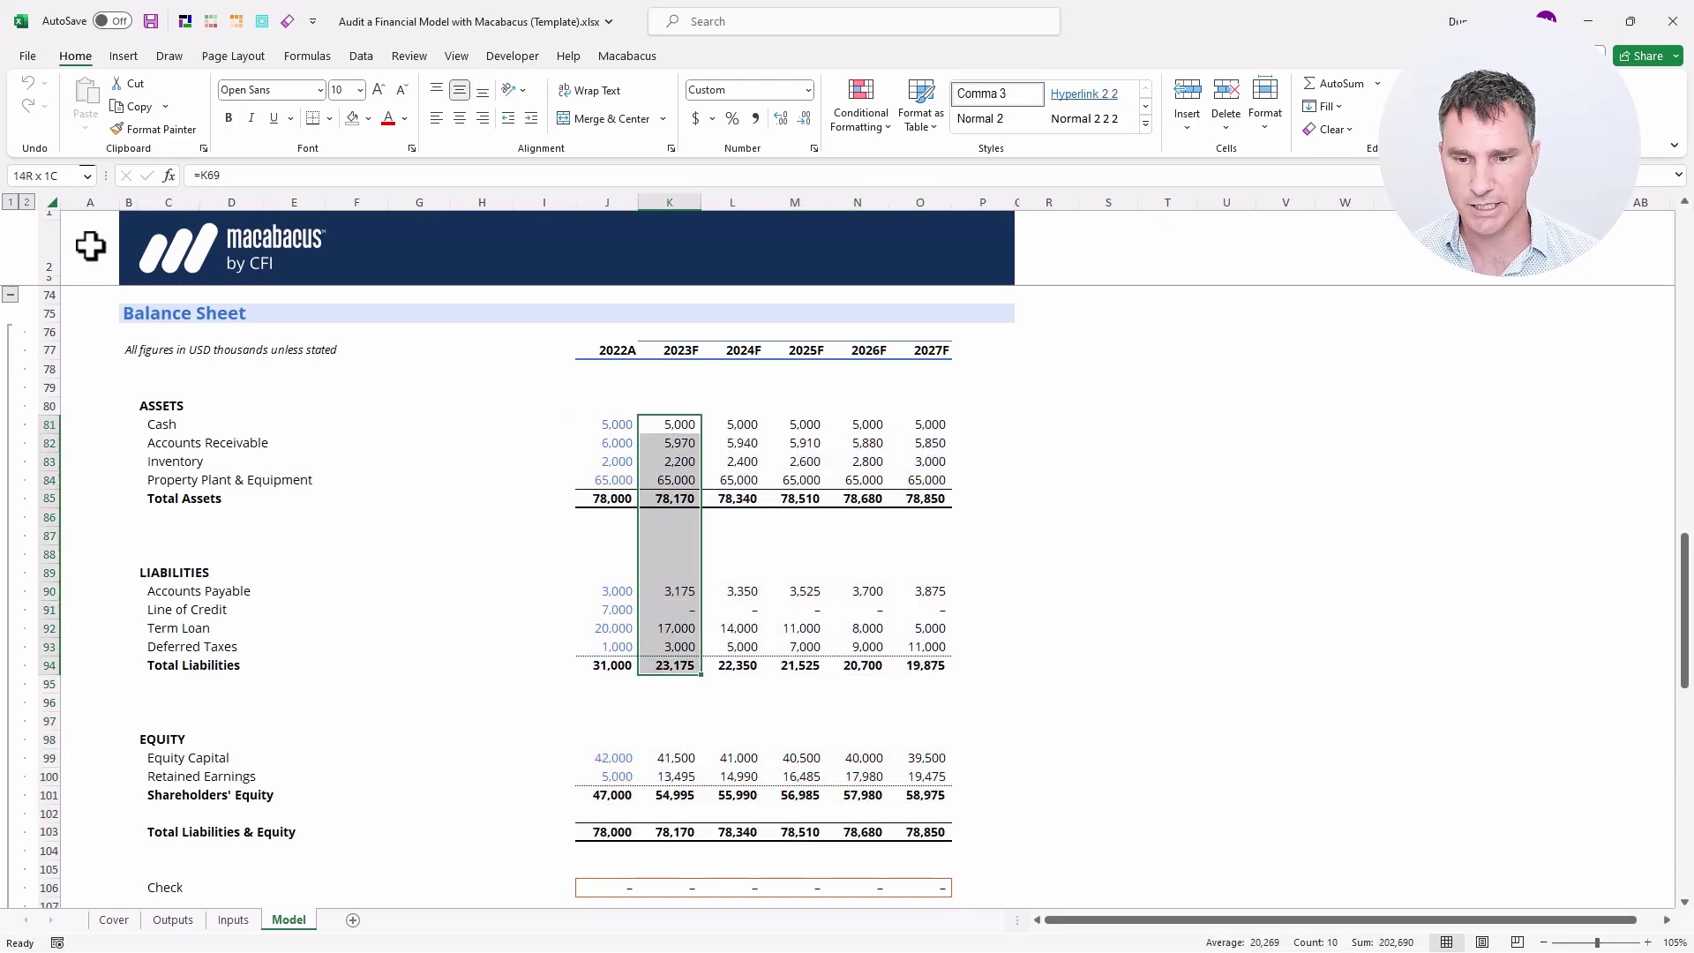
pyautogui.hotkey('shift', 'Down')
pyautogui.hotkey('shift', 'Down')
pyautogui.hotkey('shift', 'Down')
pyautogui.hotkey('shift', 'Down')
pyautogui.hotkey('shift', 'Down')
pyautogui.hotkey('shift', 'Down')
pyautogui.hotkey('shift', 'Down')
pyautogui.hotkey('shift', 'Down')
pyautogui.hotkey('shift', 'Down')
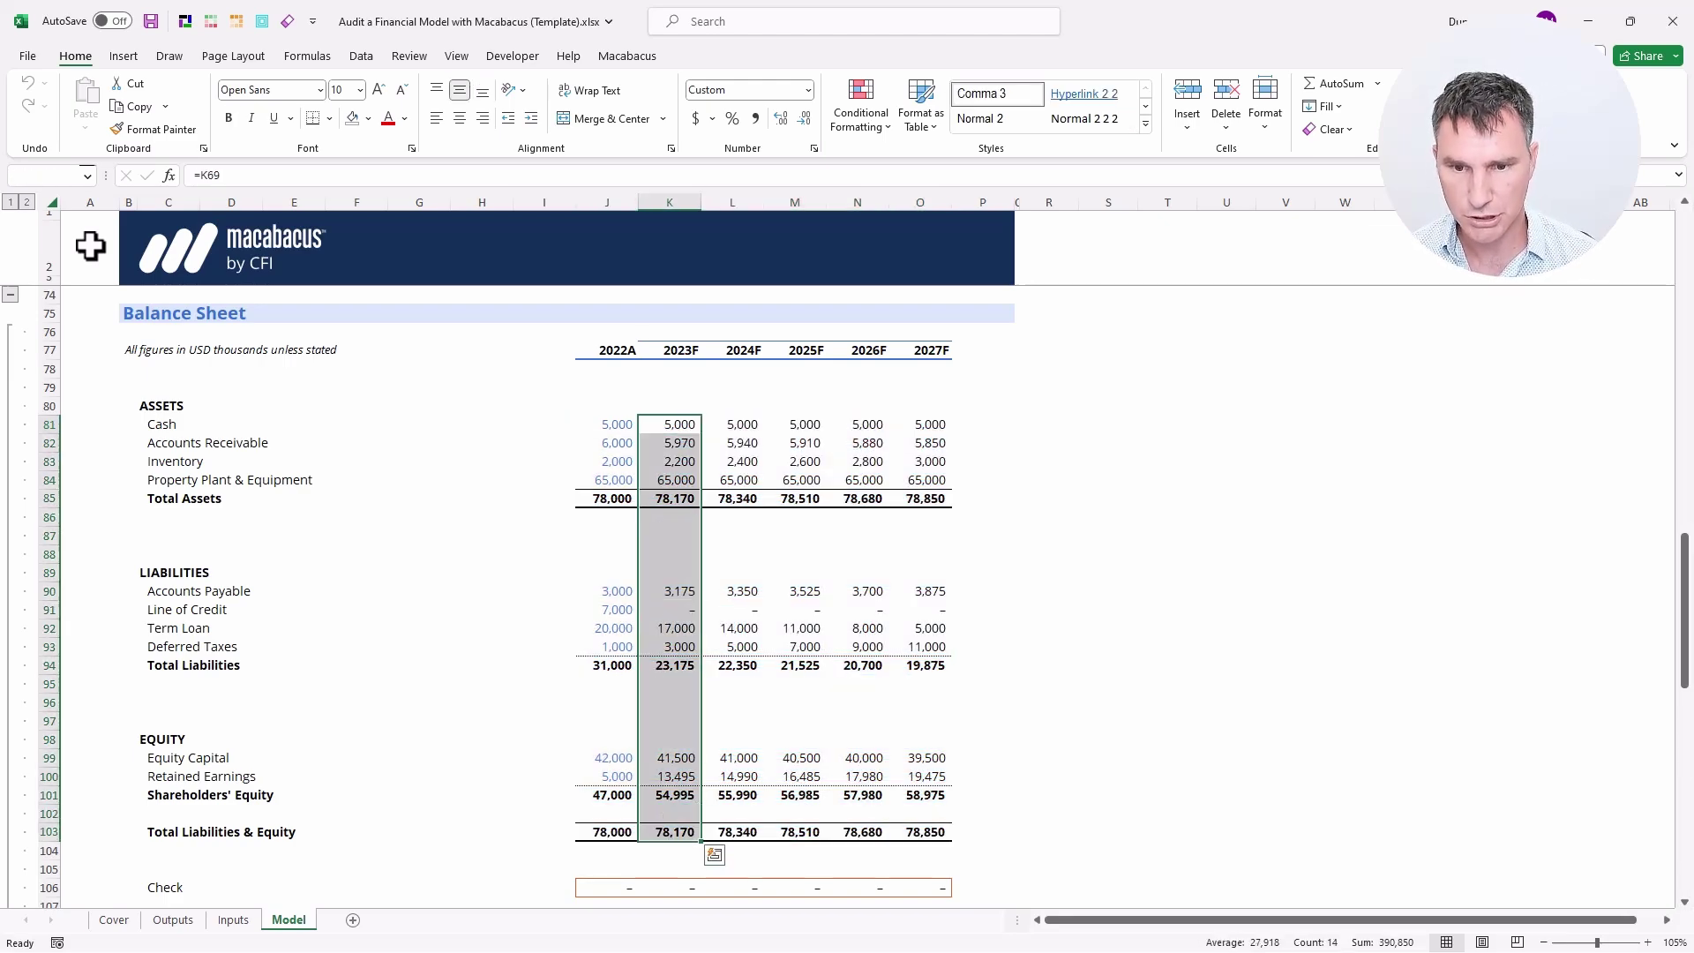
pyautogui.hotkey('alt', 'm', 'p')
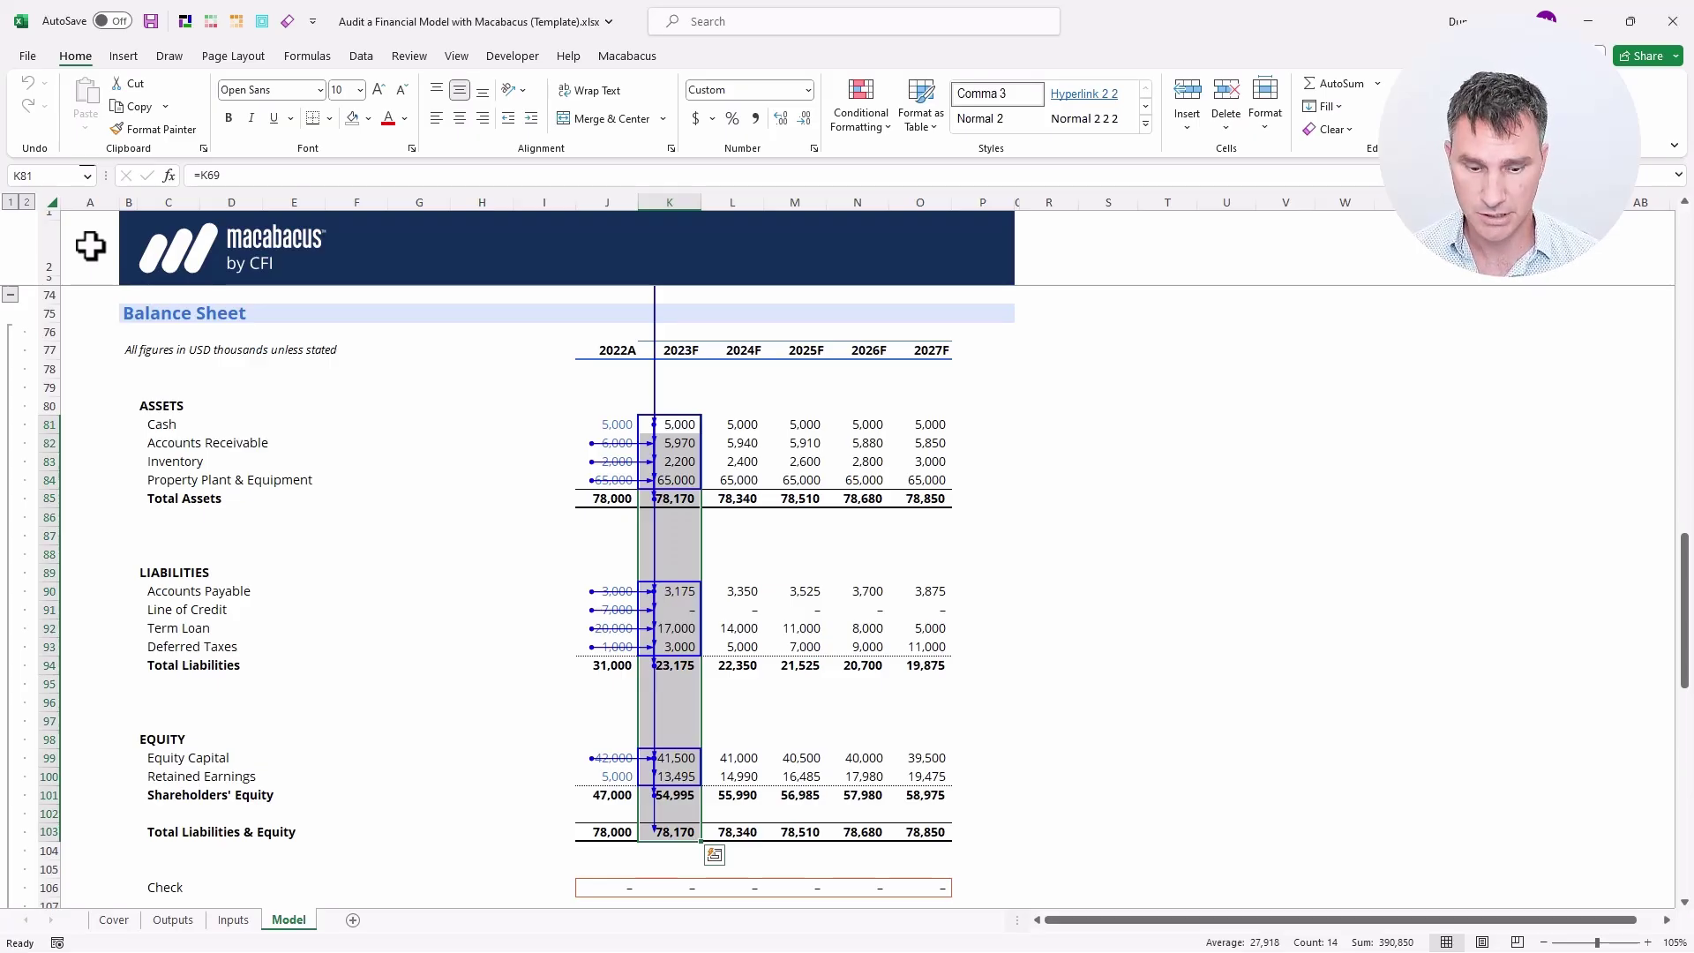
pyautogui.hotkey('alt', 'm', 'a', 'a')
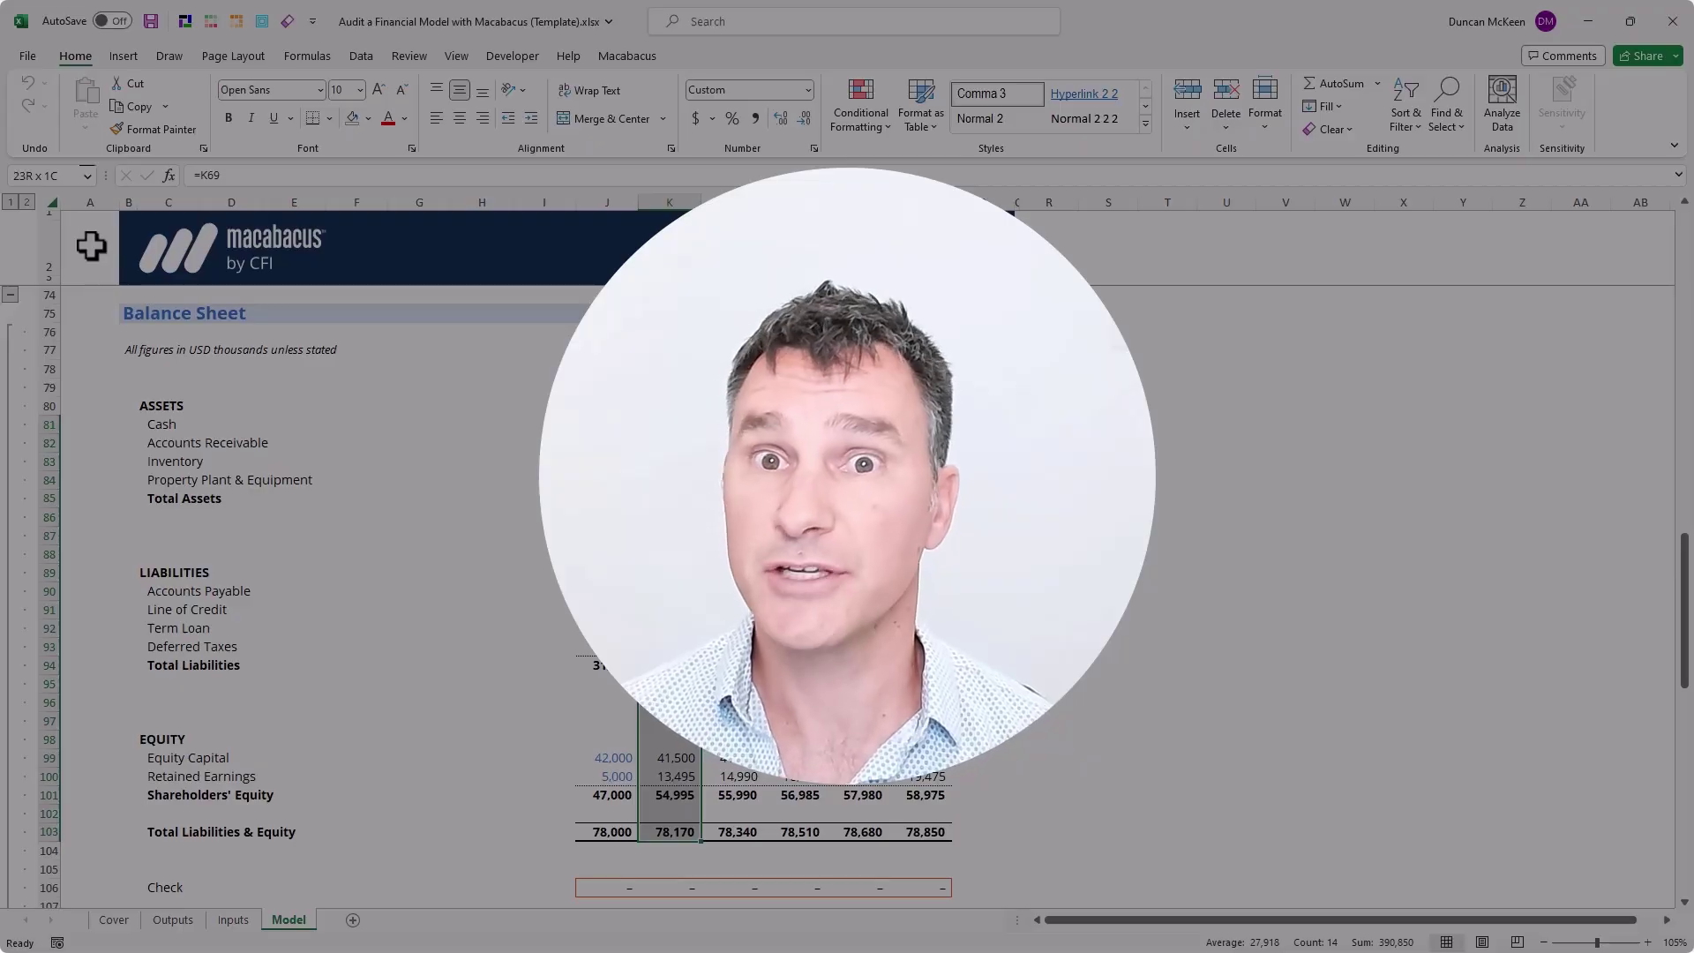
pyautogui.hotkey('ctrl', 'Left')
pyautogui.hotkey('ctrl', 'Left')
pyautogui.hotkey('ctrl', 'Left')
pyautogui.hotkey('ctrl', 'Up')
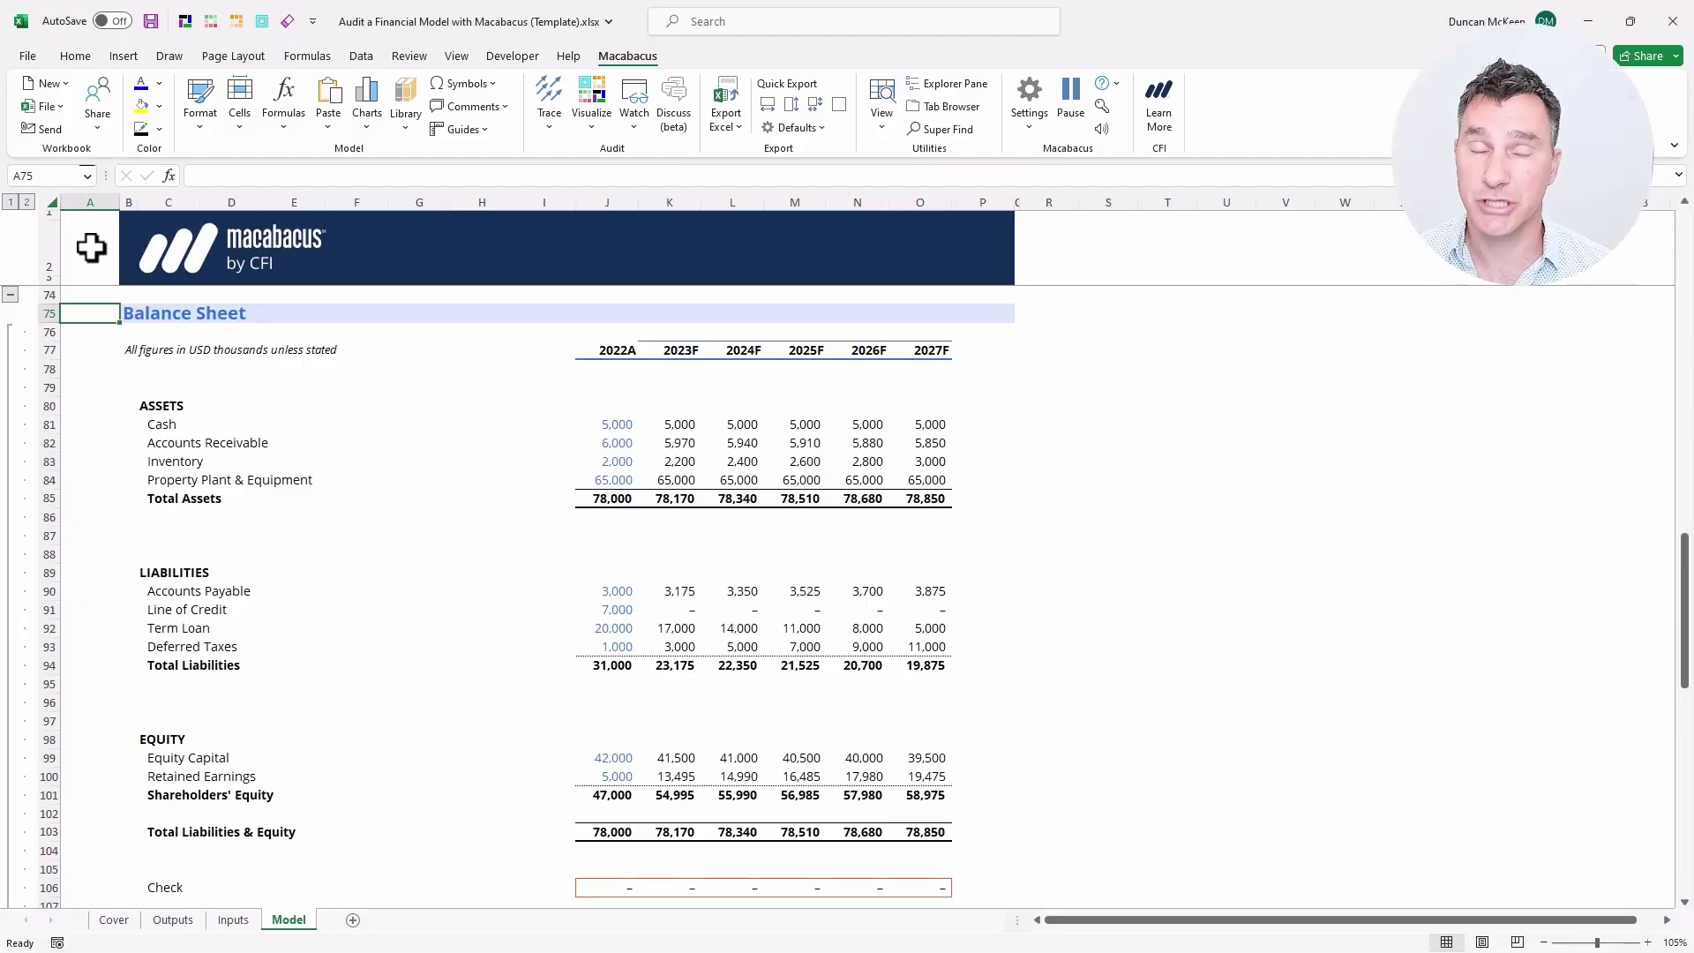
pyautogui.press('Right')
pyautogui.press('Right')
pyautogui.press('Right')
pyautogui.press('Right')
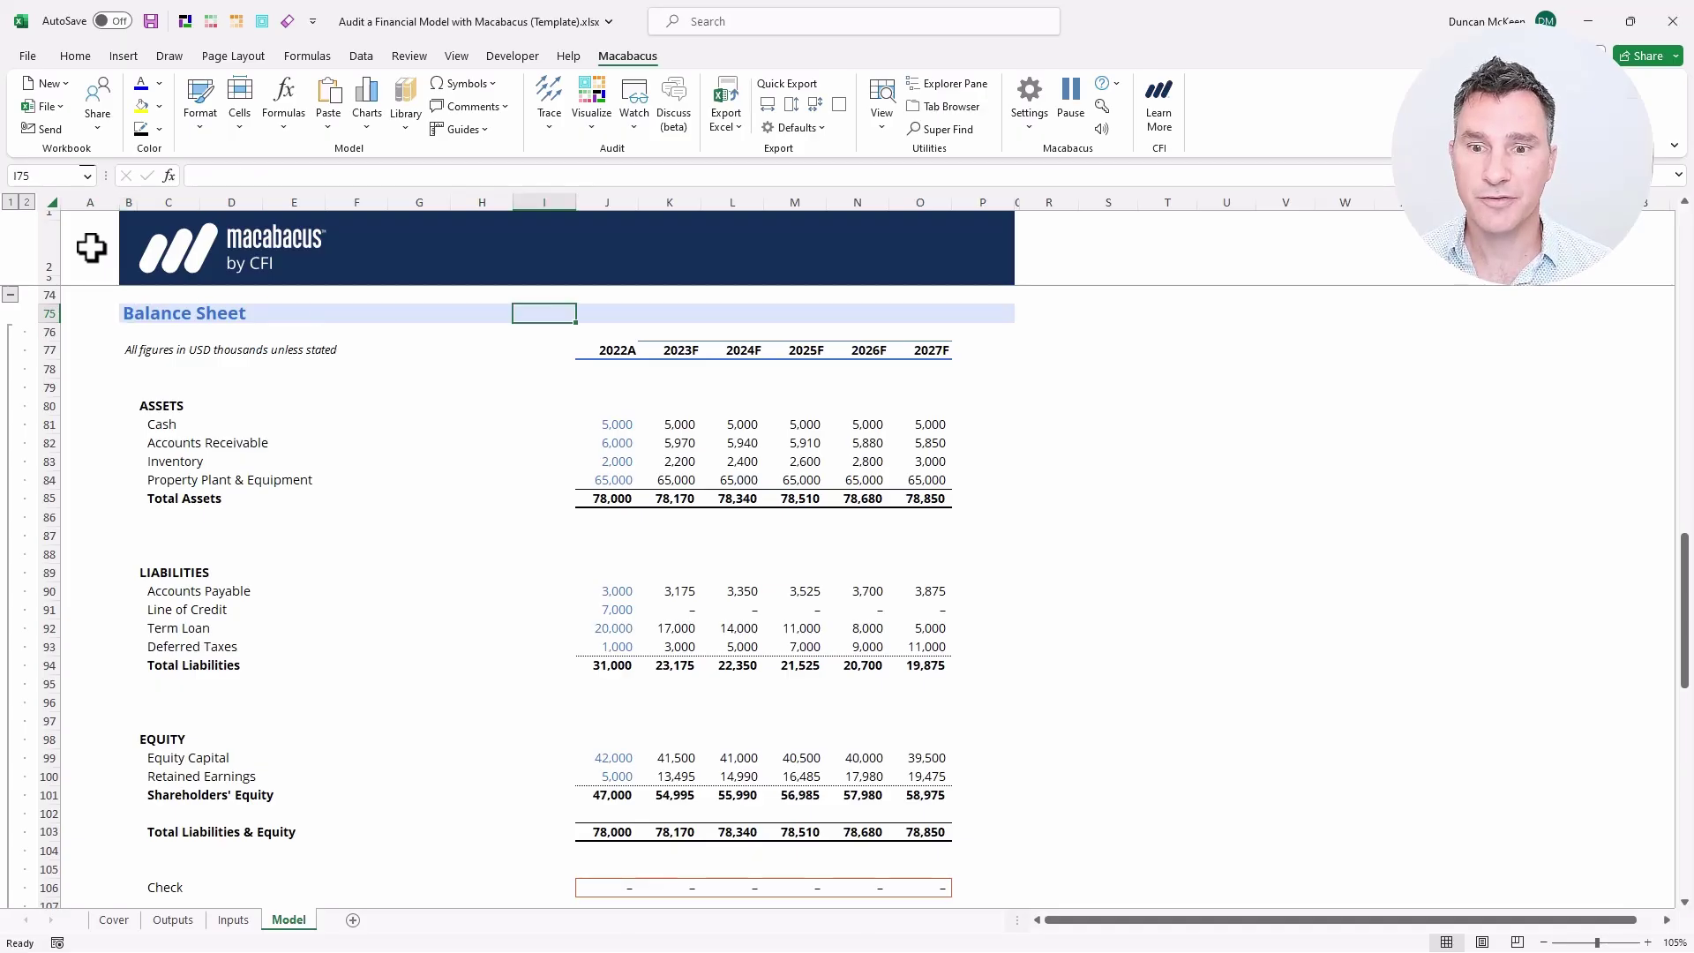
# Step: Trace the precedents of the 2023F Cash formula in K81 to check which cash flow line it links to
pyautogui.press('Down')
pyautogui.press('Down')
pyautogui.press('Down')
pyautogui.press('Down')
pyautogui.press('Down')
pyautogui.press('Down')
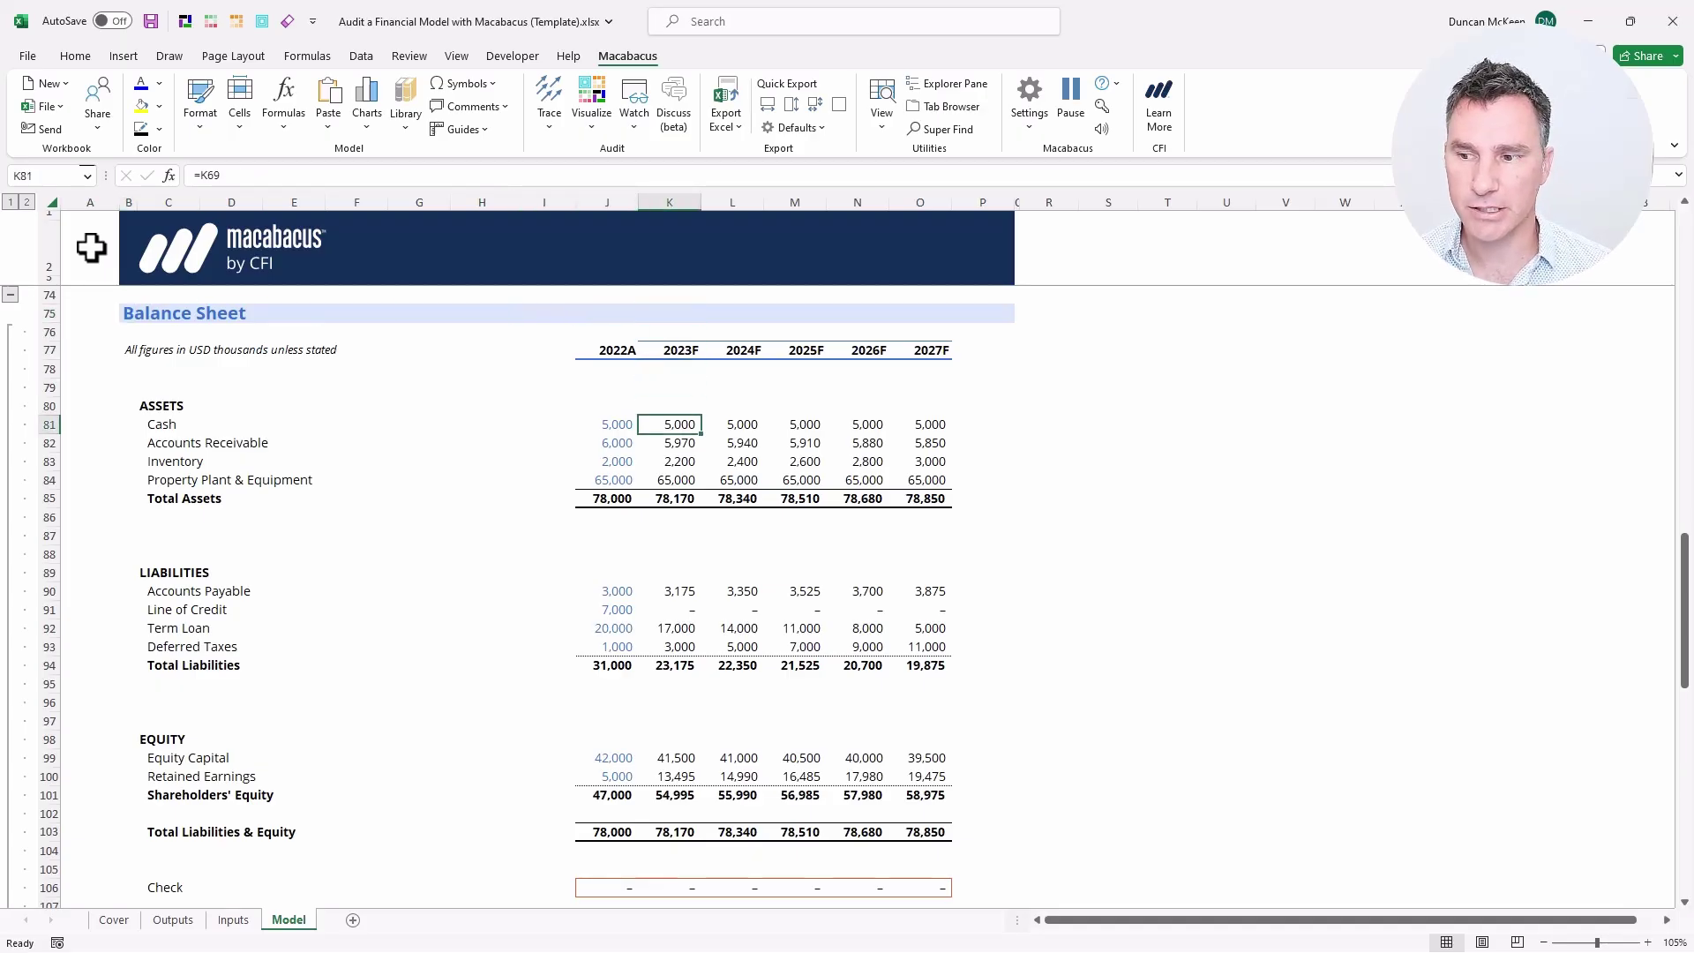
pyautogui.hotkey('ctrl', 'shift', 'Right')
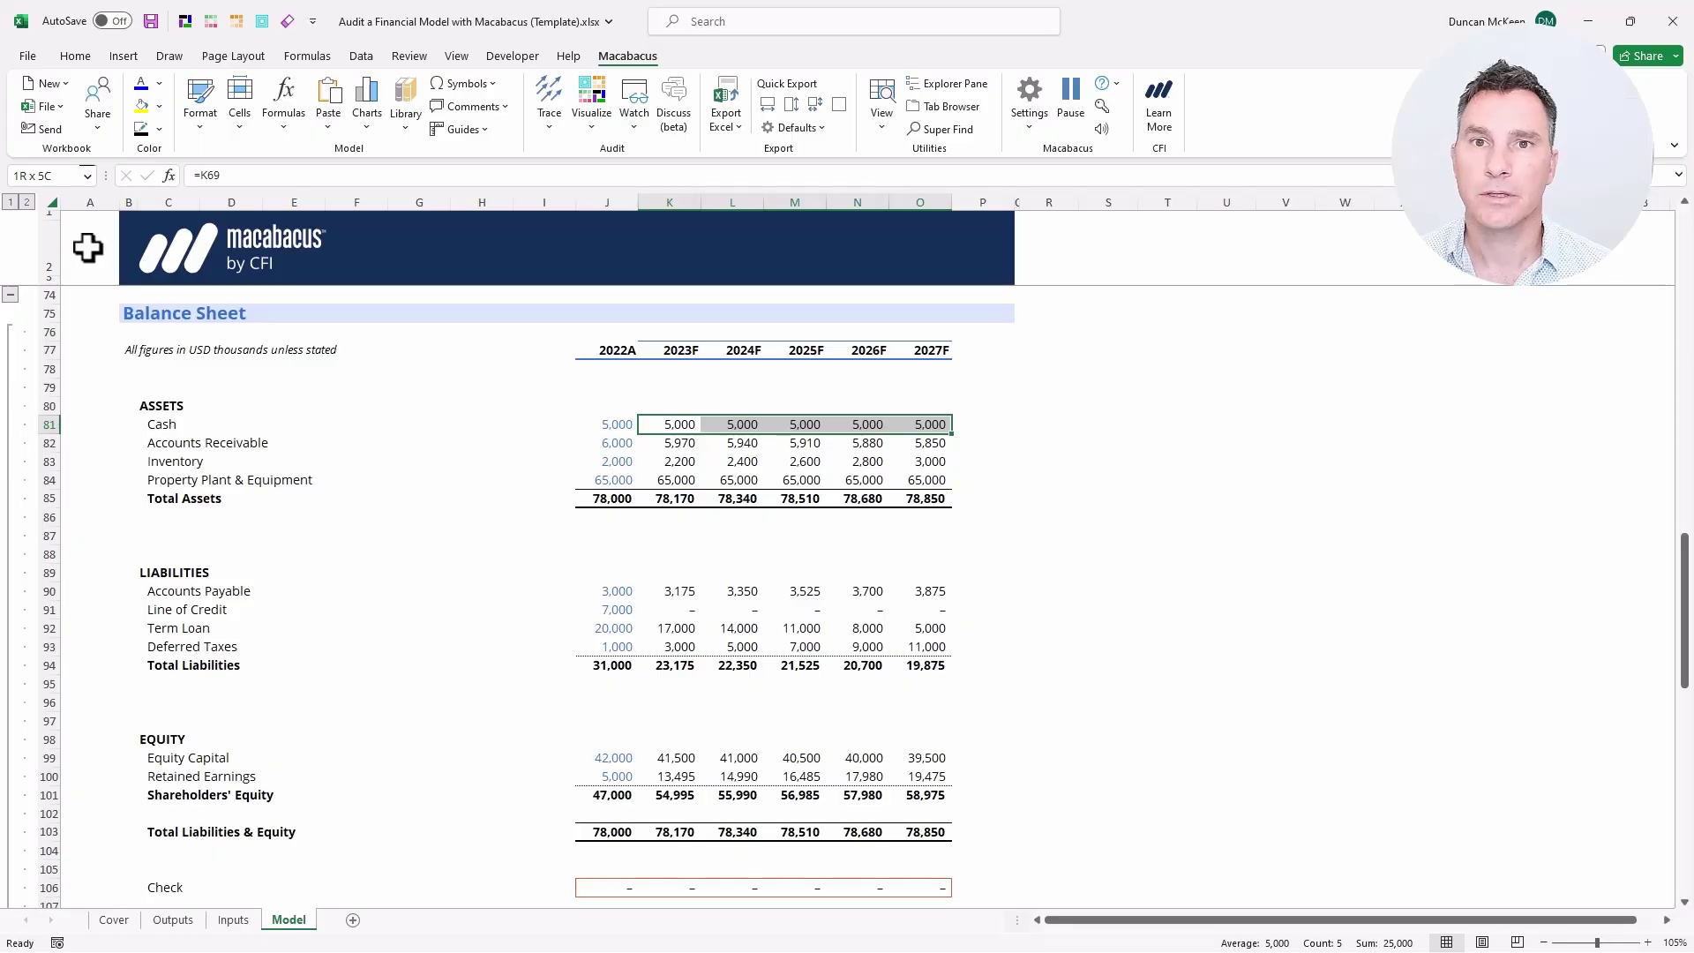
pyautogui.press('Left')
pyautogui.press('Right')
pyautogui.hotkey('ctrl', 'shift', 'Right')
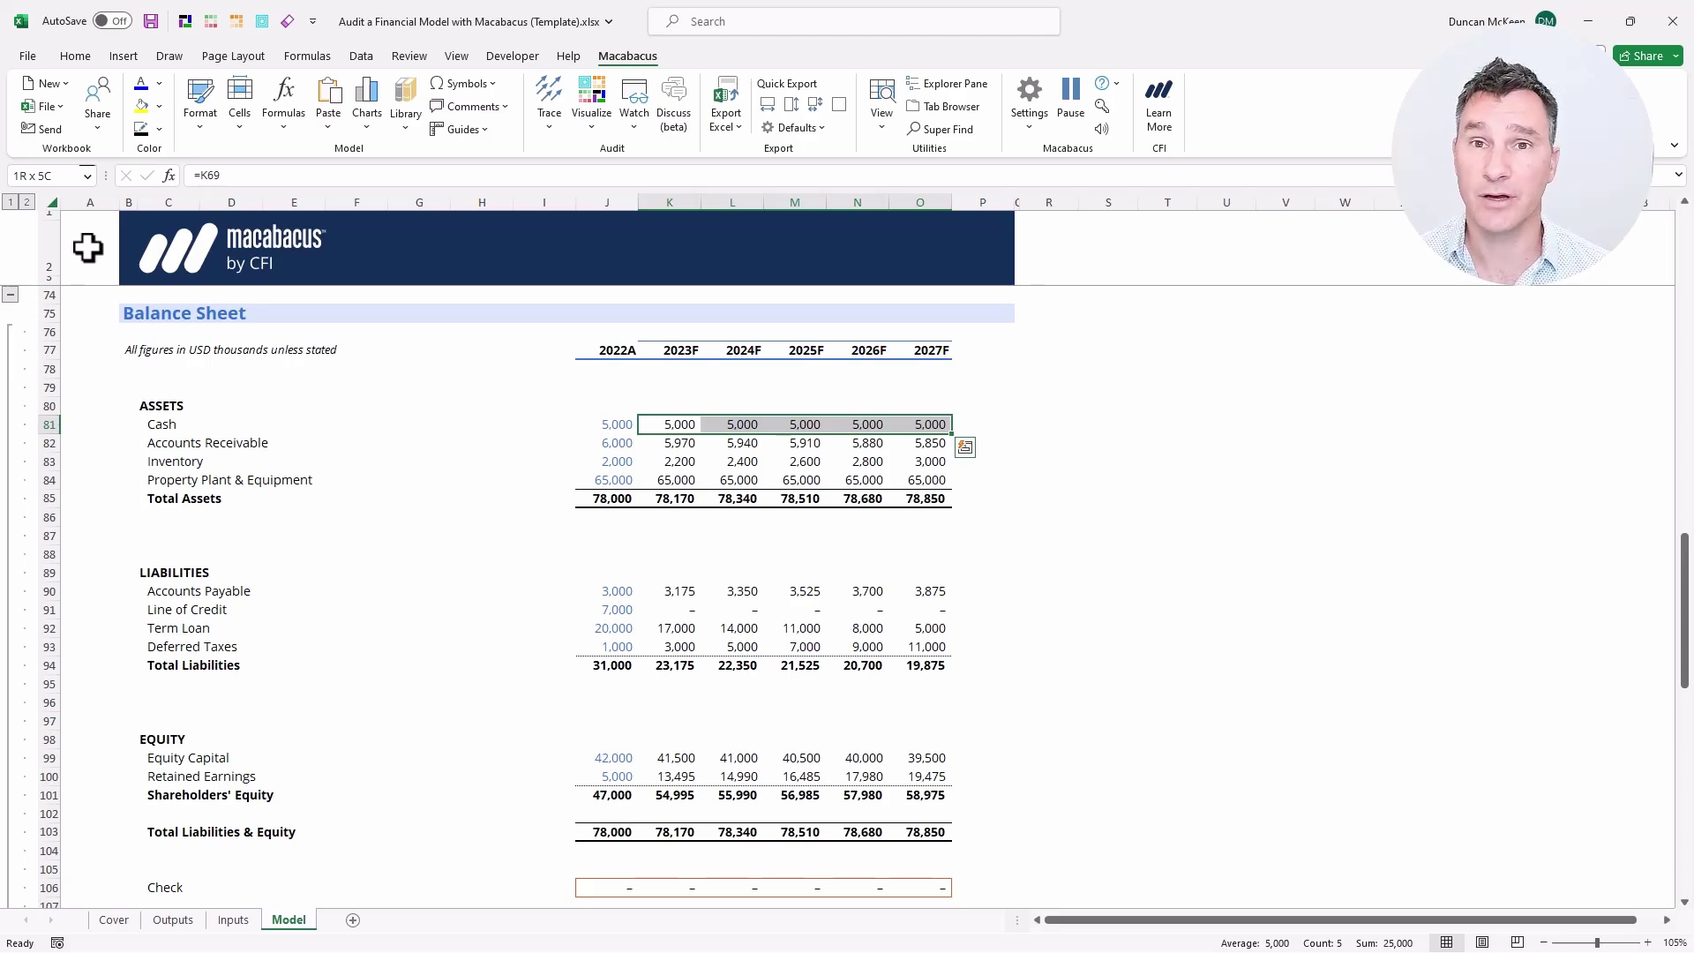
pyautogui.press('Left')
pyautogui.press('Right')
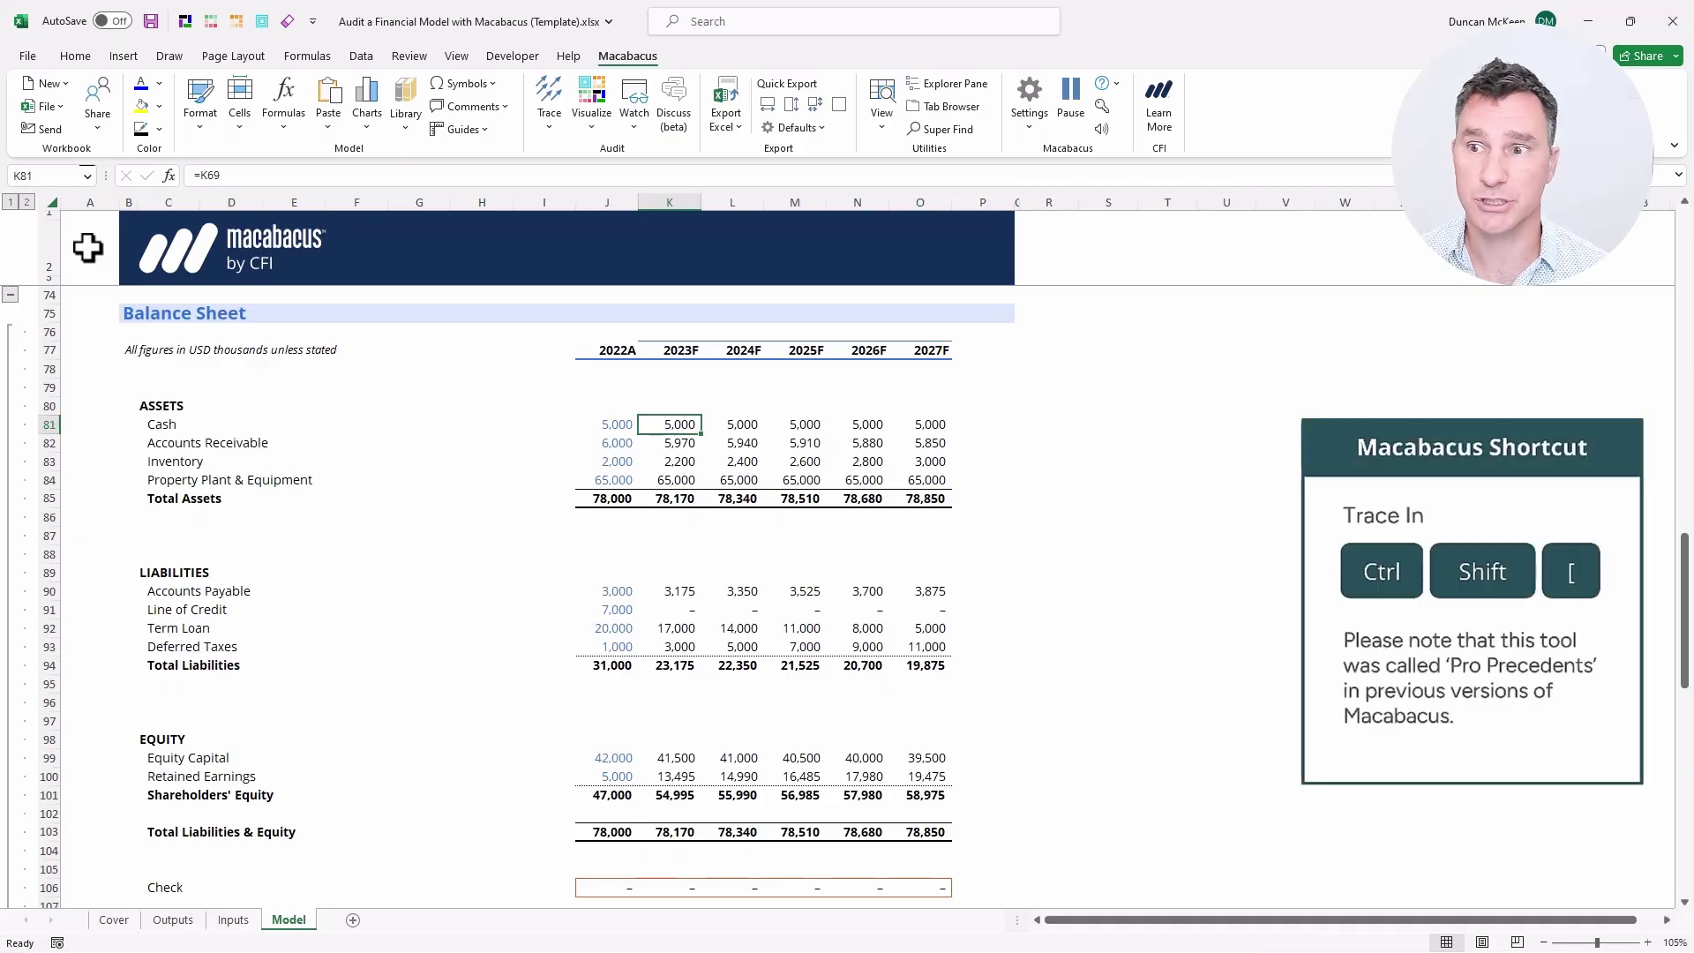
pyautogui.hotkey('ctrl', 'shift', '[')
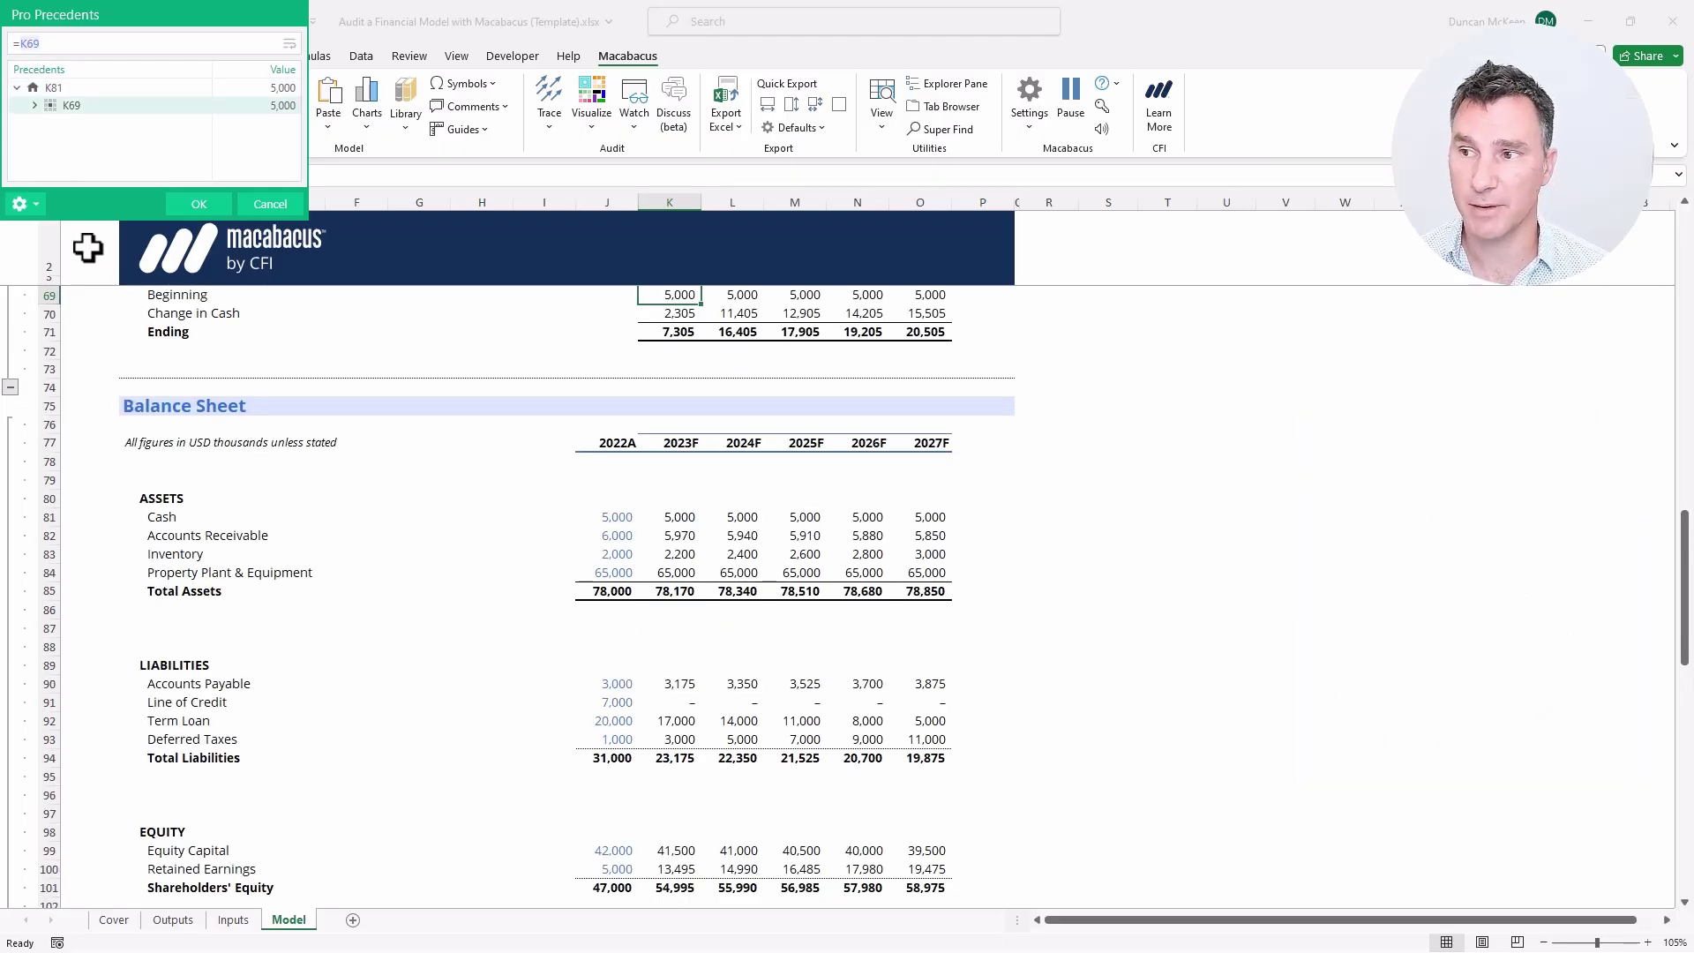
# Step: Relink 2023F Cash in K81 to the Ending cash balance with =K71, and copy the formula across K81:O81
pyautogui.press('F2')
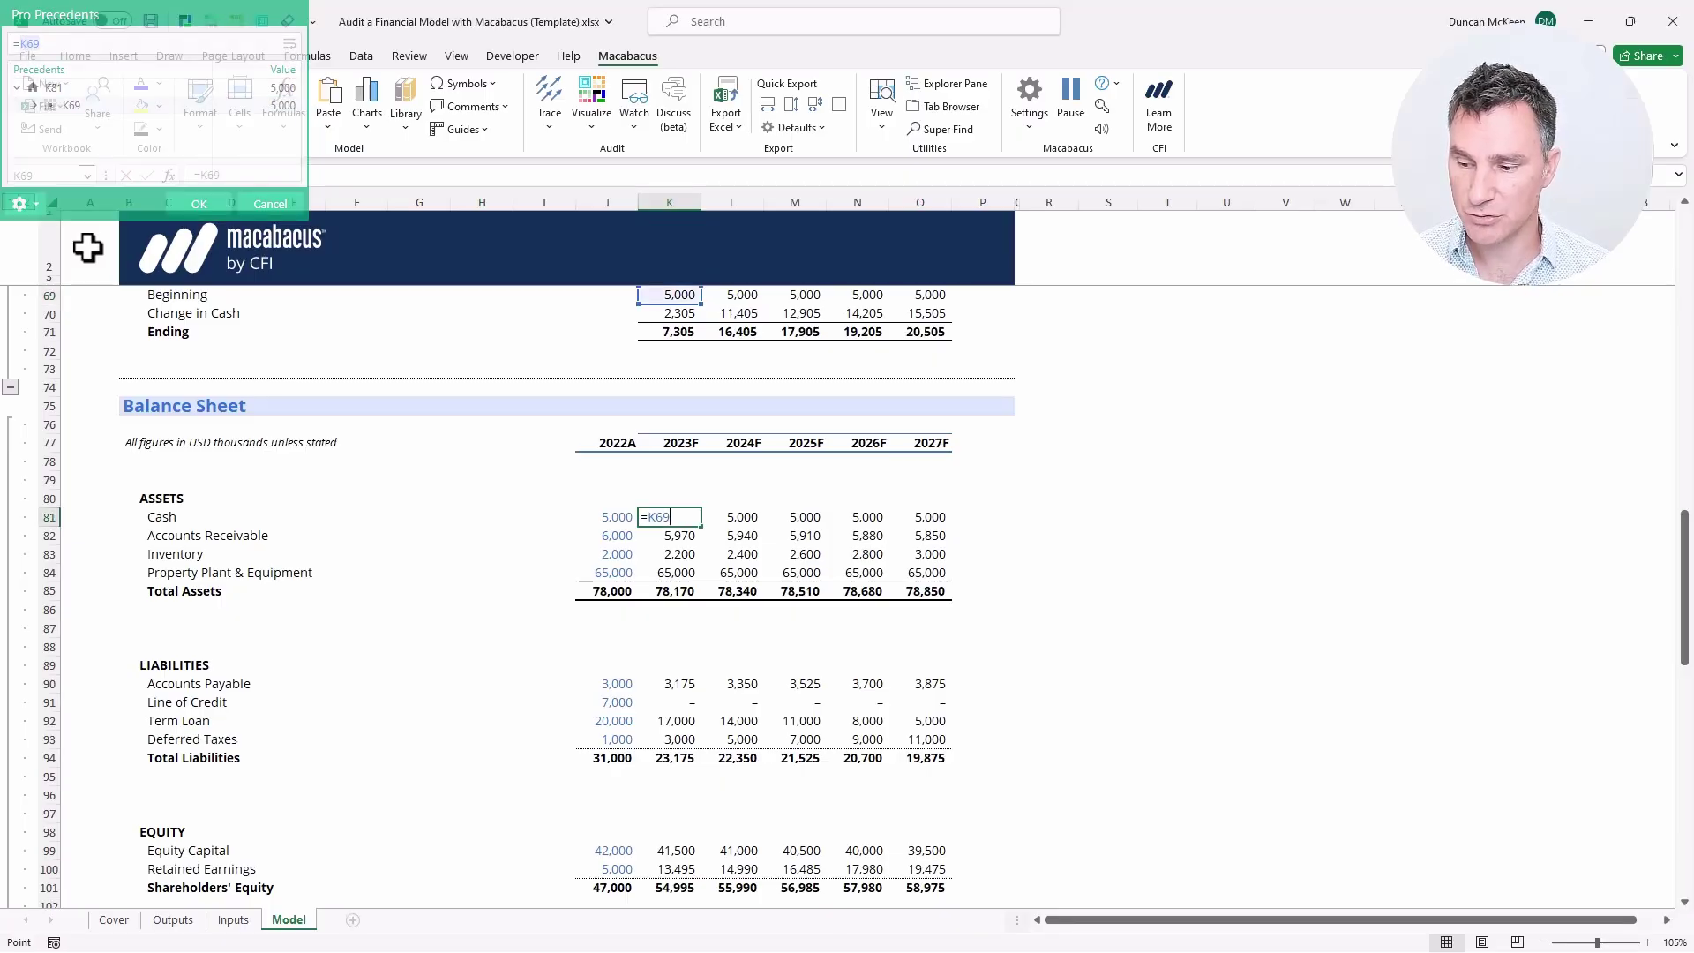
pyautogui.press('Down')
pyautogui.press('Down')
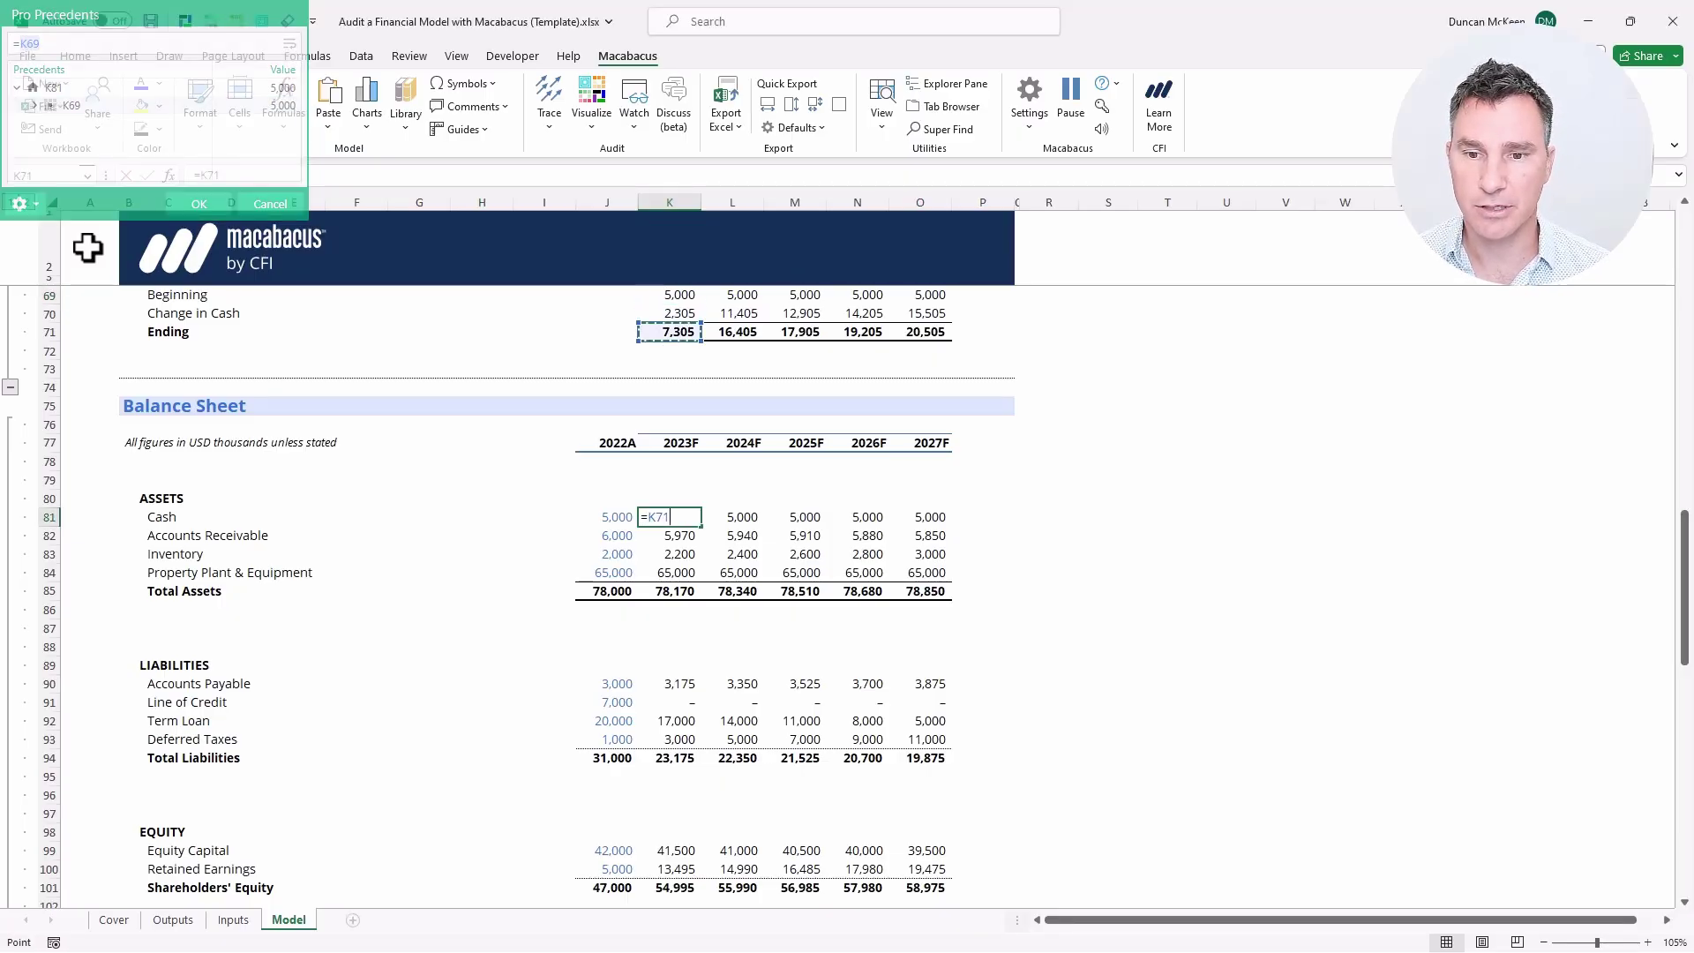
pyautogui.press('Return')
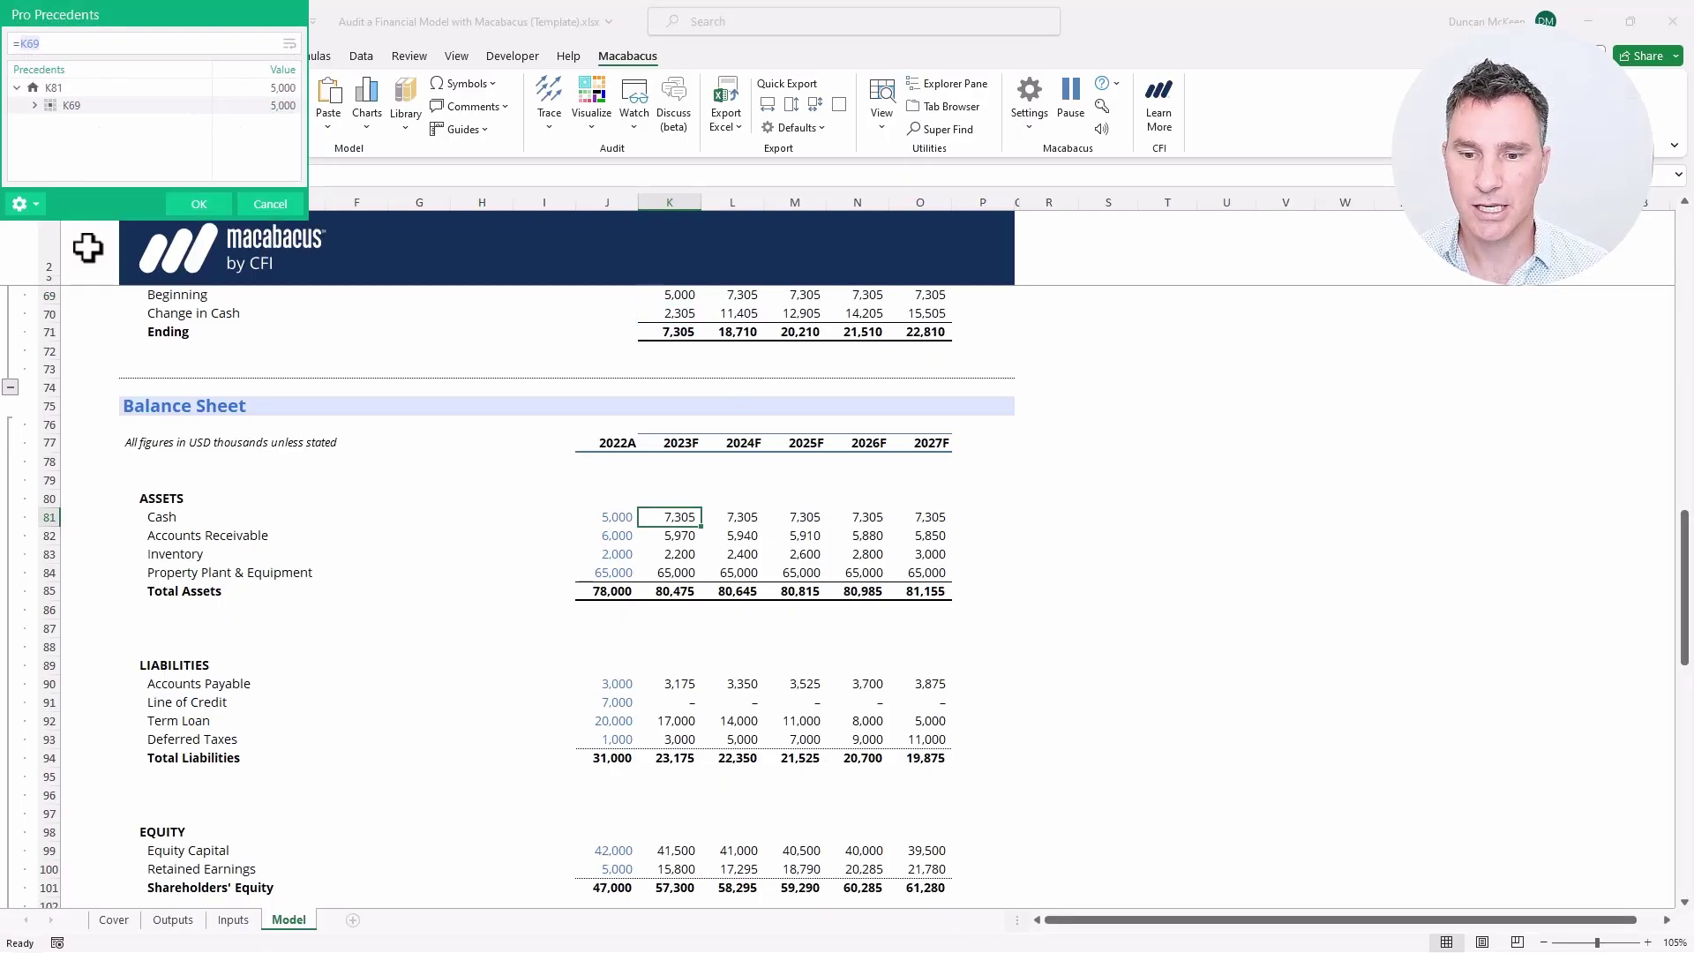
pyautogui.press('Escape')
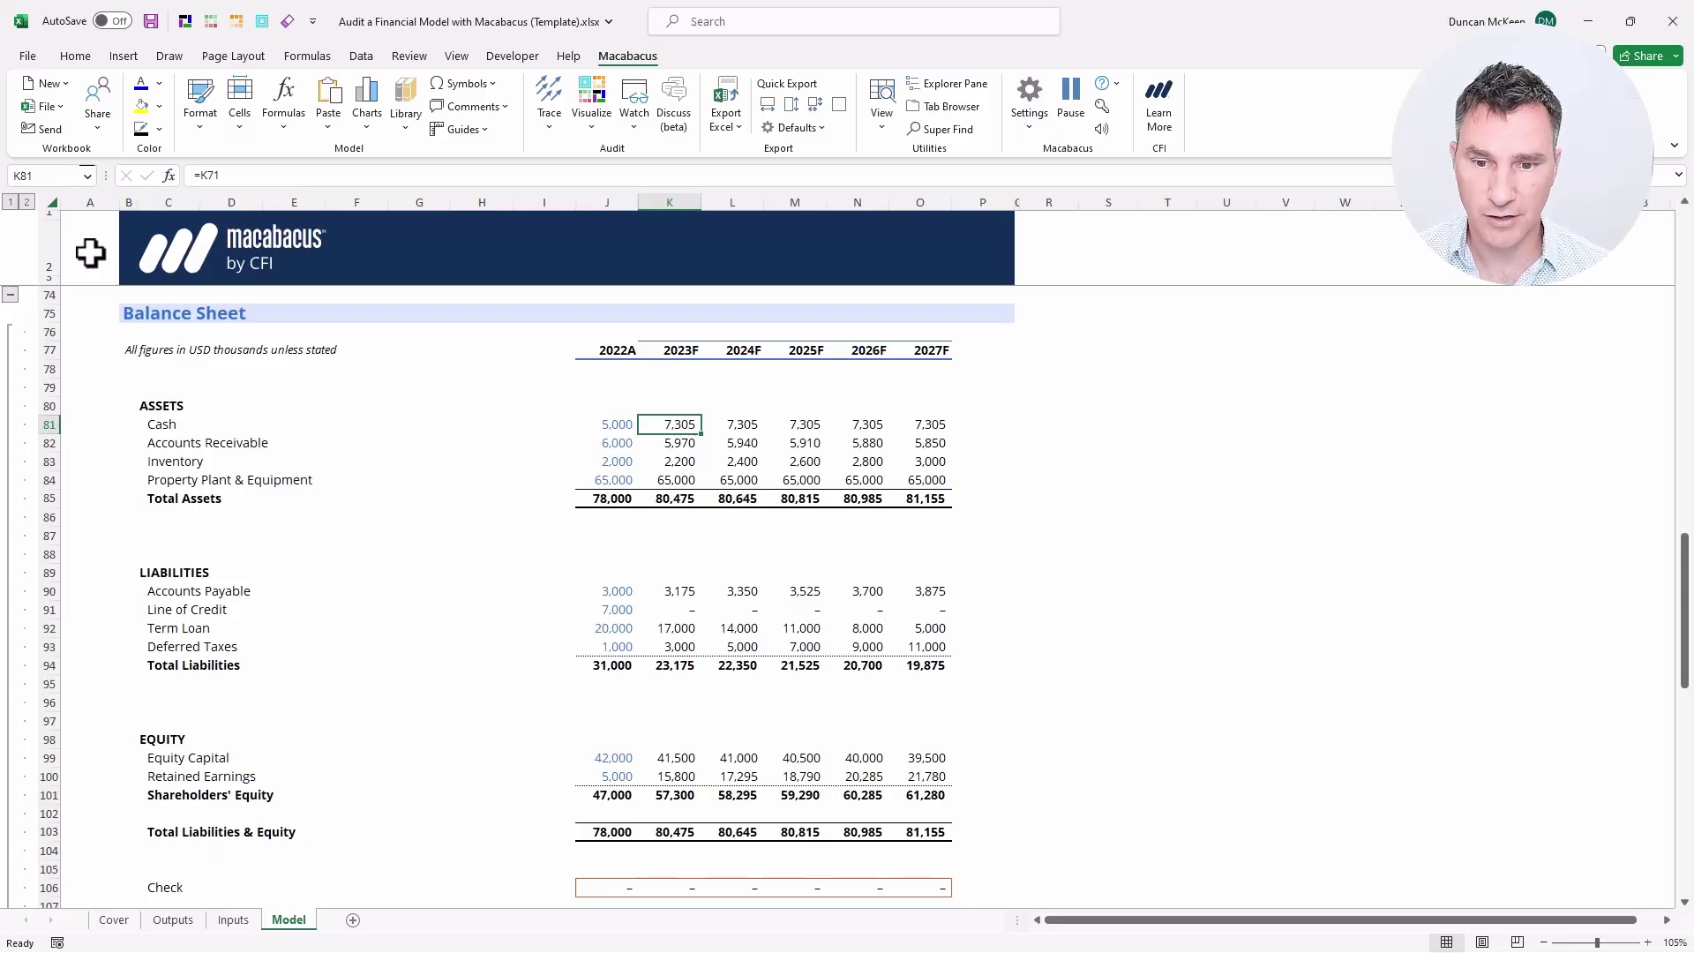
pyautogui.hotkey('ctrl', 'shift', 'Right')
pyautogui.hotkey('ctrl', 'r')
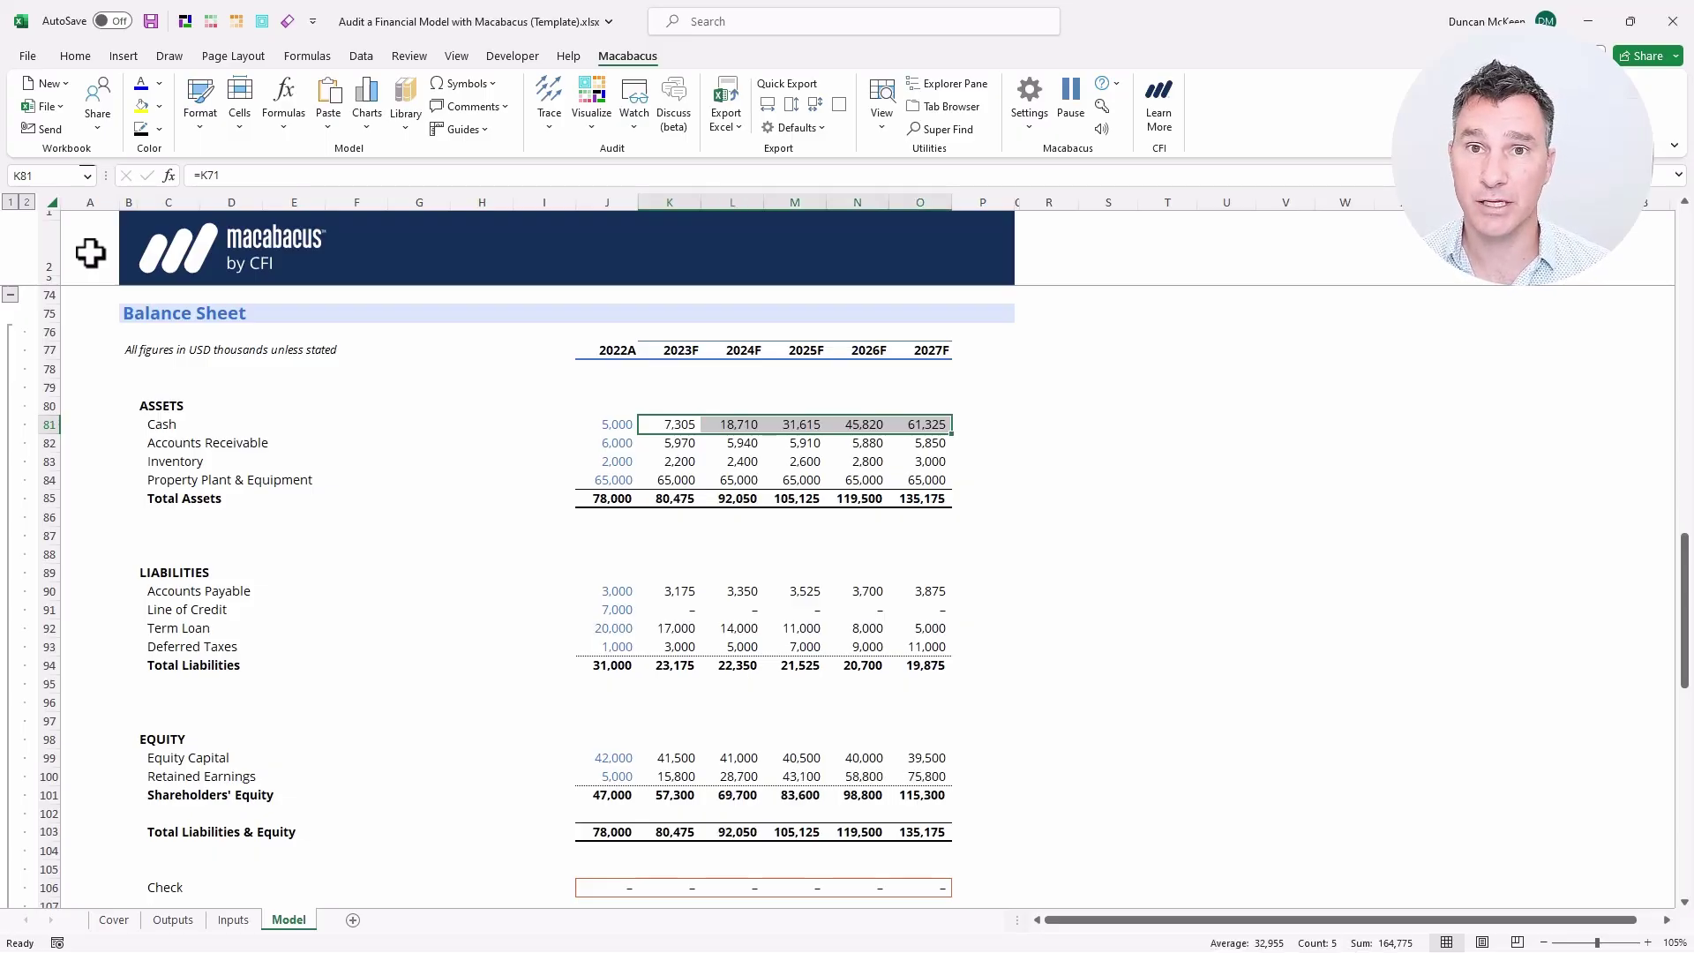
pyautogui.press('shift')
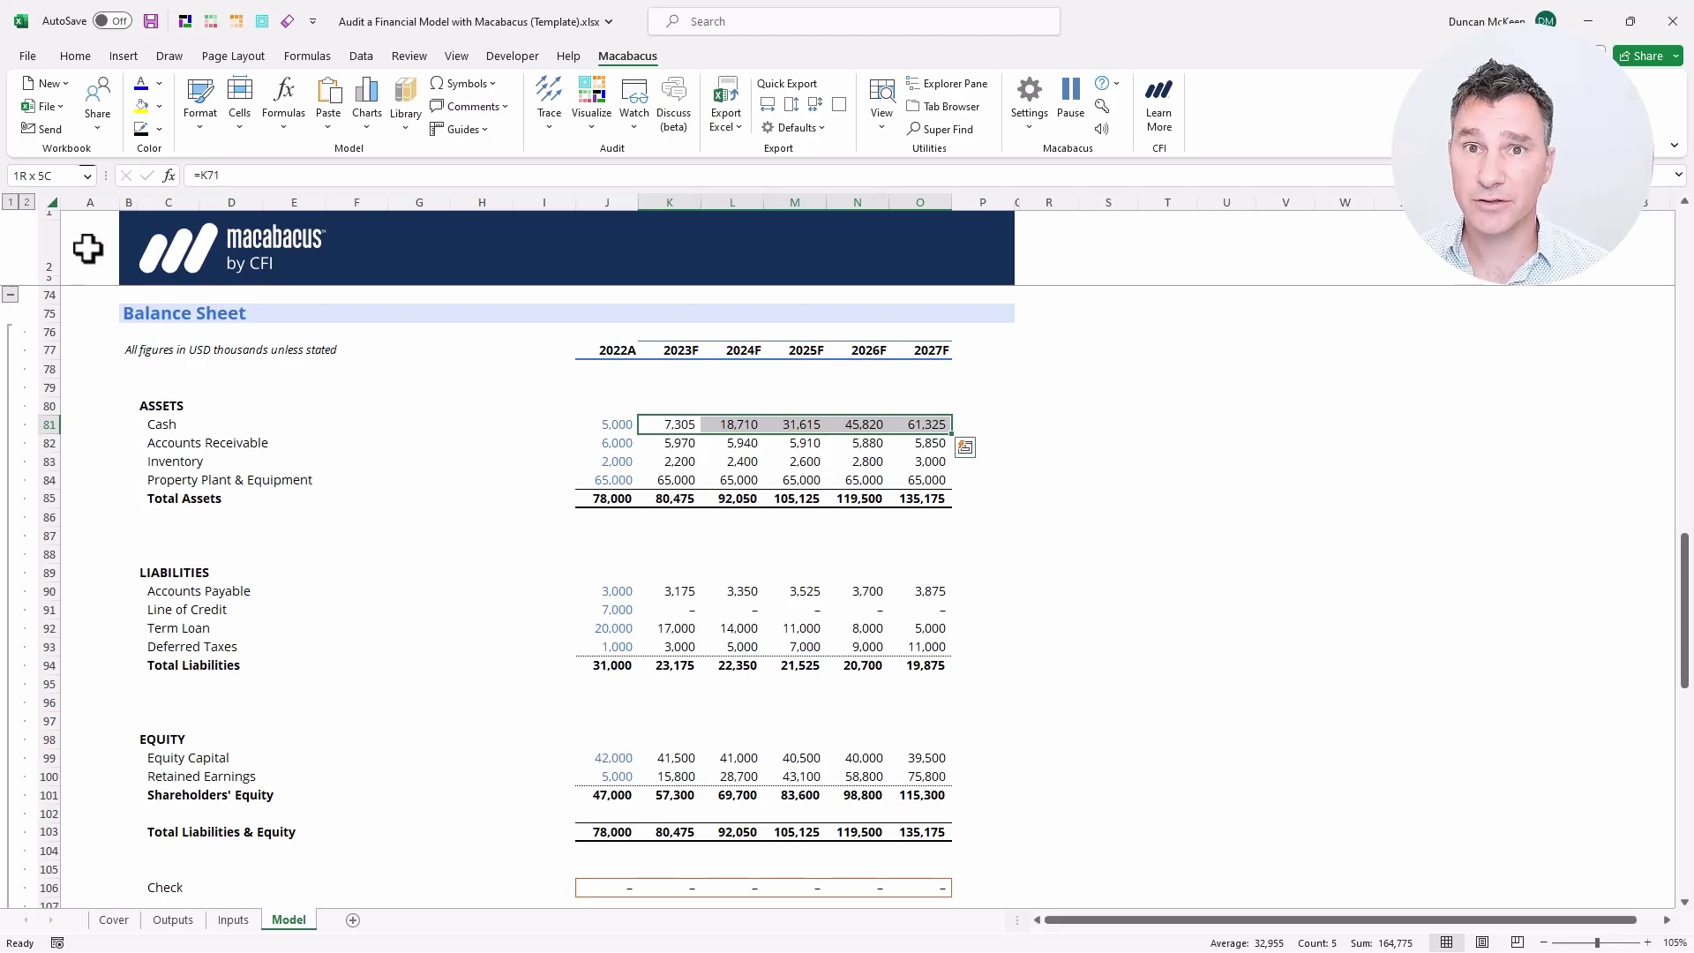
# Step: Examine the balance Check formula in J106 and the cells it references, leaving the formula as it is
pyautogui.press('Down')
pyautogui.press('Down')
pyautogui.press('Down')
pyautogui.press('Down')
pyautogui.press('Down')
pyautogui.press('Down')
pyautogui.press('Down')
pyautogui.press('Down')
pyautogui.press('Down')
pyautogui.press('Down')
pyautogui.press('Down')
pyautogui.press('Down')
pyautogui.press('Down')
pyautogui.press('Down')
pyautogui.press('Down')
pyautogui.press('Down')
pyautogui.press('Down')
pyautogui.press('Down')
pyautogui.press('Down')
pyautogui.press('Down')
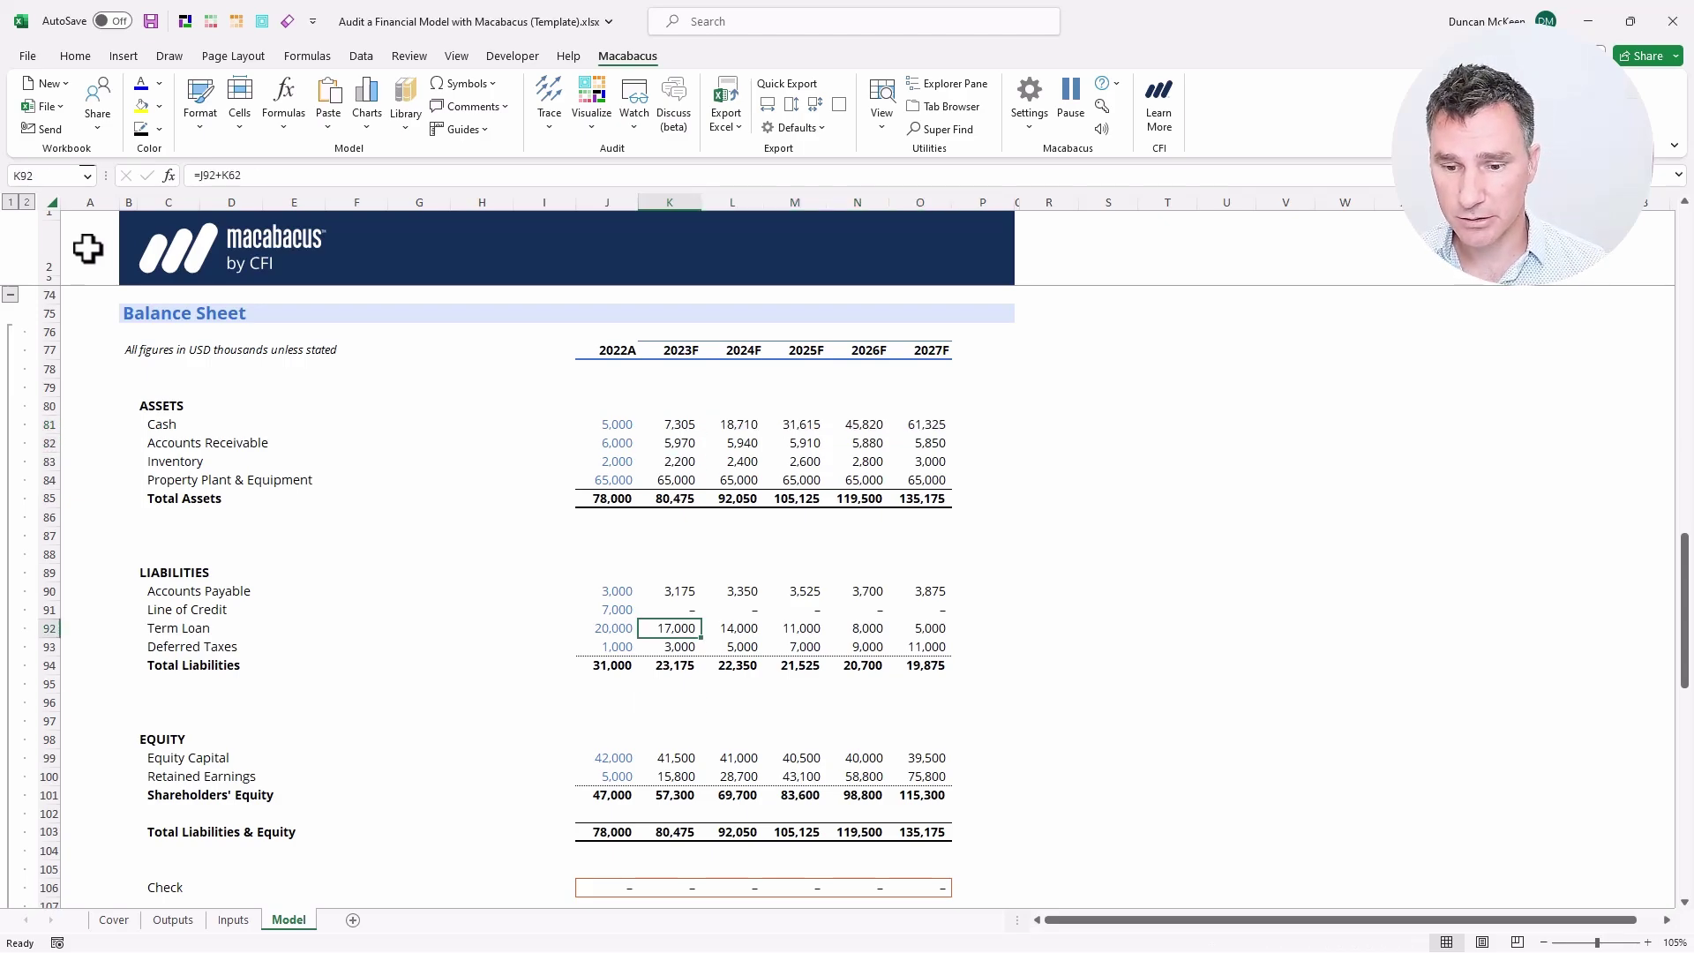
pyautogui.press('Left')
pyautogui.press('Down')
pyautogui.press('Down')
pyautogui.press('Down')
pyautogui.press('Down')
pyautogui.hotkey('ctrl', 'shift', 'Right')
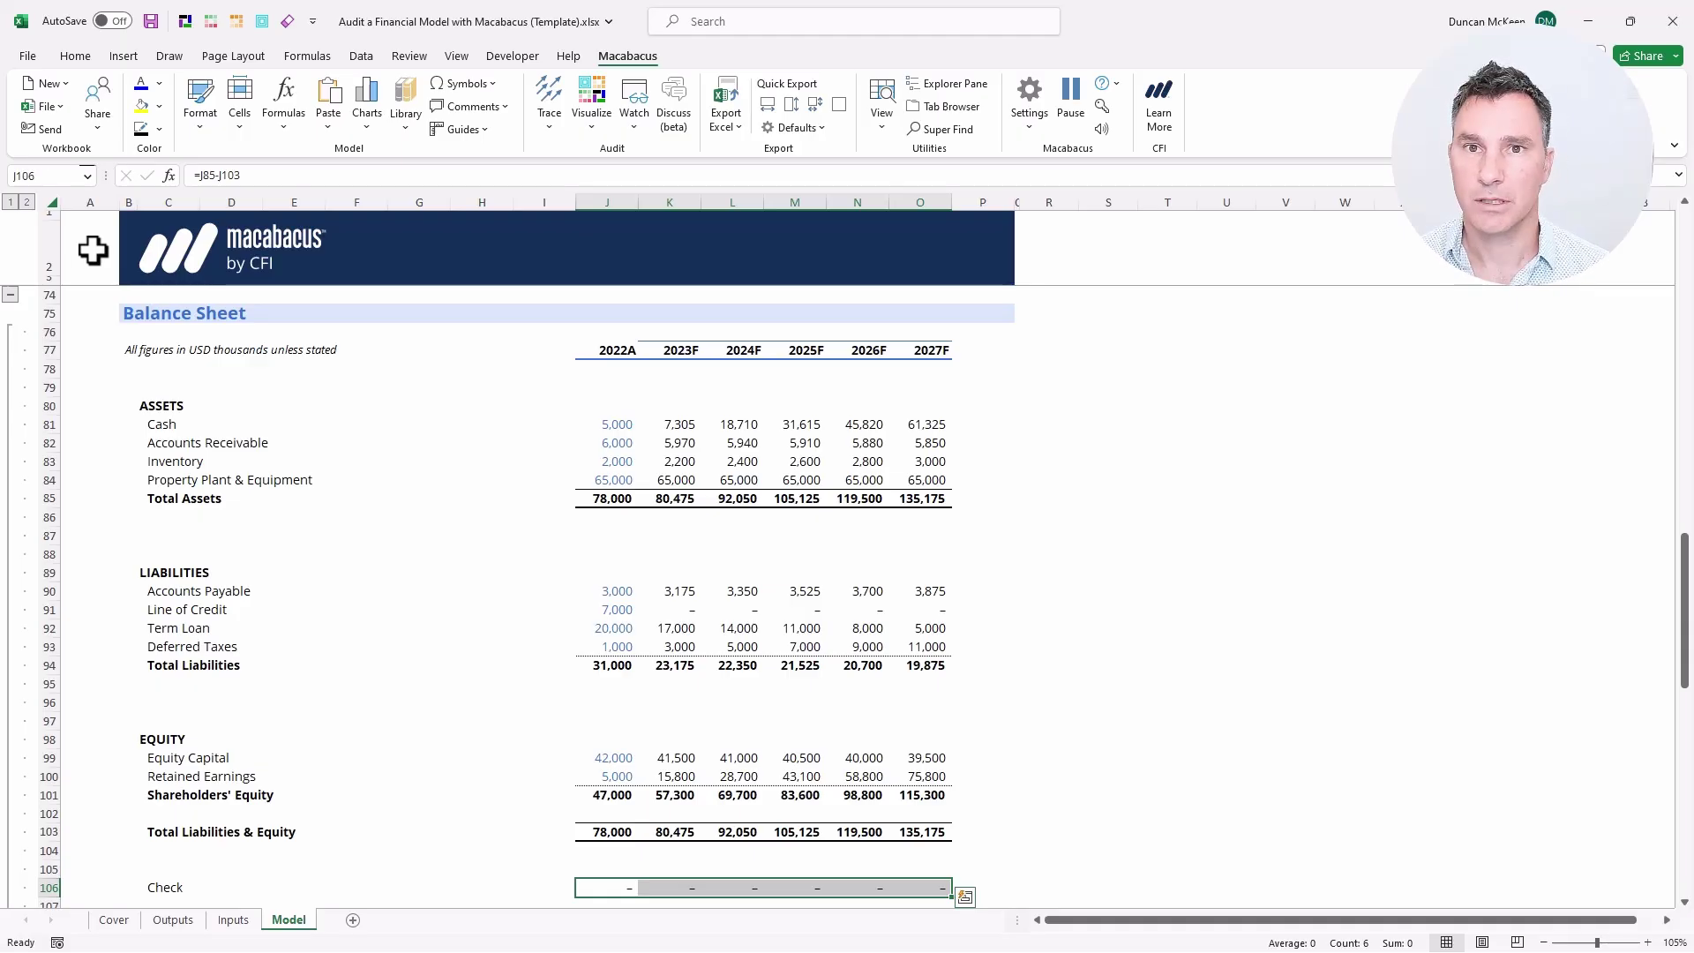
pyautogui.hotkey('shift', 'BackSpace')
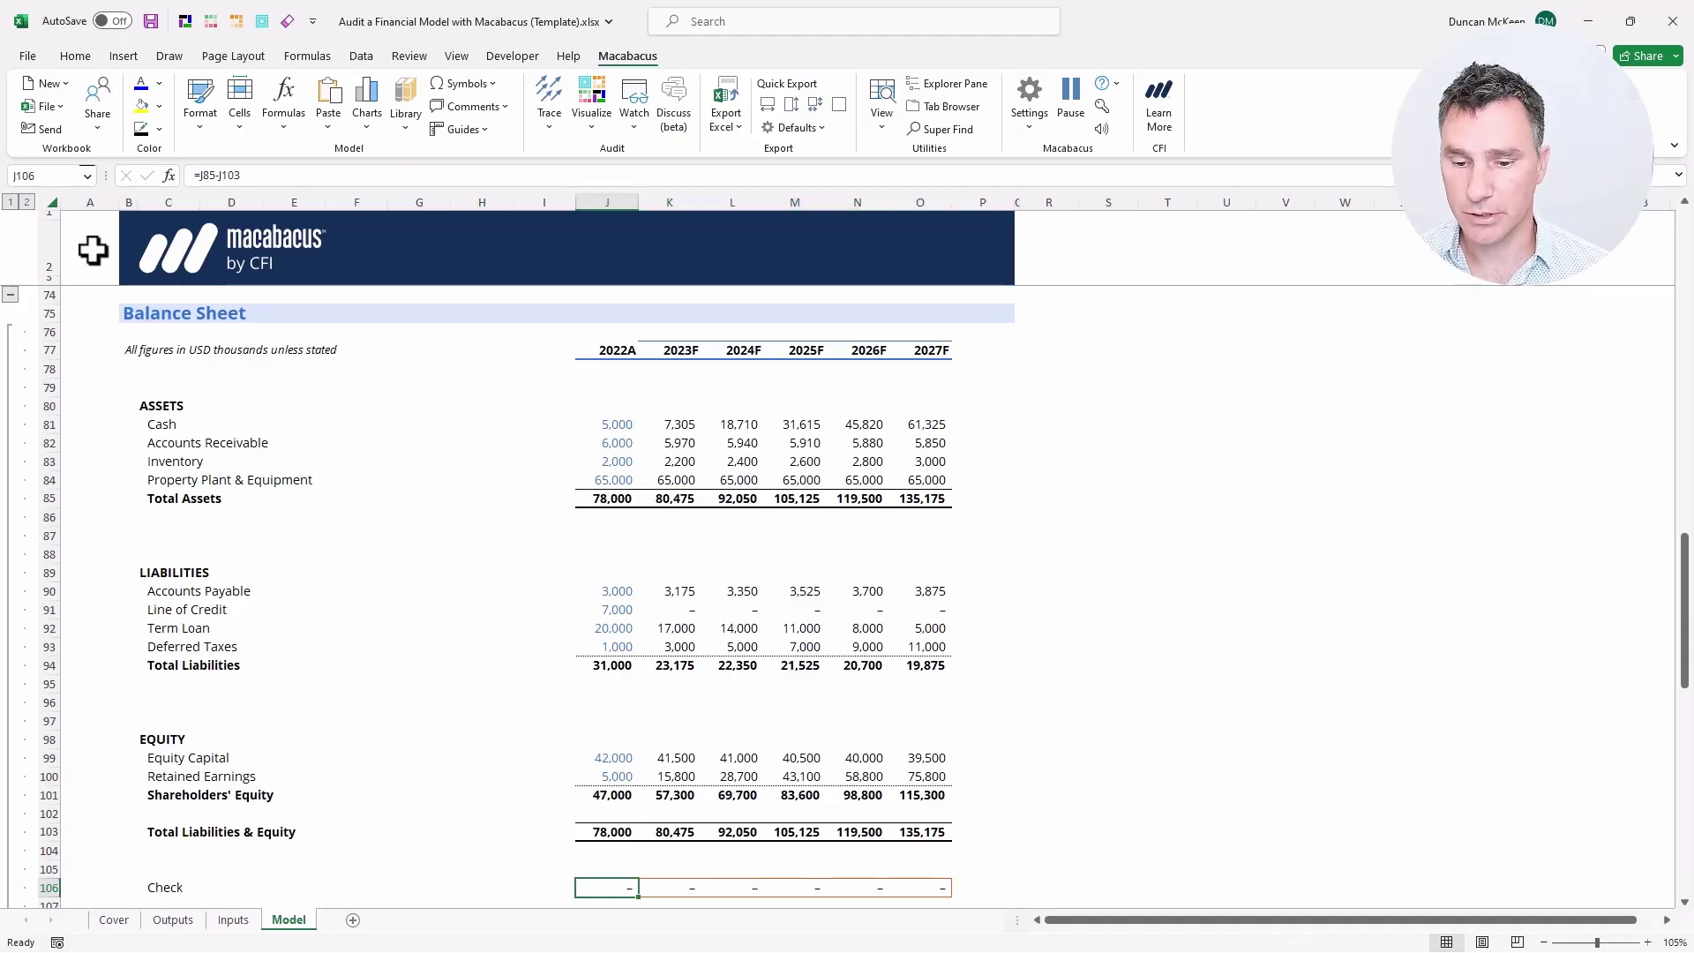
pyautogui.press('F2')
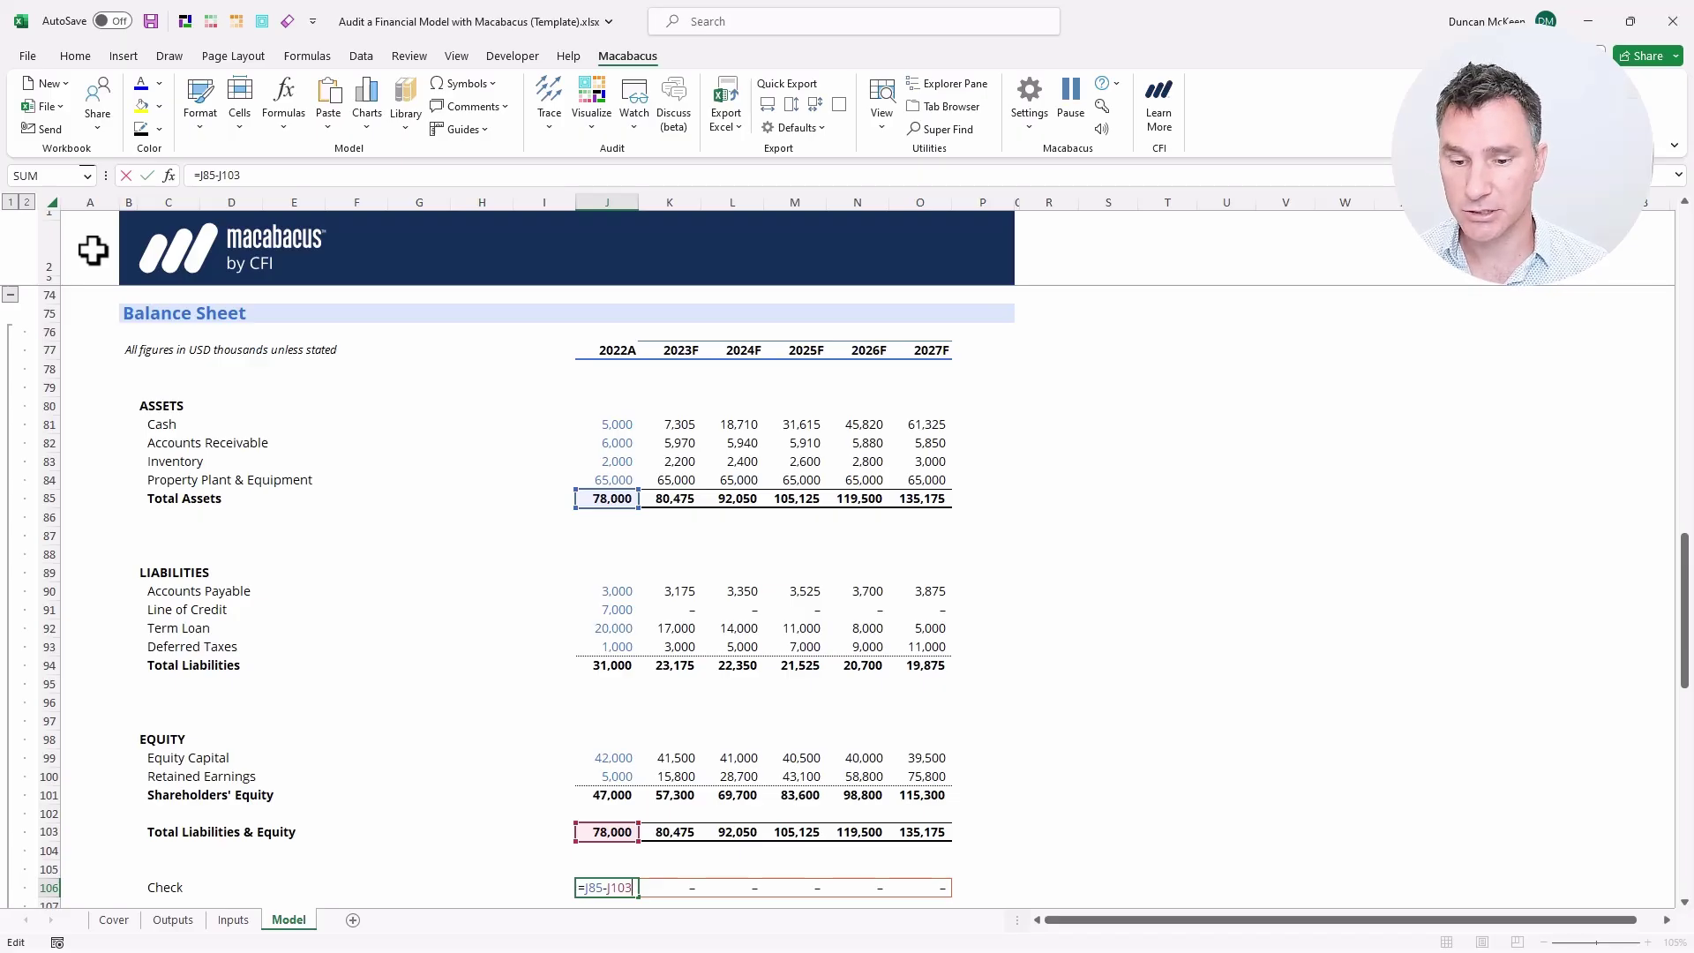
pyautogui.press('Escape')
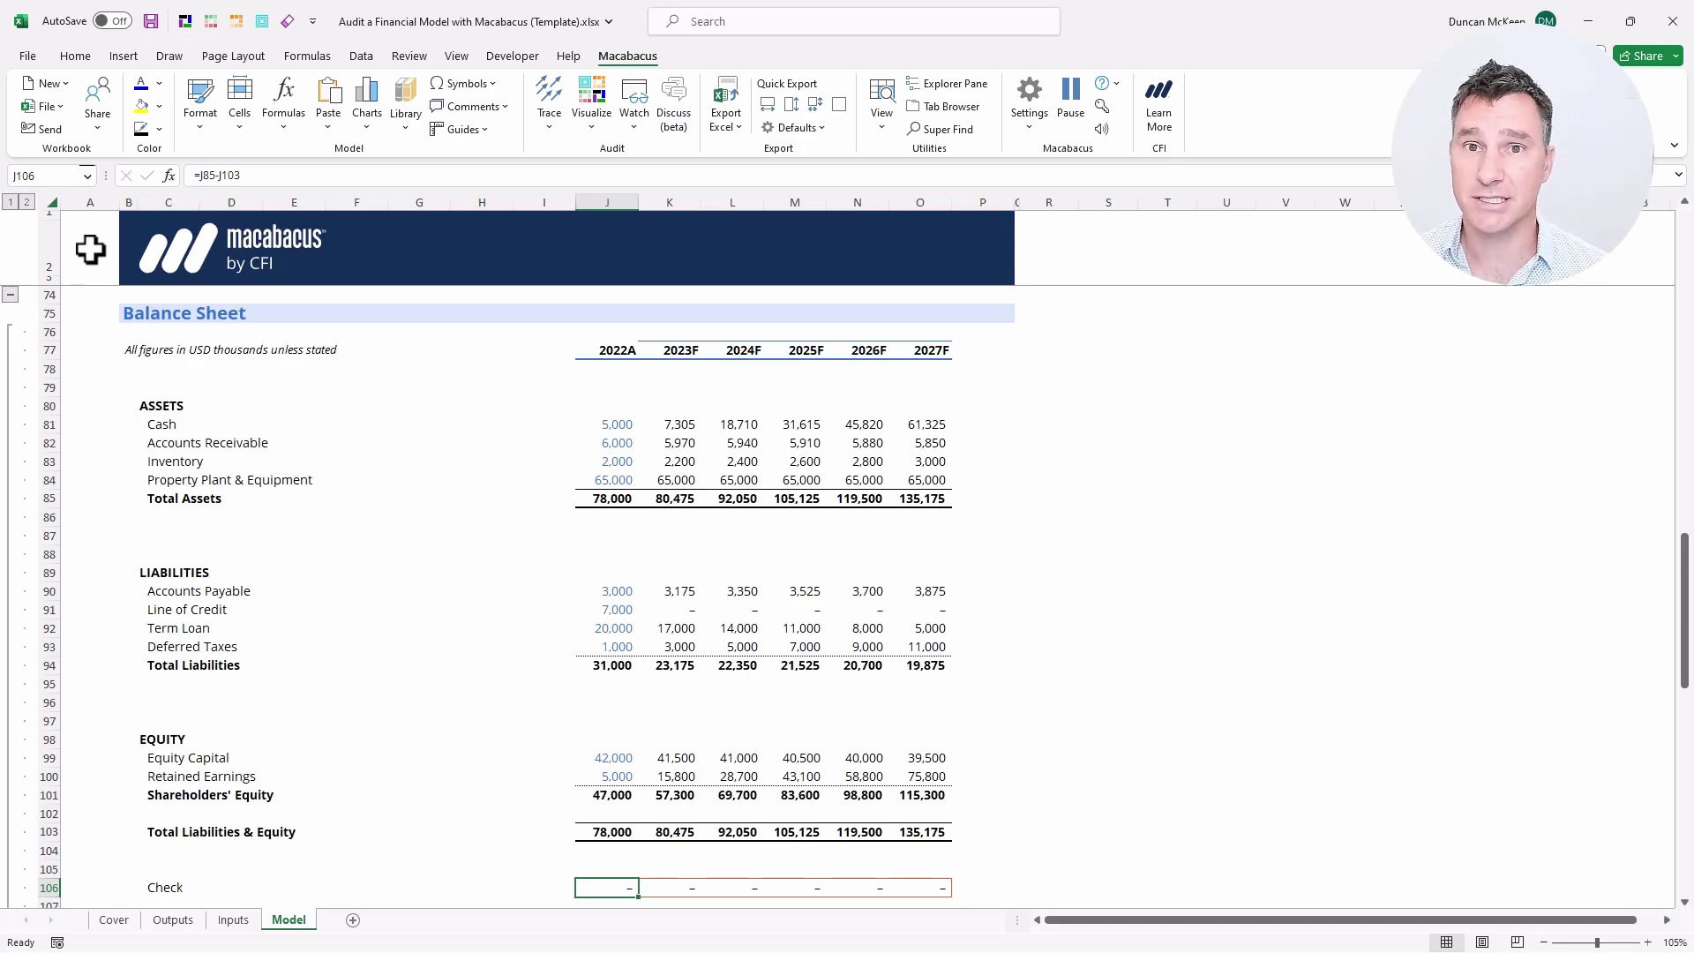
# Step: Overlay Formula Flow on the Check row J106:O106 to test formula consistency, and clear the visualization
pyautogui.hotkey('ctrl', 'shift', 'Right')
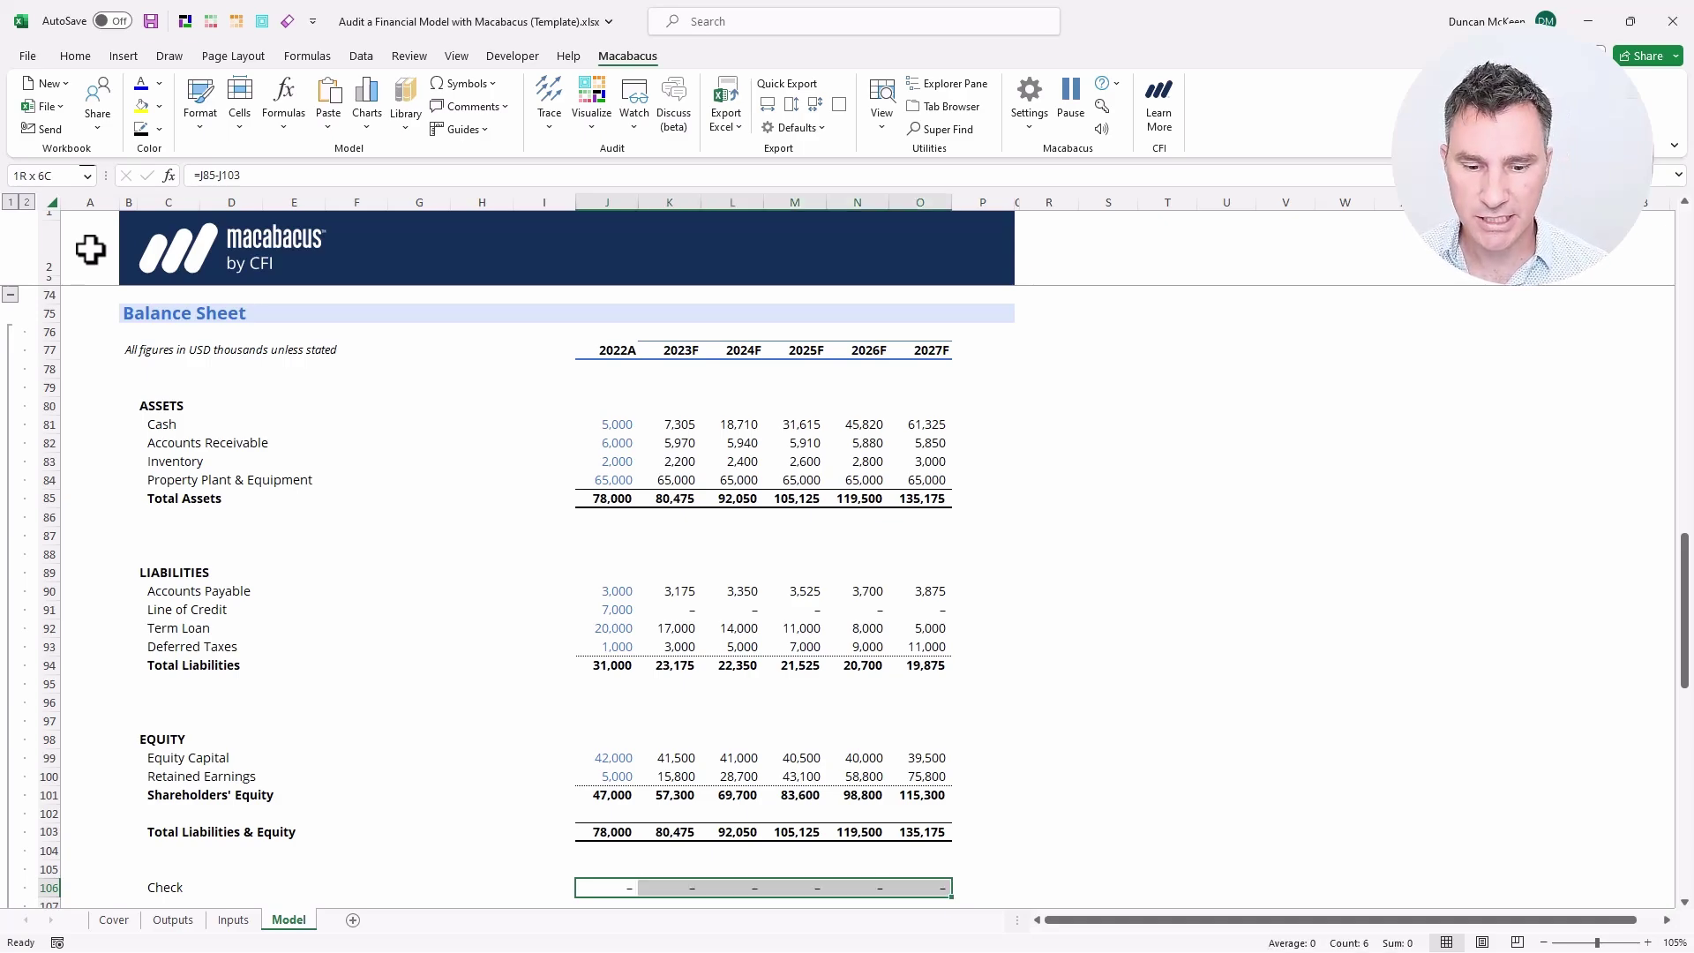
pyautogui.hotkey('alt', '4')
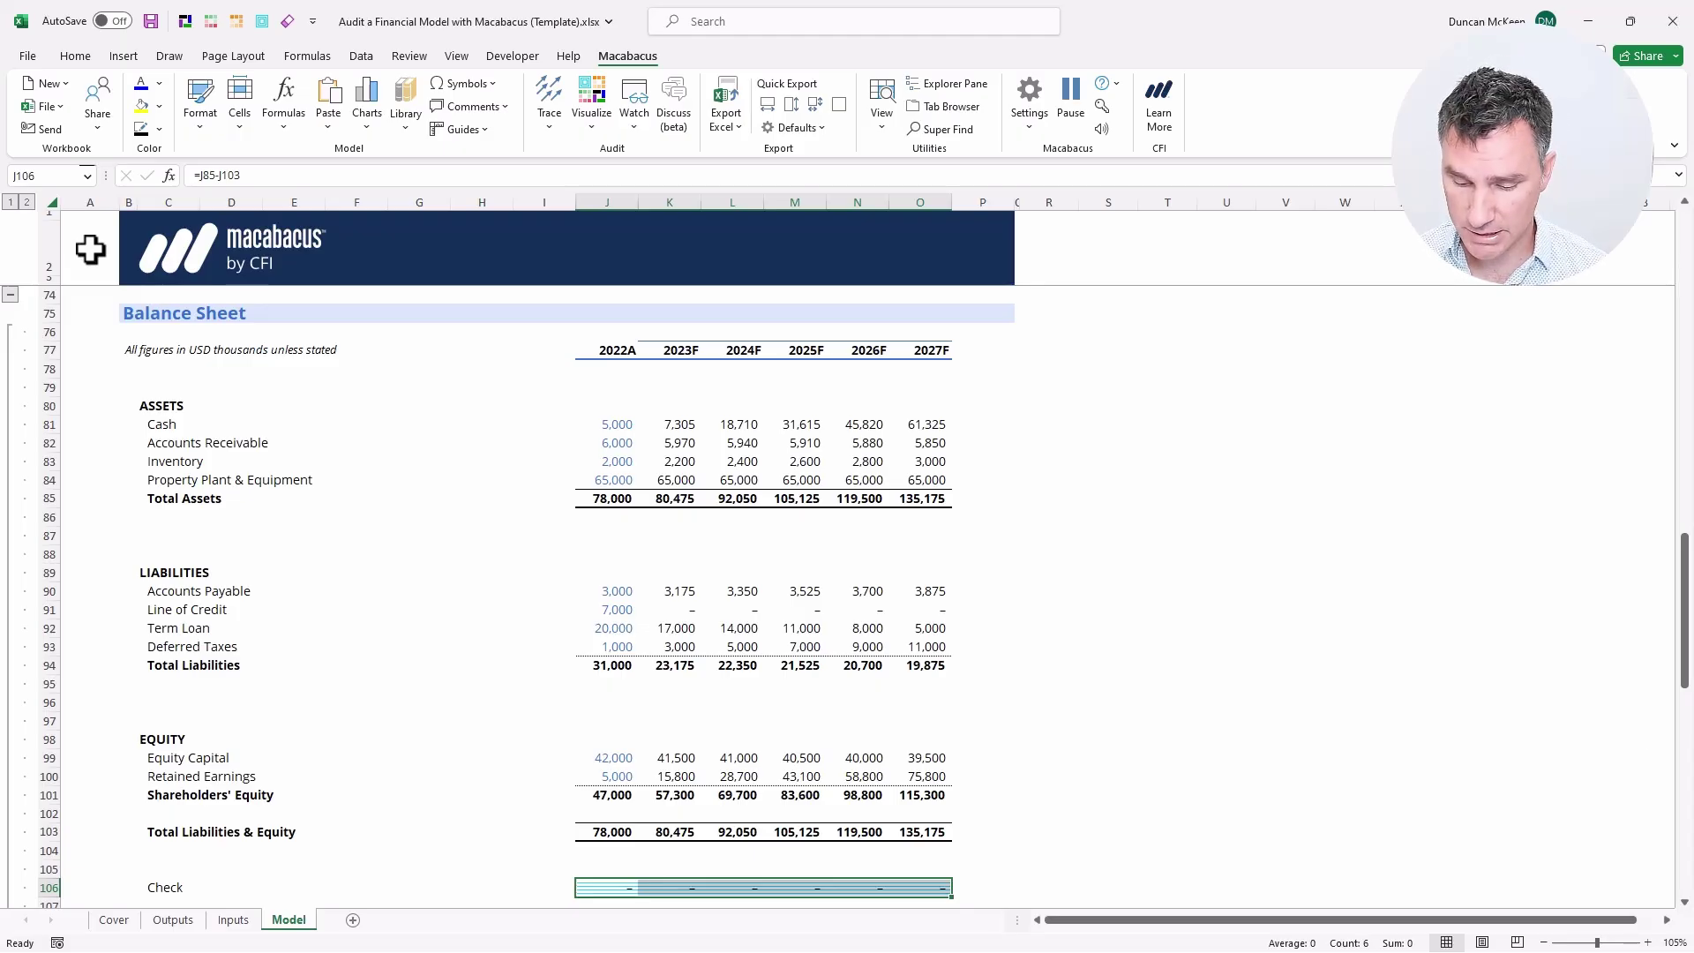
pyautogui.hotkey('alt', '5')
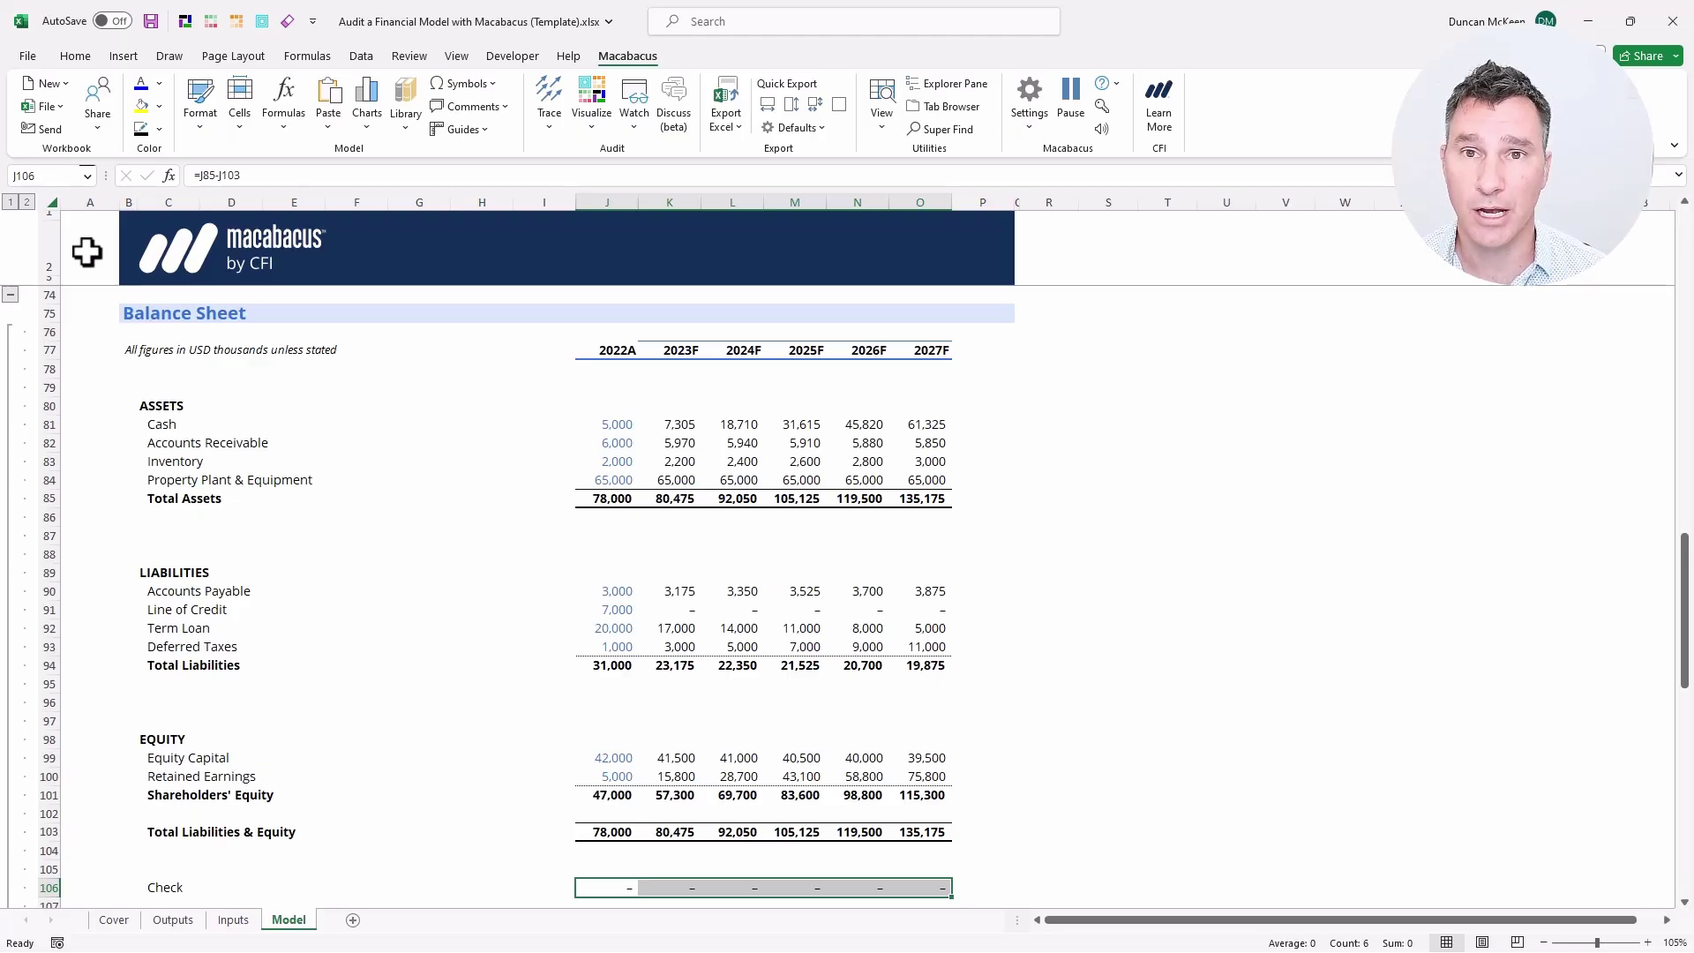
# Step: Review the conditional formatting rules applied to the Check row J106:O106, and close the rules manager
pyautogui.press('alt')
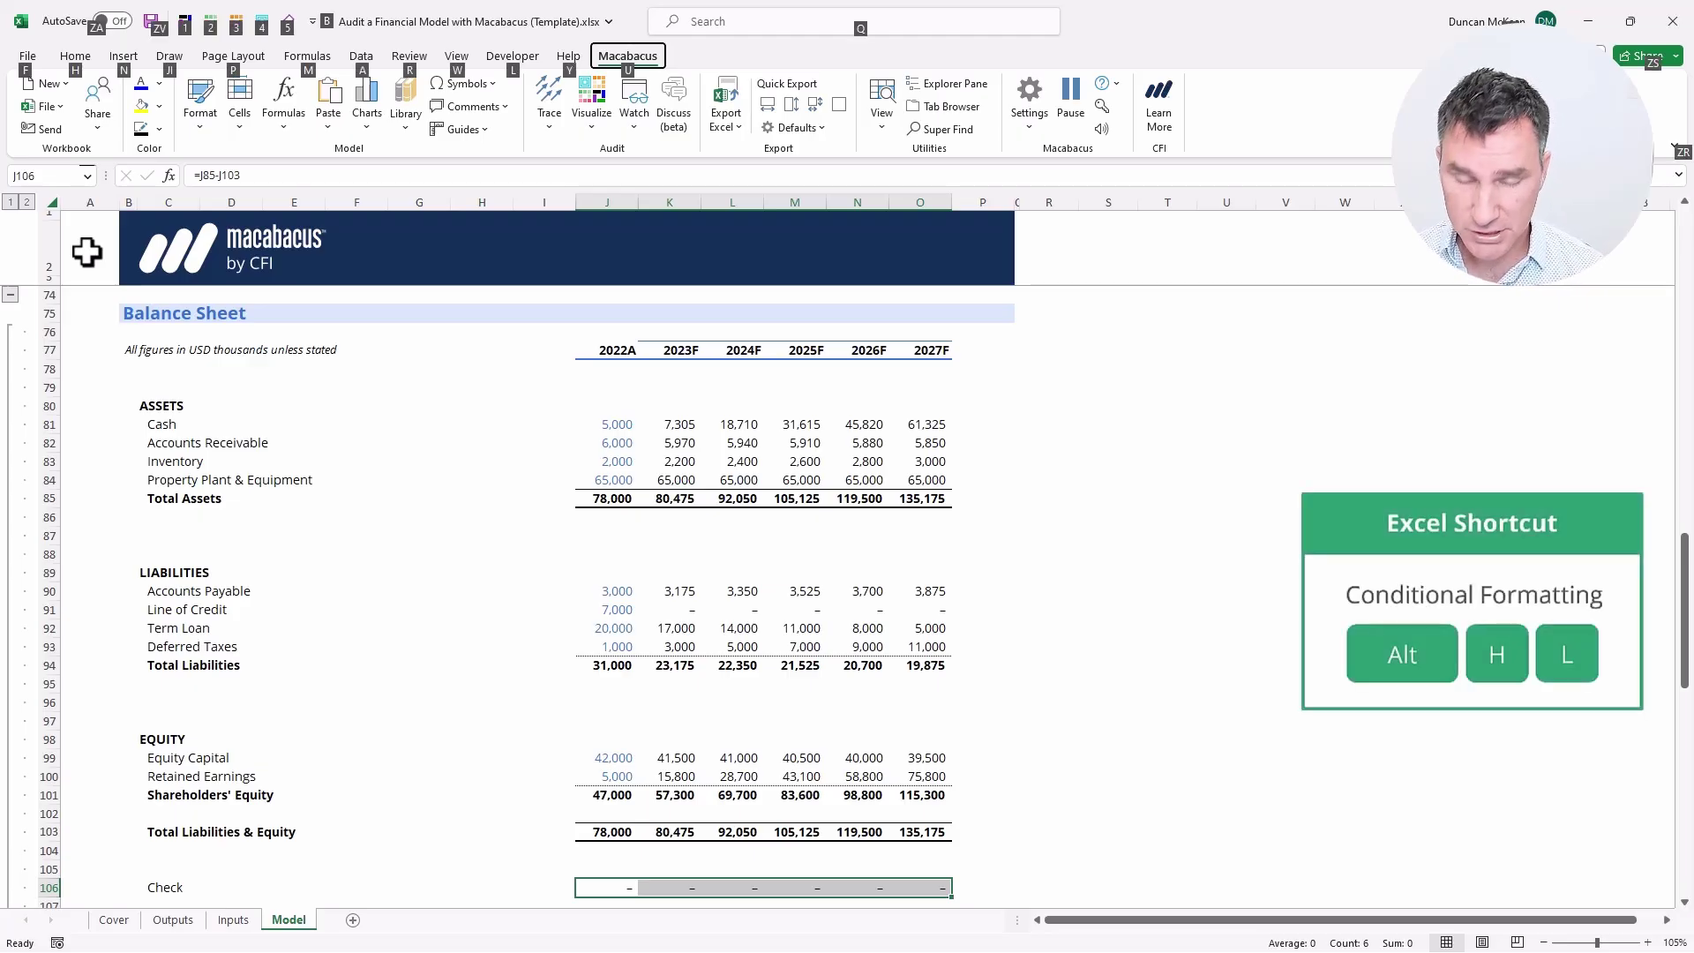
pyautogui.press('h')
pyautogui.press('l')
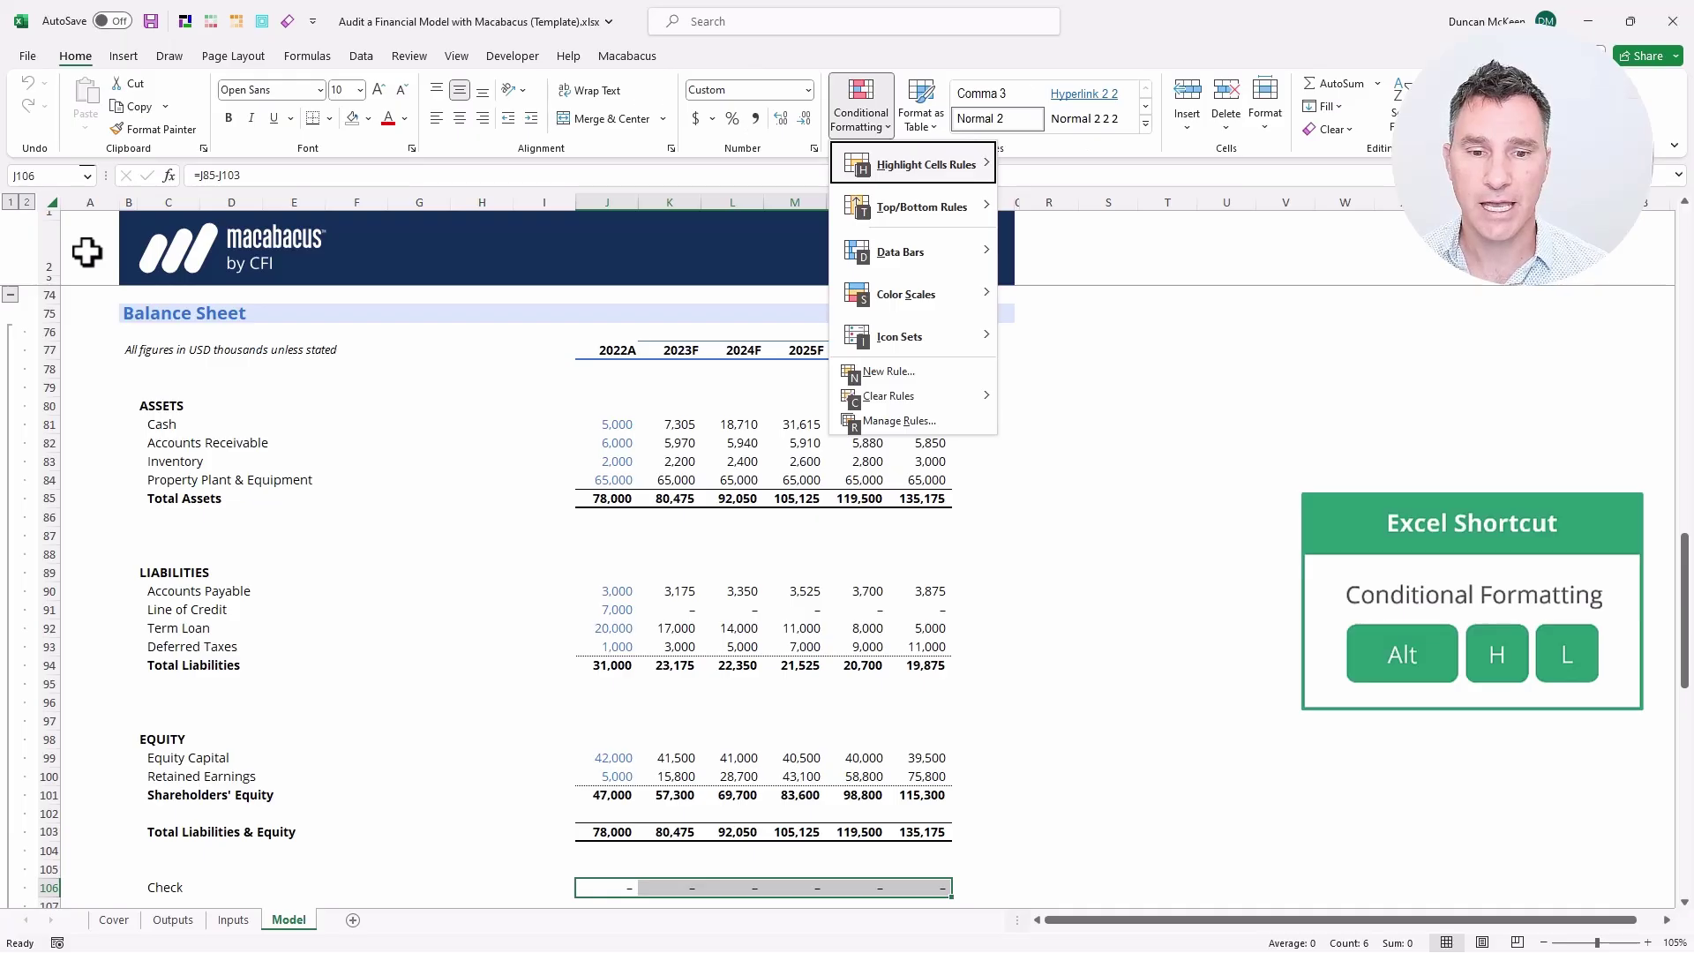
pyautogui.press('Up')
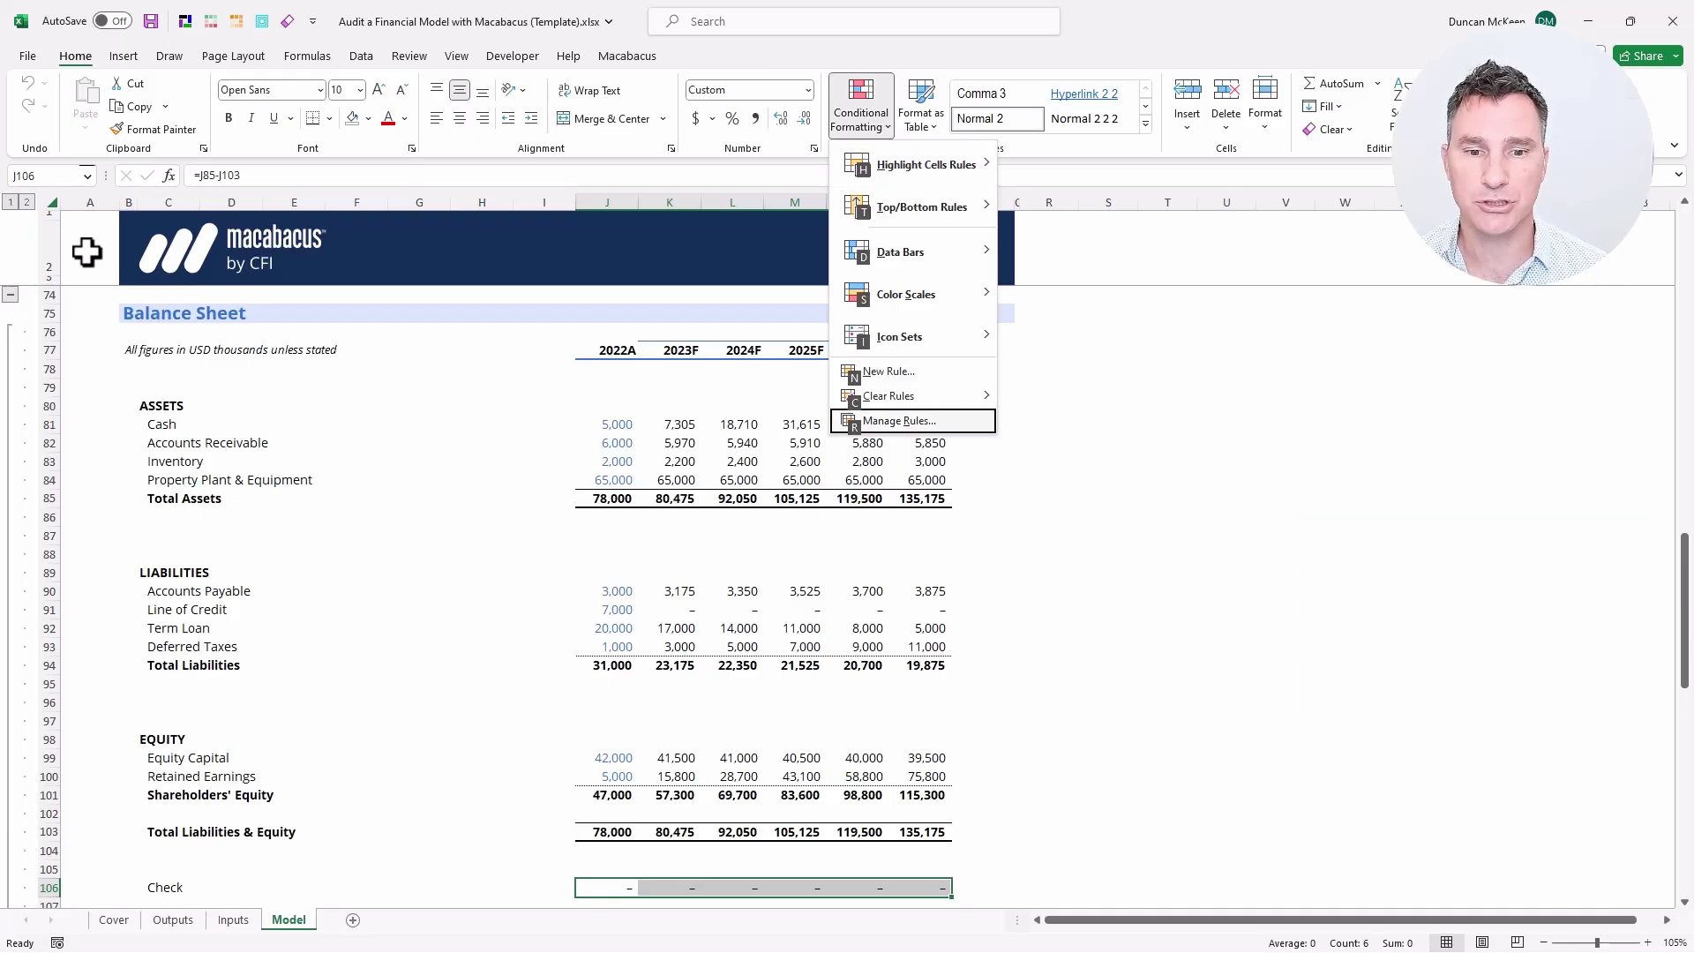
pyautogui.press('Return')
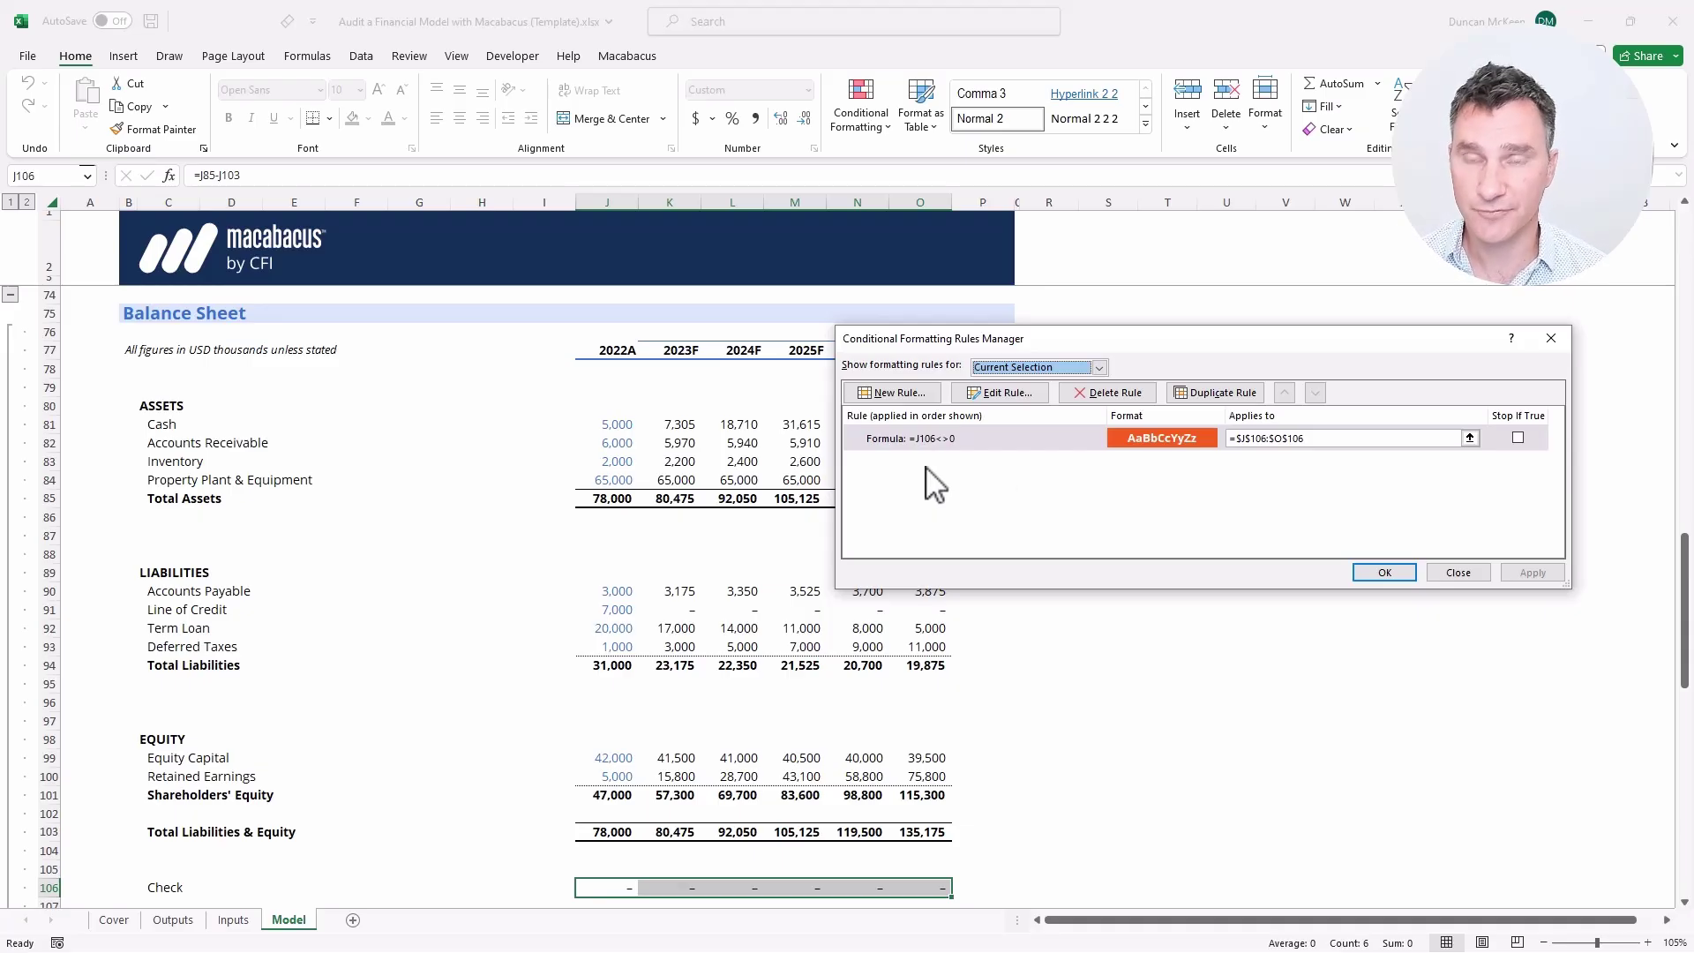
pyautogui.press('Escape')
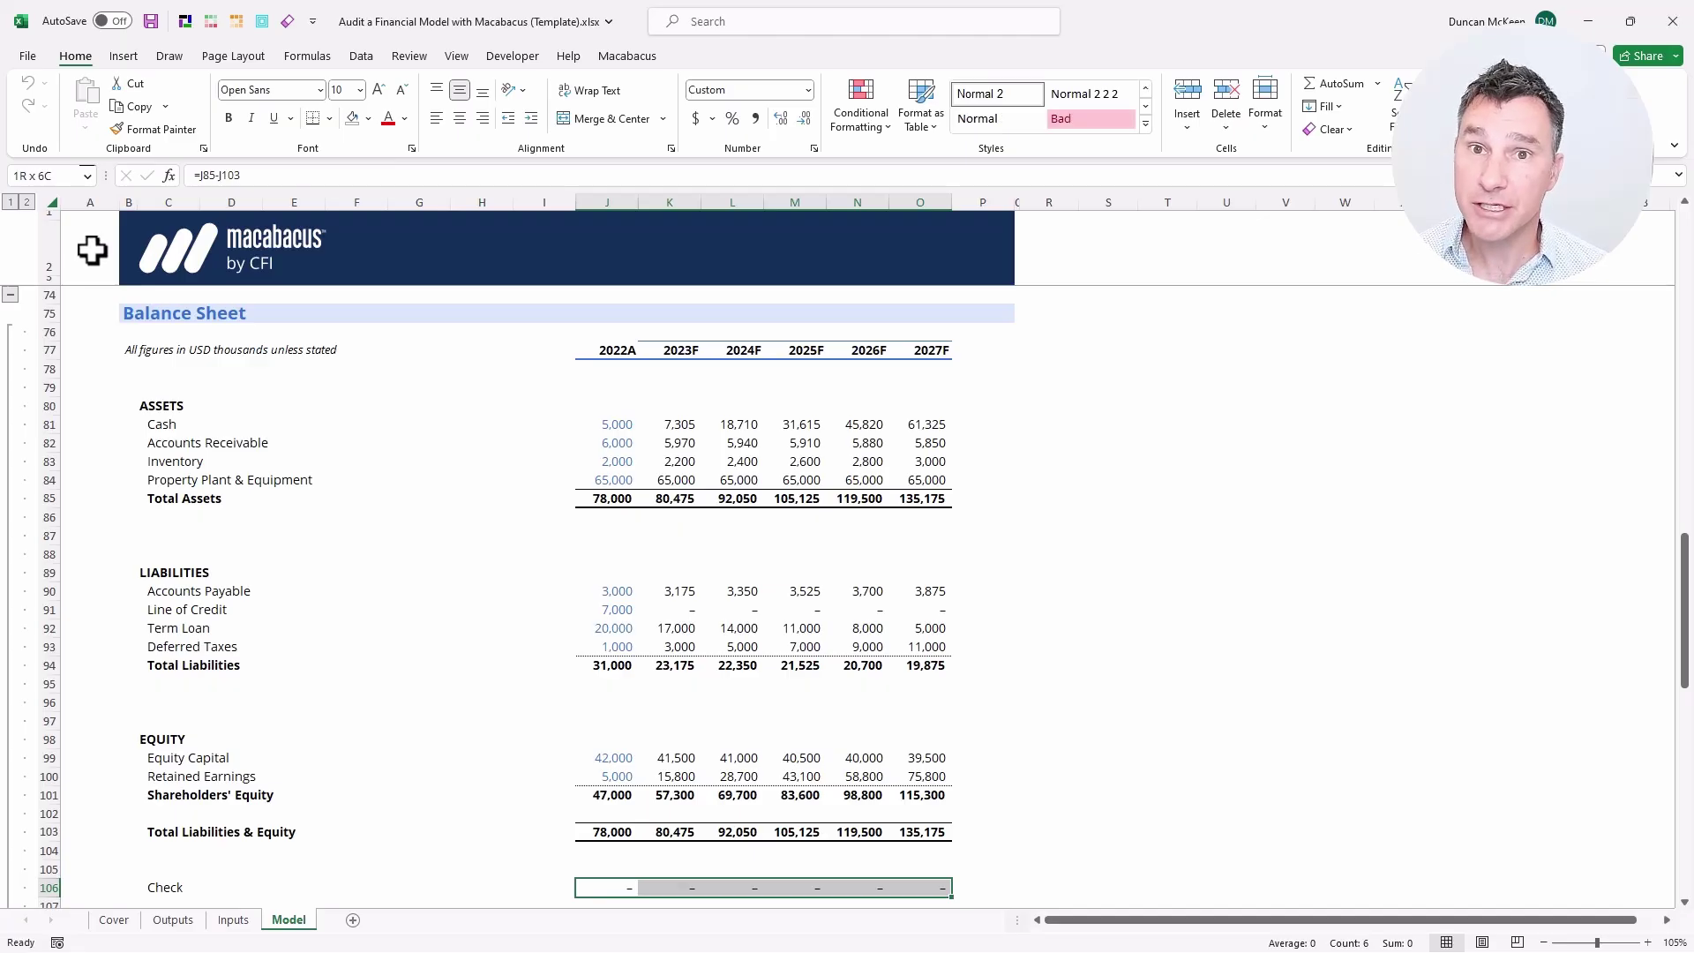
# Step: Examine the 2023F Retained Earnings formula in K100 and the Balance Sheet cells it references
pyautogui.press('Right')
pyautogui.press('Up')
pyautogui.press('Up')
pyautogui.press('Up')
pyautogui.press('Up')
pyautogui.press('Up')
pyautogui.press('Up')
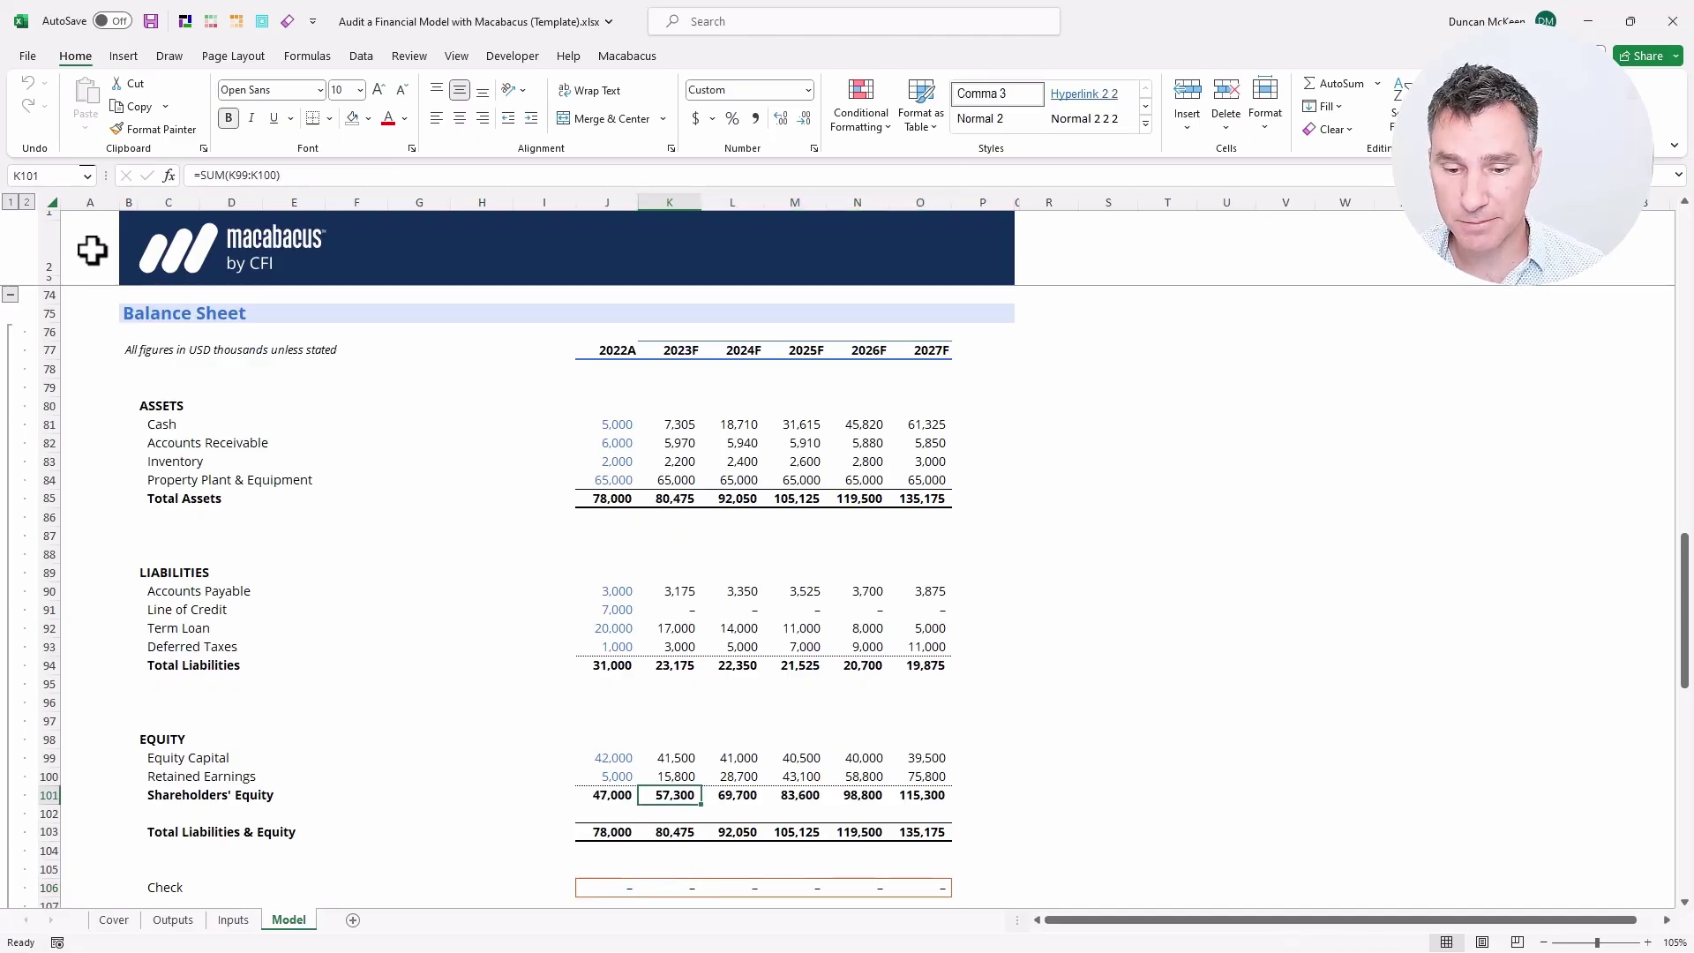
pyautogui.hotkey('ctrl', 'shift', 'Right')
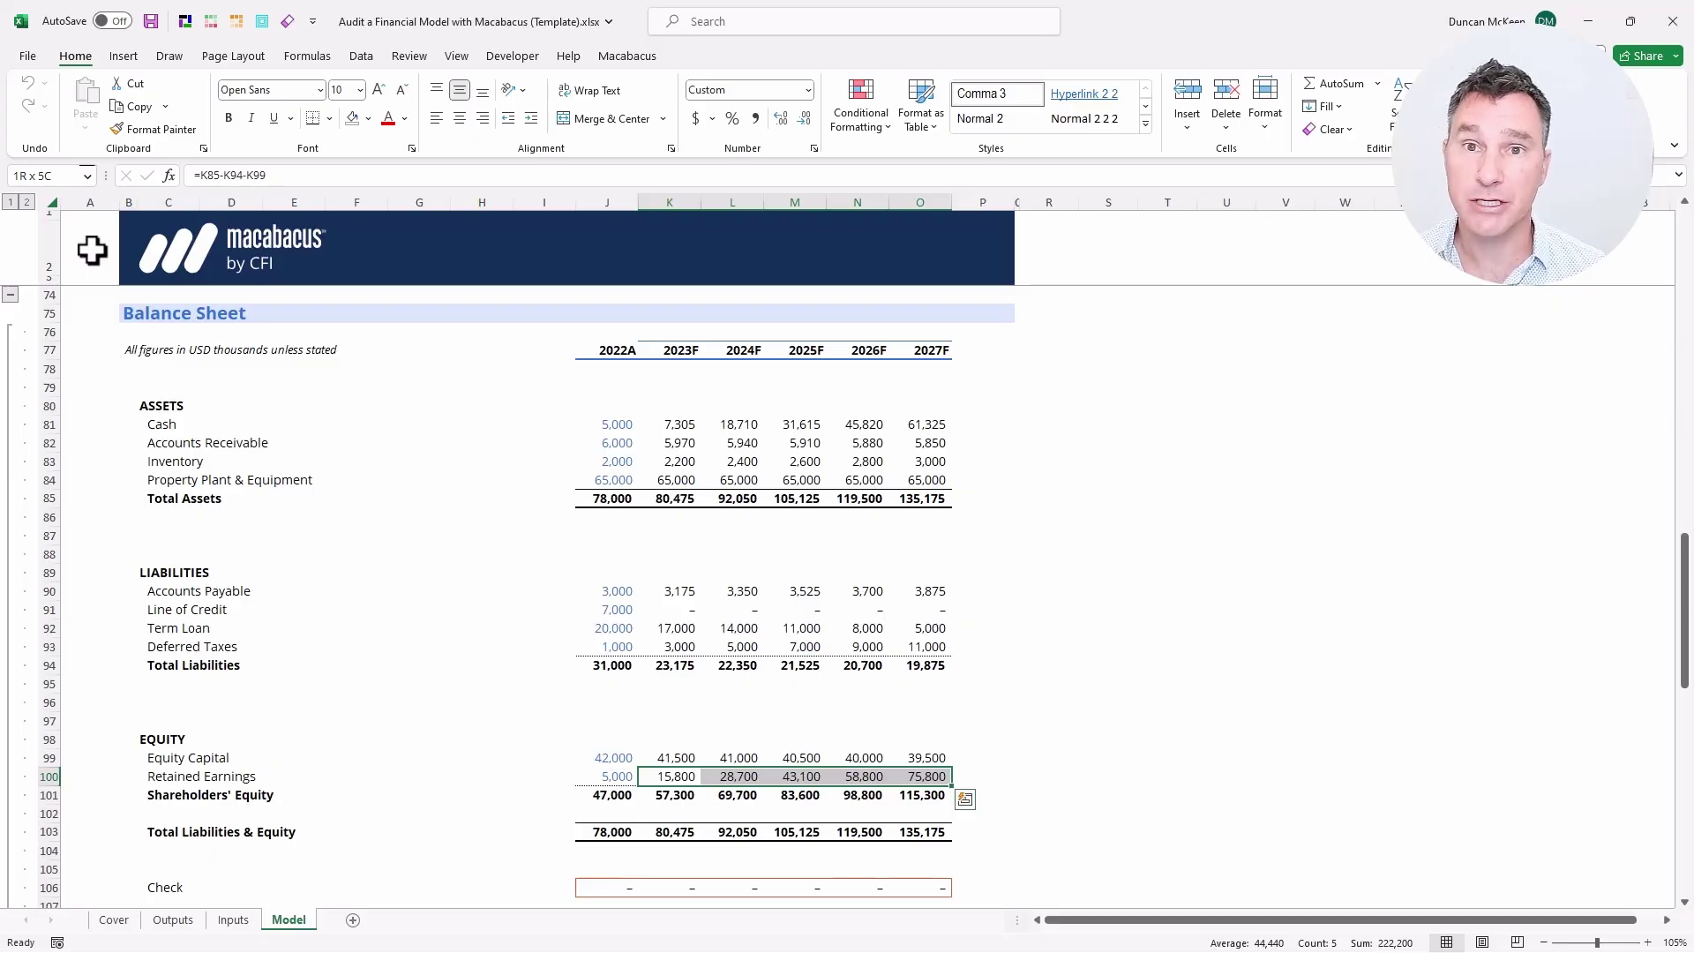
pyautogui.hotkey('ctrl', 'shift', 'Left')
pyautogui.hotkey('shift', 'Right')
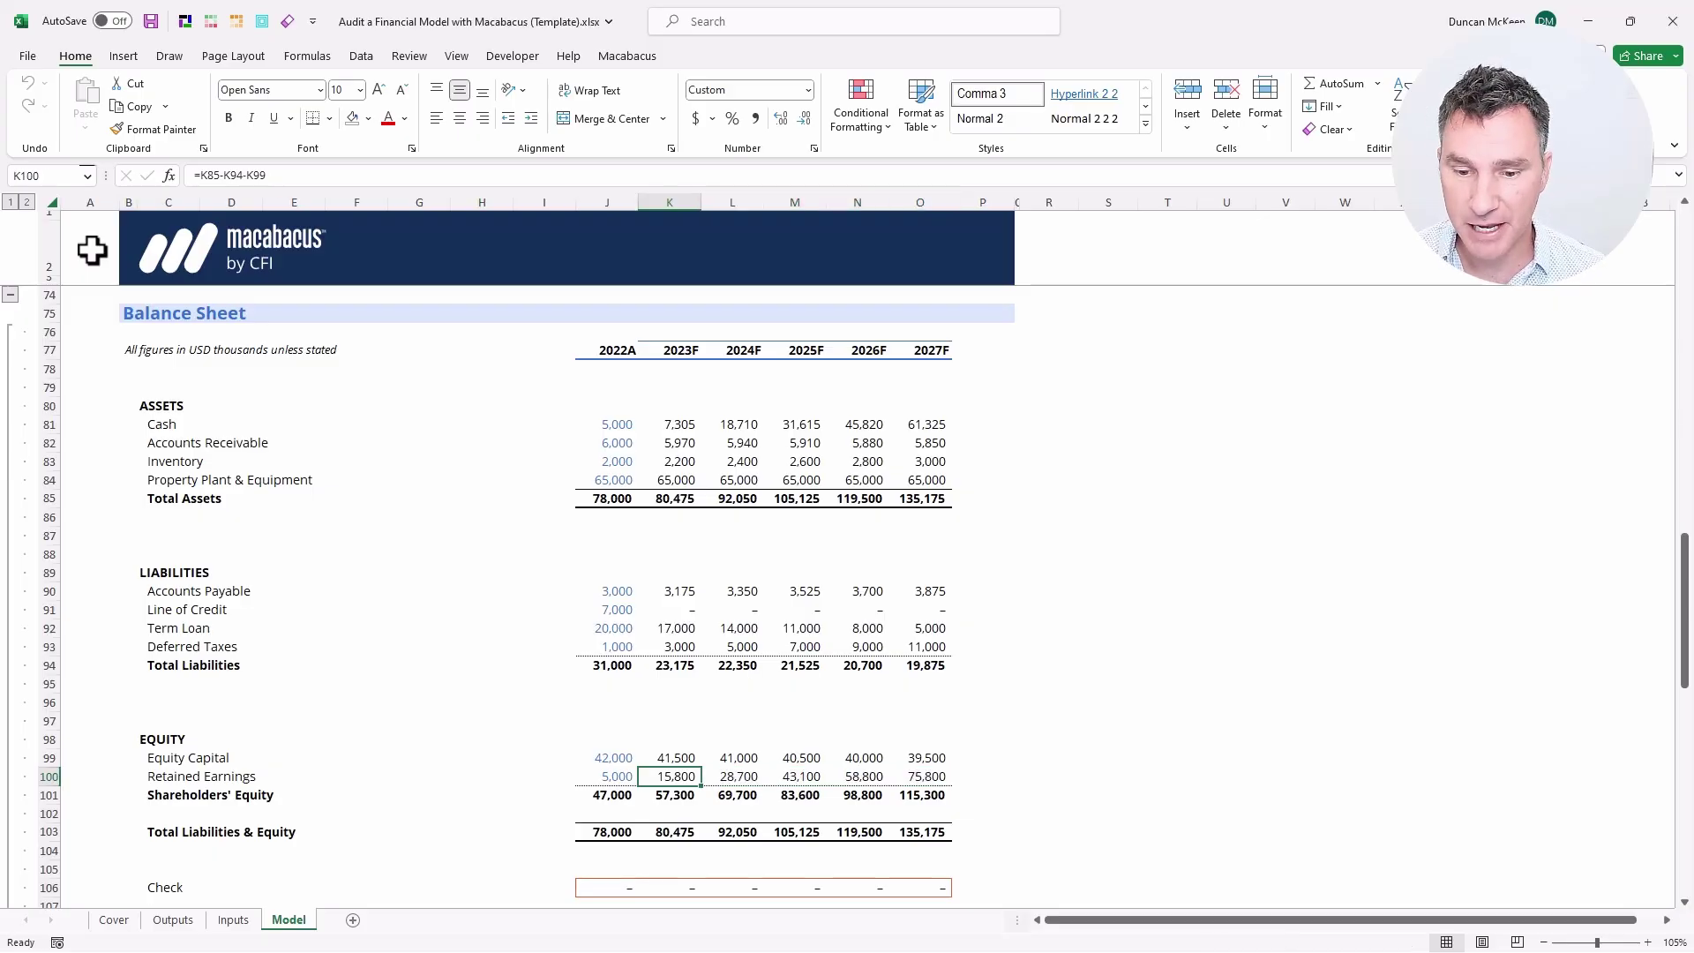
pyautogui.press('F2')
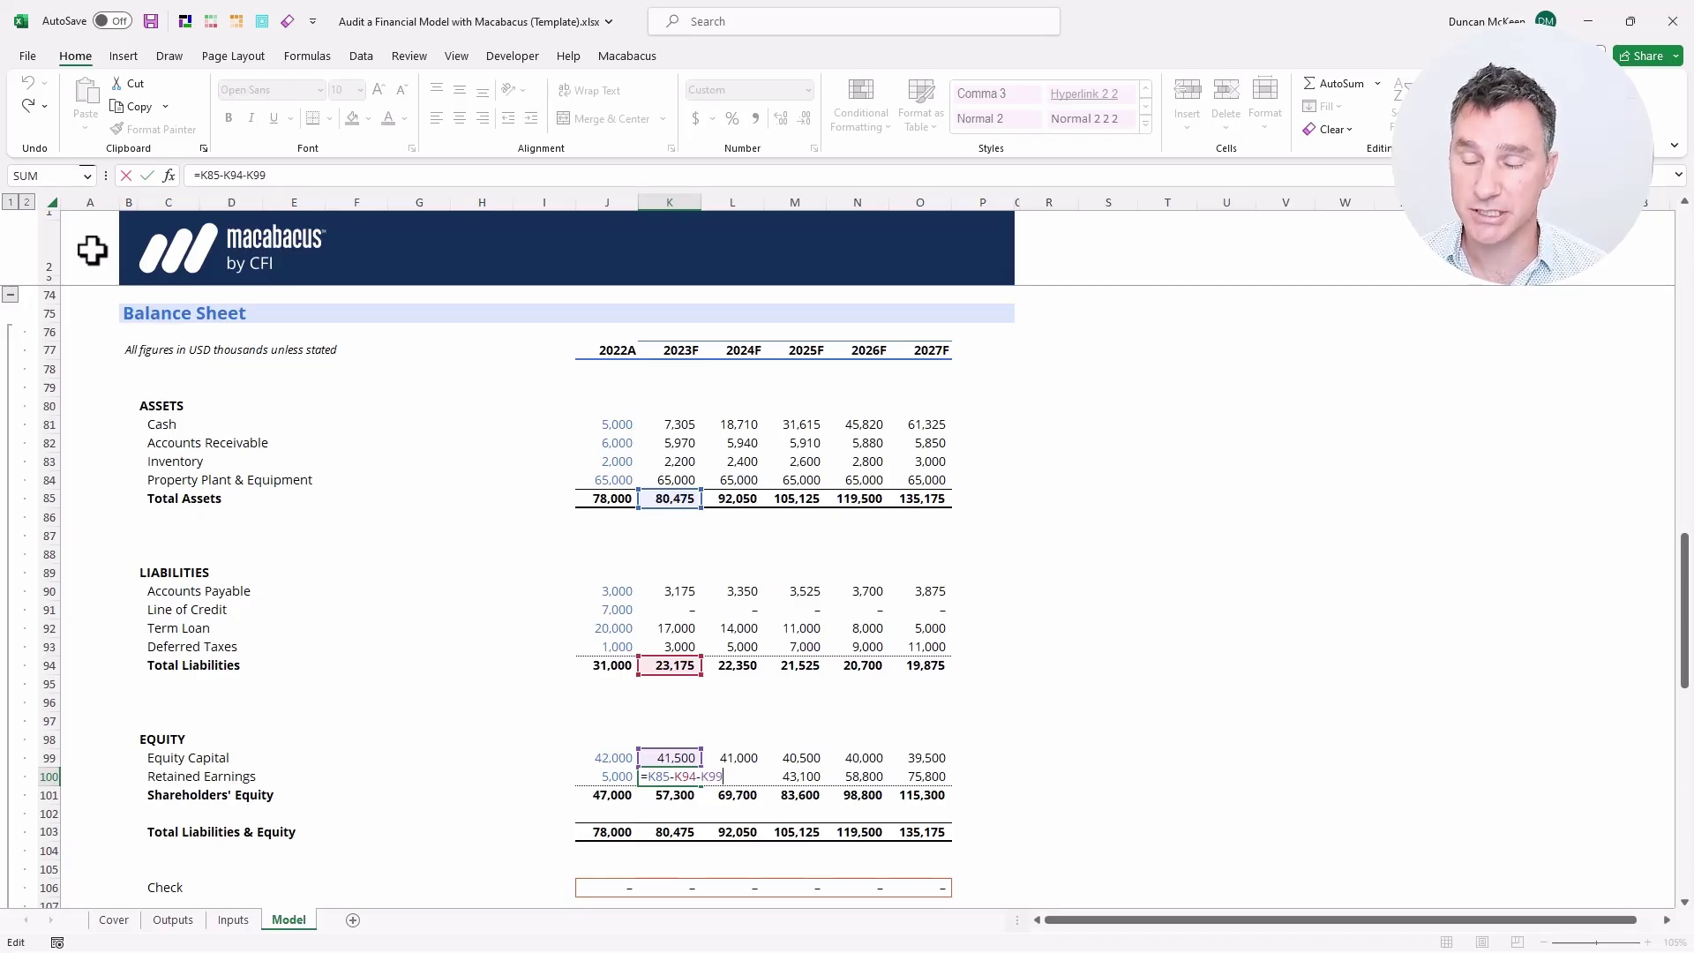
pyautogui.hotkey('ctrl', 'Return')
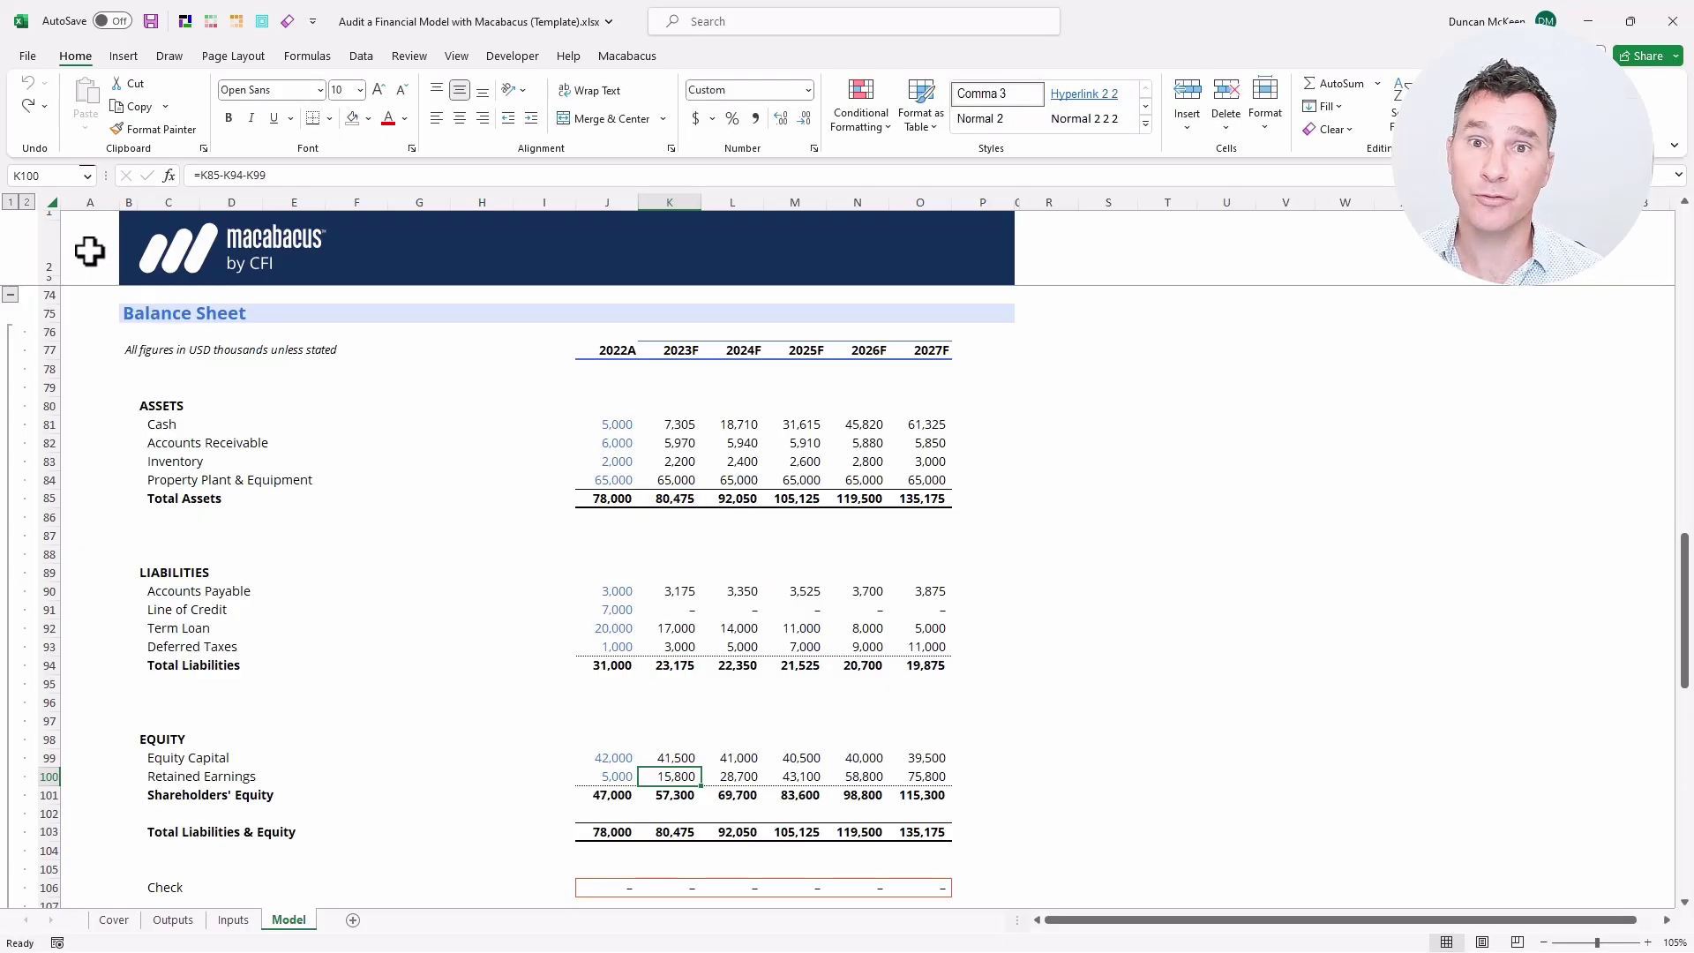
# Step: Try adding 15000 to the 2023F Accounts Payable formula in K90 to test the balance check, and undo it
pyautogui.press('Up')
pyautogui.press('Up')
pyautogui.press('Up')
pyautogui.press('Up')
pyautogui.press('Up')
pyautogui.press('Up')
pyautogui.press('Up')
pyautogui.press('Up')
pyautogui.press('Up')
pyautogui.press('Up')
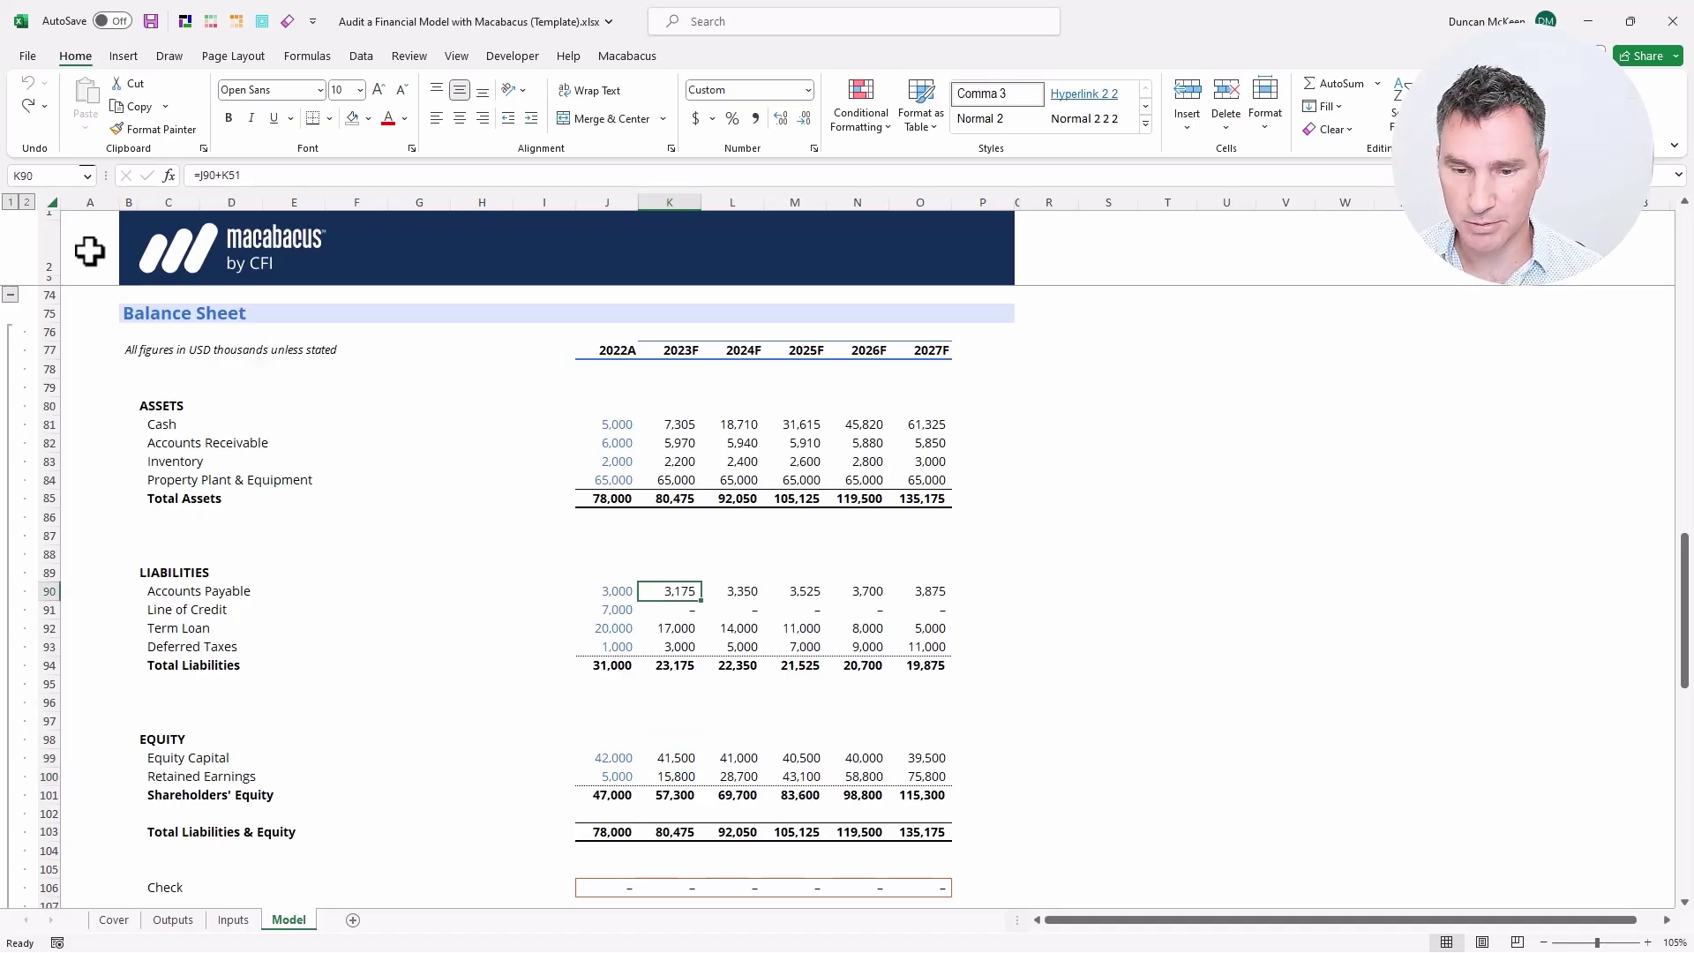
pyautogui.press('F2')
pyautogui.write('+1')
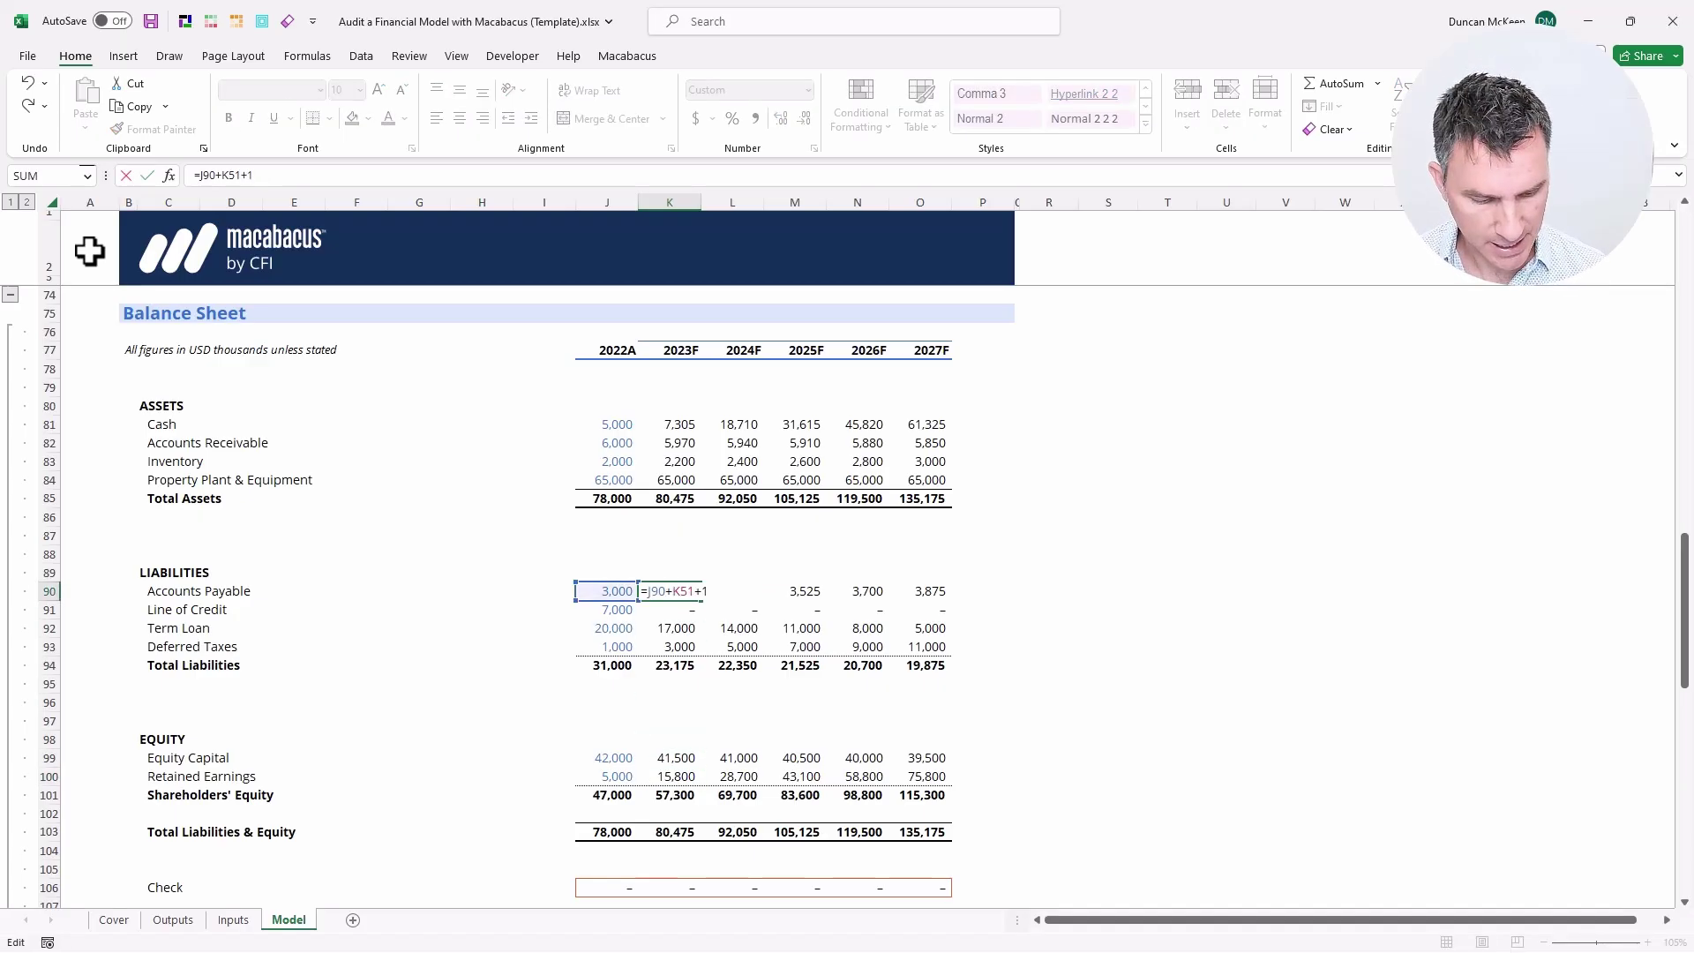
pyautogui.write('5000')
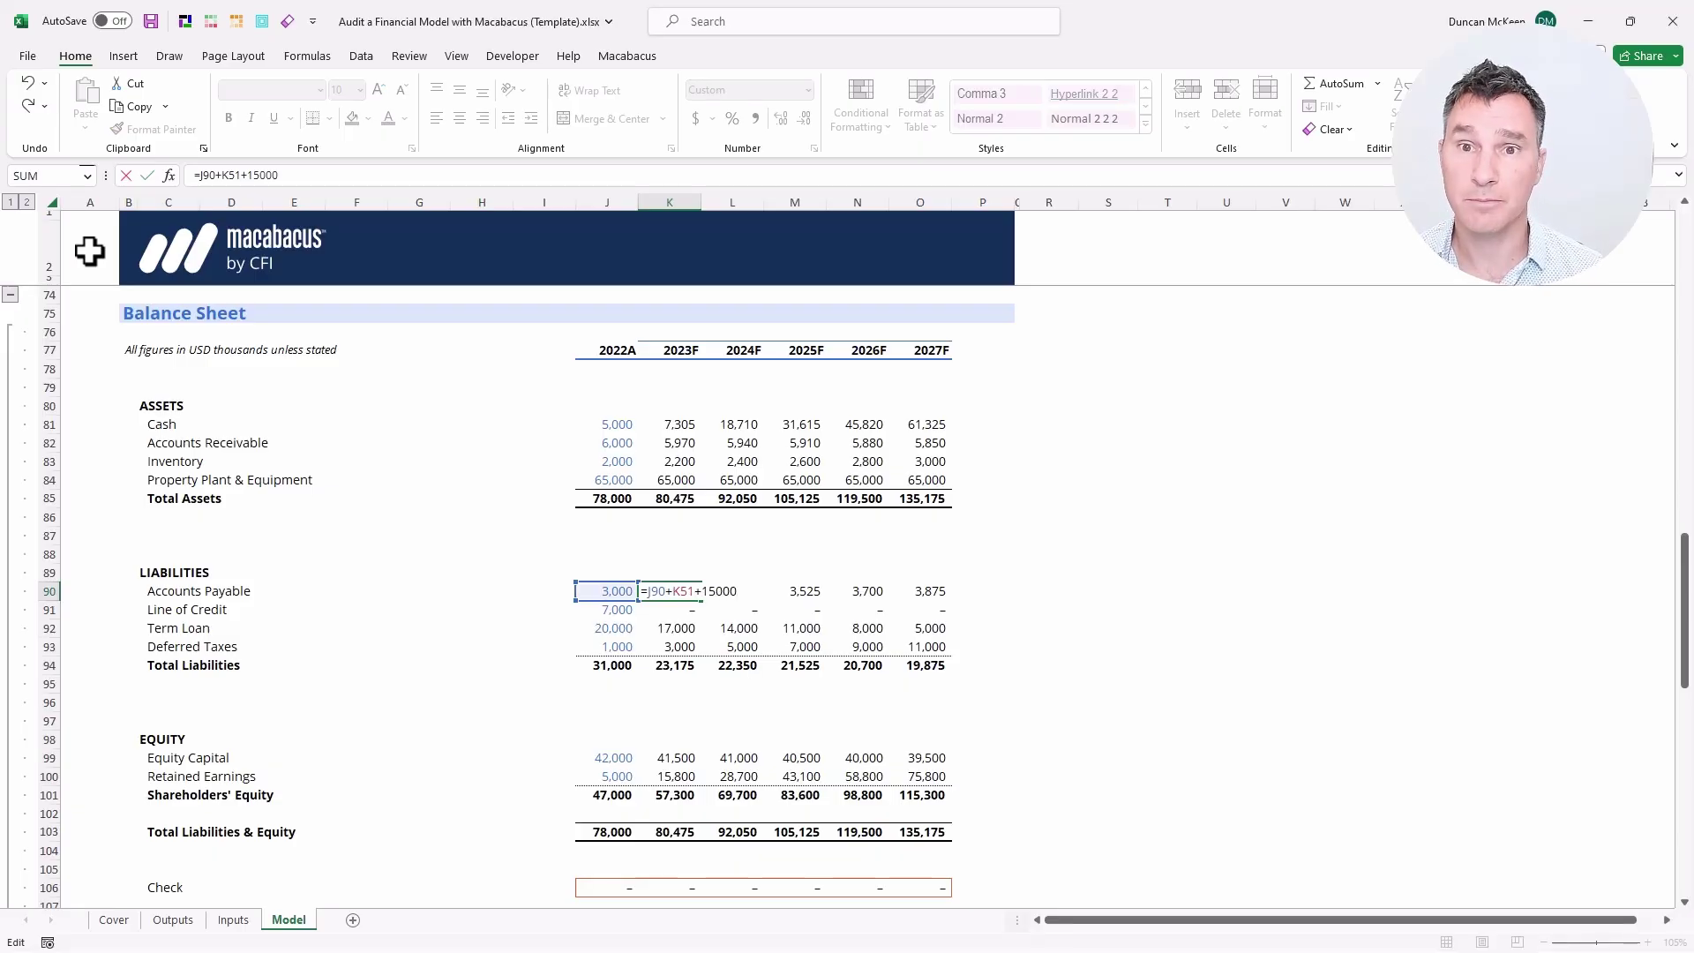
pyautogui.press('Return')
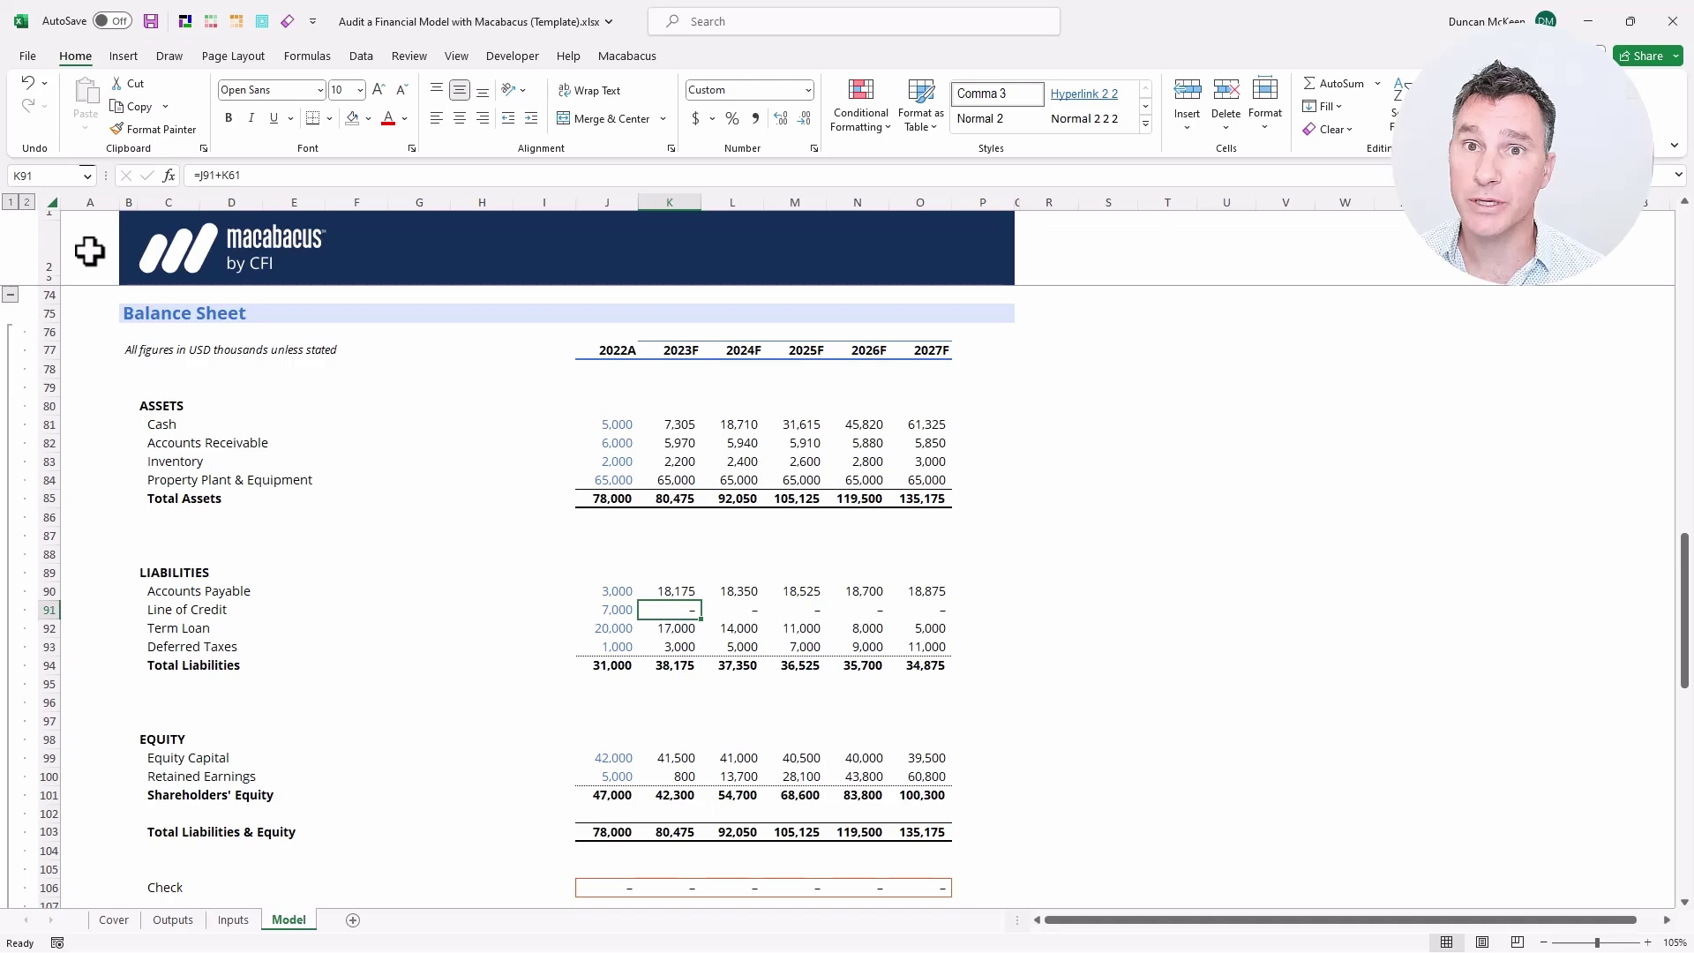
pyautogui.hotkey('ctrl', 'z')
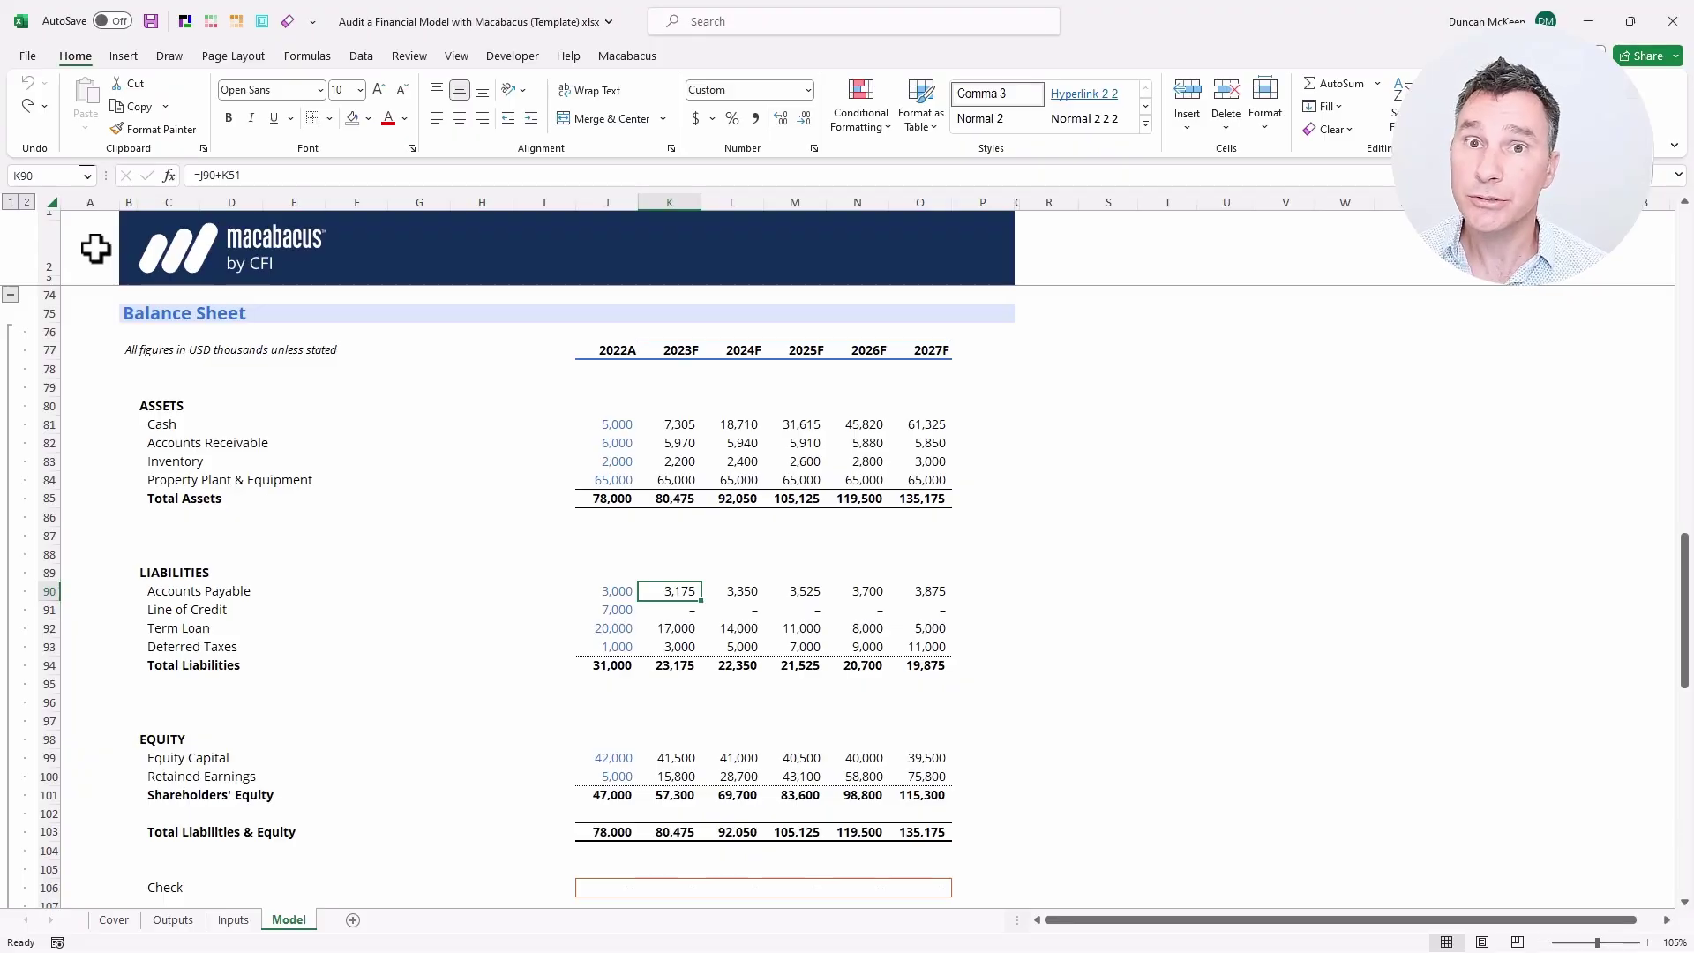
# Step: Rebuild the 2023F Retained Earnings formula in K100 as =J100+K46+K64, adding Net Income and Payment of Dividends to the prior-year balance
pyautogui.press('Down')
pyautogui.press('Down')
pyautogui.press('Down')
pyautogui.press('Down')
pyautogui.press('Down')
pyautogui.press('Down')
pyautogui.press('Down')
pyautogui.press('Down')
pyautogui.press('Down')
pyautogui.press('Down')
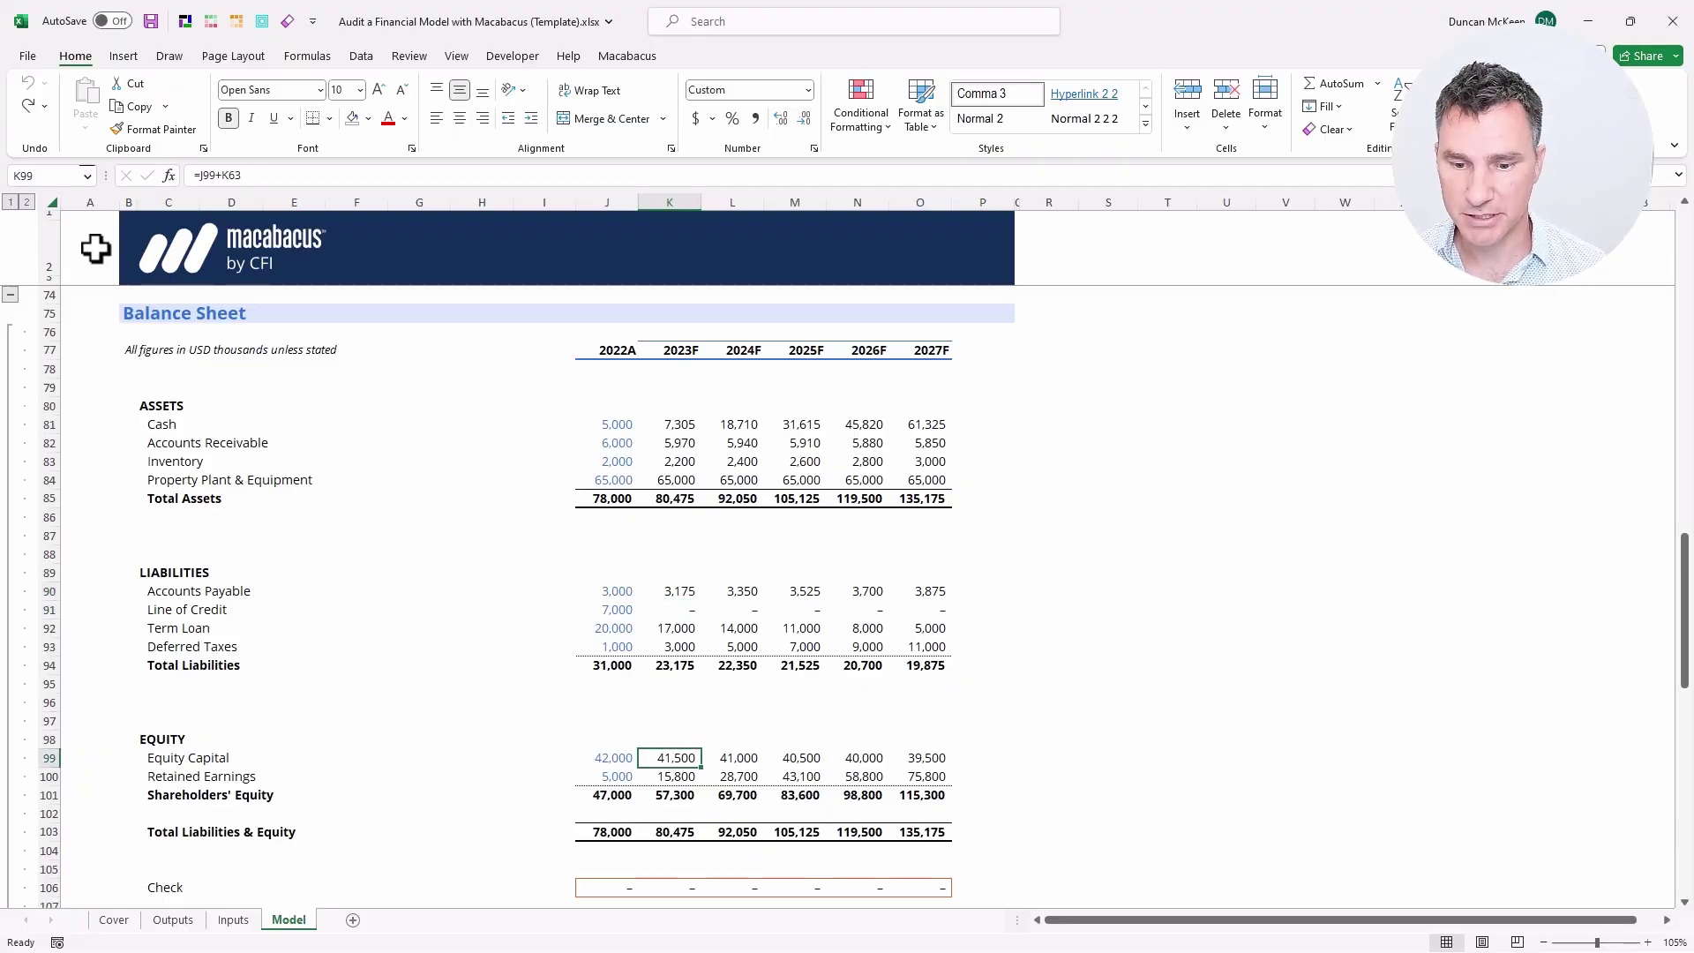
pyautogui.write('=')
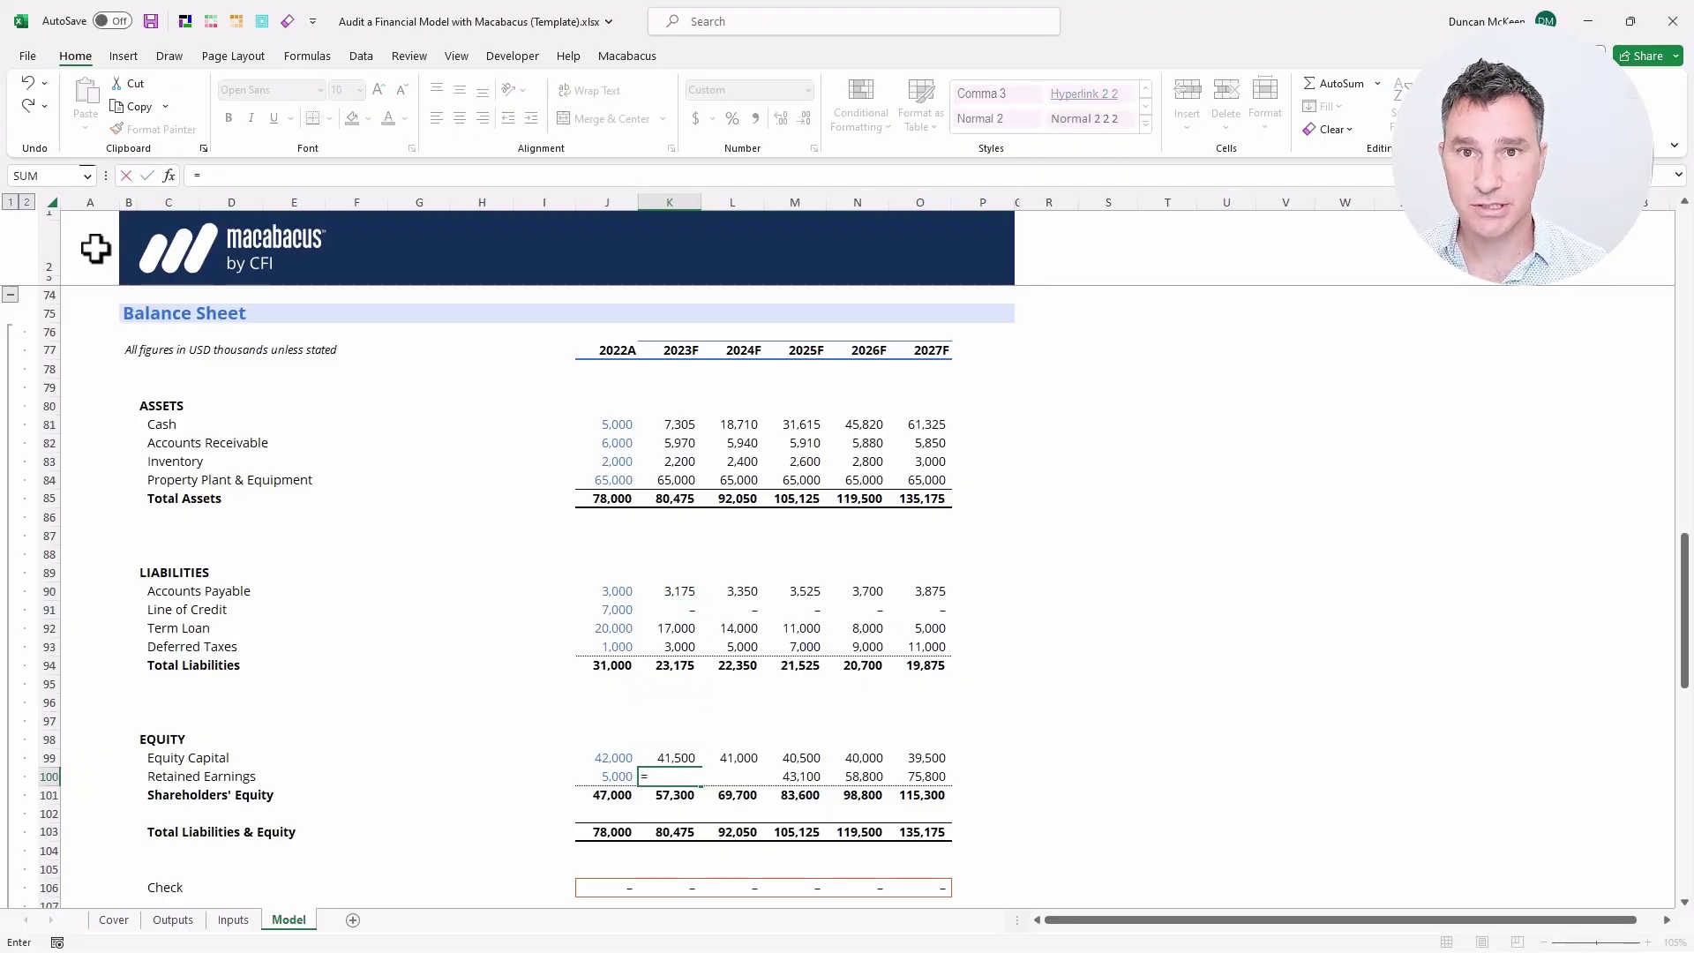
pyautogui.press('Left')
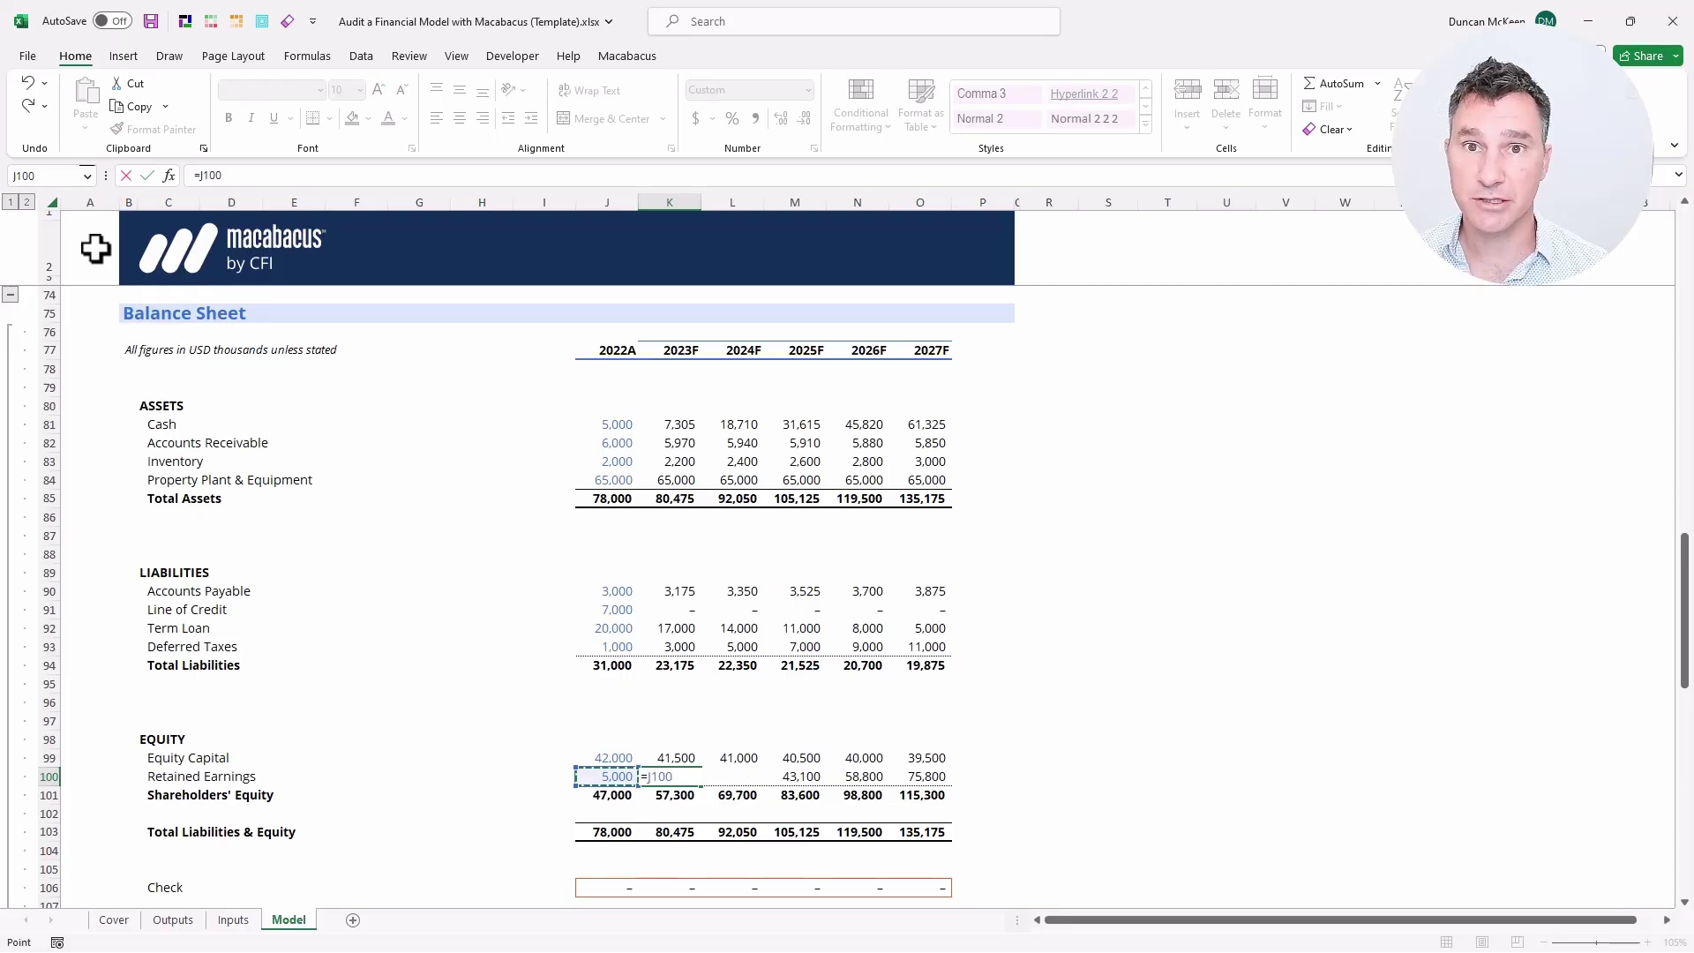
pyautogui.write('+')
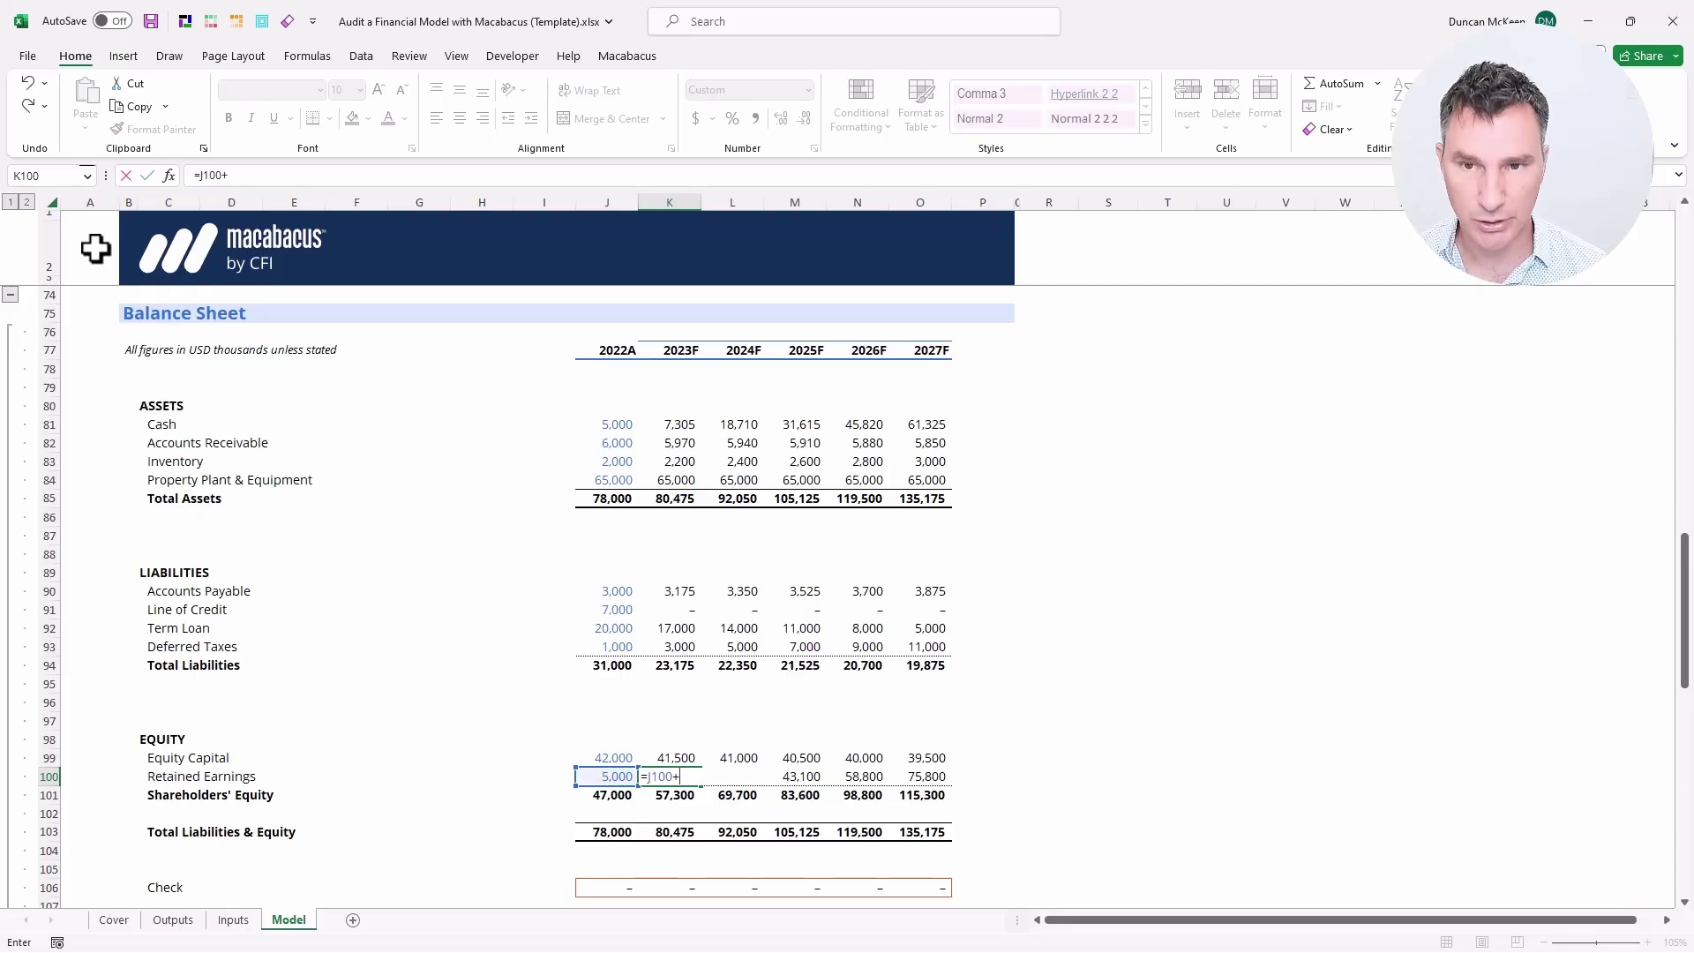
pyautogui.press('pageup')
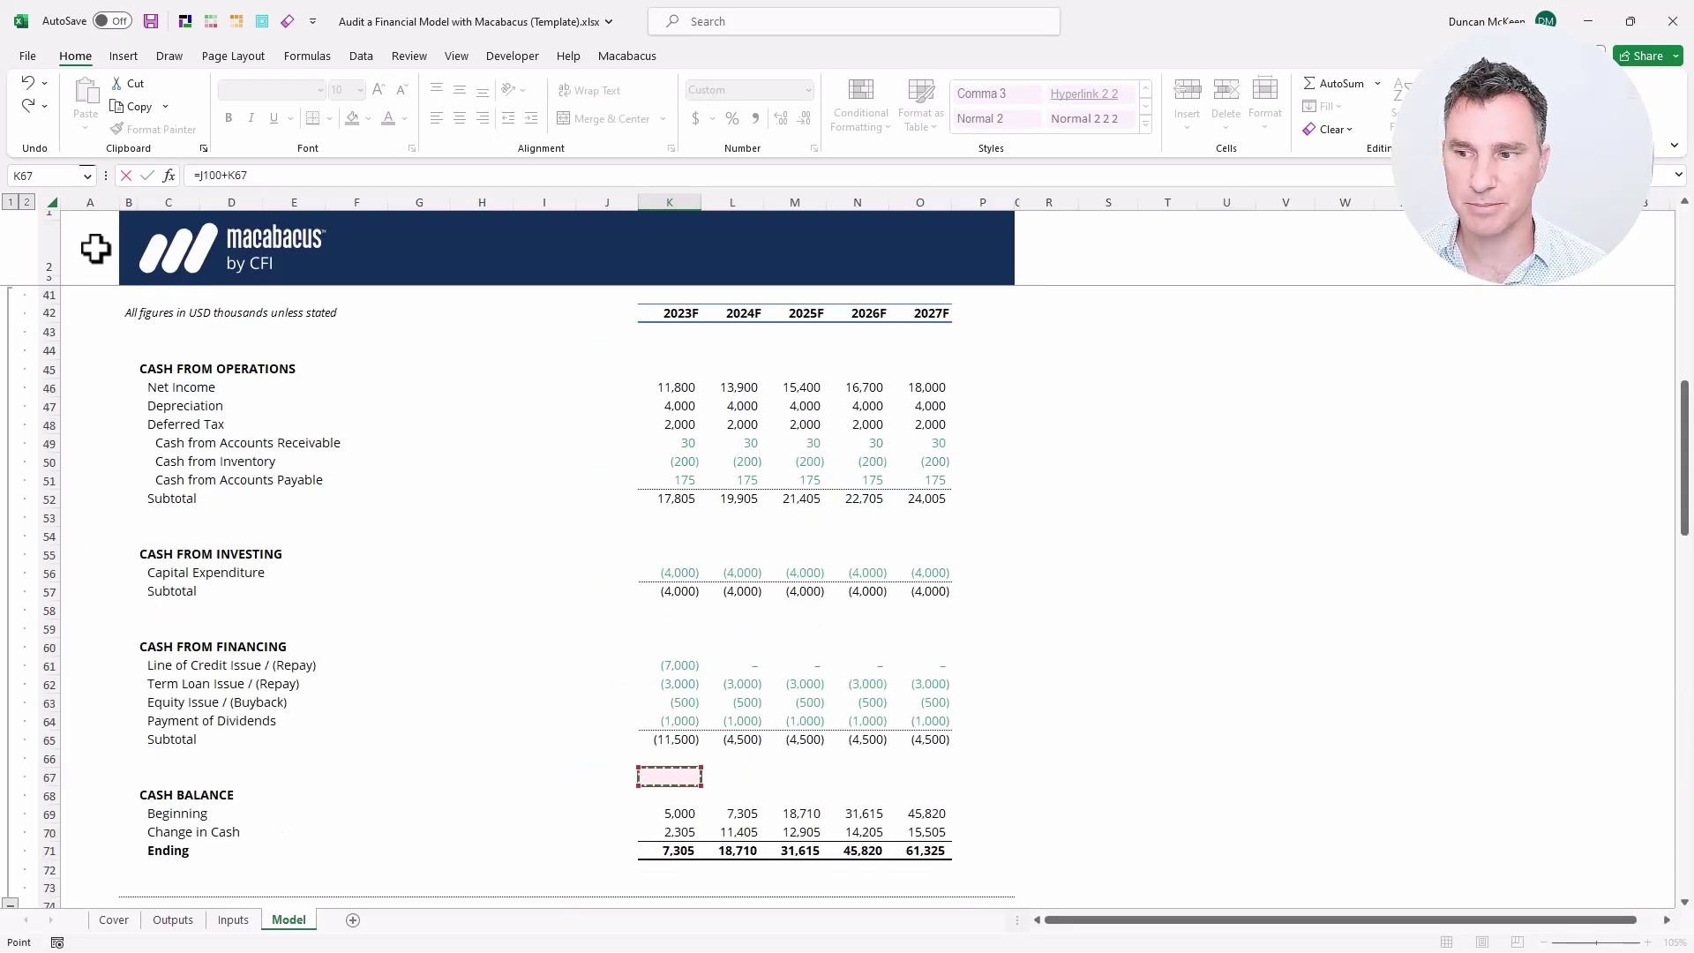
pyautogui.press('Up')
pyautogui.press('Up')
pyautogui.press('Up')
pyautogui.press('Up')
pyautogui.press('Up')
pyautogui.press('Up')
pyautogui.press('Up')
pyautogui.press('Up')
pyautogui.press('Up')
pyautogui.press('Up')
pyautogui.press('Up')
pyautogui.press('Up')
pyautogui.press('Up')
pyautogui.press('Up')
pyautogui.press('Up')
pyautogui.press('Up')
pyautogui.press('Up')
pyautogui.press('Up')
pyautogui.press('Up')
pyautogui.press('Up')
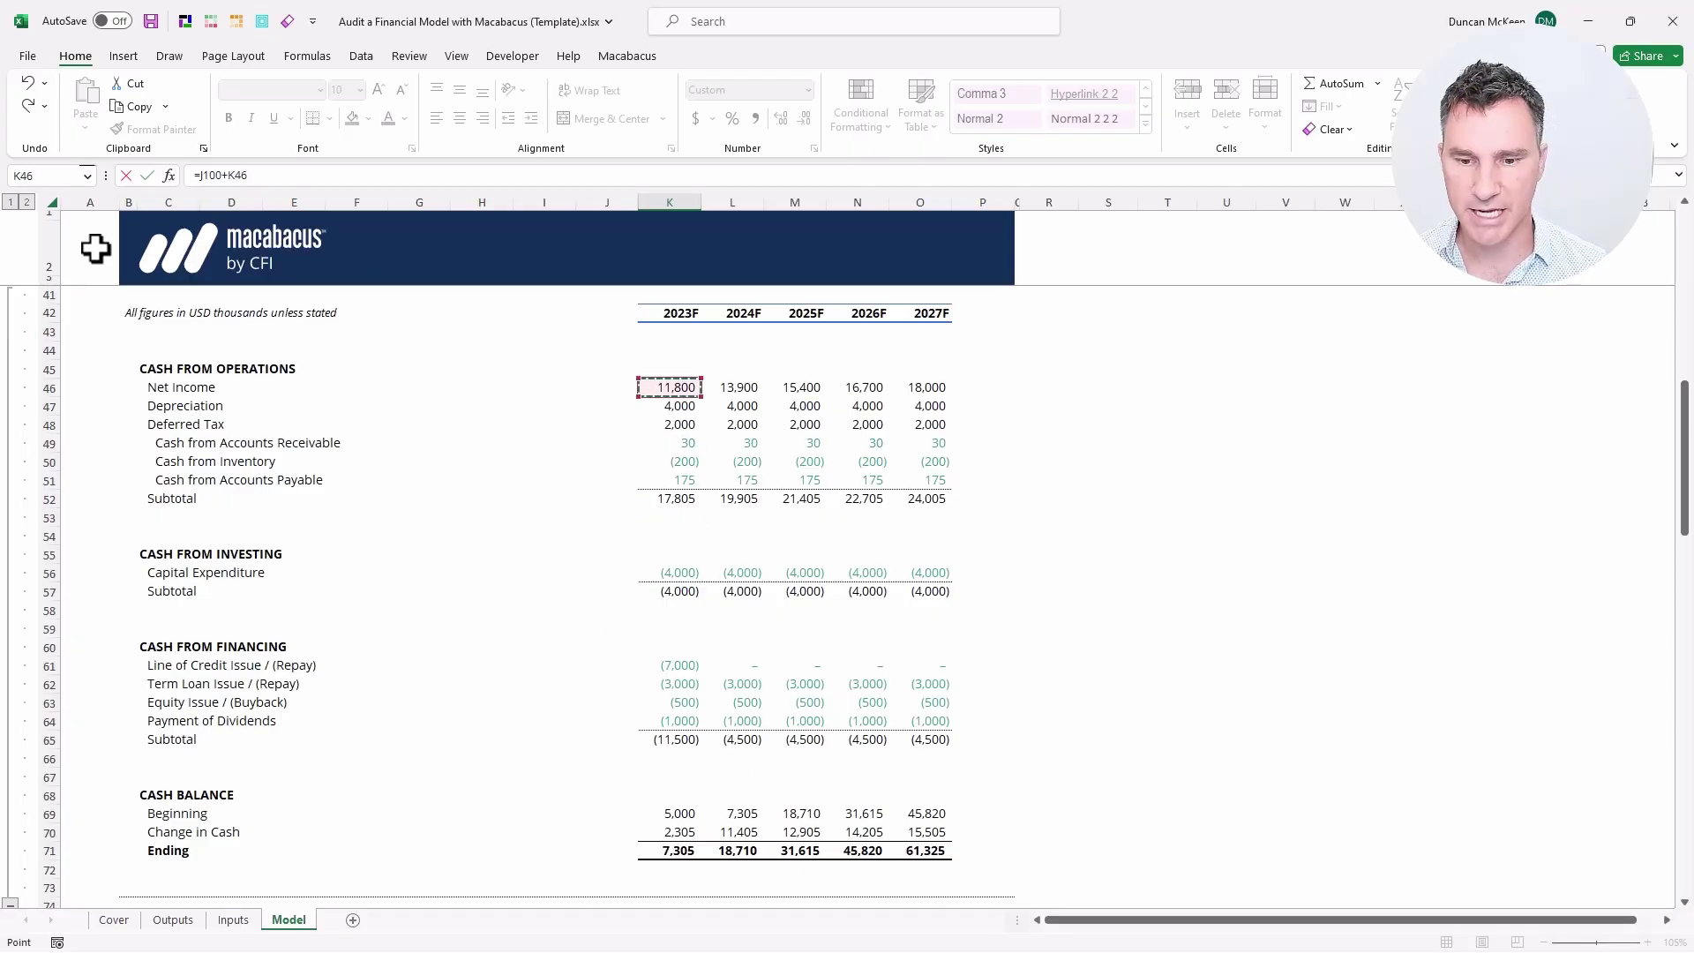
pyautogui.write('+')
pyautogui.click(680, 713)
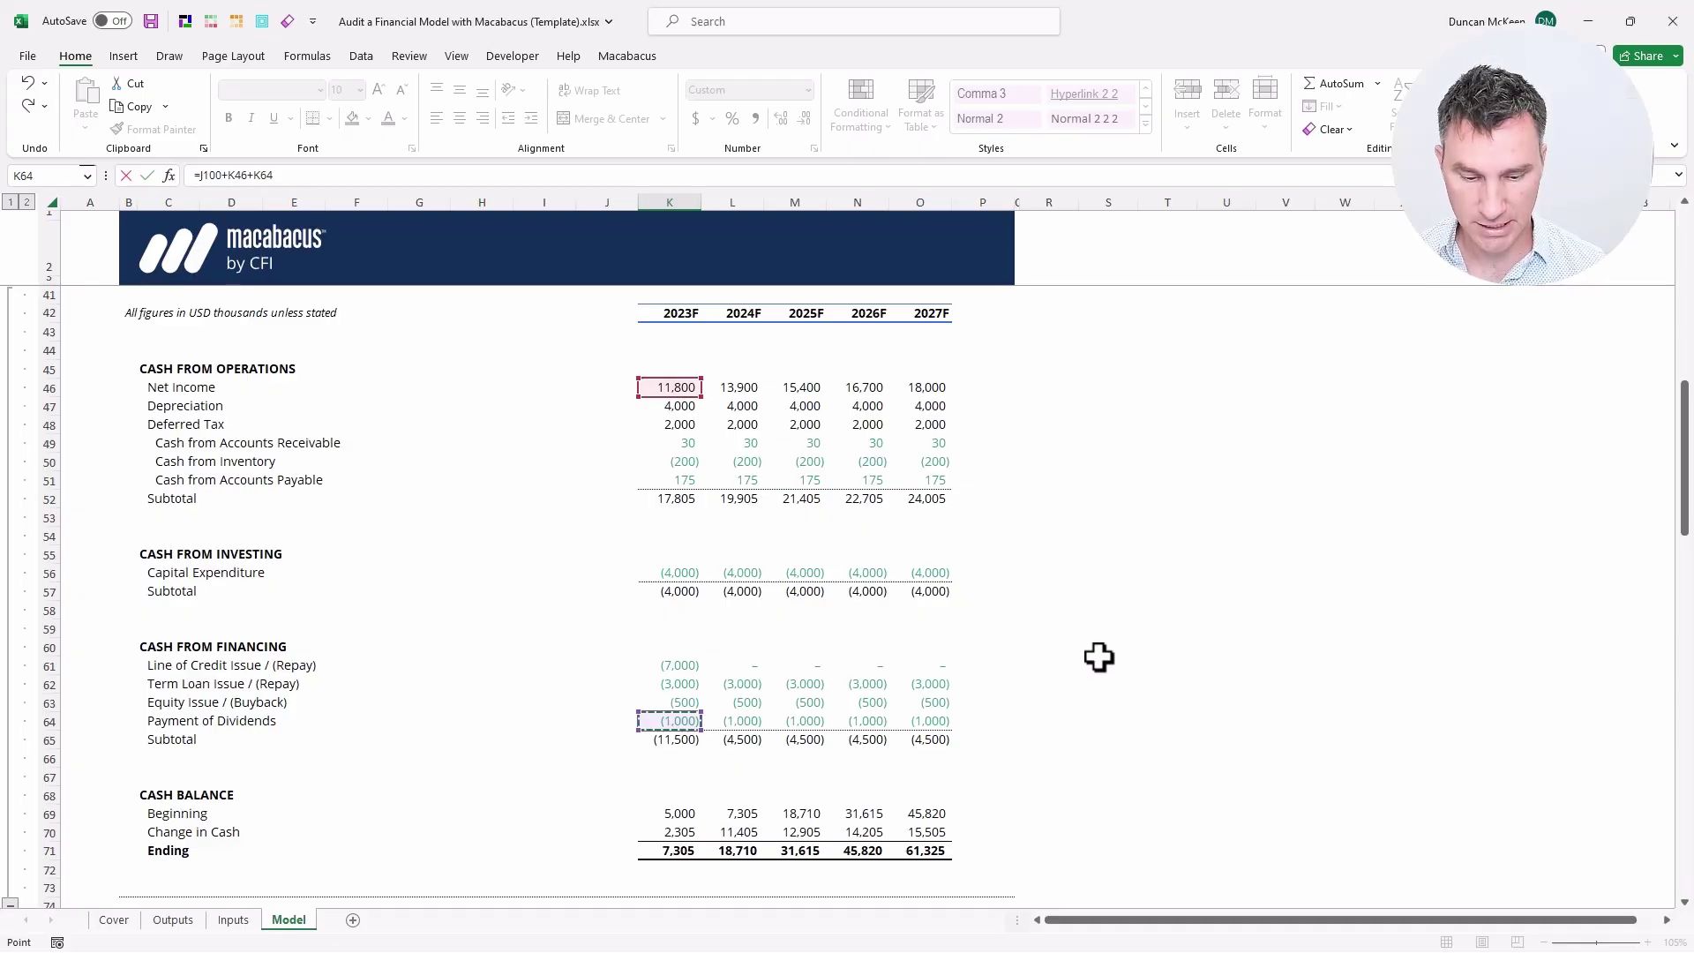
pyautogui.press('Return')
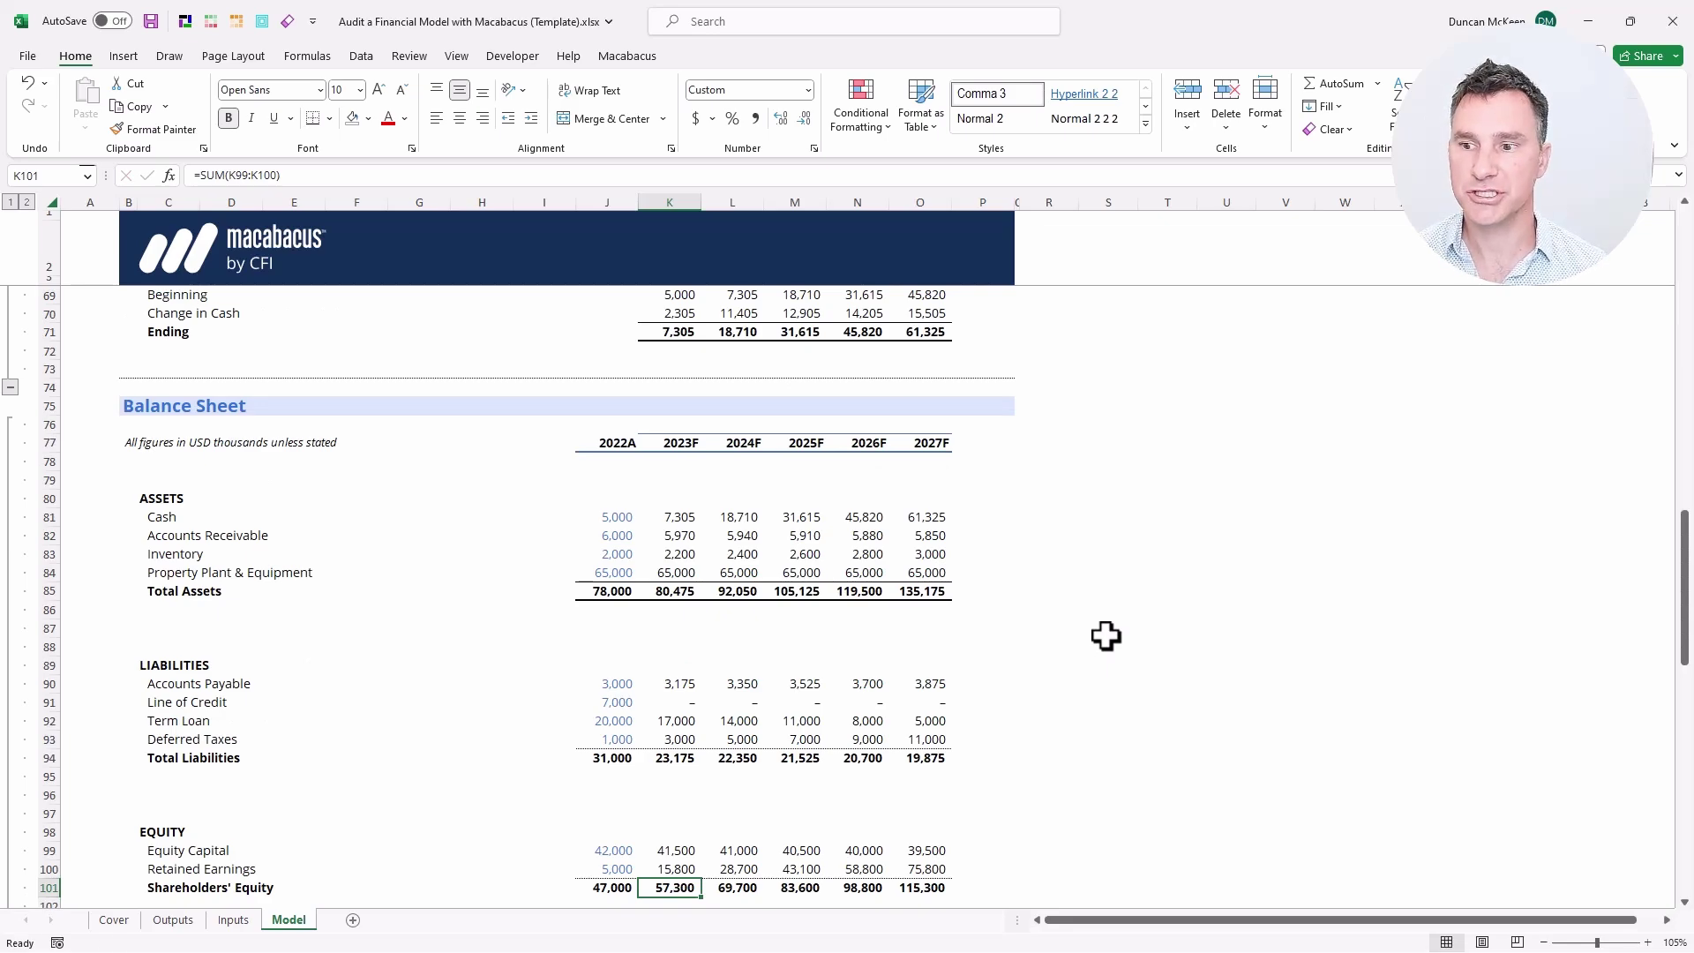
# Step: Select the 2023F to 2027F Retained Earnings cells K100:O100 in the Balance Sheet
pyautogui.press('Scroll_Lock')
pyautogui.press('Down')
pyautogui.press('Down')
pyautogui.press('Down')
pyautogui.press('Down')
pyautogui.press('Down')
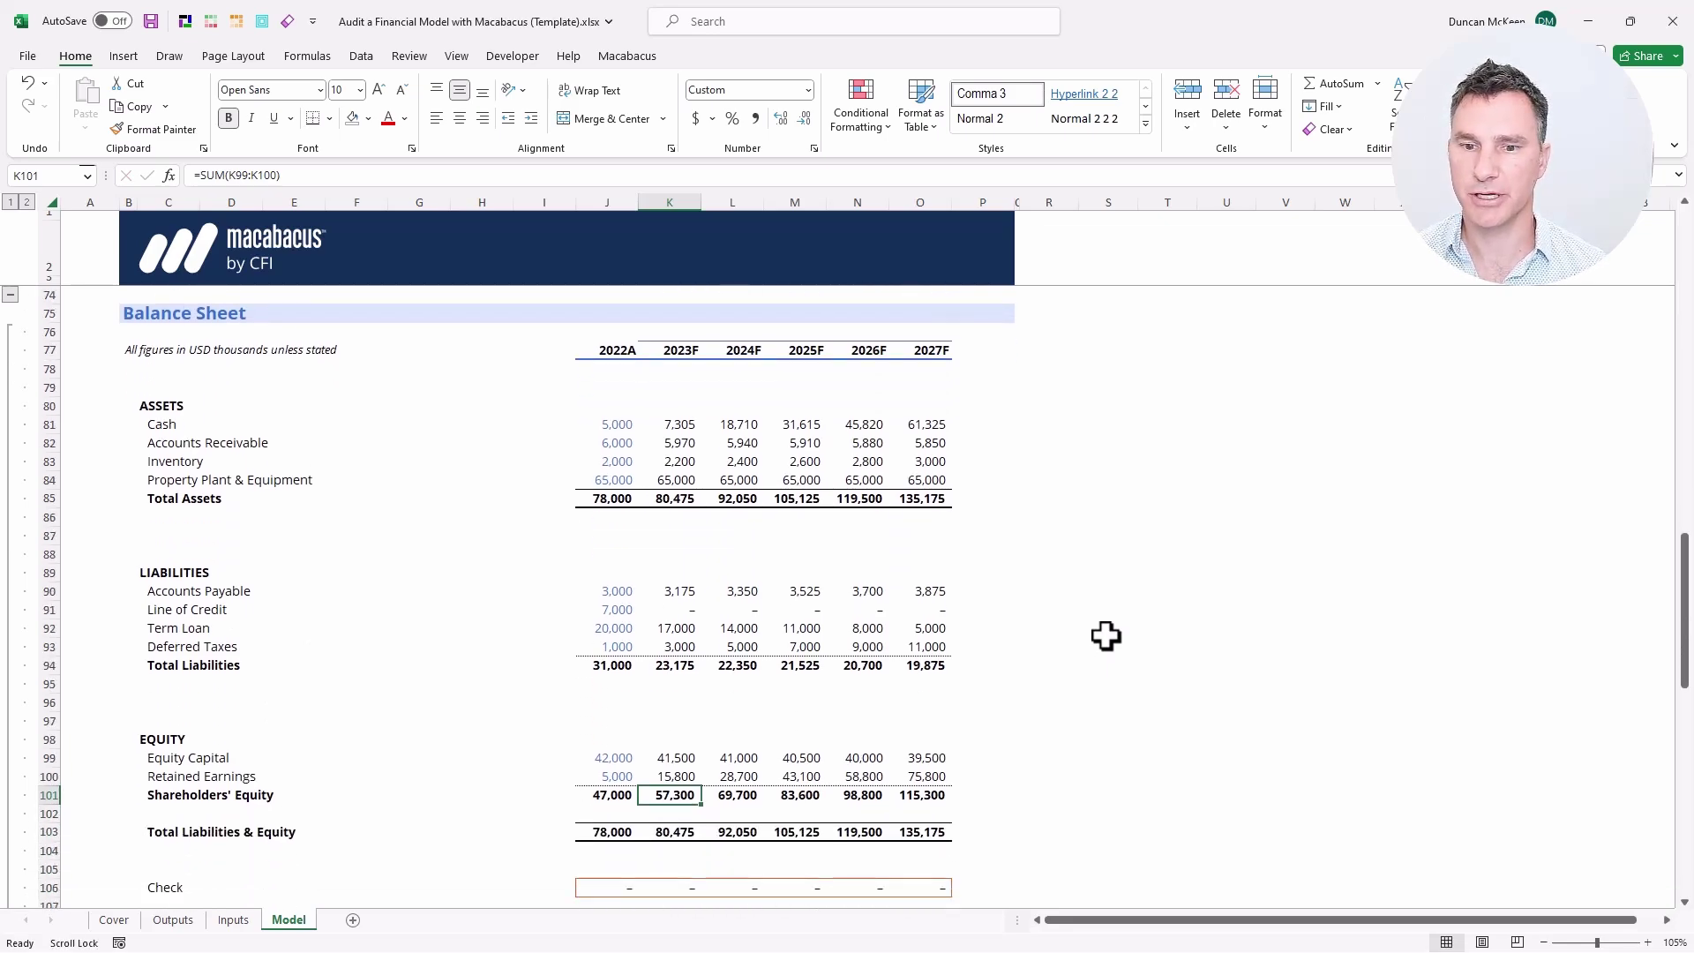
pyautogui.press('Scroll_Lock')
pyautogui.press('Up')
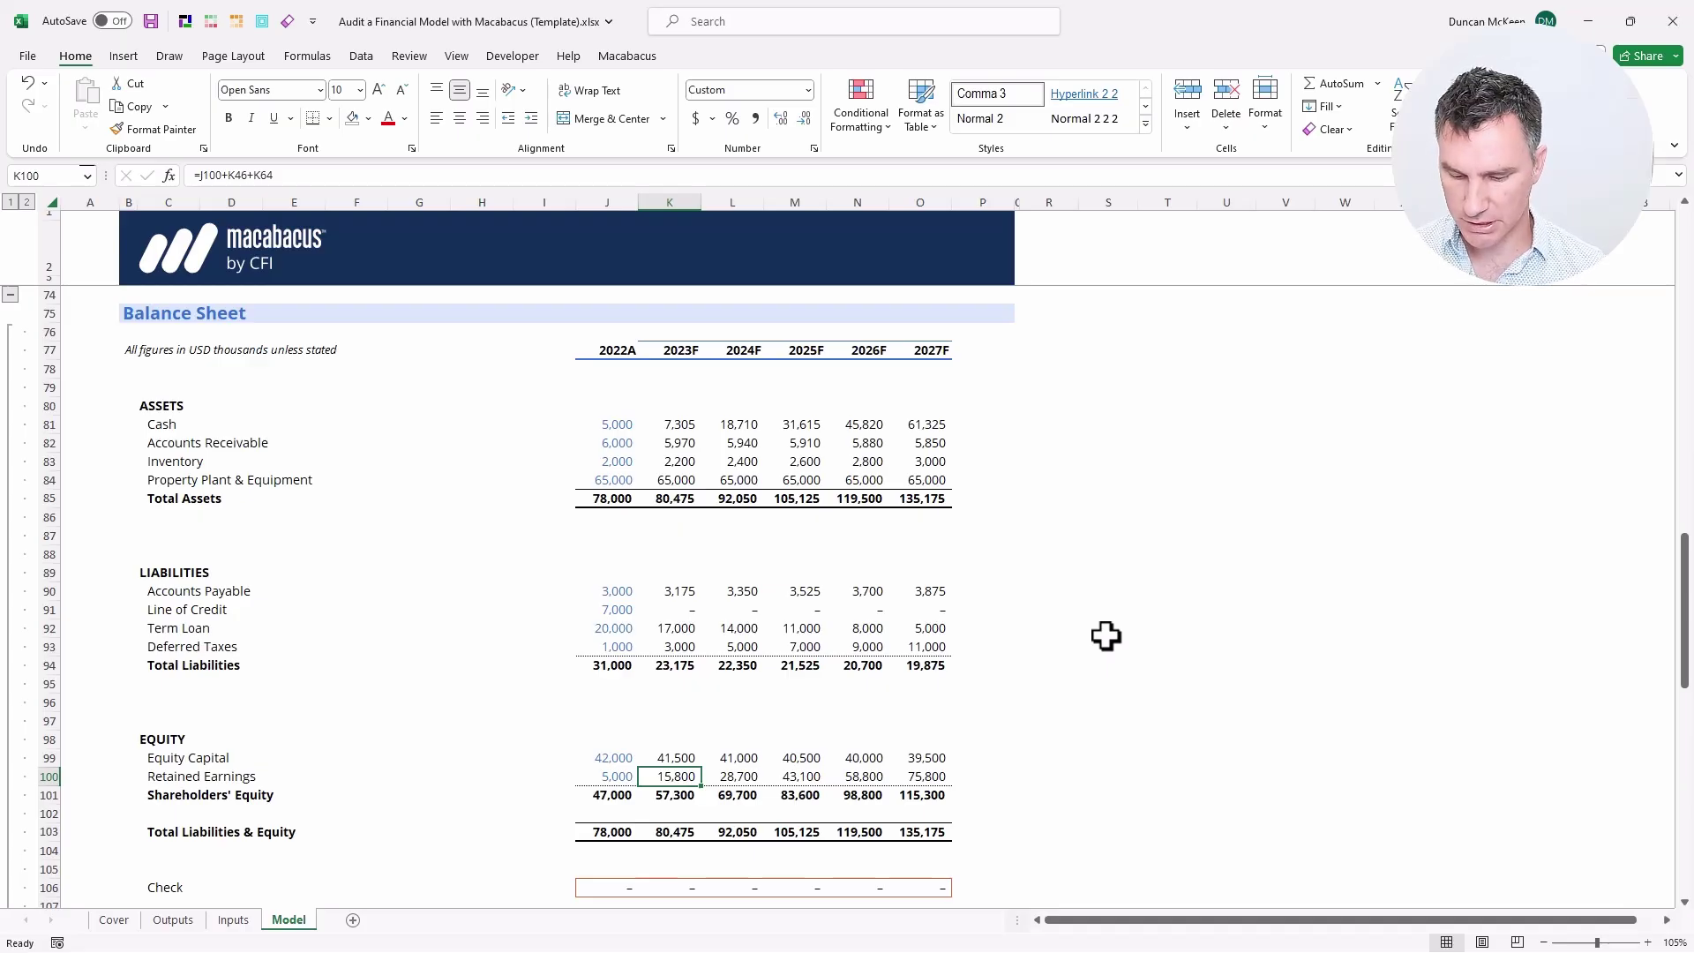
pyautogui.hotkey('ctrl', 'shift', 'Right')
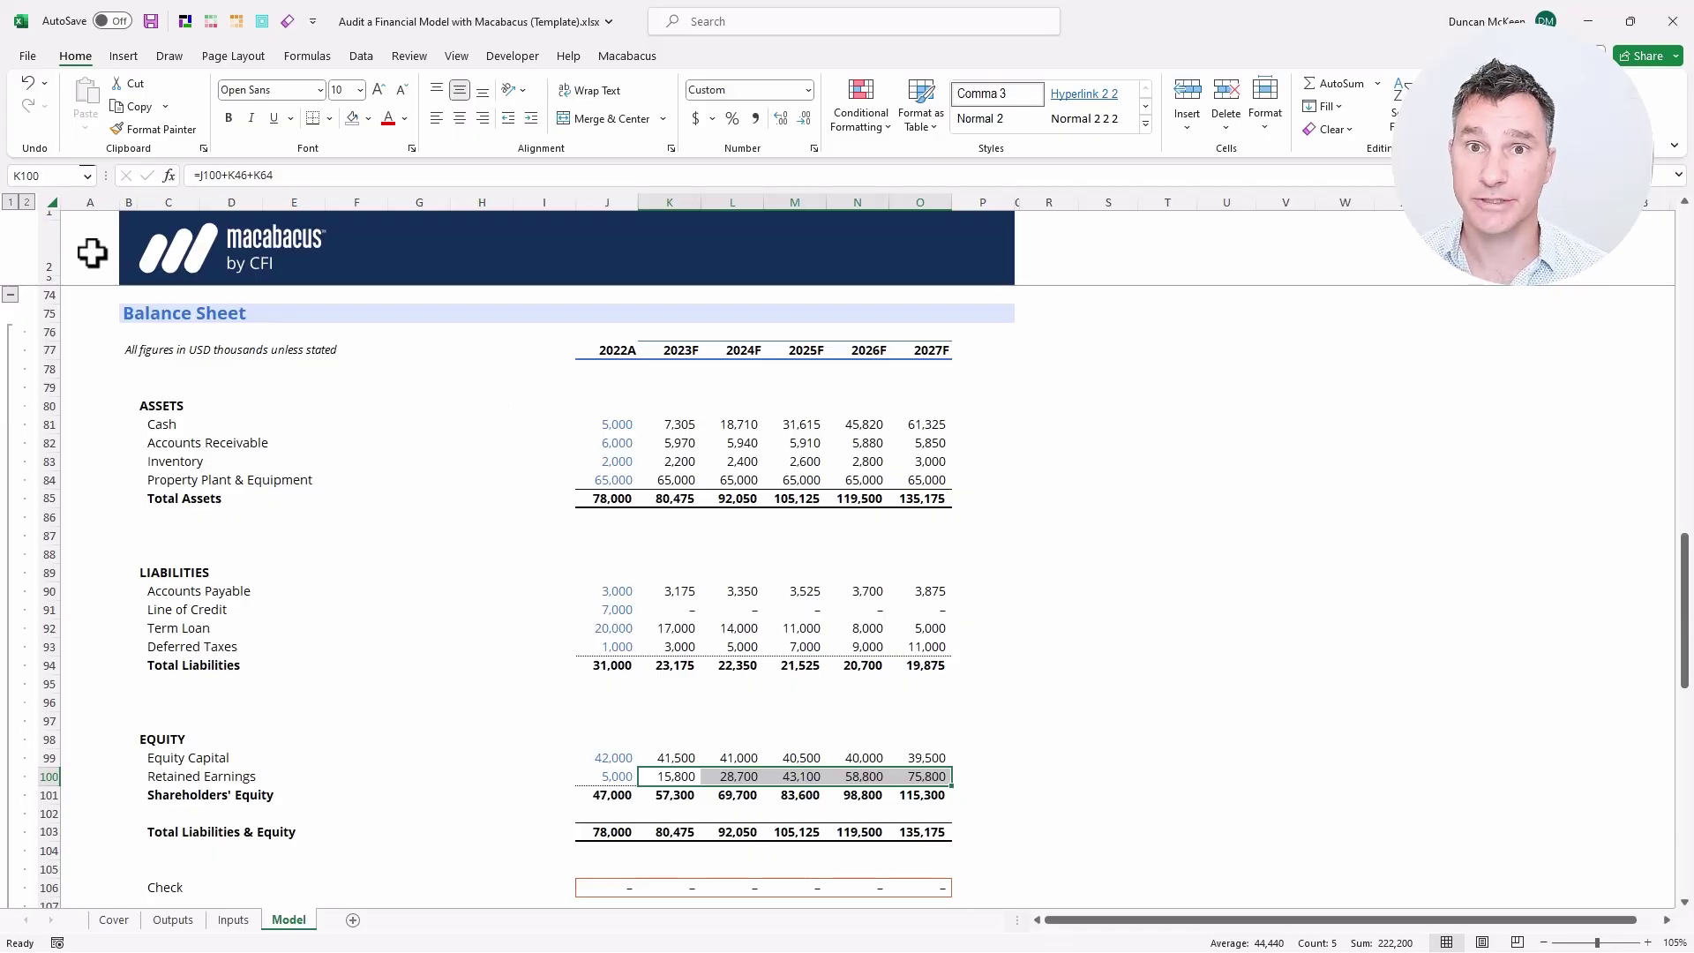
# Step: Try adding 15000 to the 2023F Accounts Payable formula in K90 to test the Check row again, and undo it
pyautogui.press('Up')
pyautogui.press('Up')
pyautogui.press('Up')
pyautogui.press('Up')
pyautogui.press('Up')
pyautogui.press('Up')
pyautogui.press('Up')
pyautogui.press('Up')
pyautogui.press('Up')
pyautogui.press('Up')
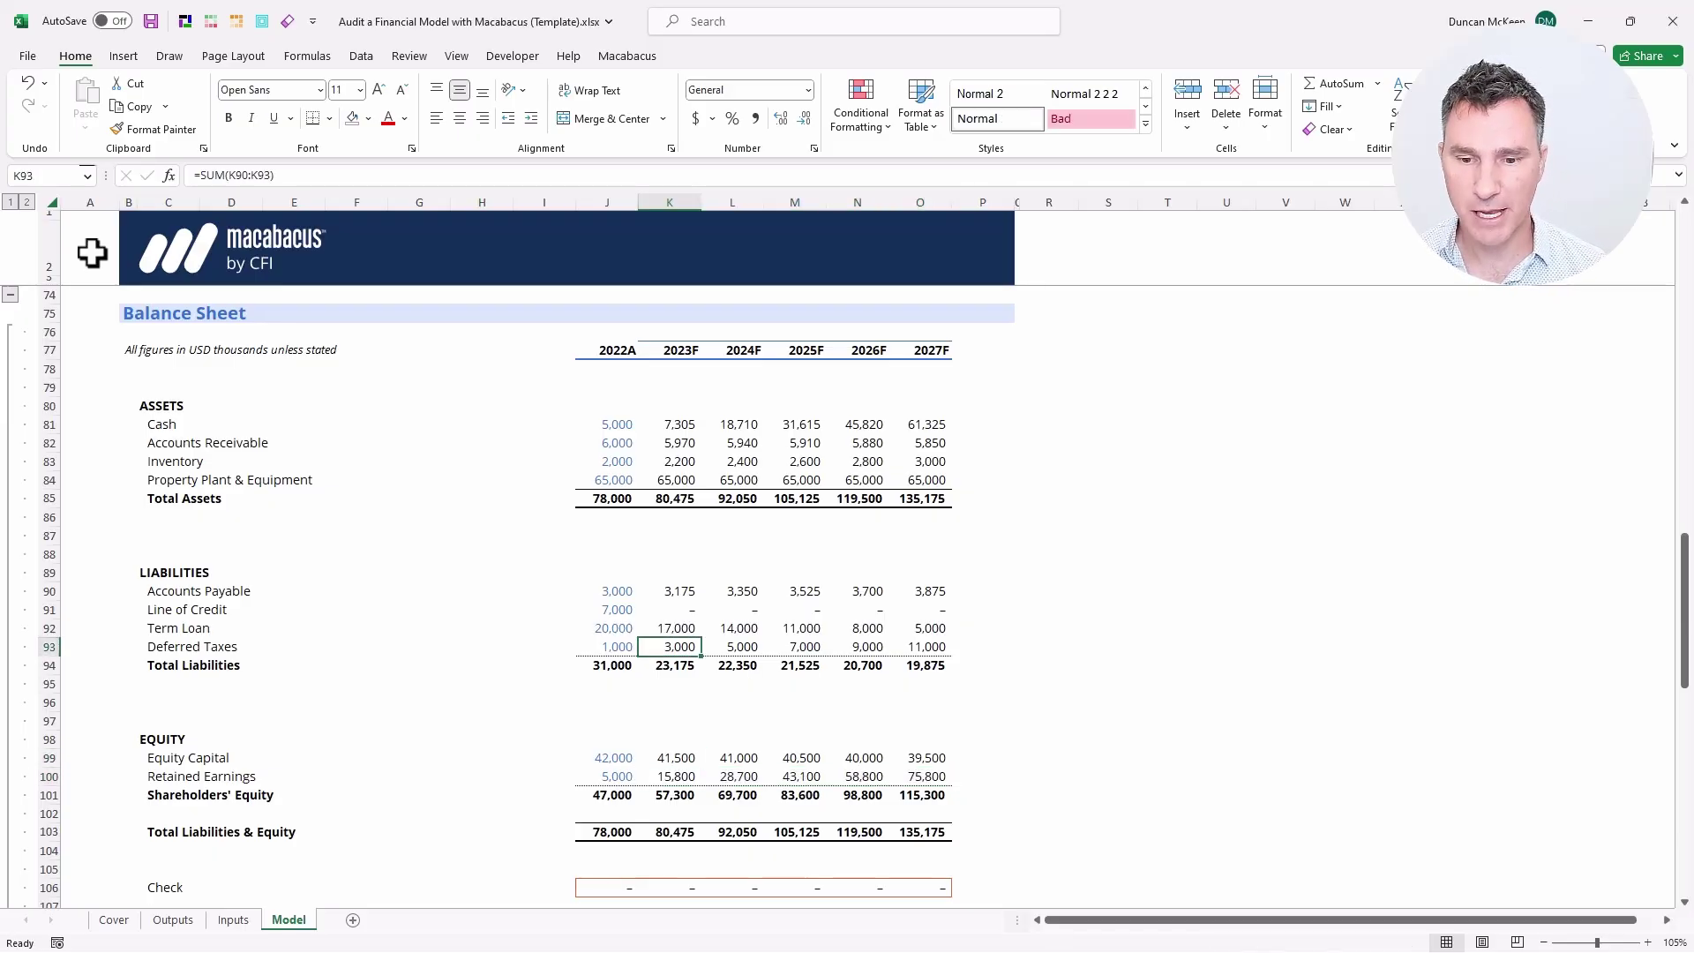
pyautogui.press('F2')
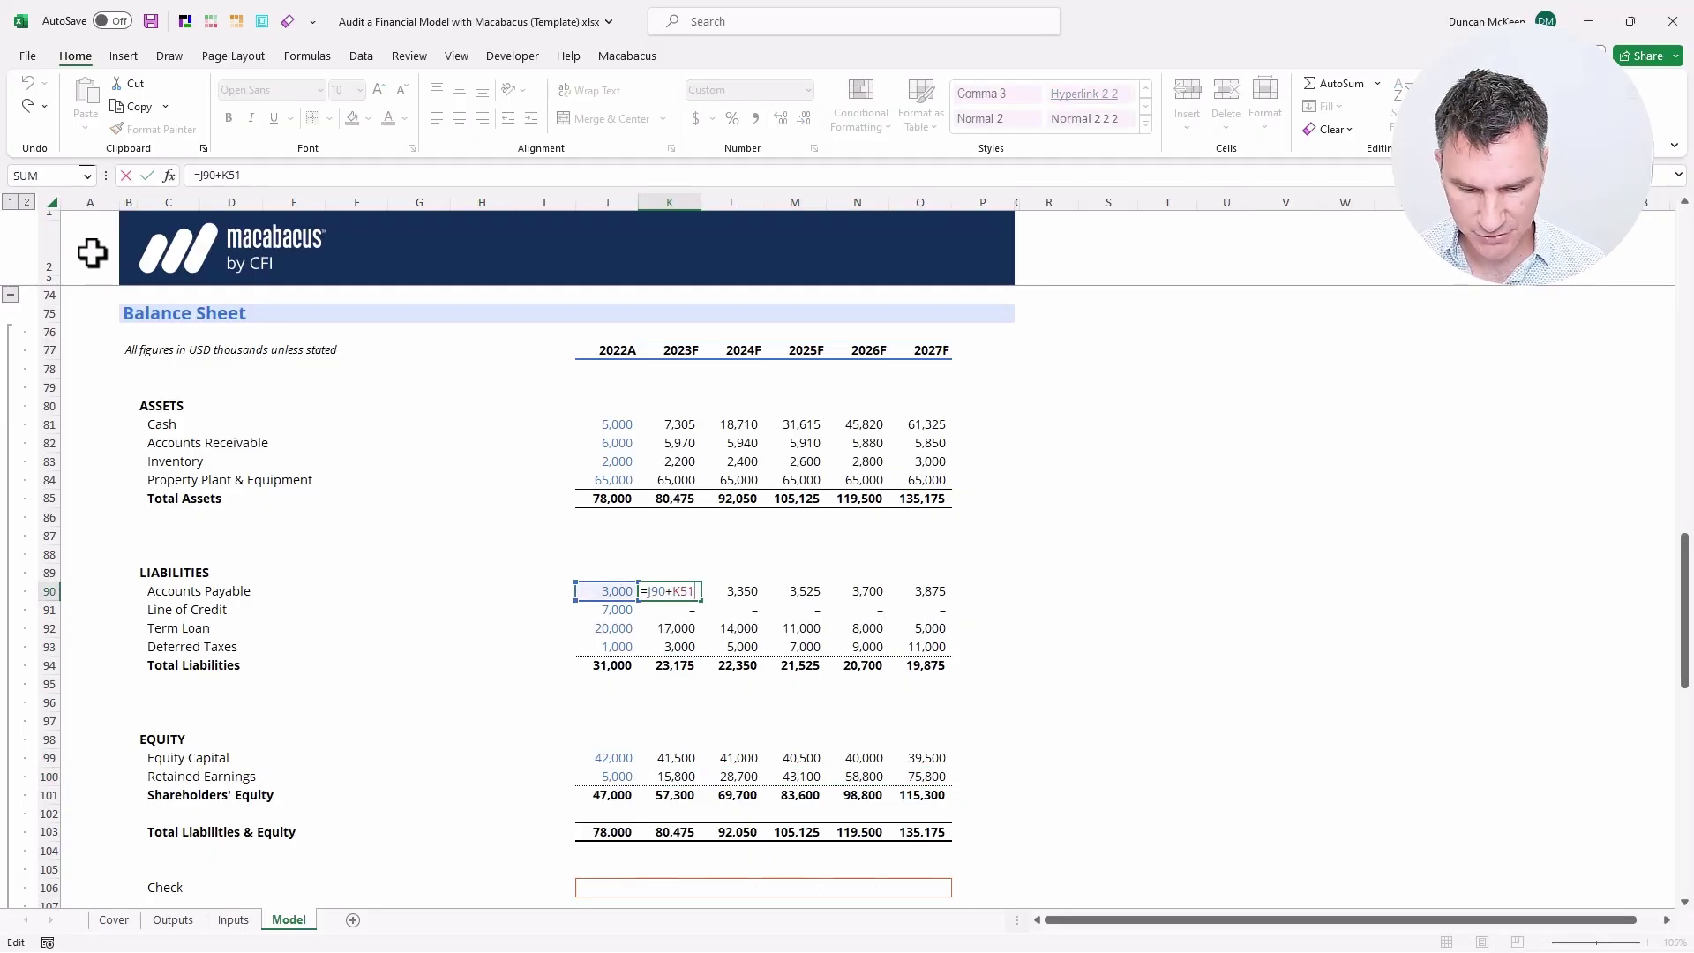
pyautogui.write('+15000')
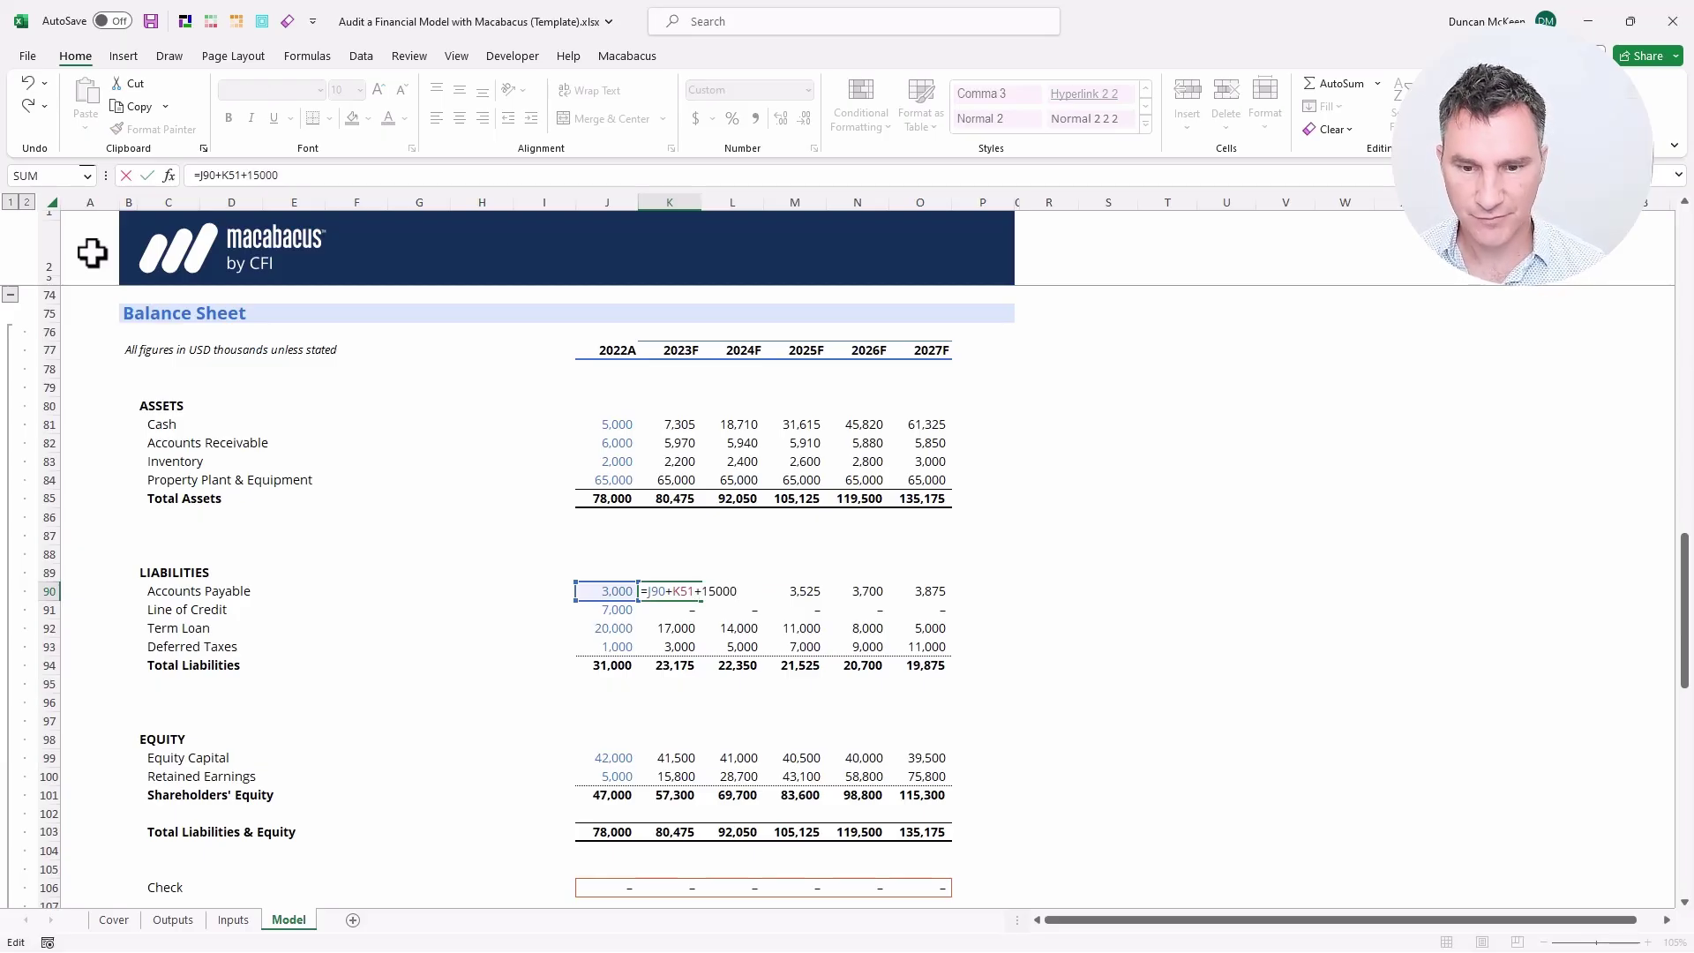
pyautogui.press('Return')
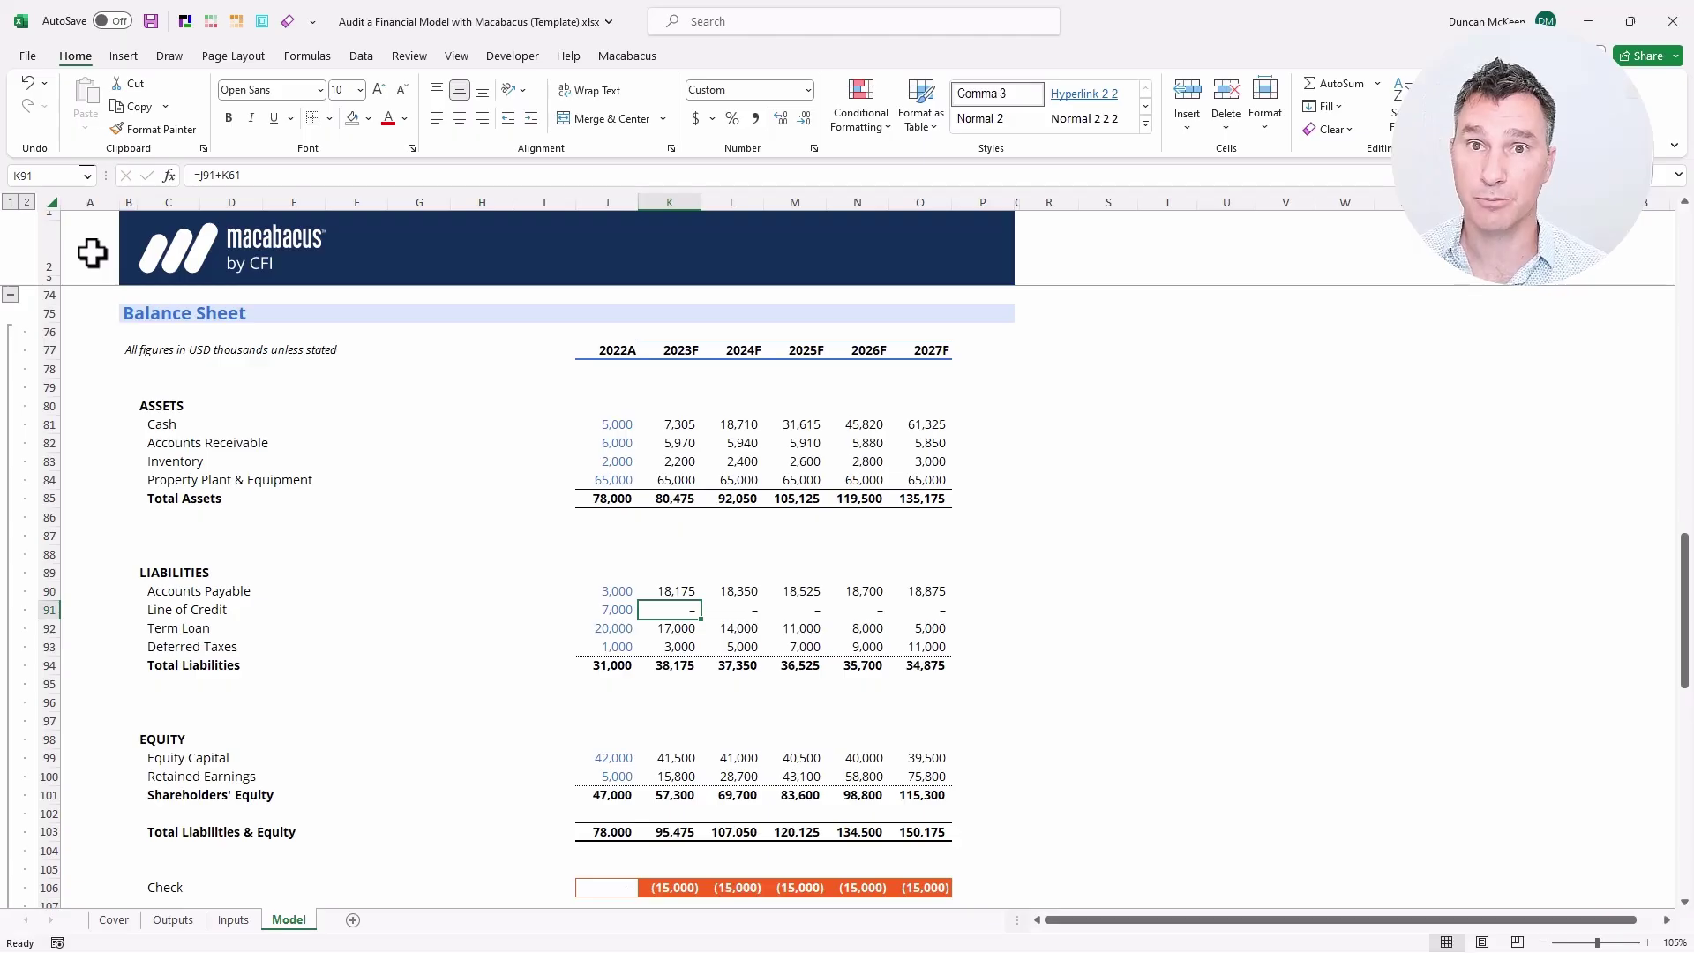
pyautogui.hotkey('ctrl', 'z')
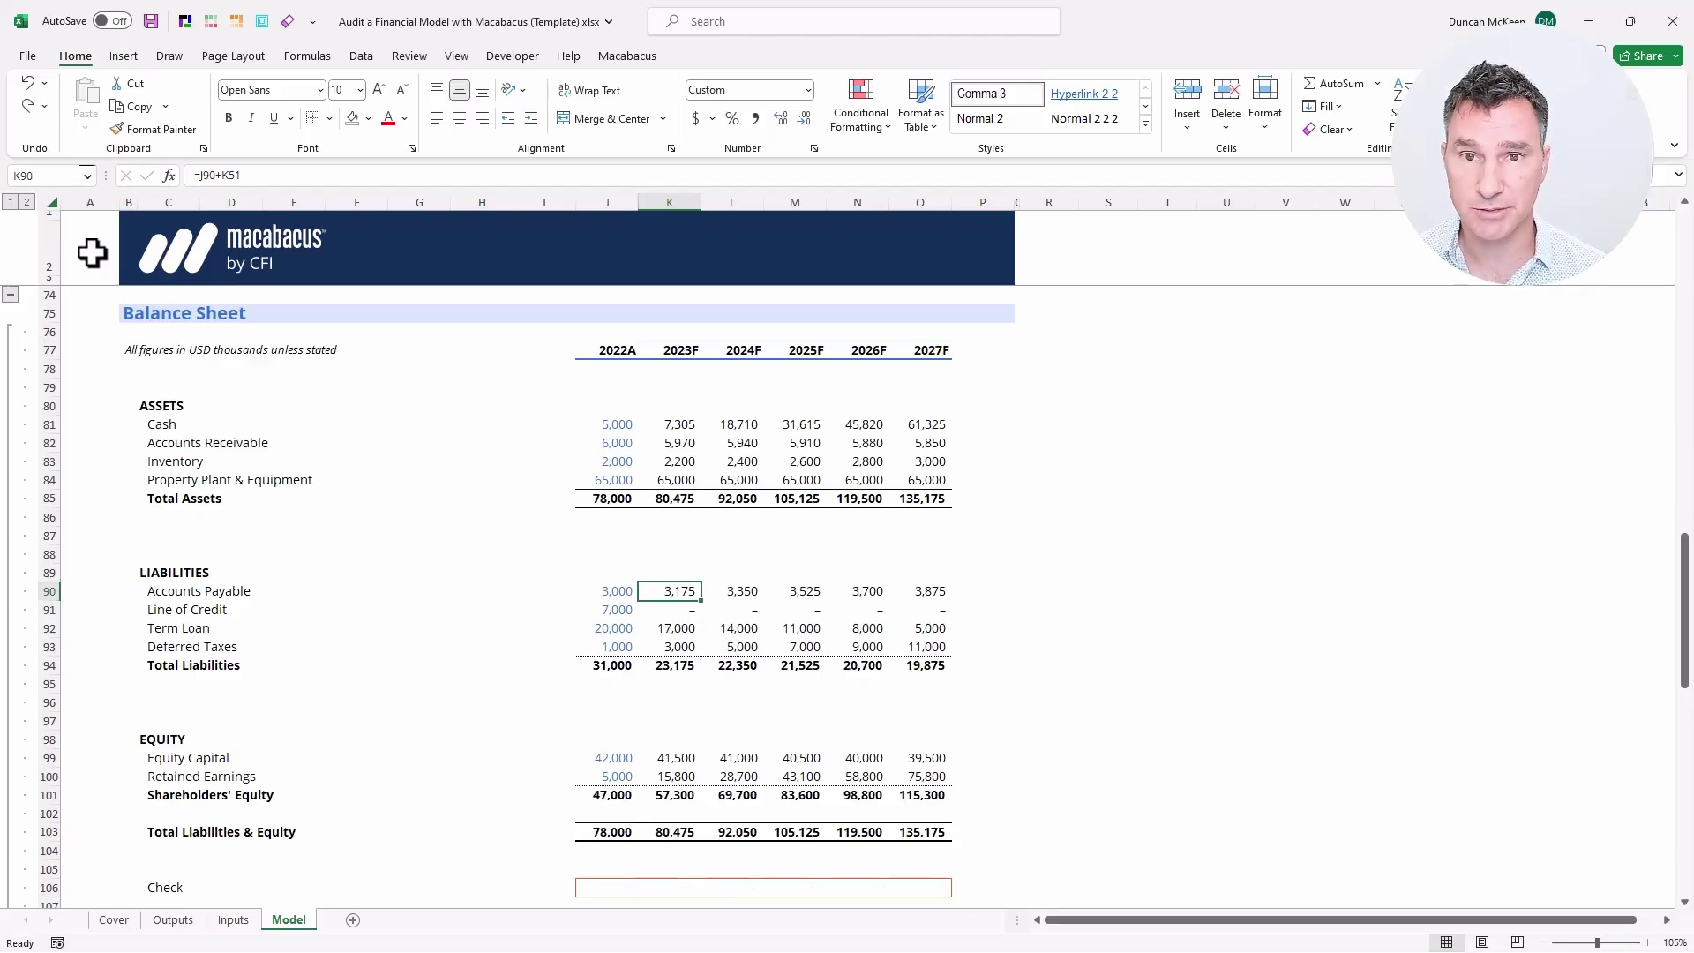